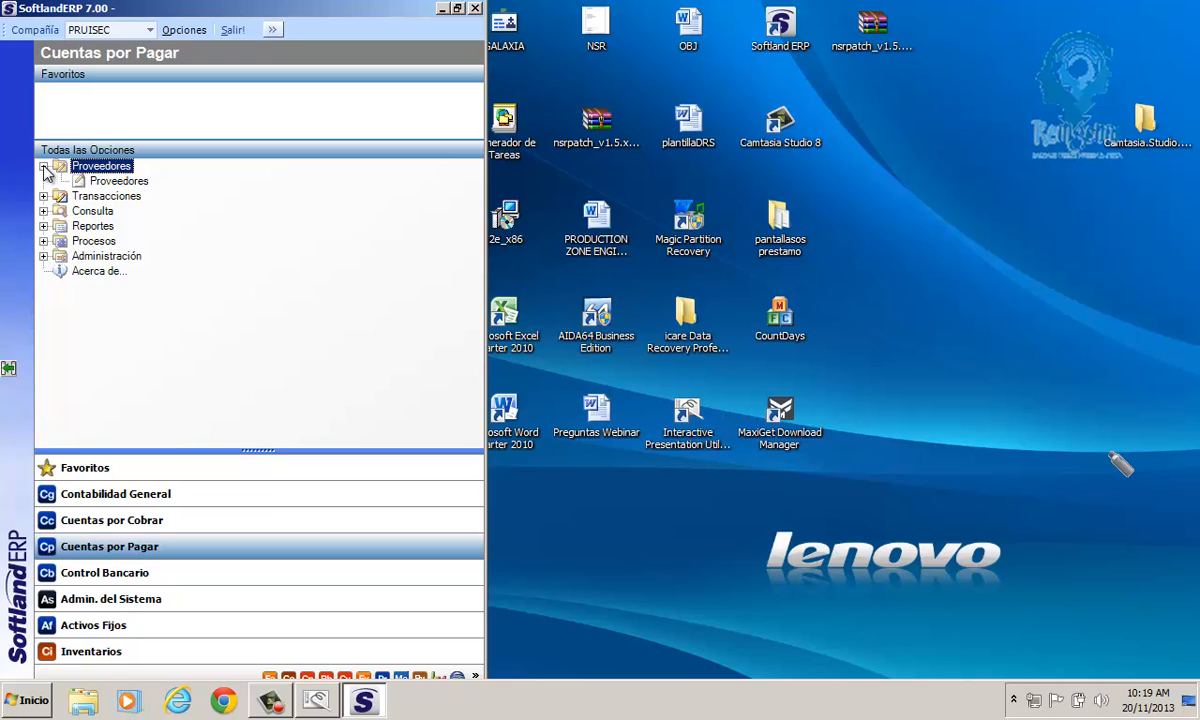
- Select Proveedores and enlarge the module list until Recursos Humanos is visible
left_click(110, 185)
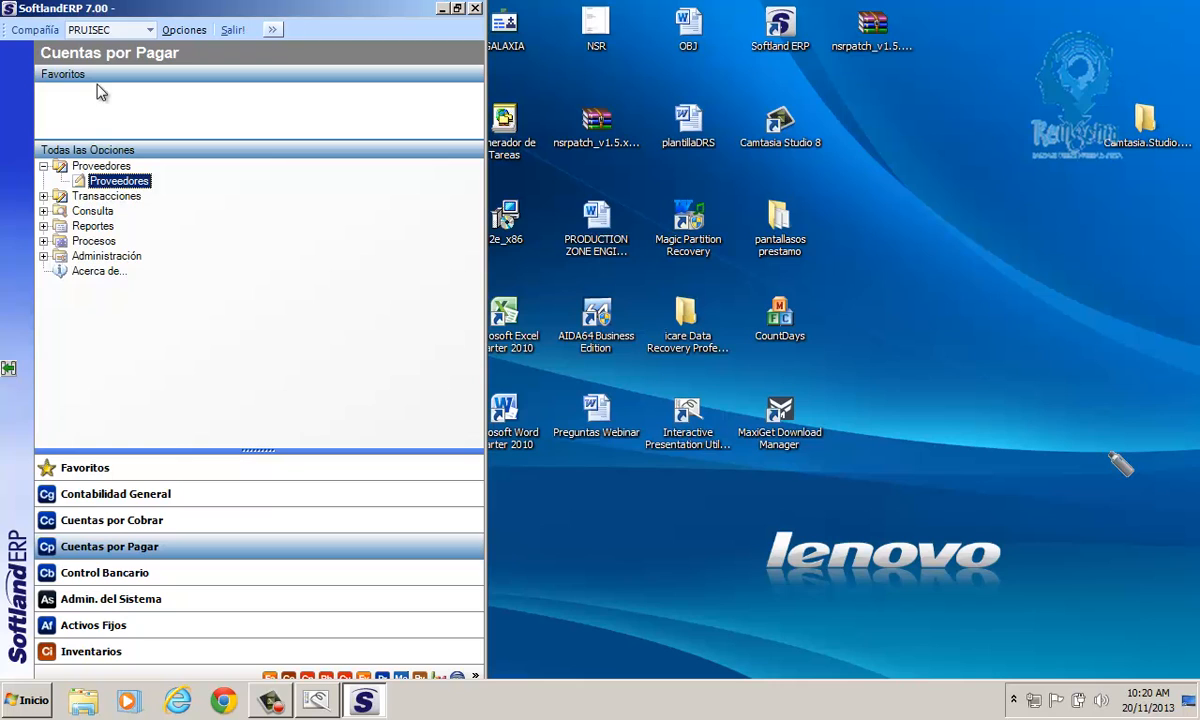
left_click_drag(142, 13, 143, 6)
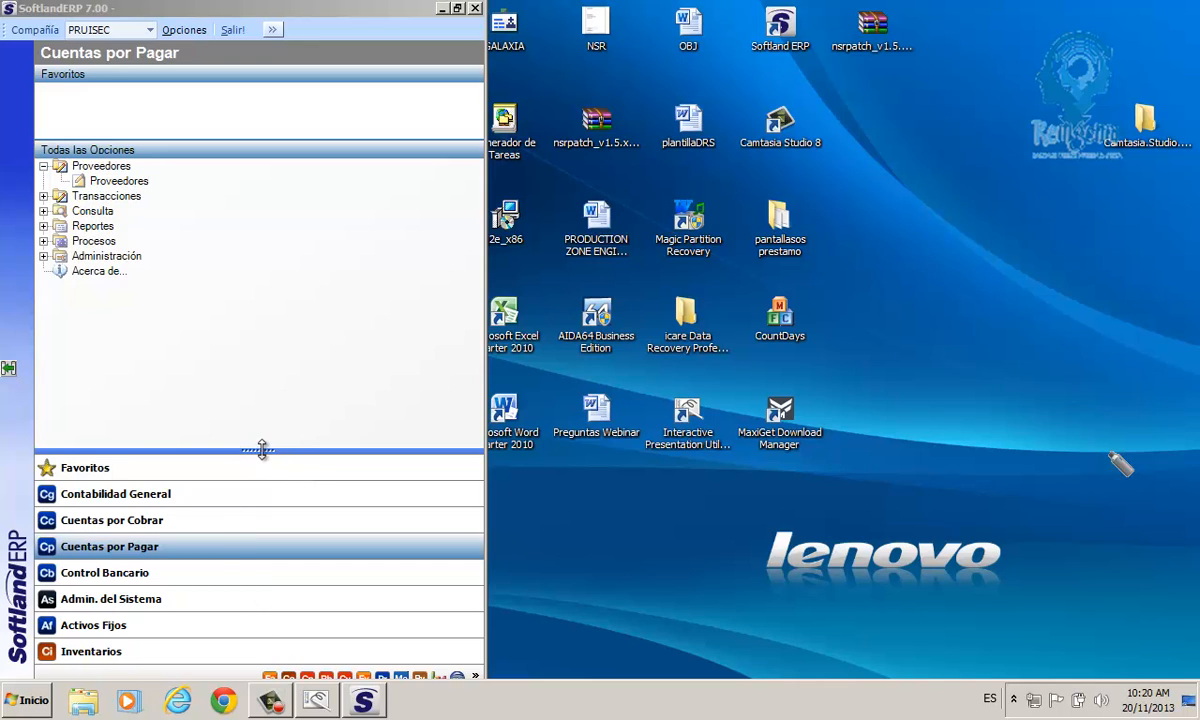
left_click_drag(259, 449, 273, 336)
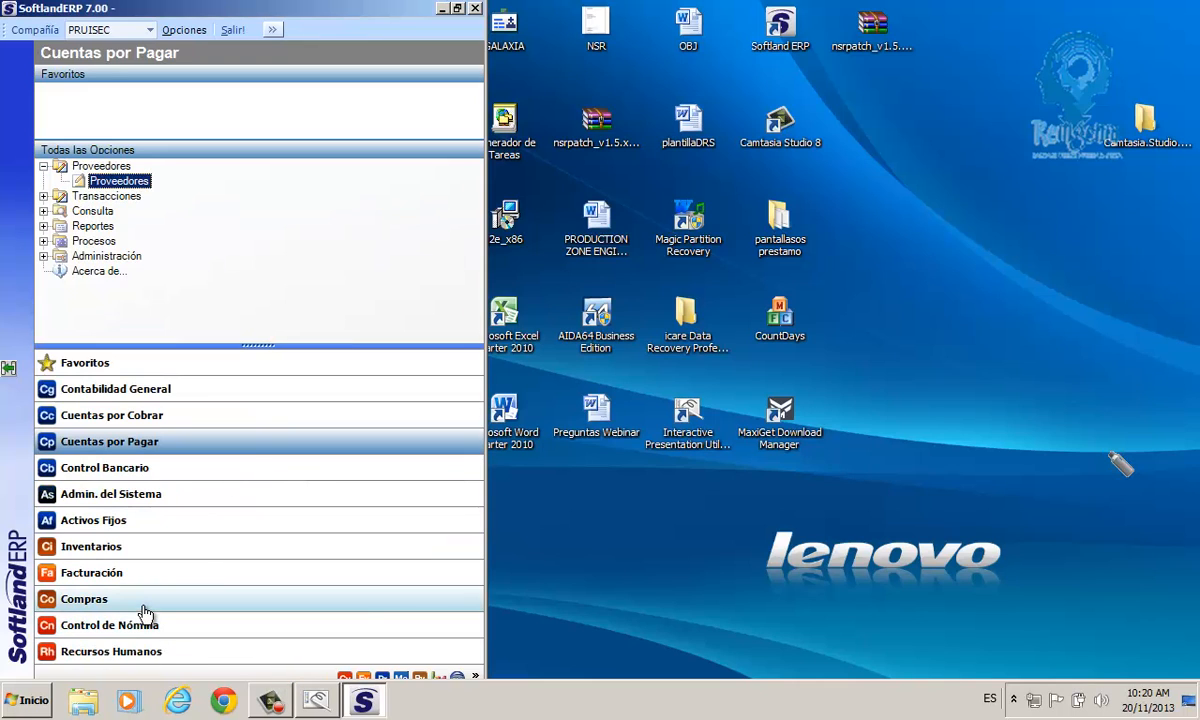
left_click(91, 610)
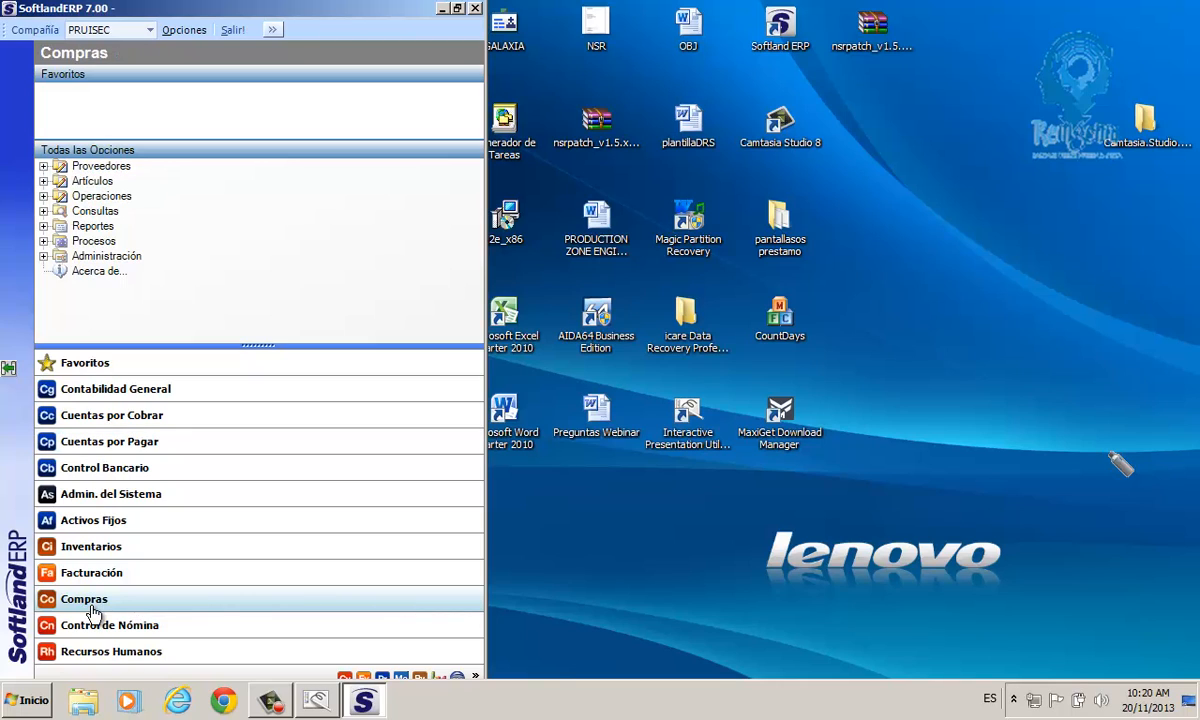
left_click(43, 166)
left_click(119, 181)
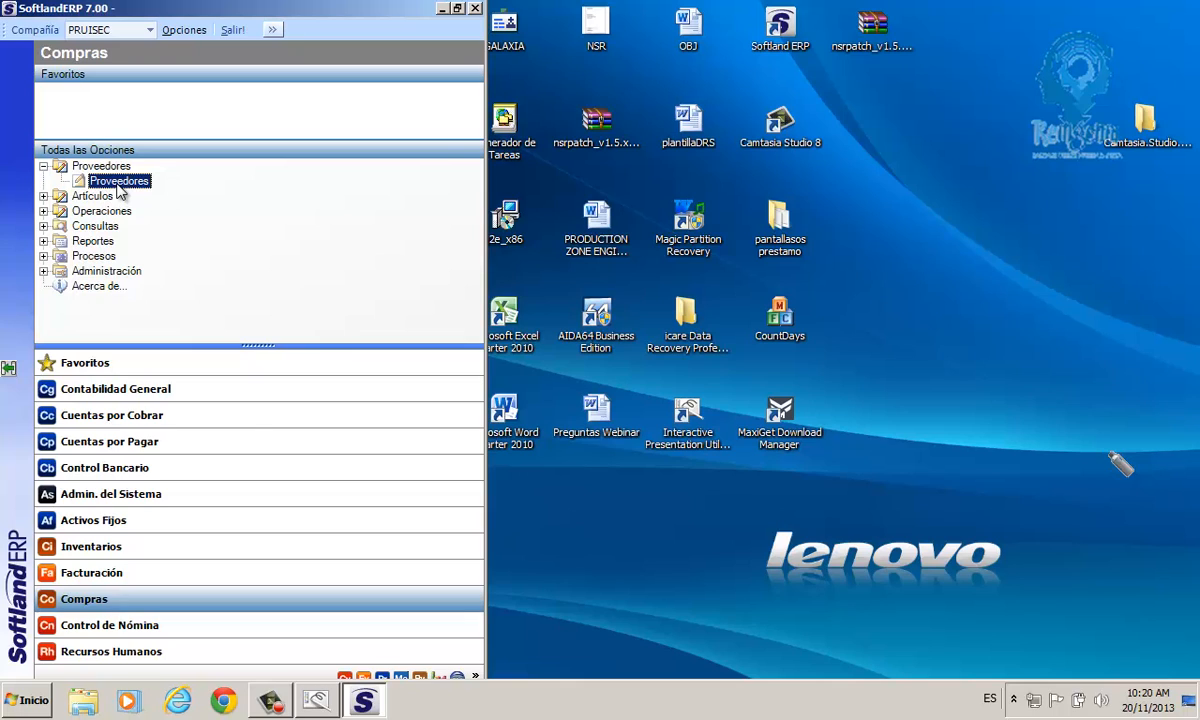
left_click(104, 445)
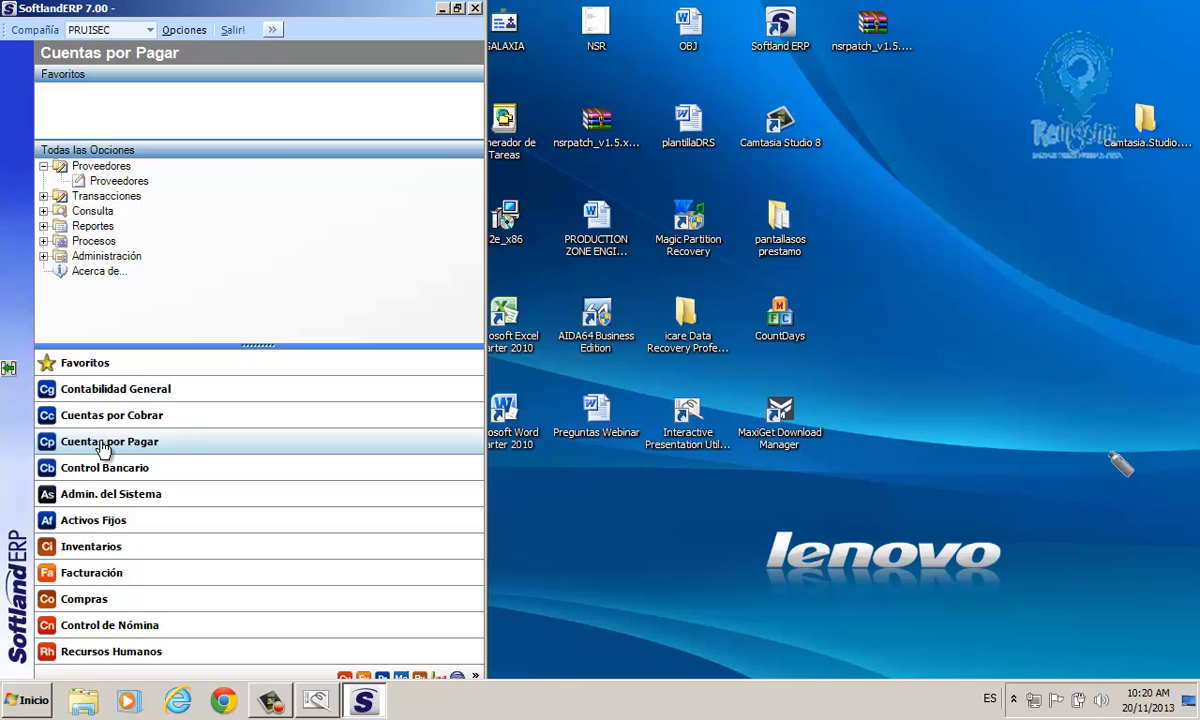
left_click(117, 182)
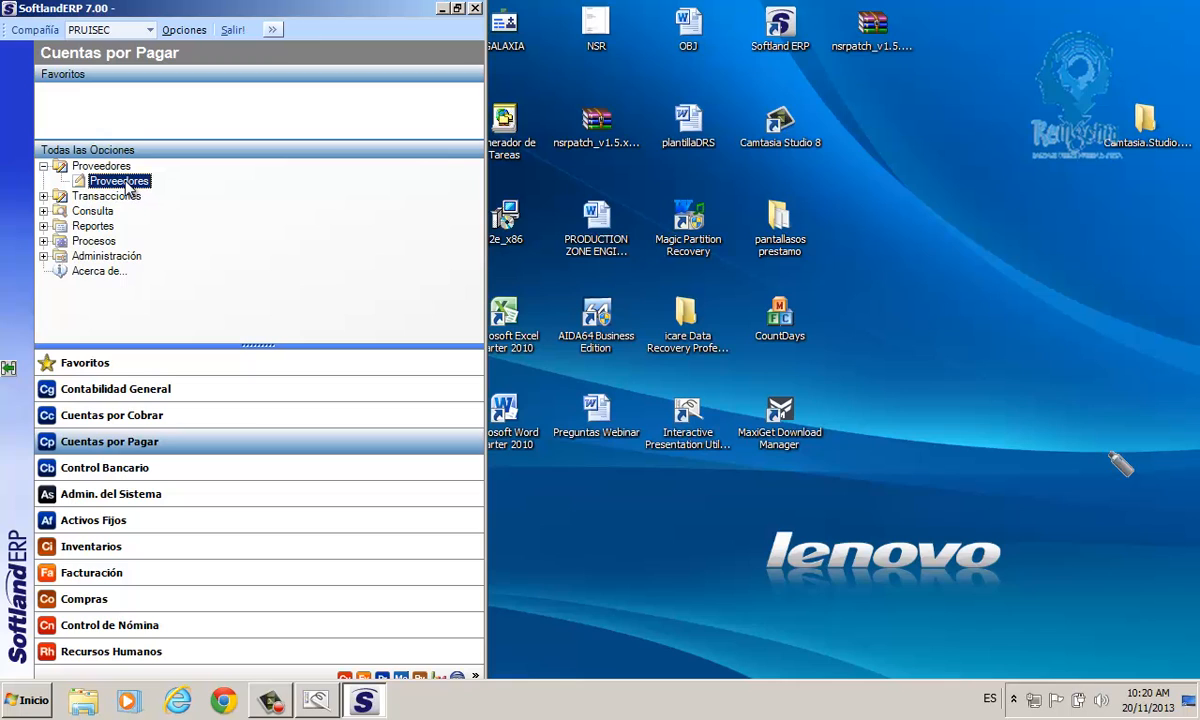
- Open and refresh the supplier list, then start new supplier record 000131
double_click(126, 185)
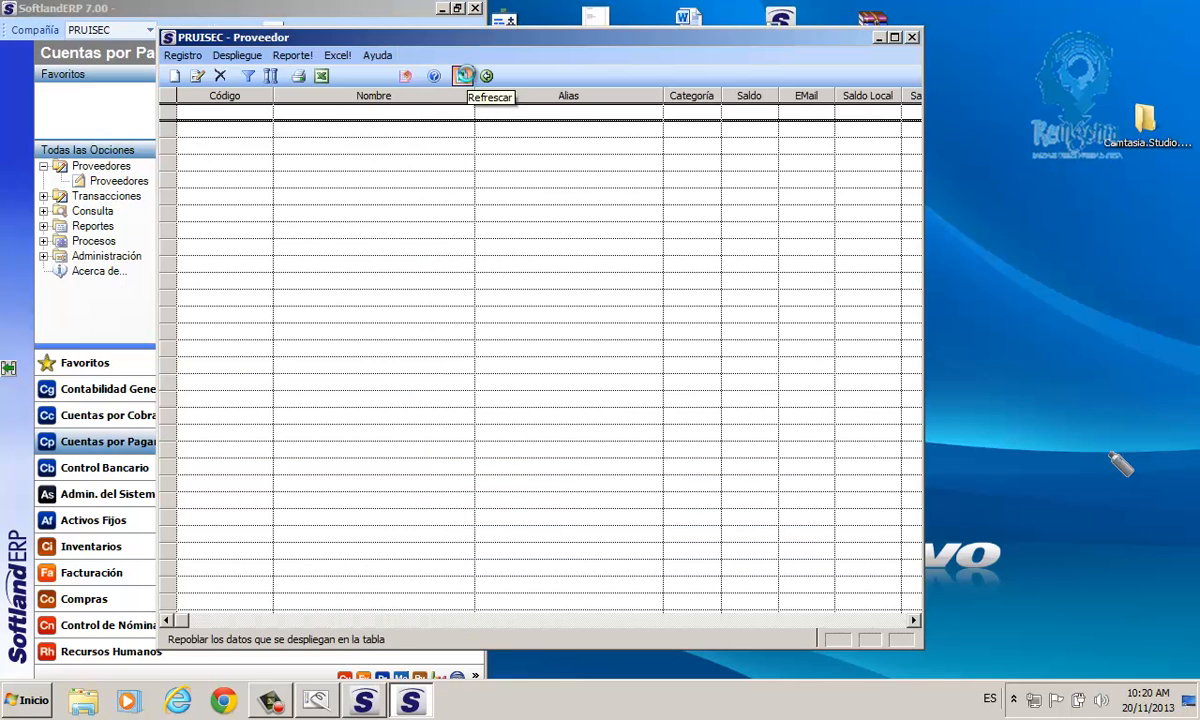
left_click(466, 76)
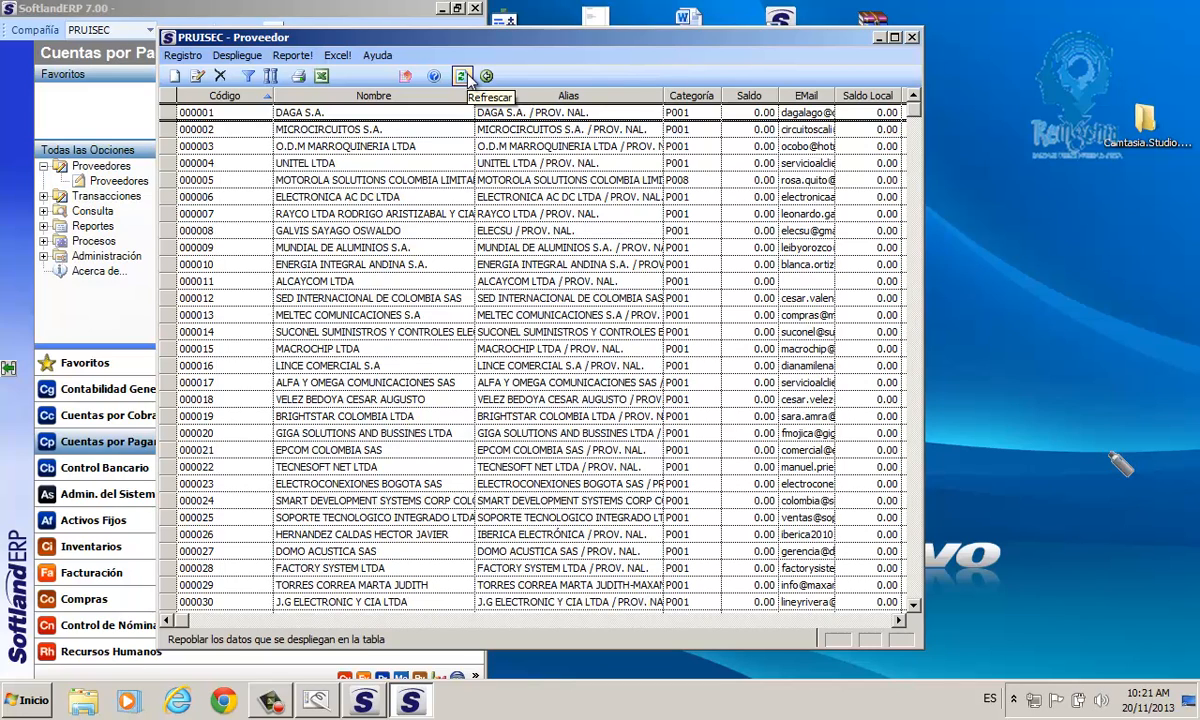
left_click(180, 74)
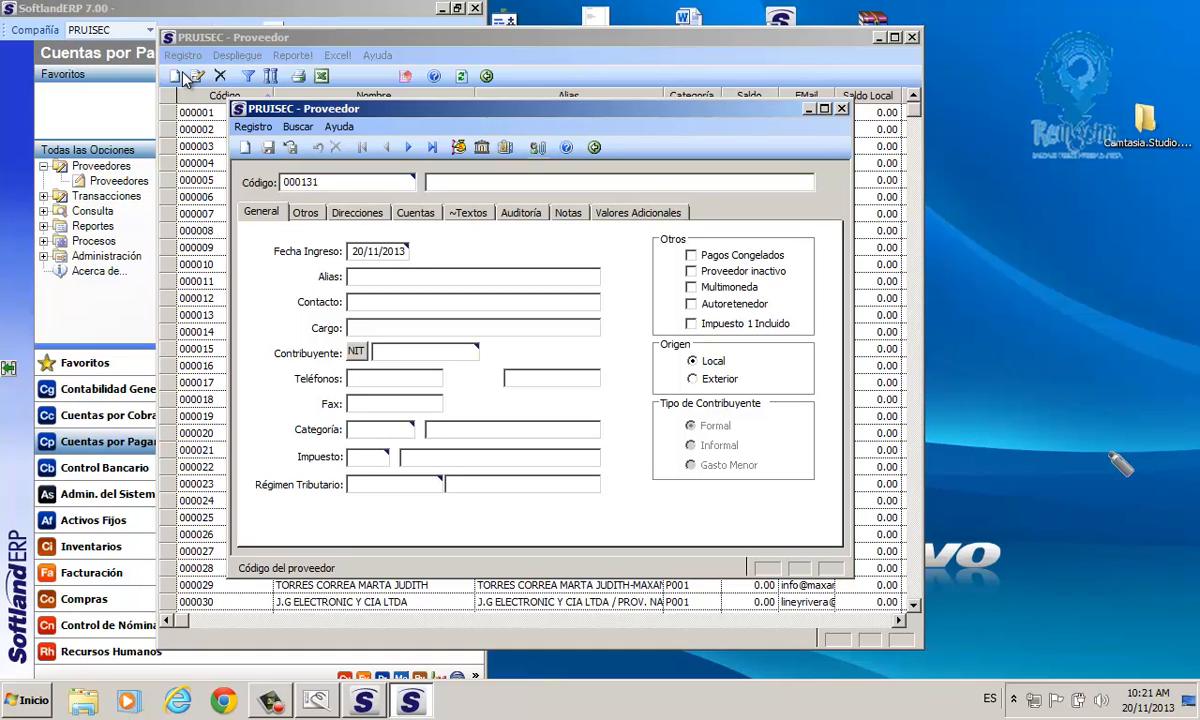
left_click_drag(309, 182, 276, 185)
left_click_drag(326, 183, 291, 186)
left_click(473, 182)
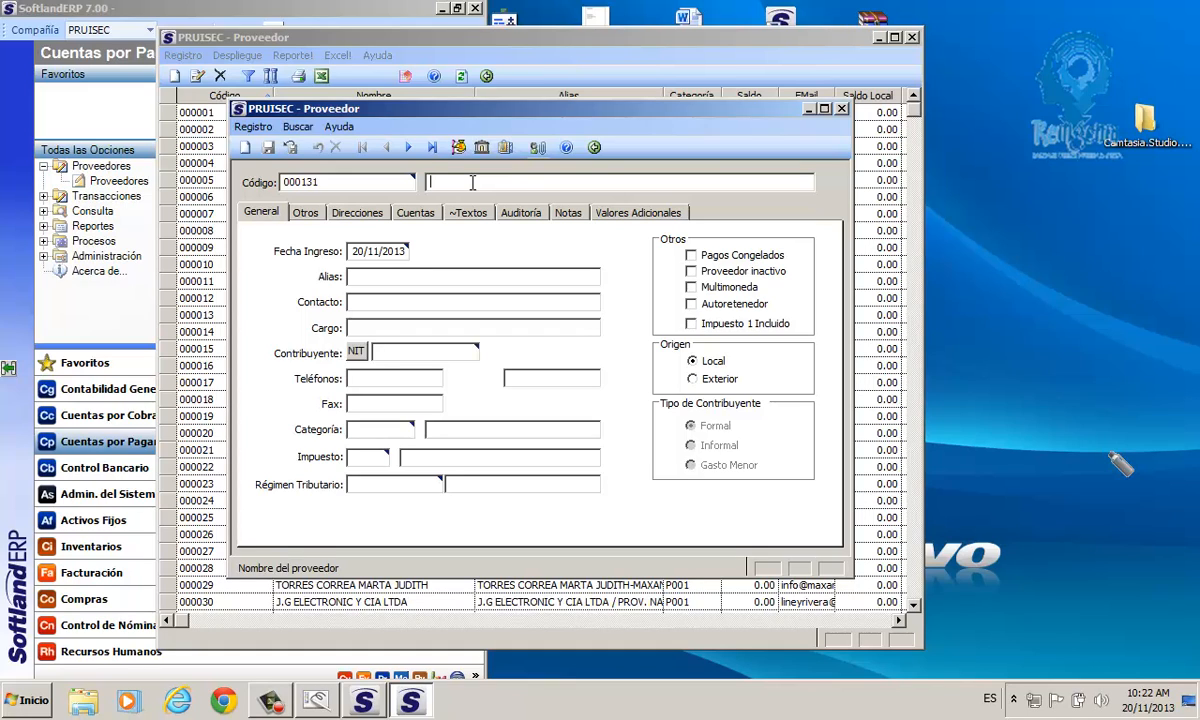
left_click(358, 277)
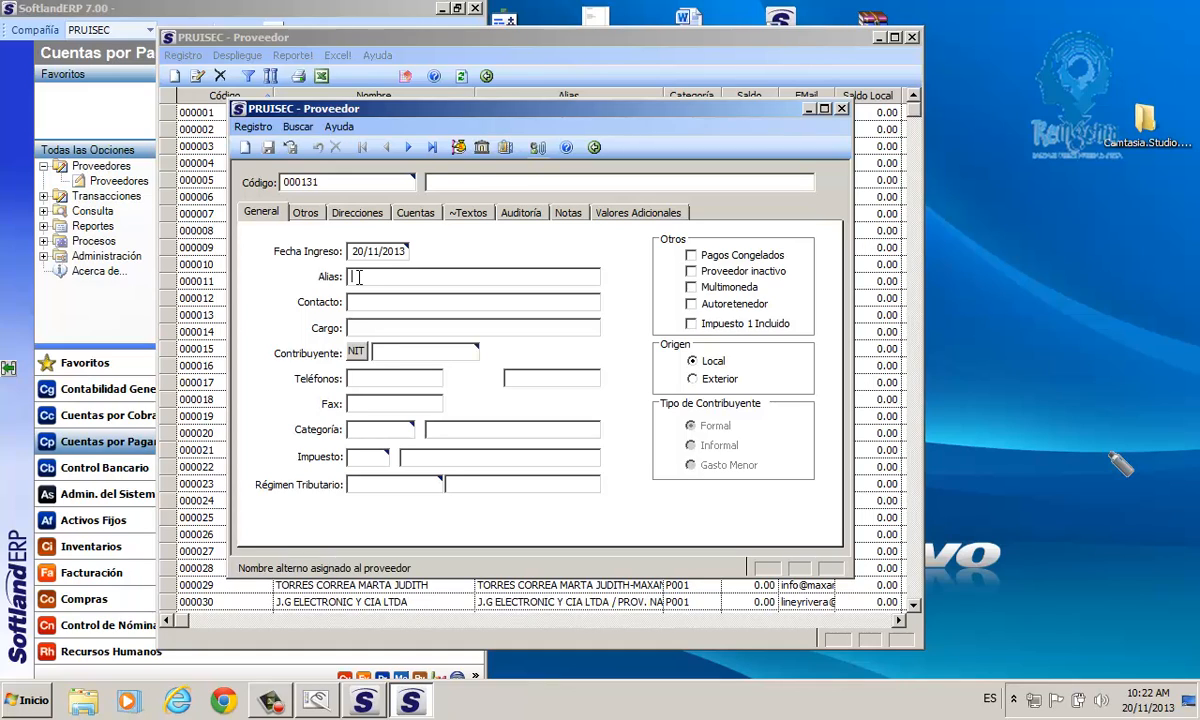
left_click(452, 181)
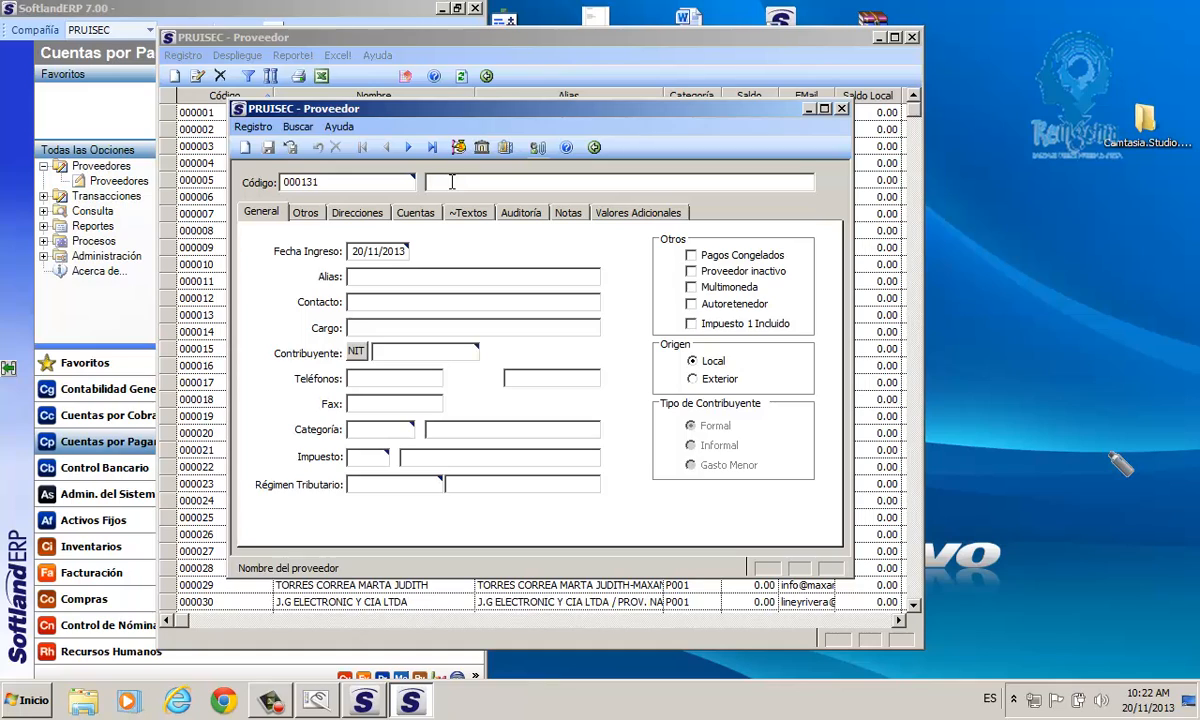
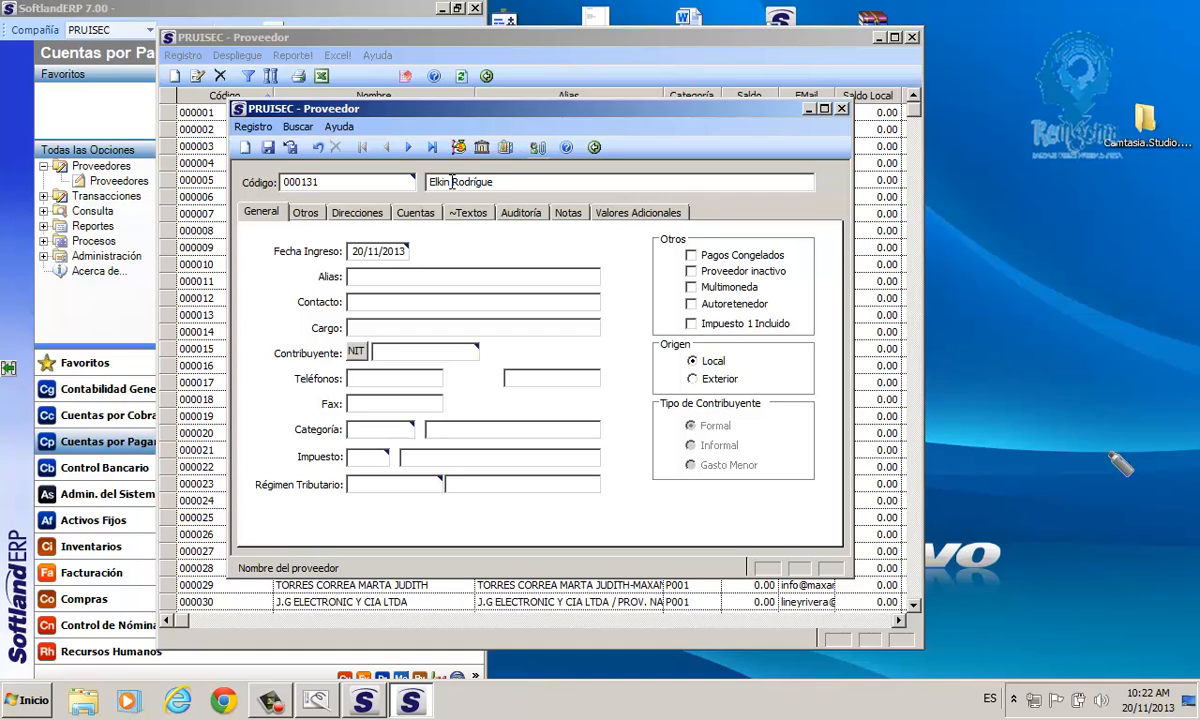
- Enter the supplier's full name and the alias Ferretería Los Pollitos
left_click(363, 278)
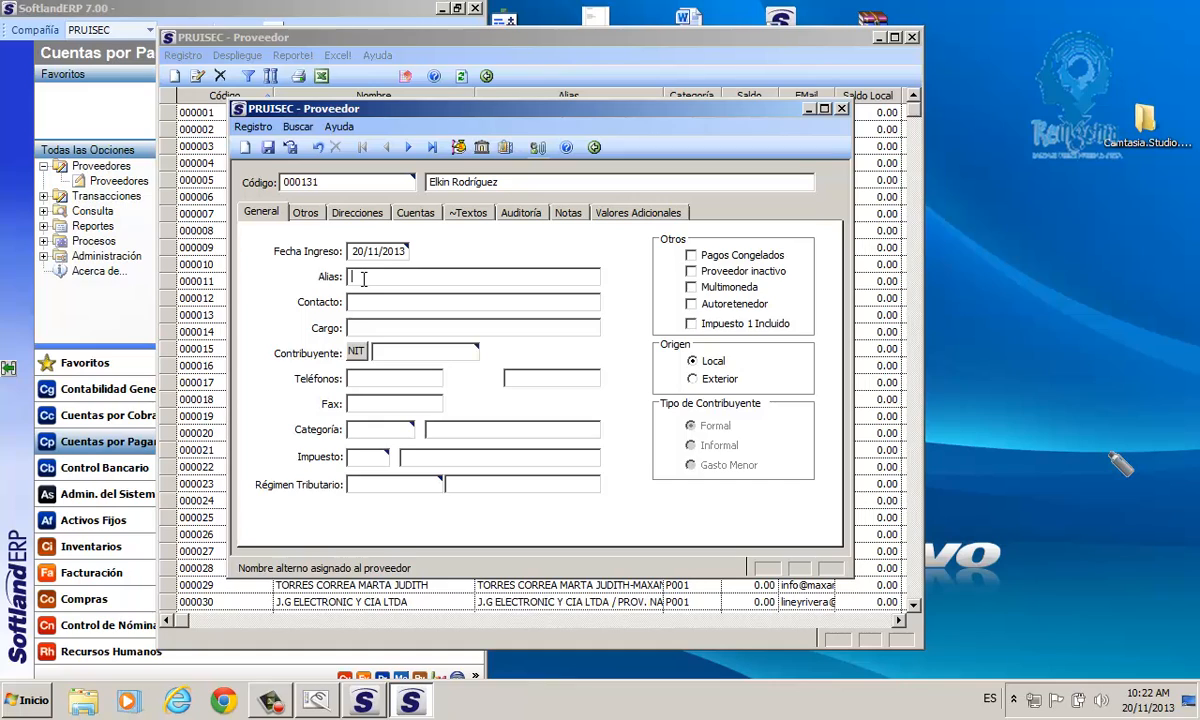
type("Ferretería Los Pollitos")
double_click(283, 183)
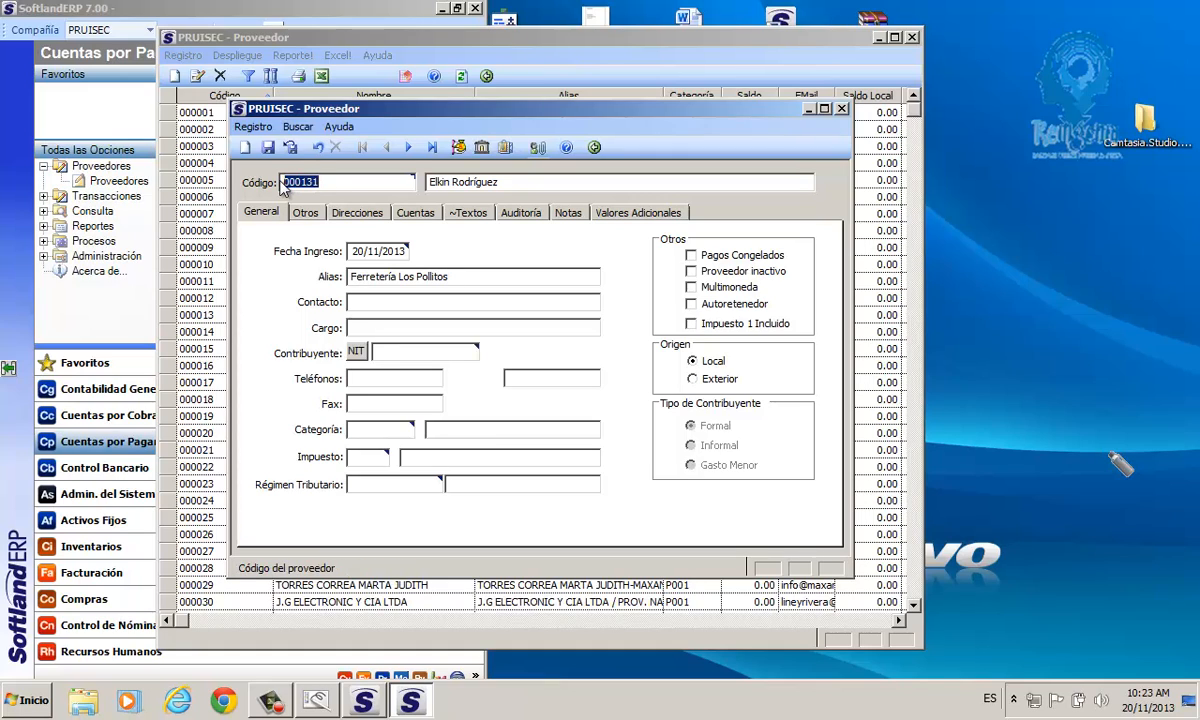
left_click_drag(452, 277, 368, 281)
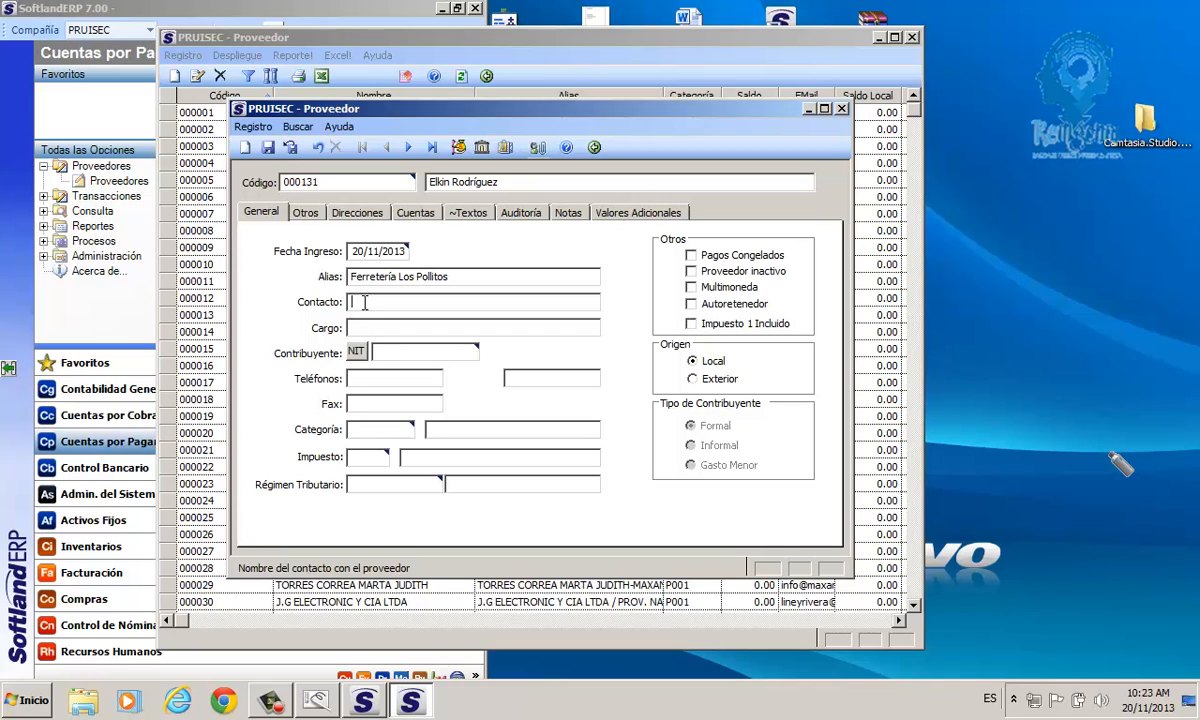
- Fill in the contact person's name with the position Consultor
key("Tab")
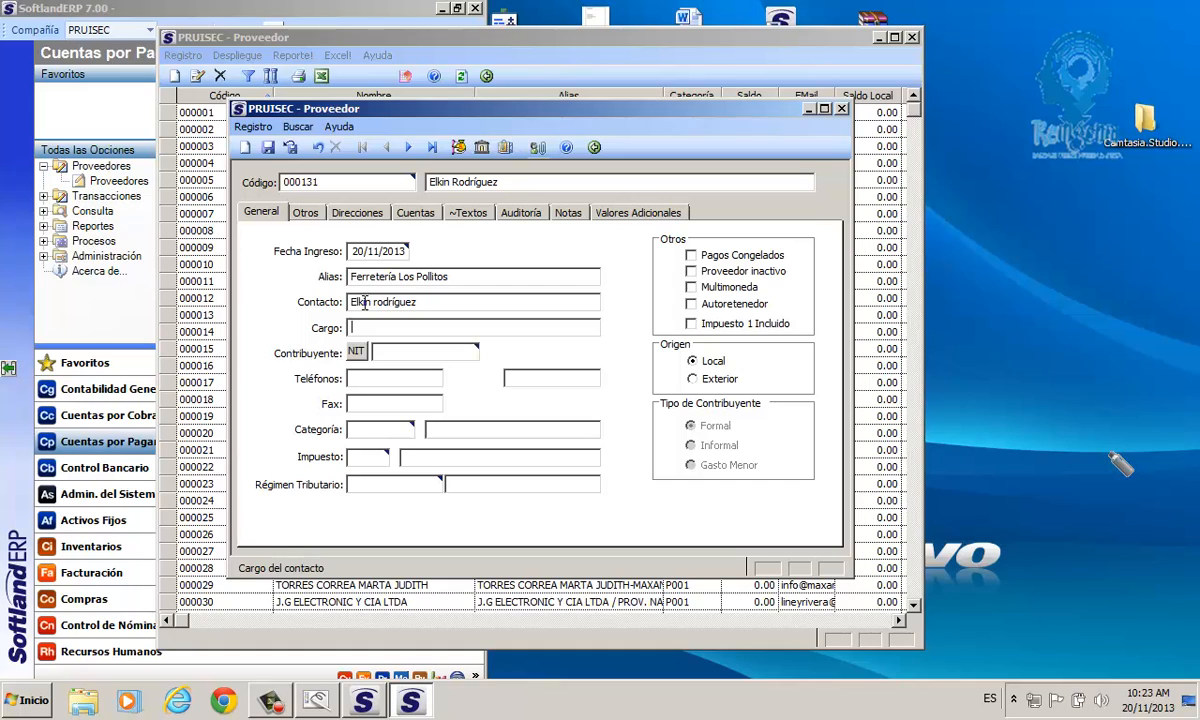
type("Consultor")
key("Tab")
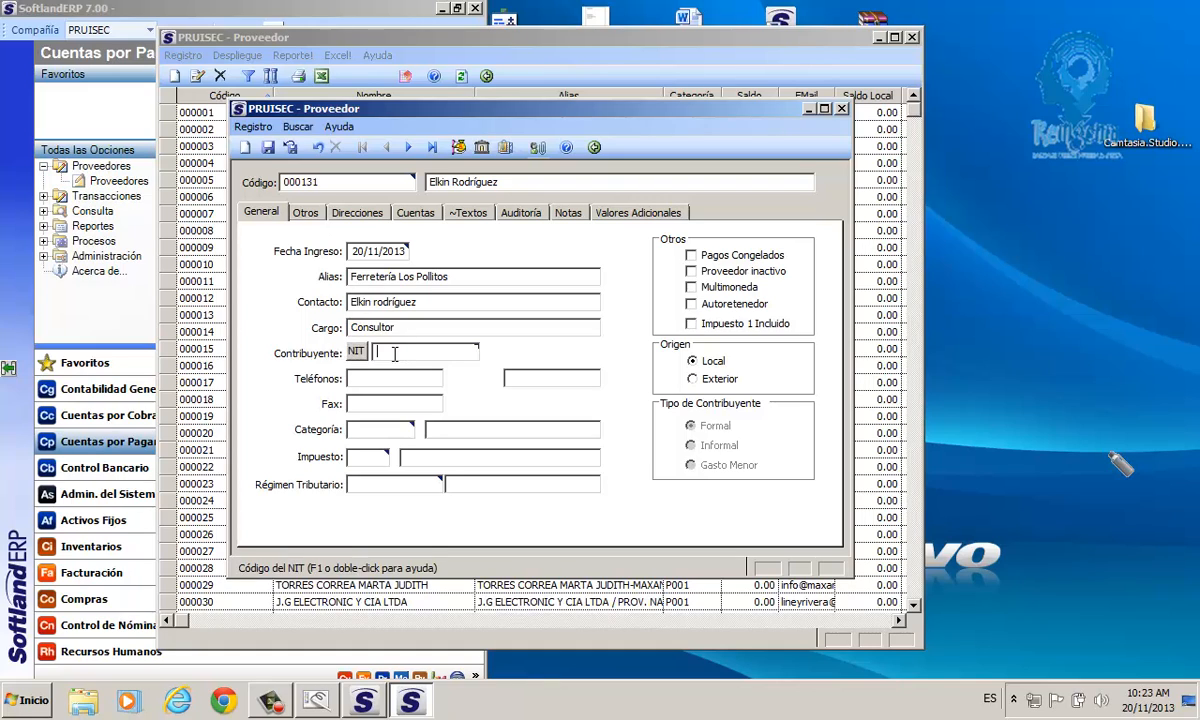
- Enter the supplier's tax ID in Contribuyente so it gets validated
left_click(364, 380)
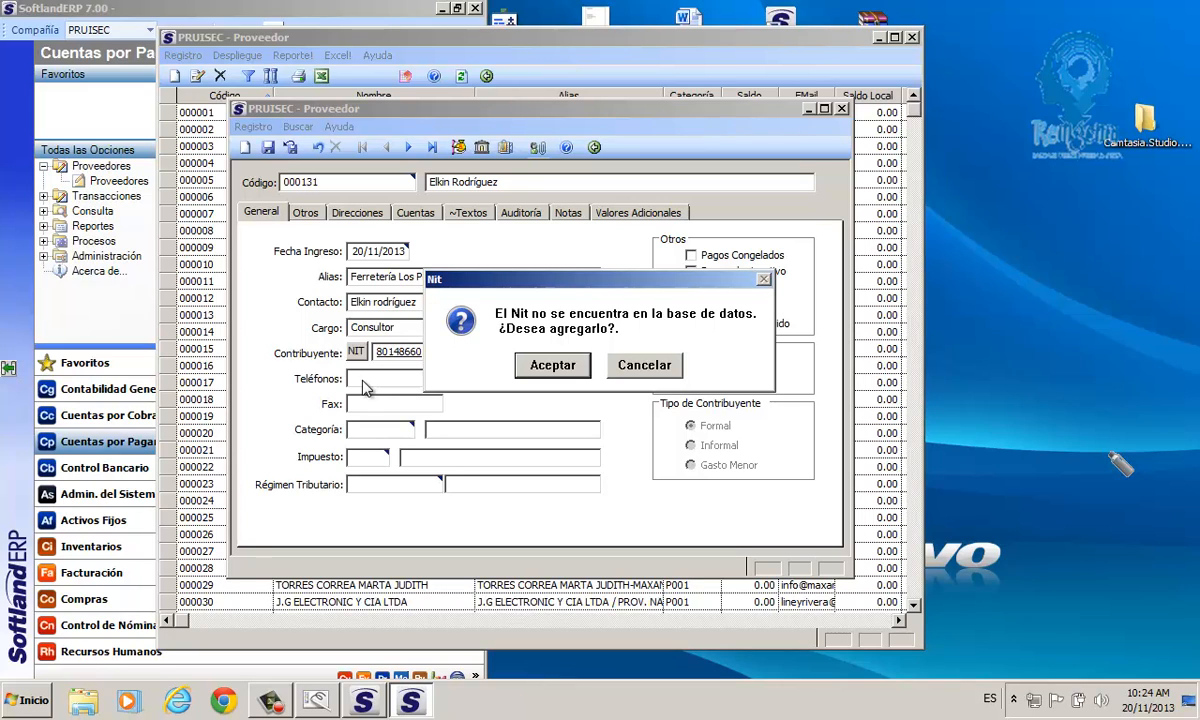
- Accept creating the new NIT, review its name and alias, and save it to the supplier
left_click(555, 366)
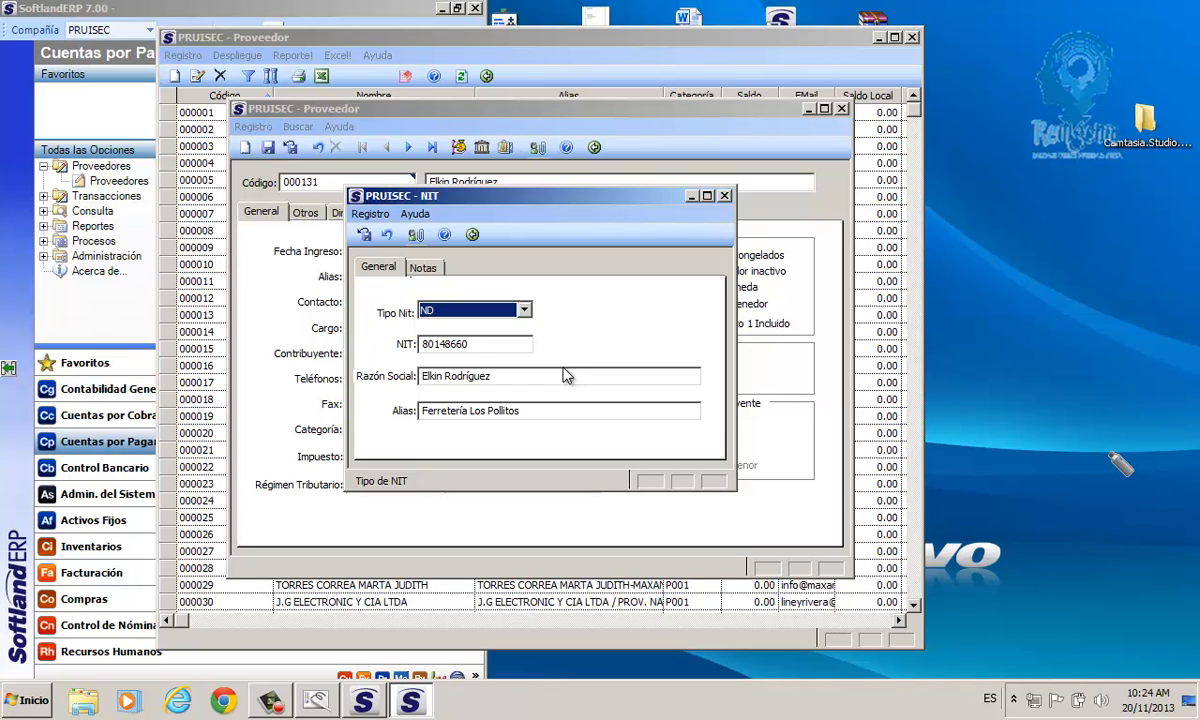
key("Tab")
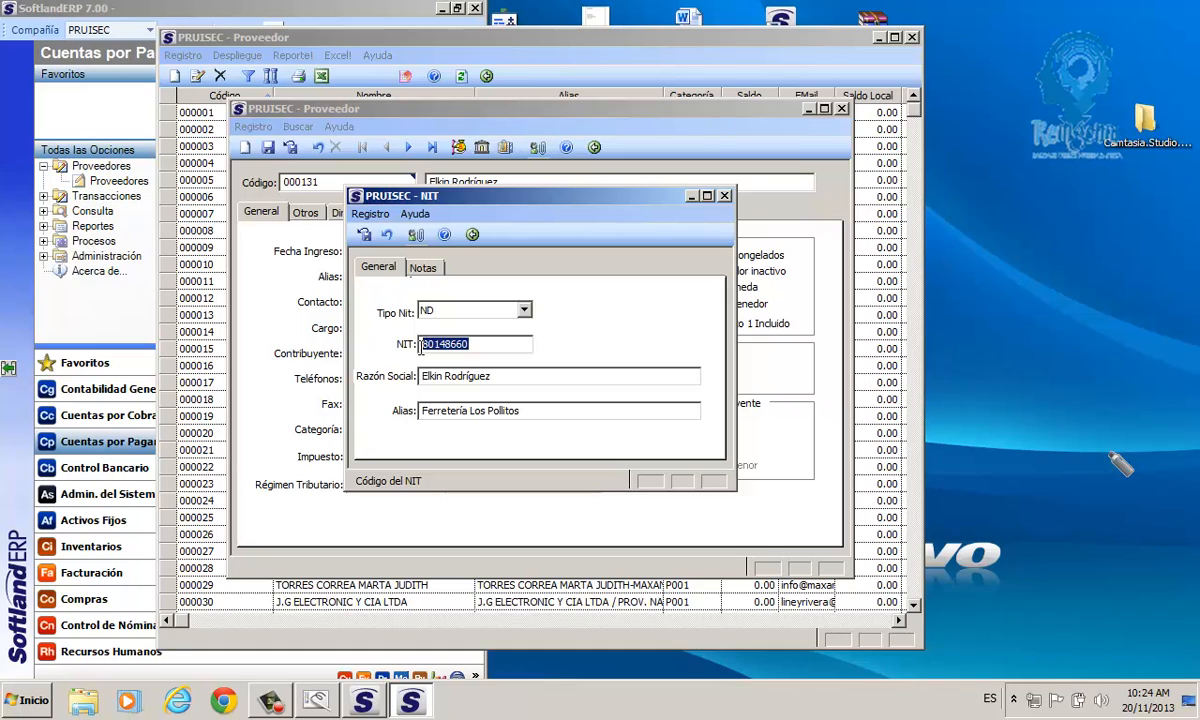
left_click_drag(510, 378, 402, 378)
left_click_drag(525, 412, 428, 416)
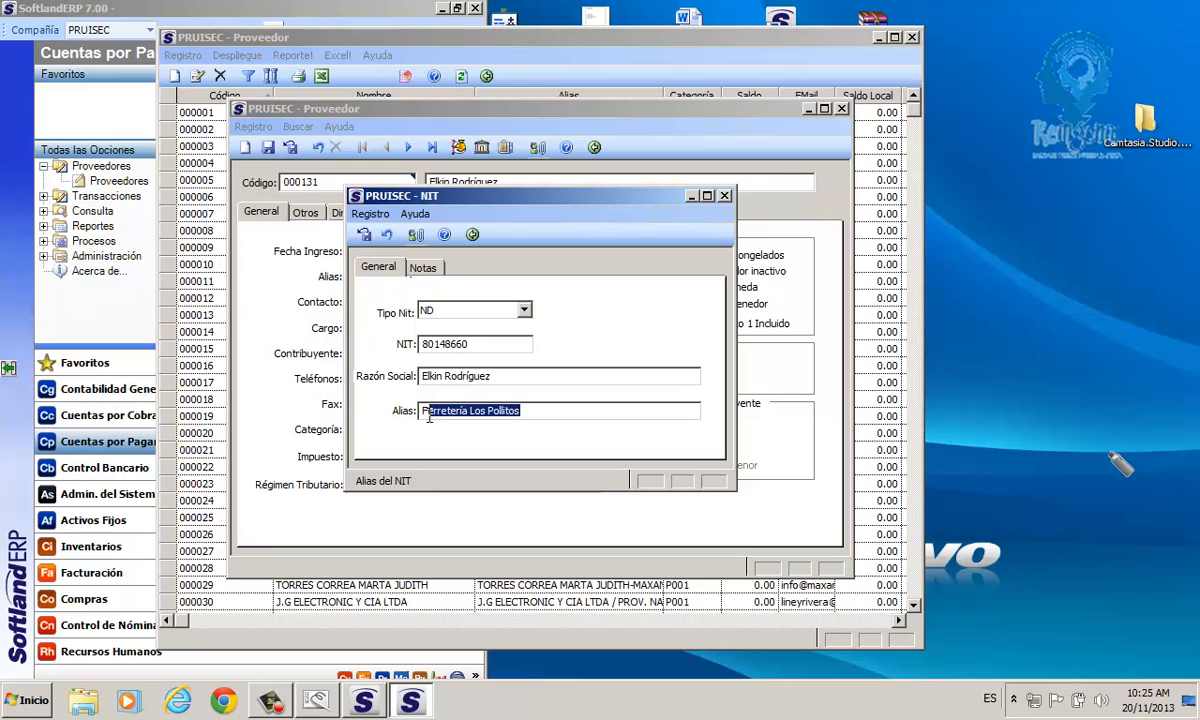
left_click(364, 236)
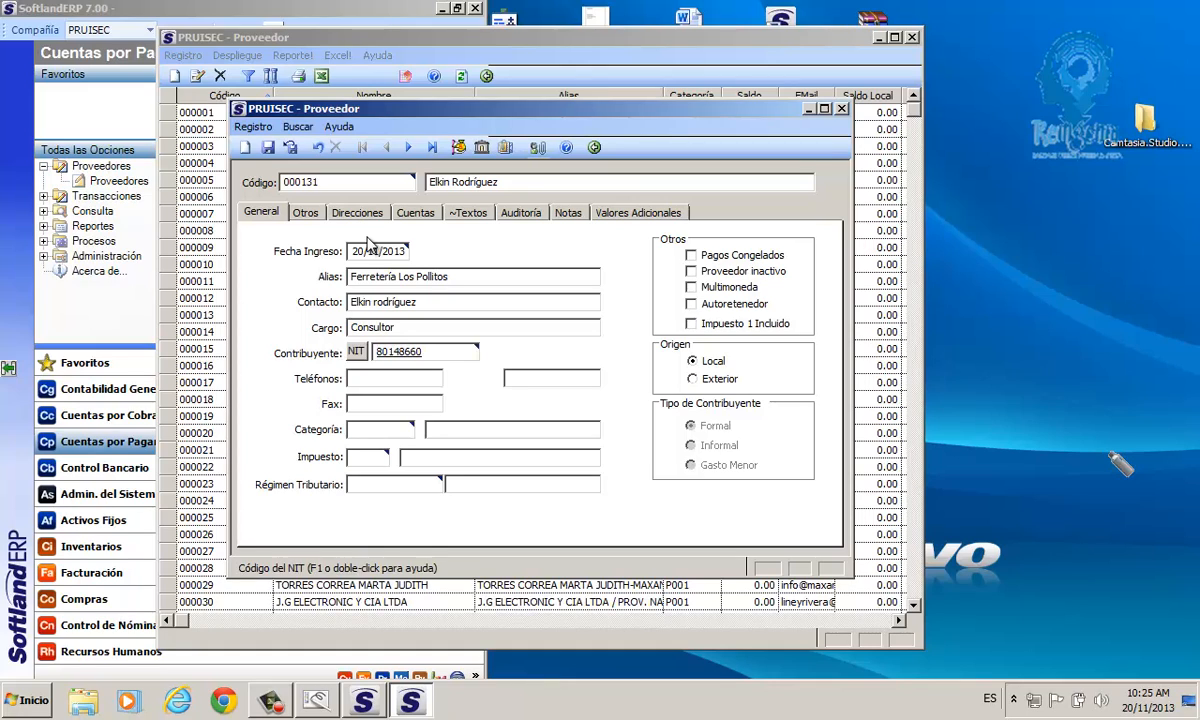
- Enter the supplier's telephone number in the Teléfonos field
left_click(363, 381)
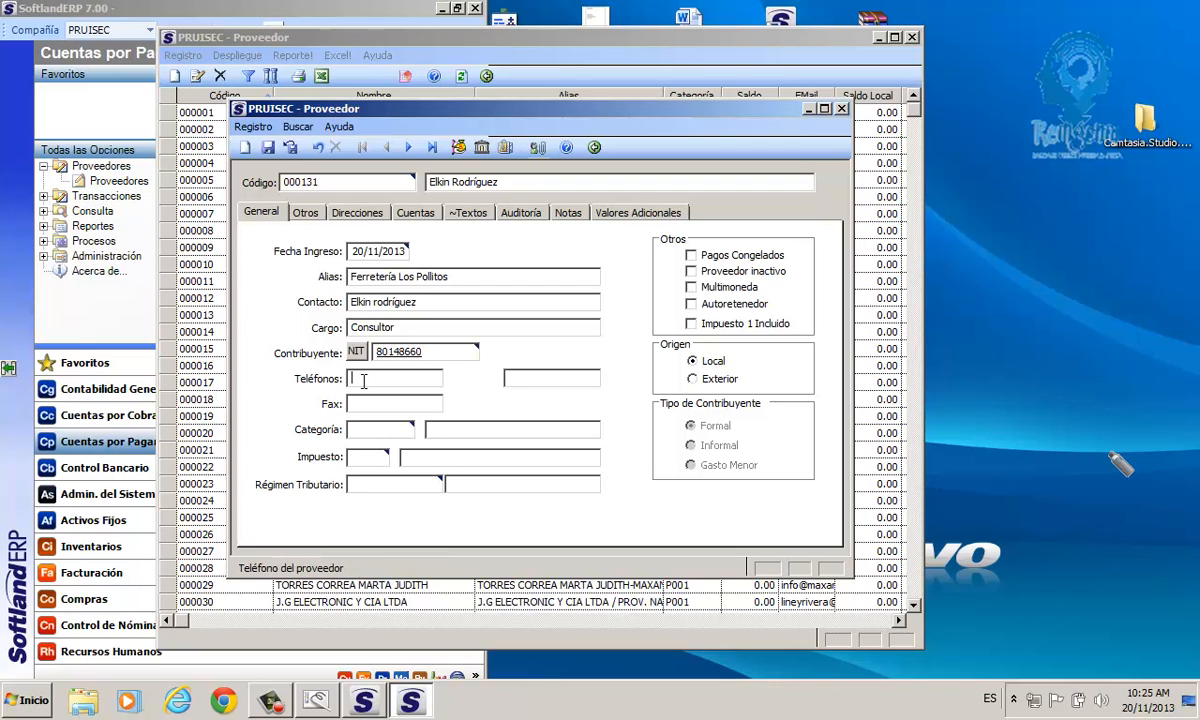
type("5477793")
left_click(525, 382)
- Bring the Proveedor form back in front of the main menu, ready for the Fax field
left_click(262, 702)
left_click(357, 404)
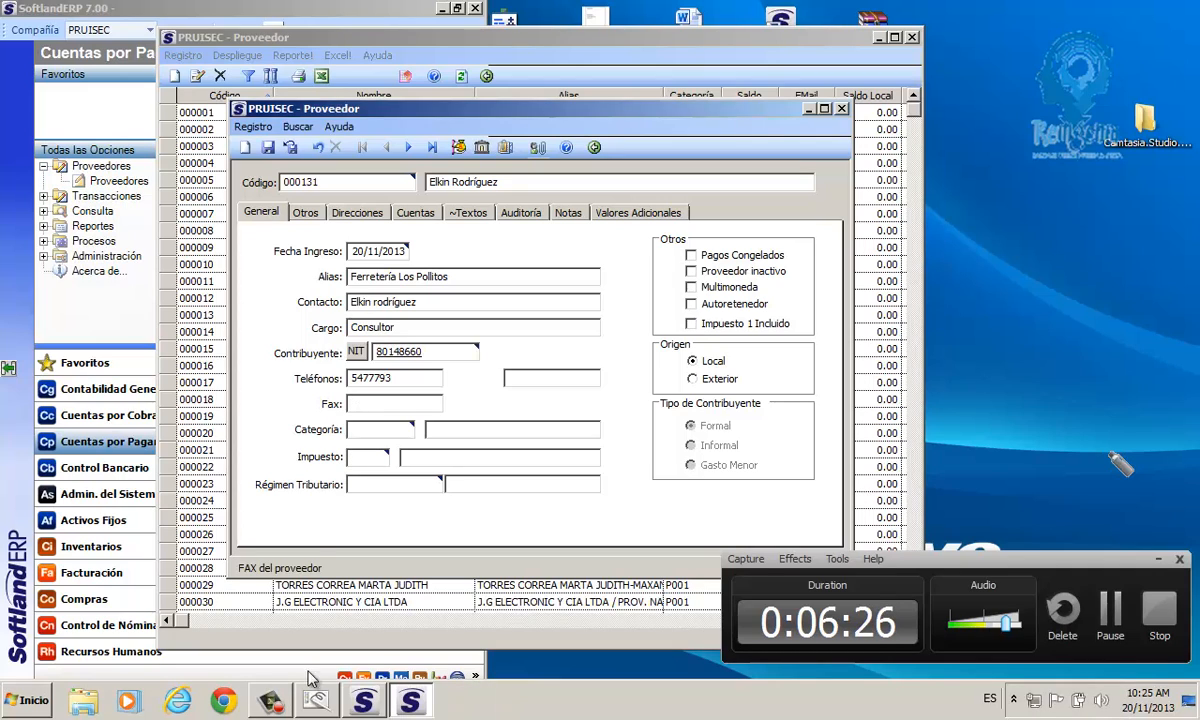
left_click(283, 710)
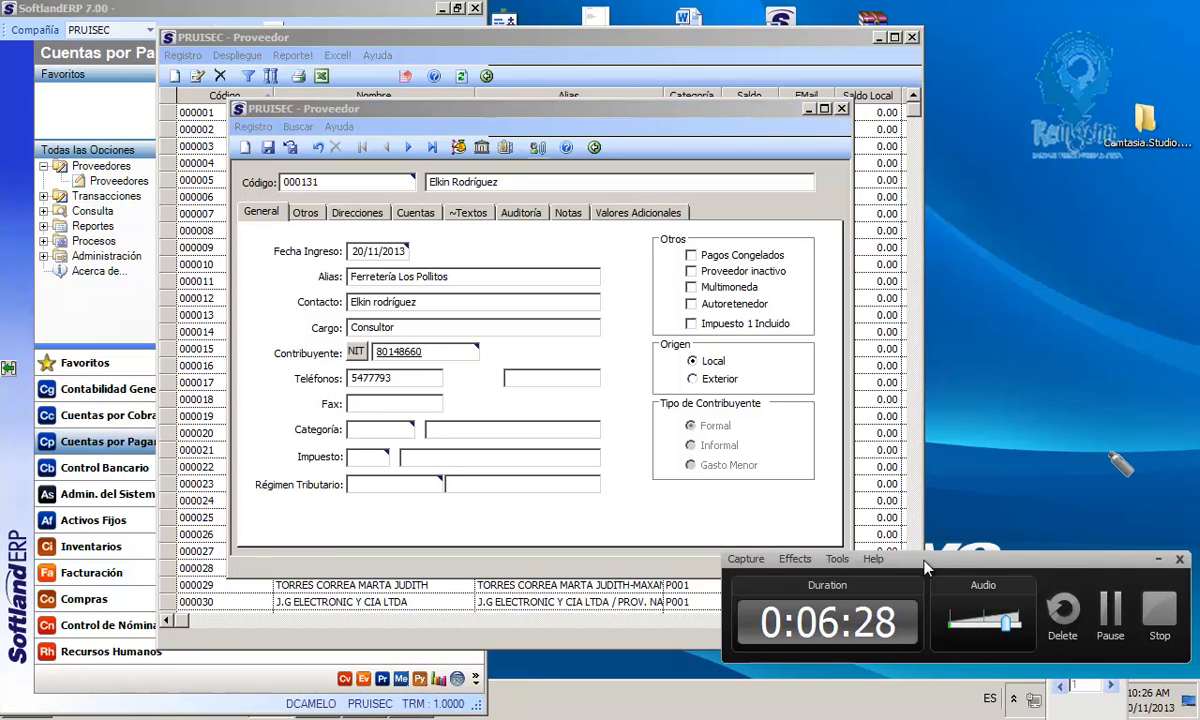
left_click(1157, 561)
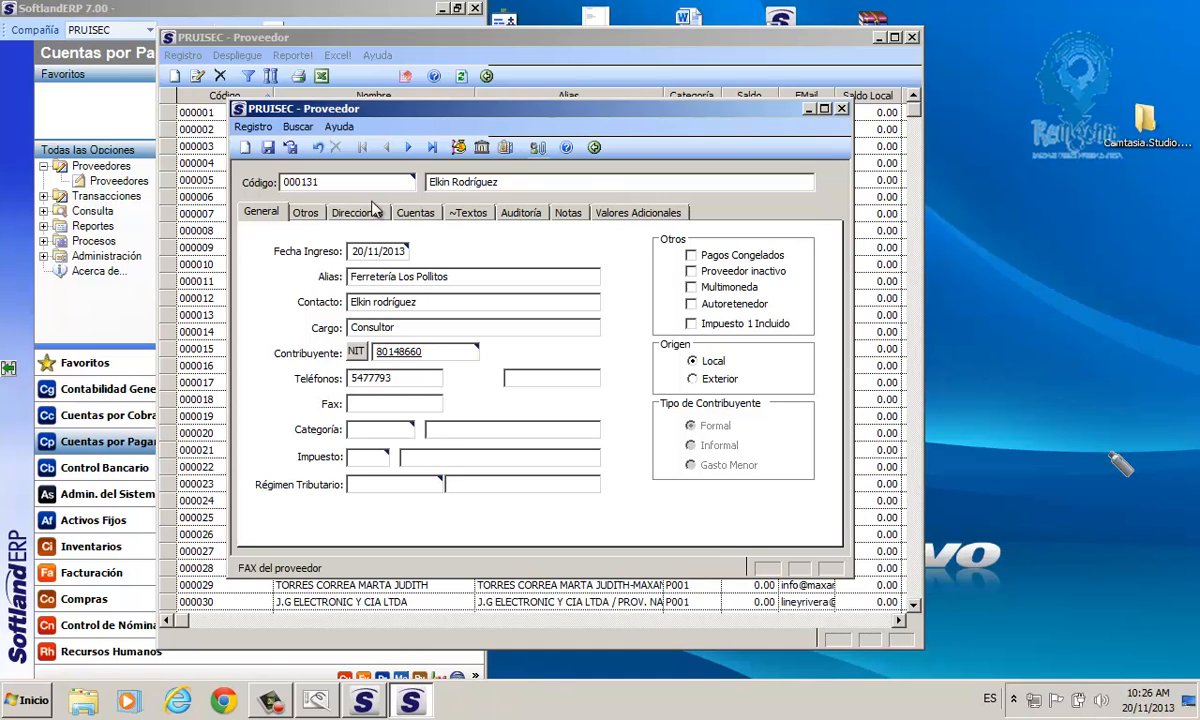
left_click(456, 9)
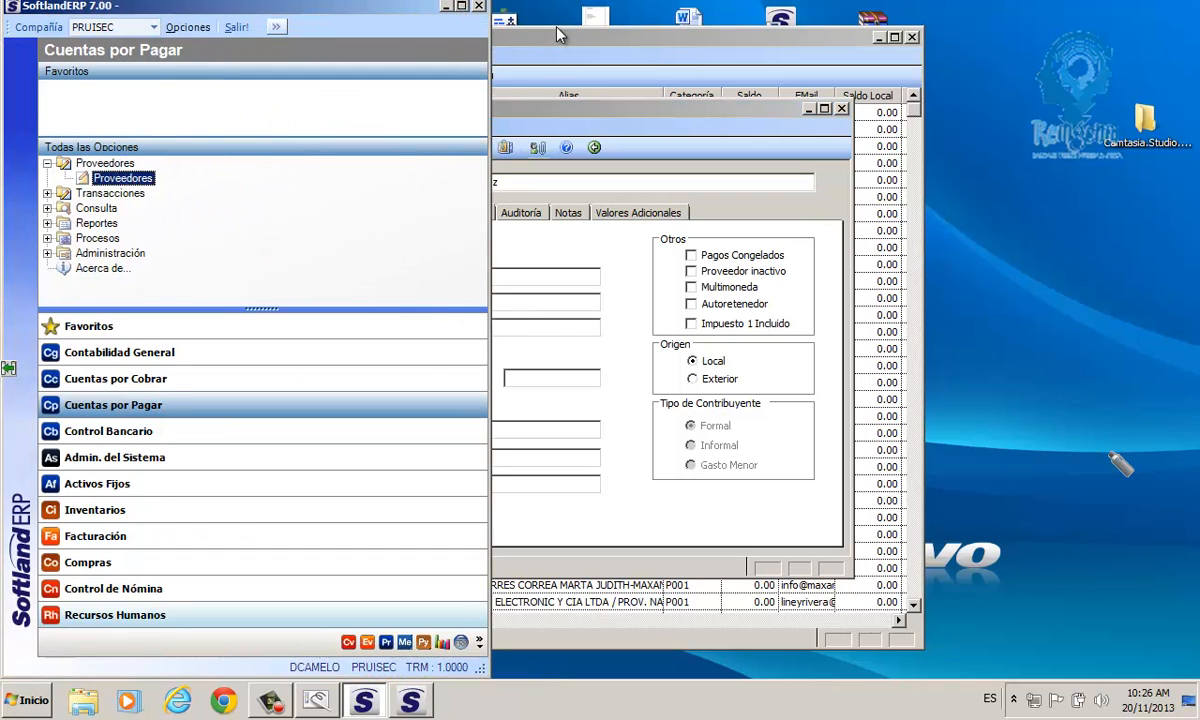
left_click(558, 38)
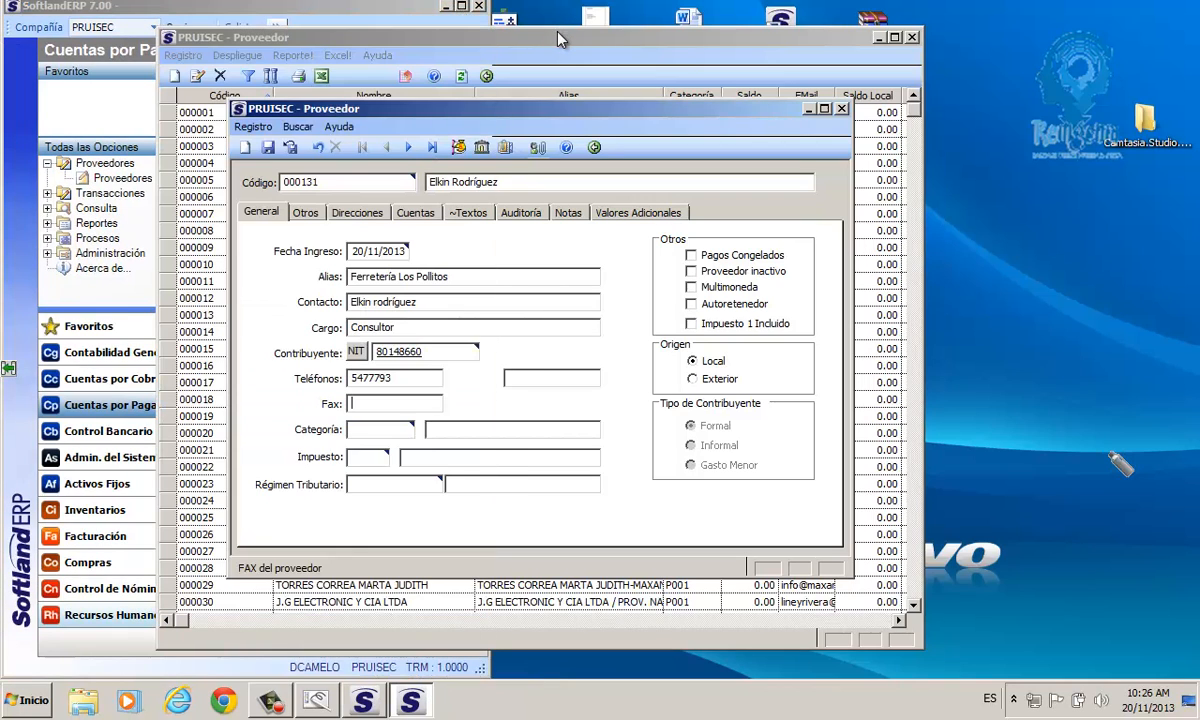
left_click(530, 378)
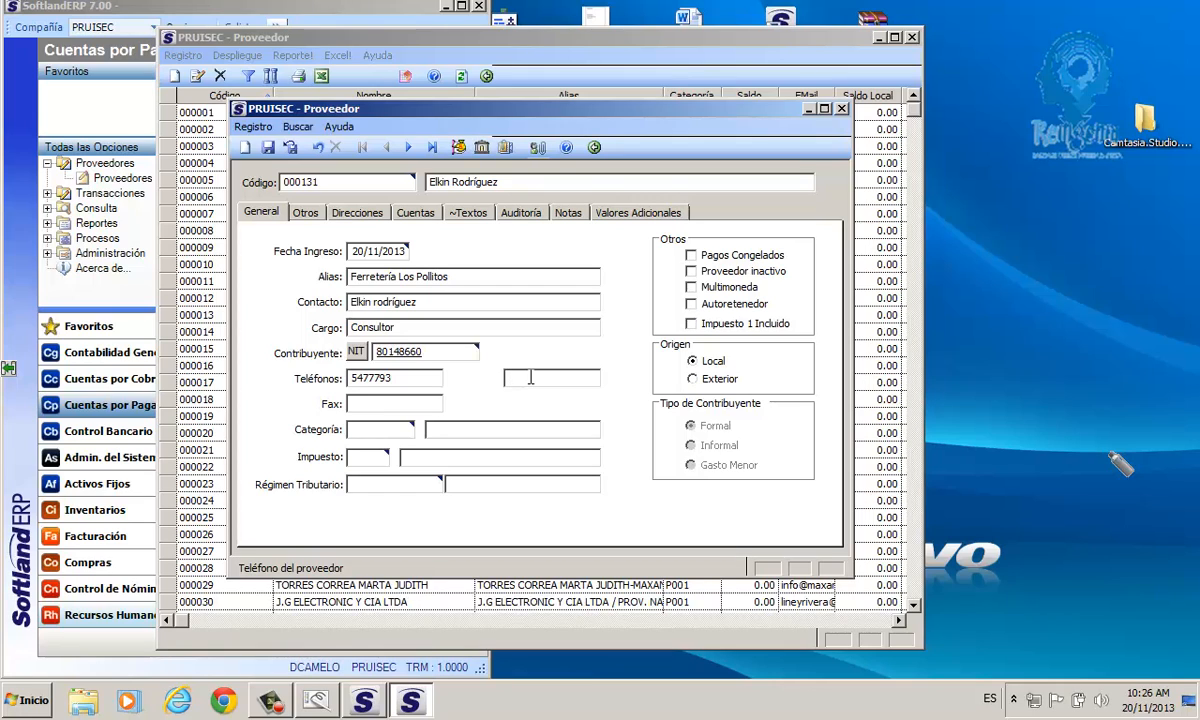
left_click(365, 405)
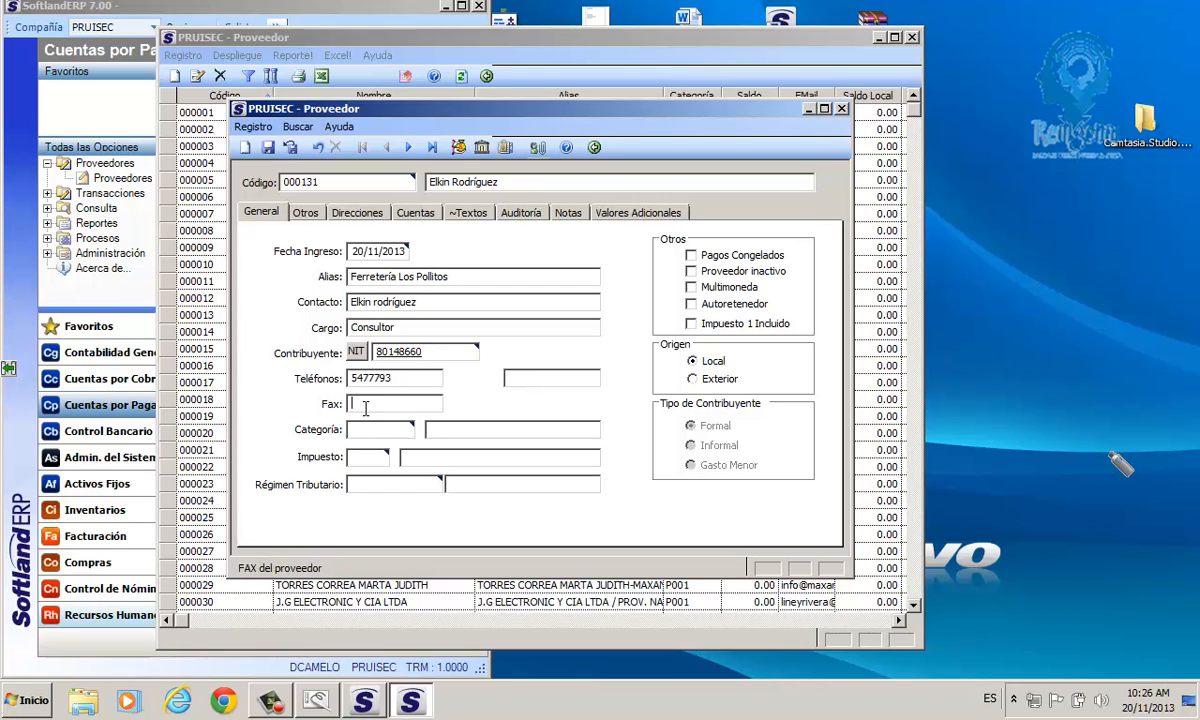
- Enter the supplier's fax number in the Fax field
type("5477793")
left_click(361, 431)
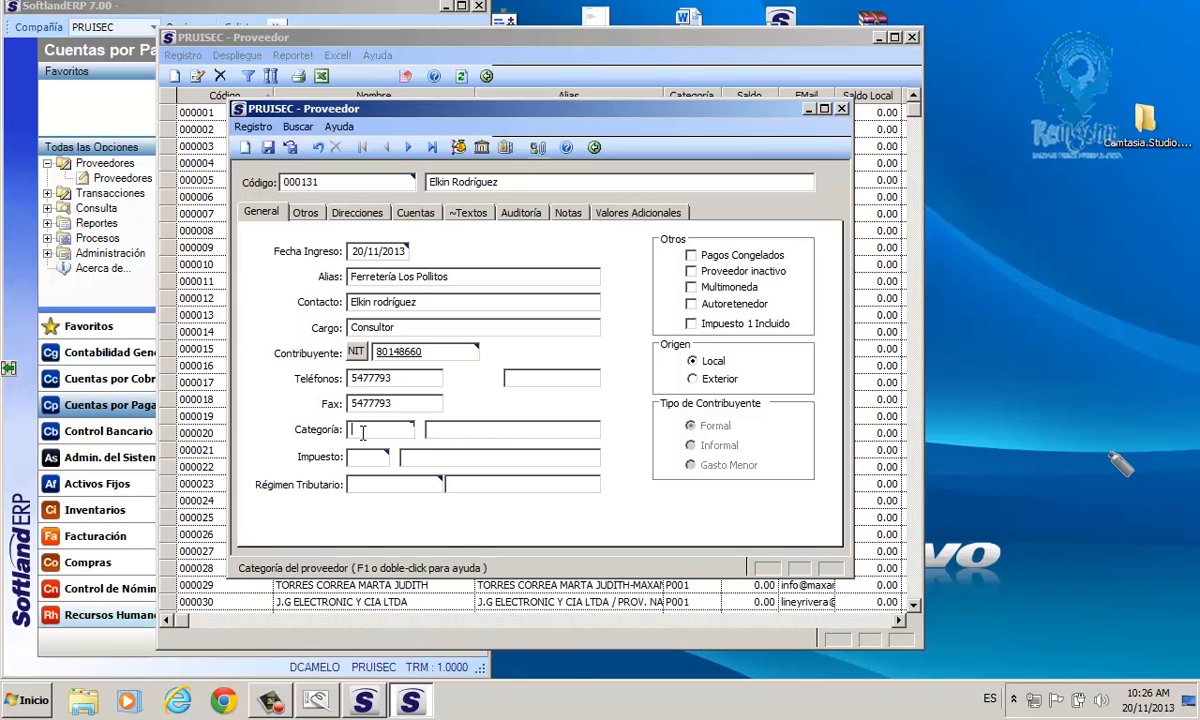
- Choose category P001 220505-PROVEEDOR NACIONAL from the Categorías de Proveedores lookup
double_click(376, 433)
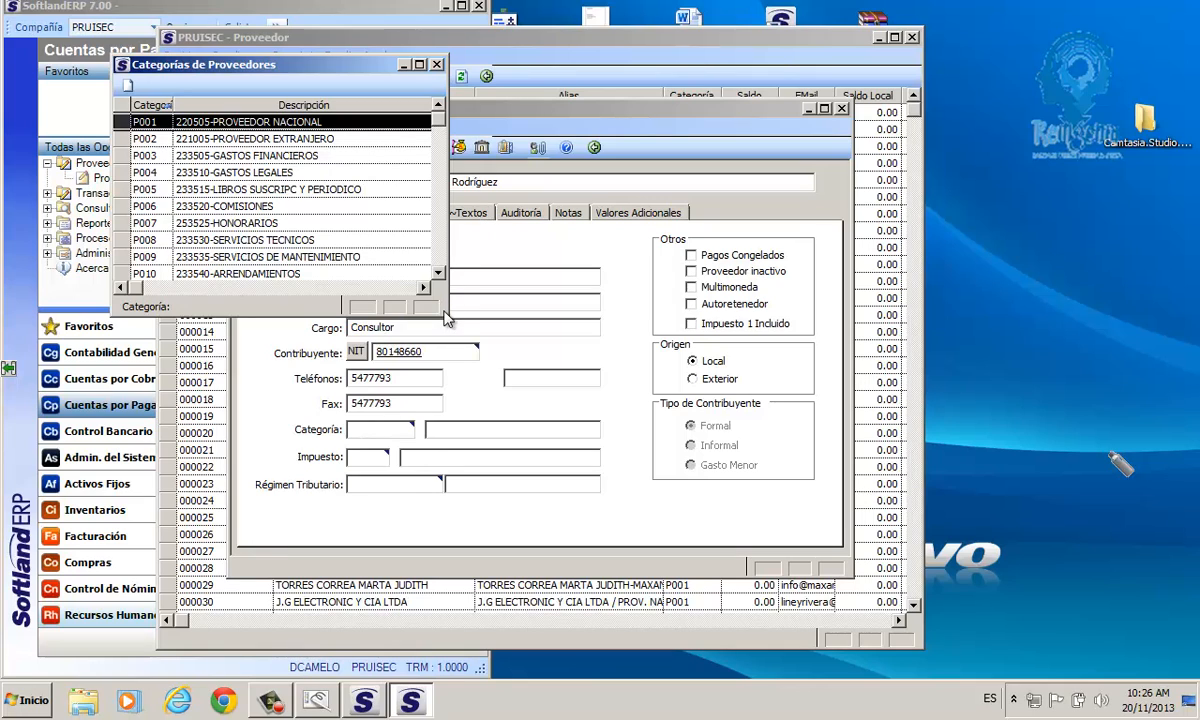
left_click_drag(446, 313, 505, 503)
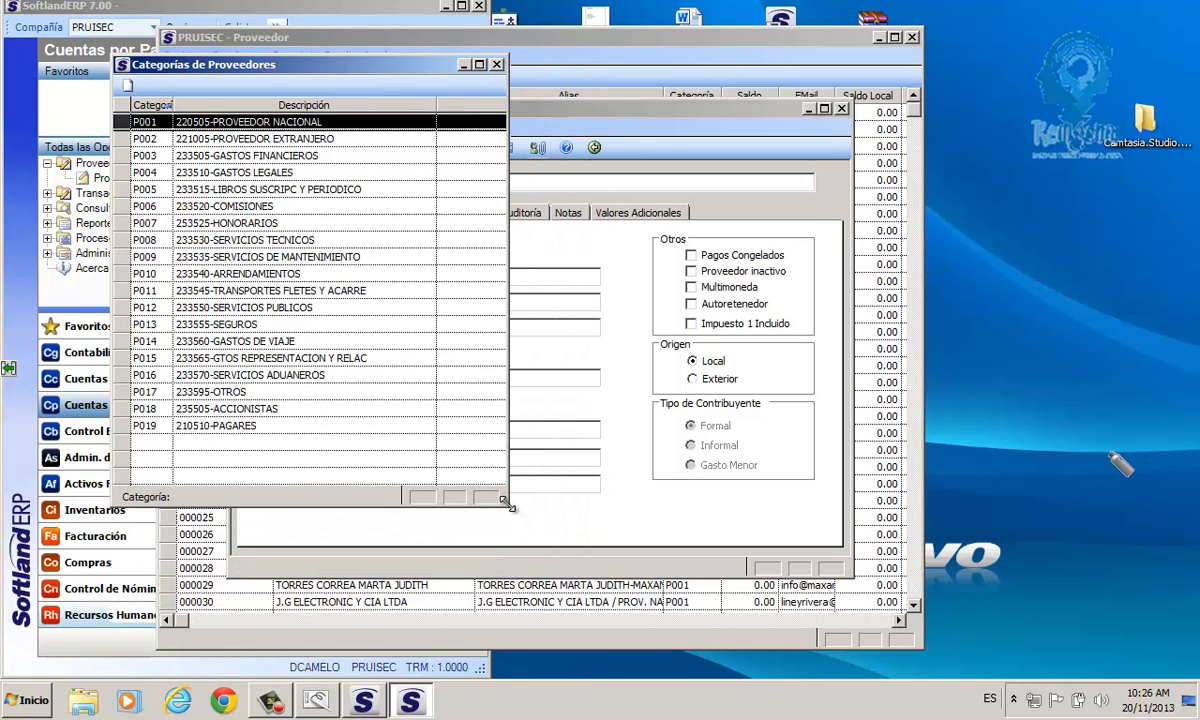
left_click(224, 207)
left_click(225, 275)
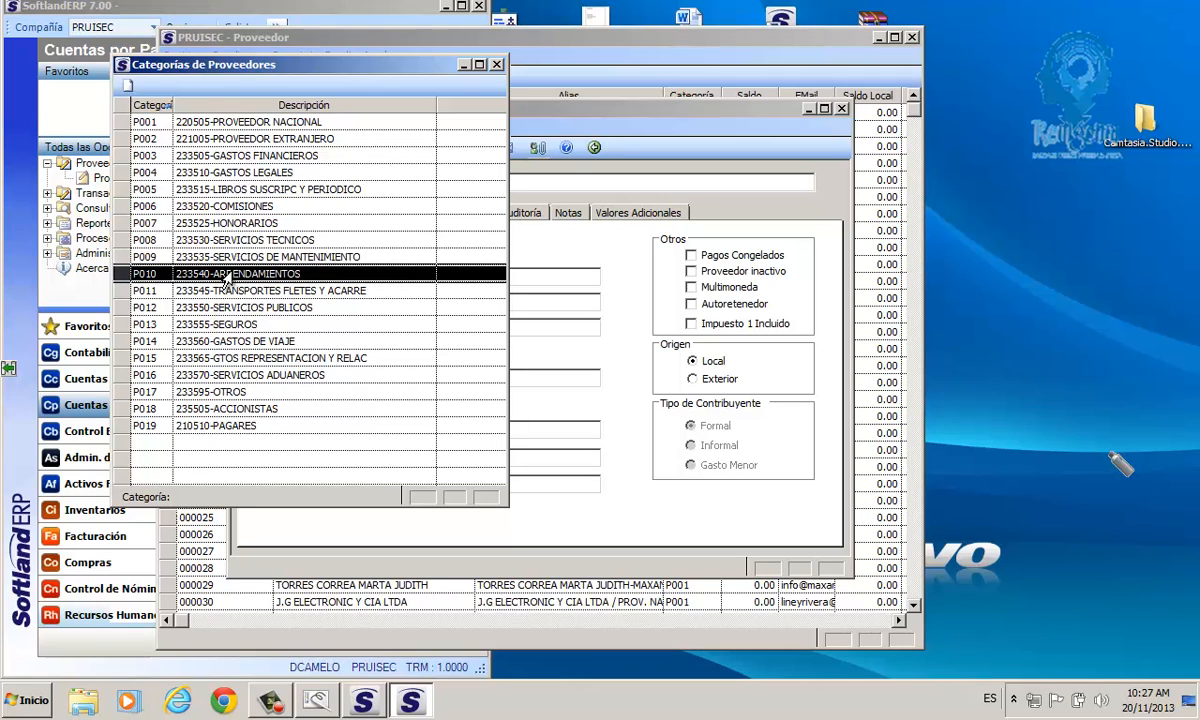
left_click(203, 122)
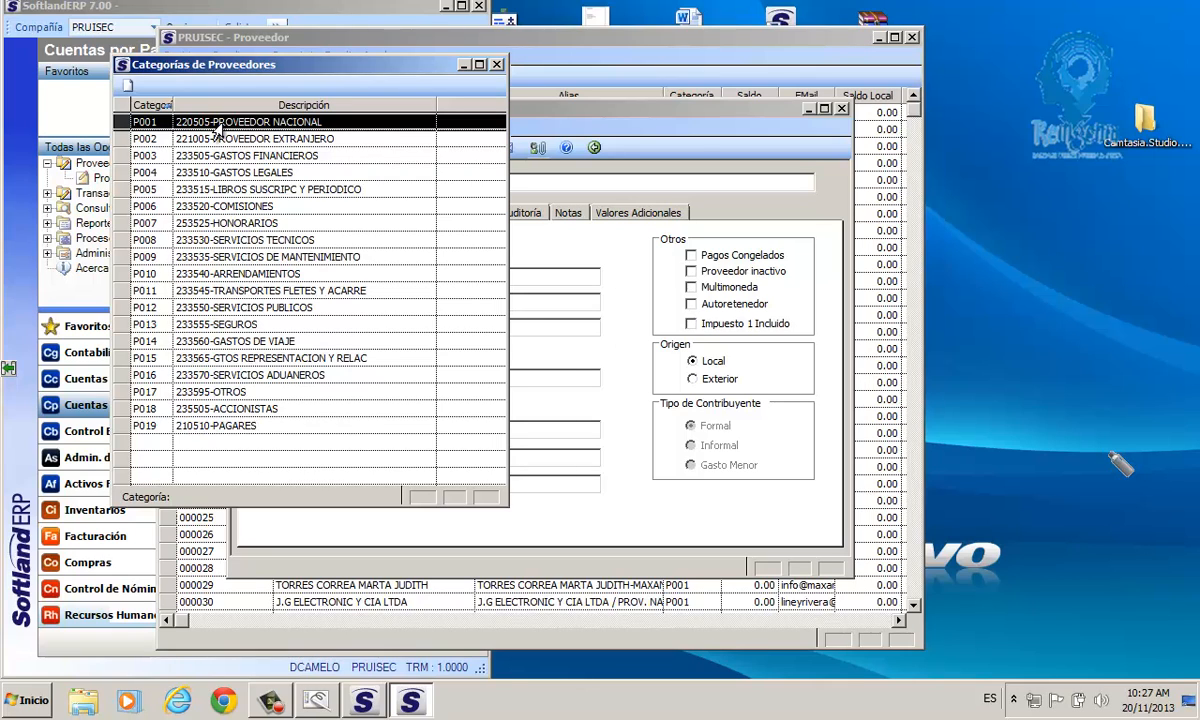
double_click(302, 122)
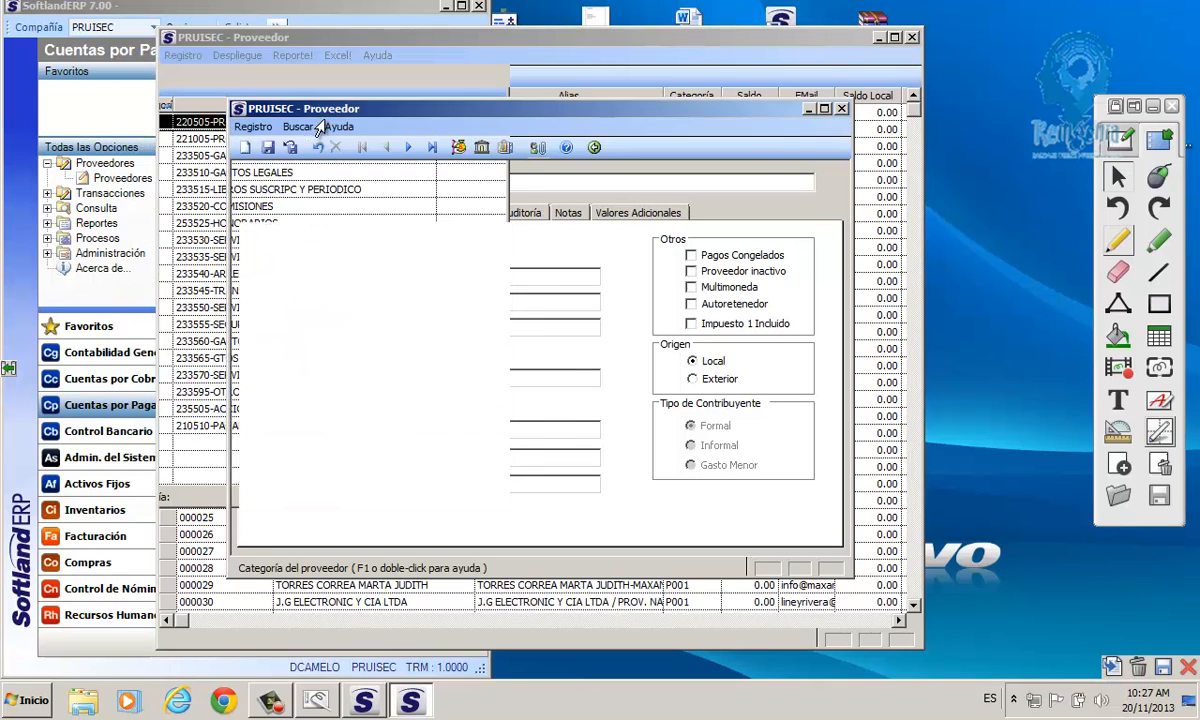
- Open the Impuestos tax-code lookup from the supplier's Impuesto field
left_click(1153, 110)
left_click(364, 459)
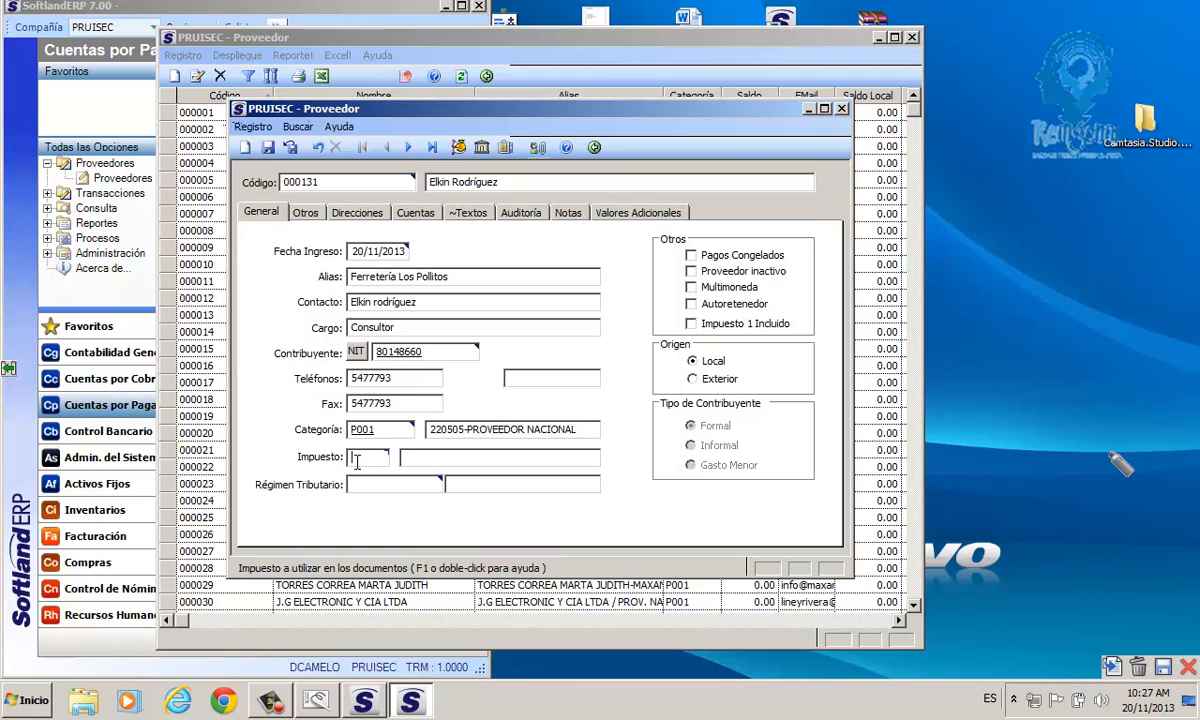
double_click(366, 461)
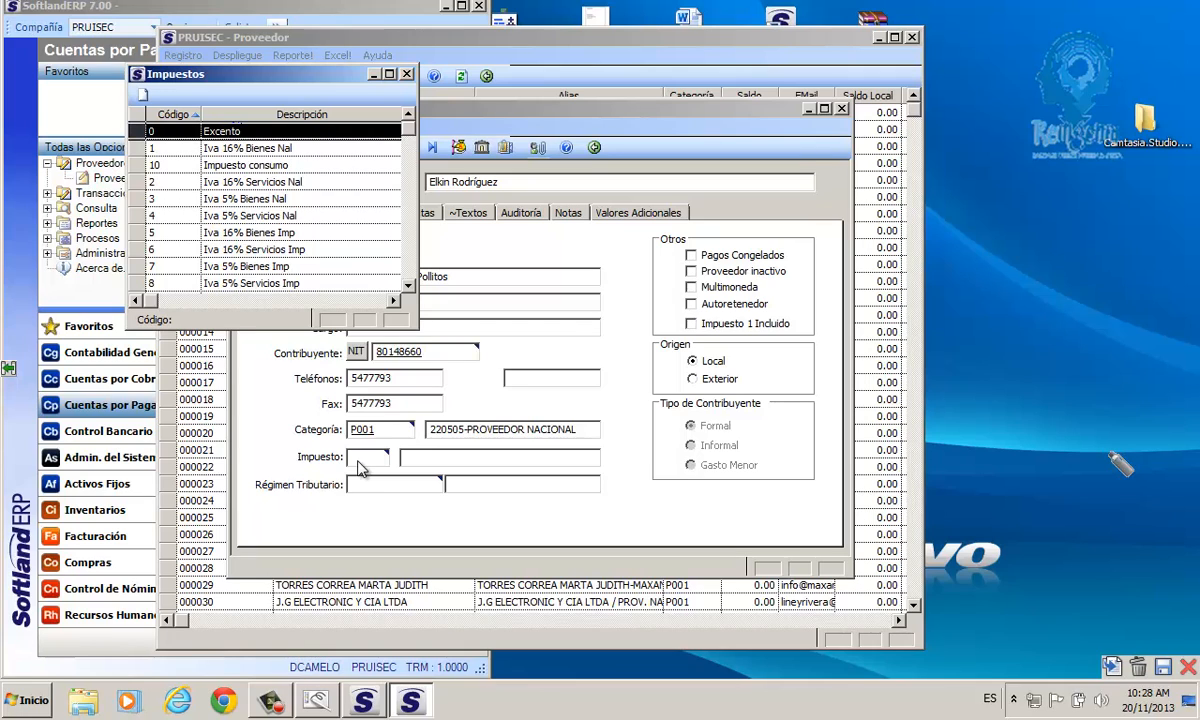
- Assign tax code 1, Iva 16% Bienes Nal, as the supplier's Impuesto
left_click(173, 150)
double_click(214, 150)
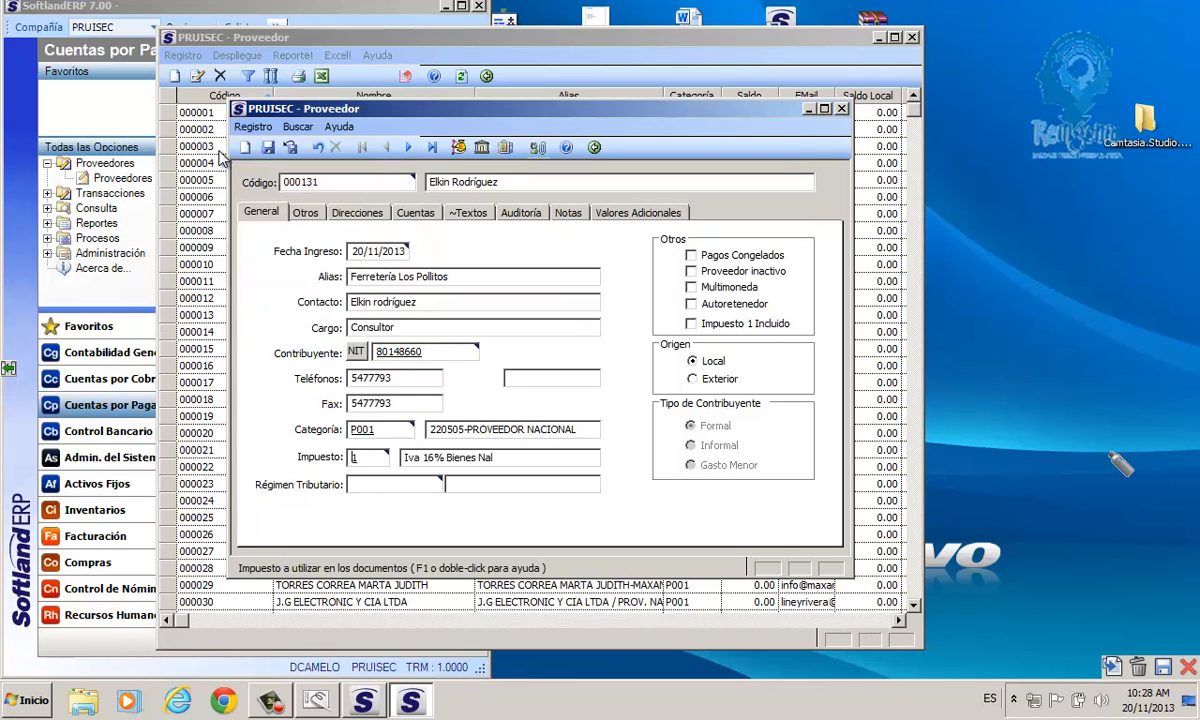
left_click(368, 490)
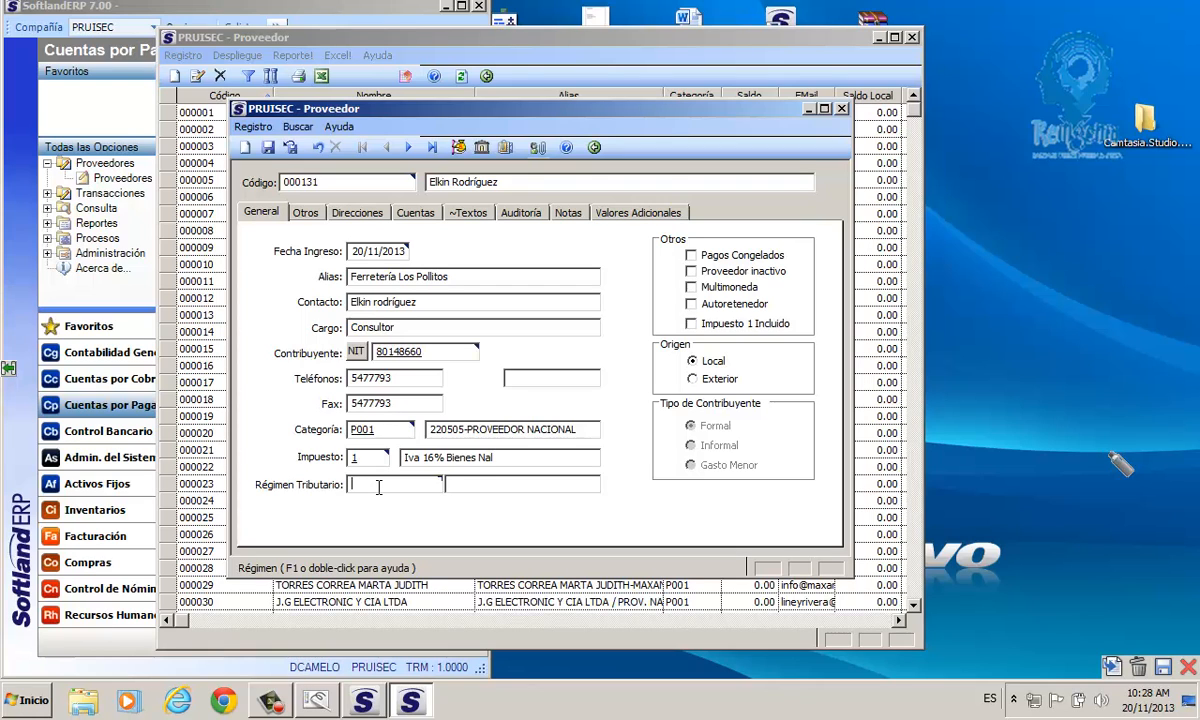
- Open the Regímenes lookup from Régimen Tributario, move it up, and highlight the regimes from C001 down
double_click(358, 488)
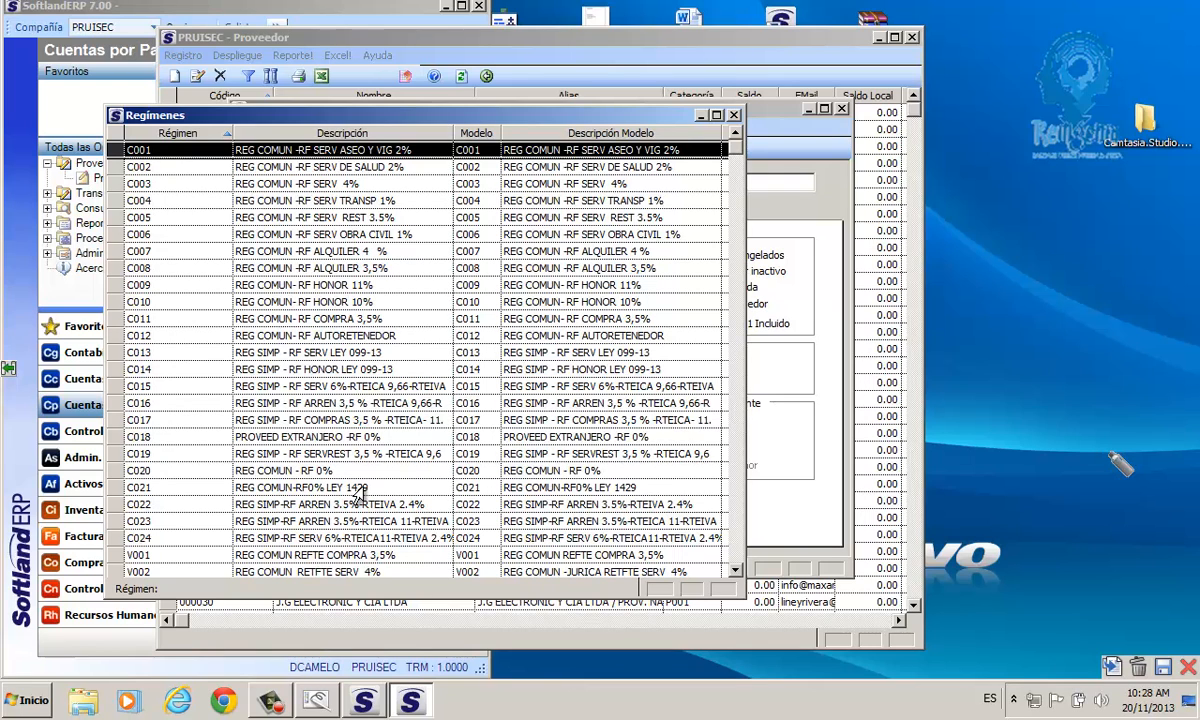
left_click_drag(220, 115, 210, 37)
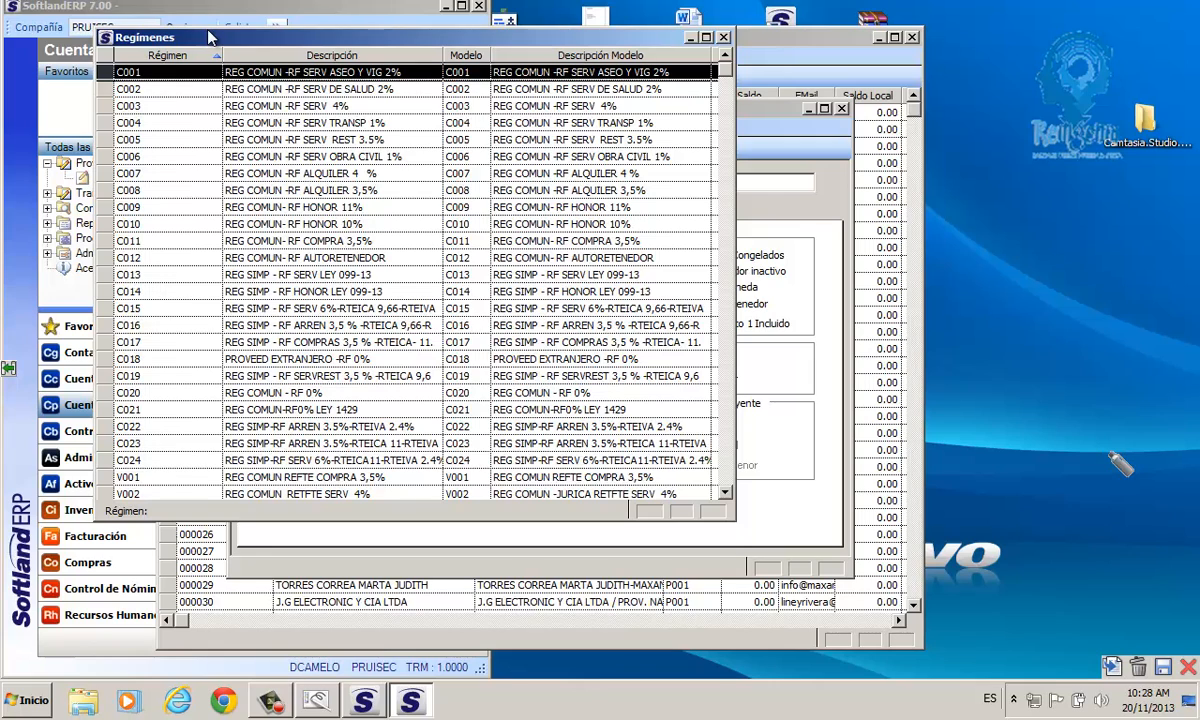
left_click_drag(131, 72, 118, 466)
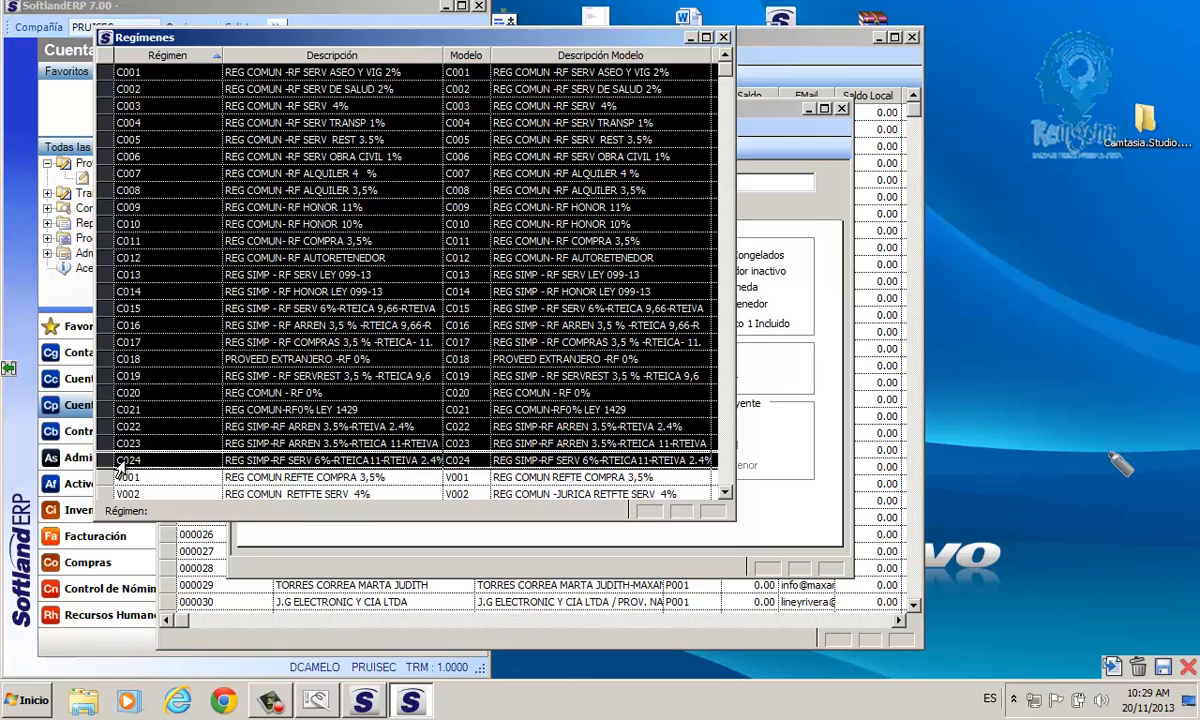
- Browse the Regímenes list and assign regime C011, REG COMUN- RF COMPRA 3,5%, to the supplier
left_click(723, 495)
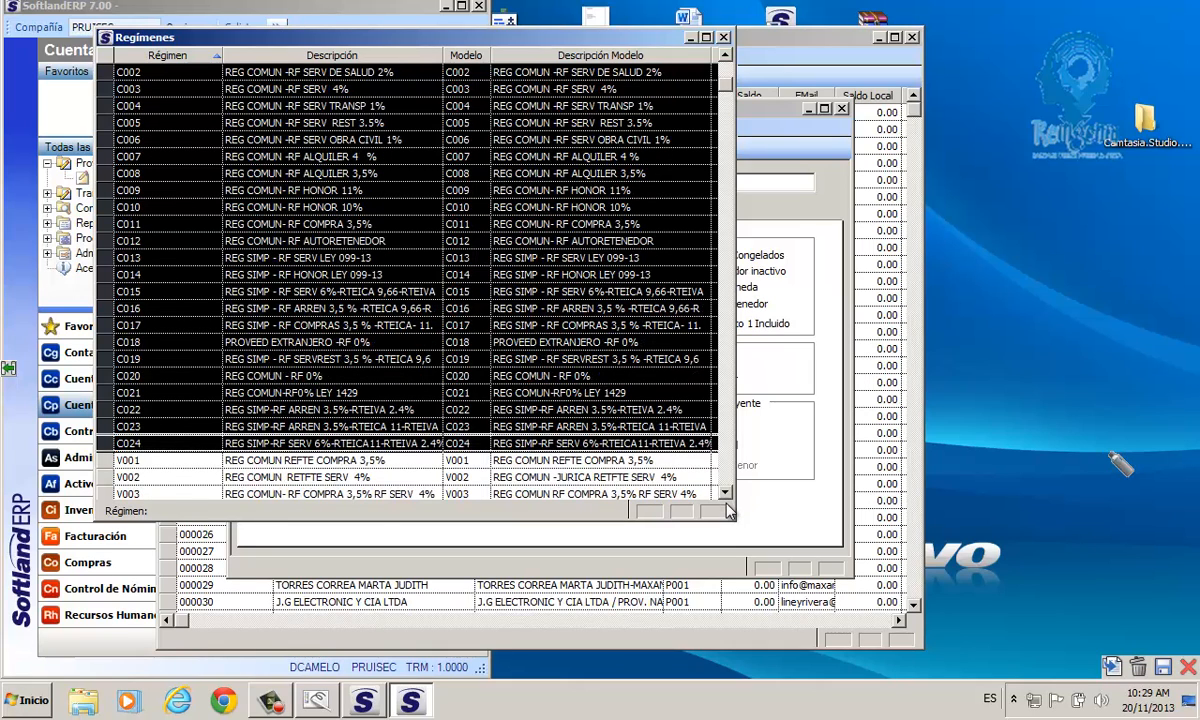
left_click_drag(126, 461, 124, 500)
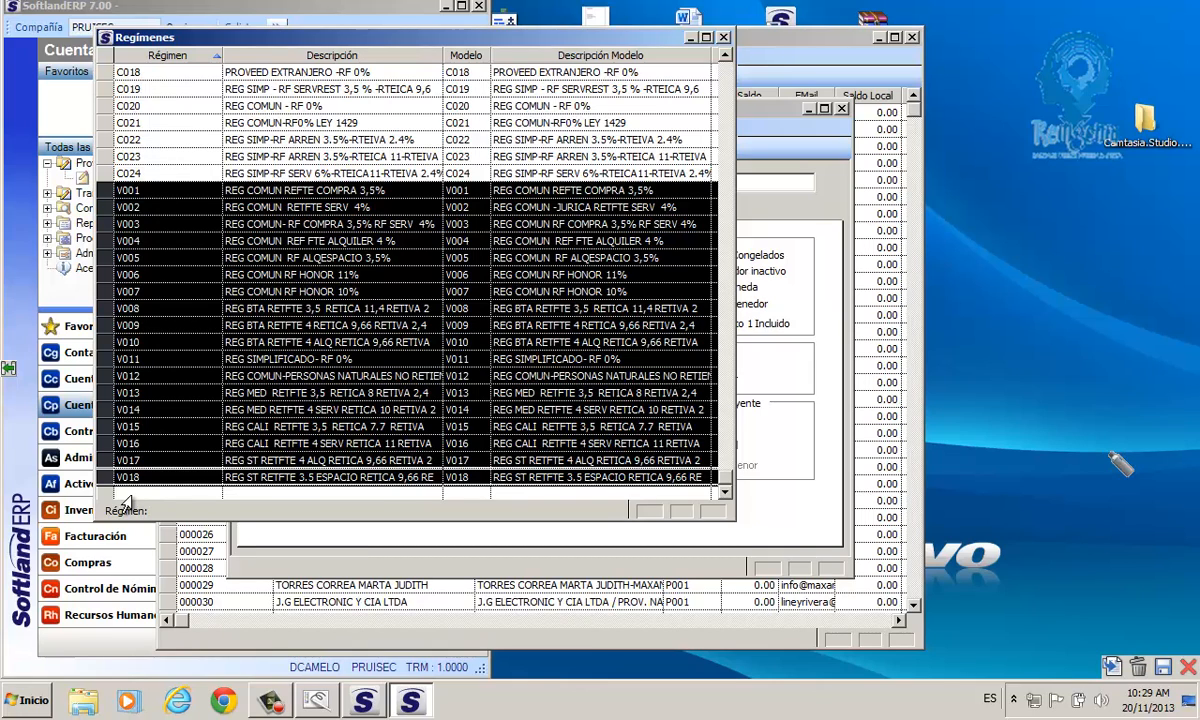
left_click_drag(127, 175, 140, 73)
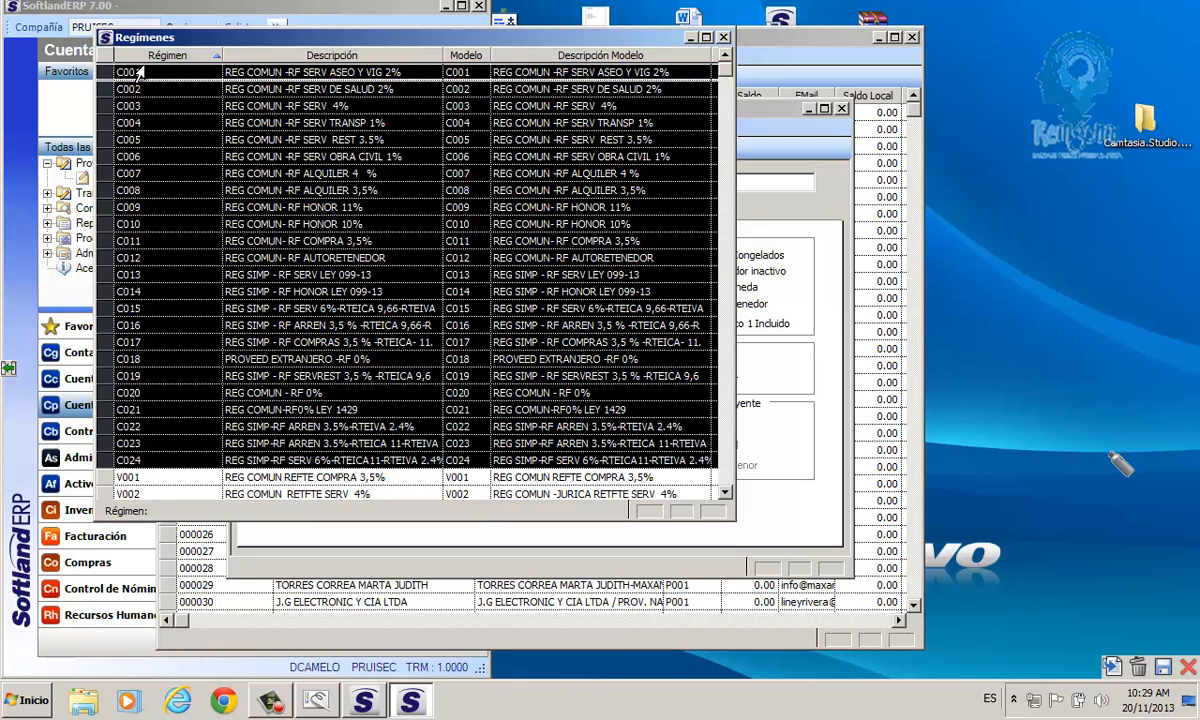
left_click(140, 72)
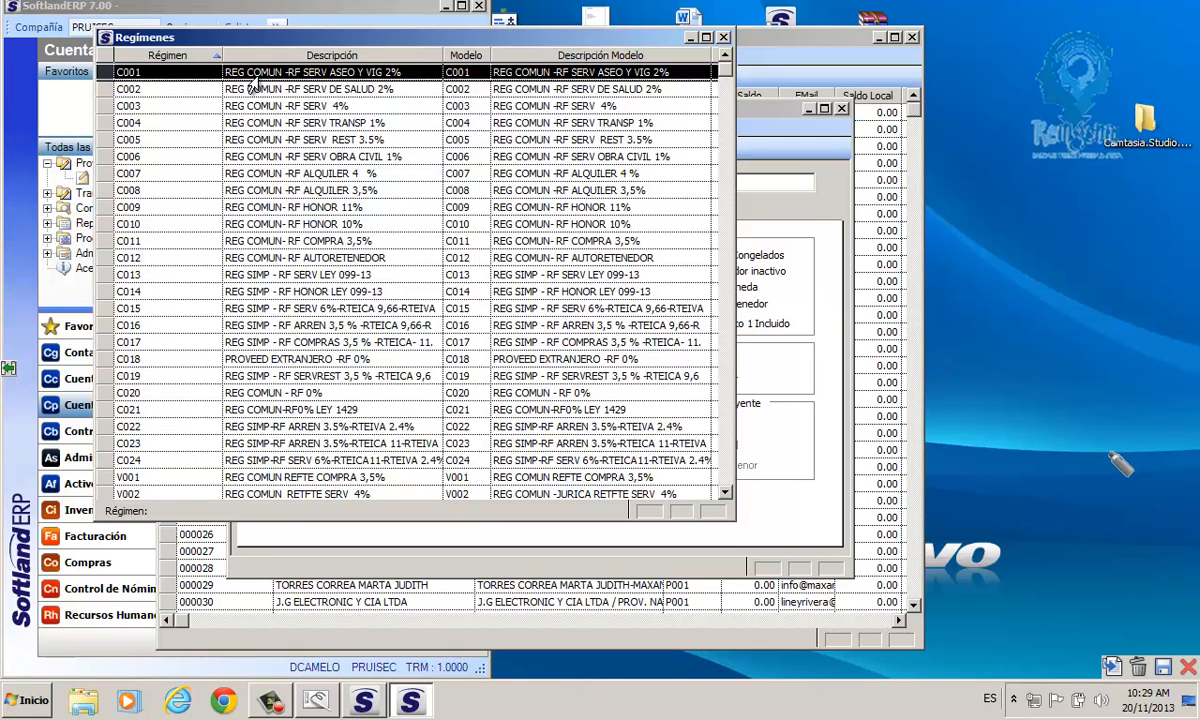
left_click_drag(250, 80, 258, 265)
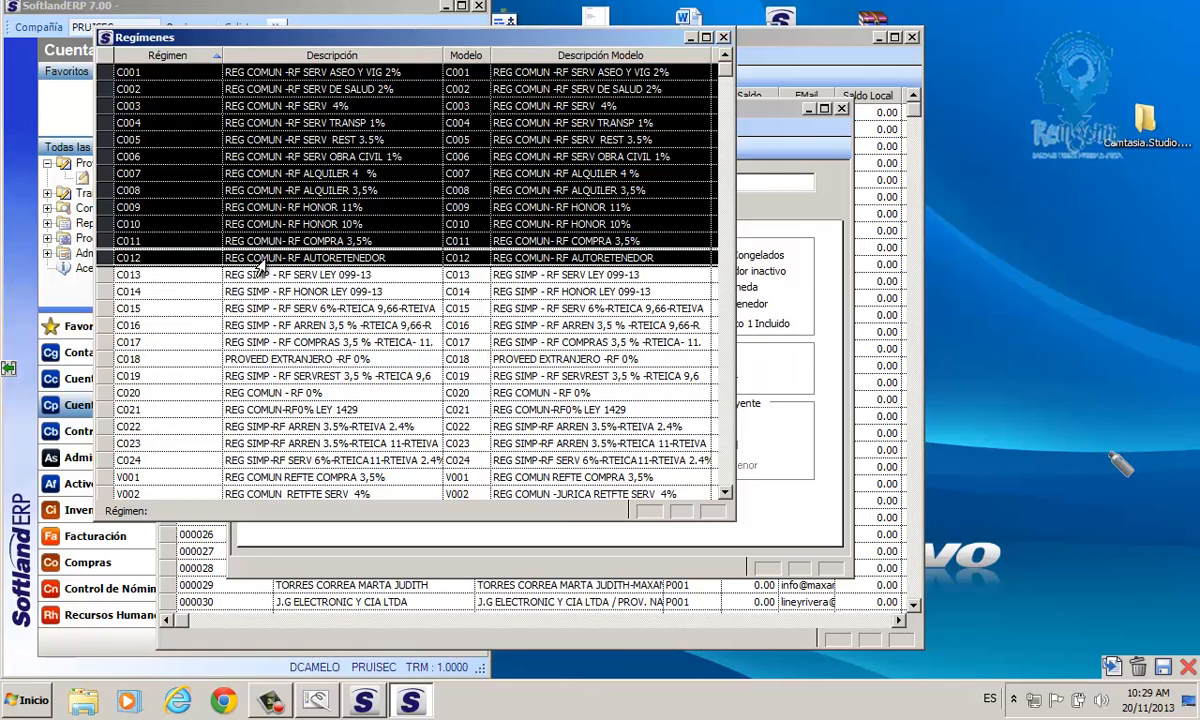
left_click(307, 74)
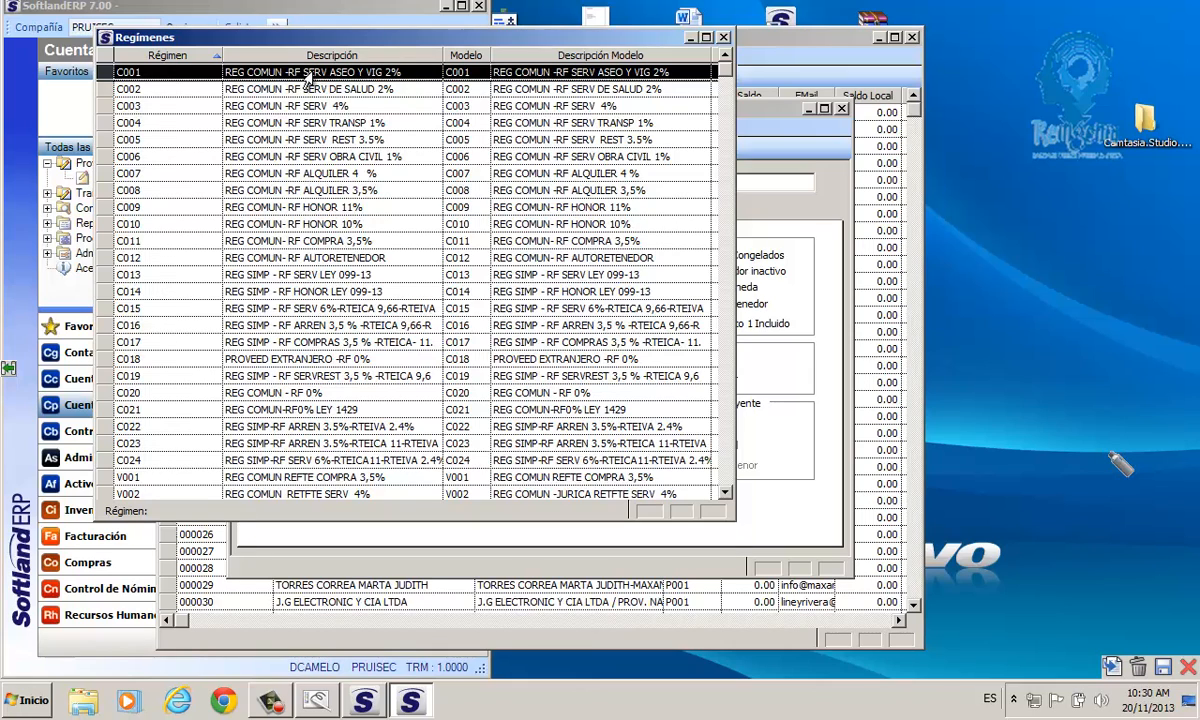
left_click(252, 246)
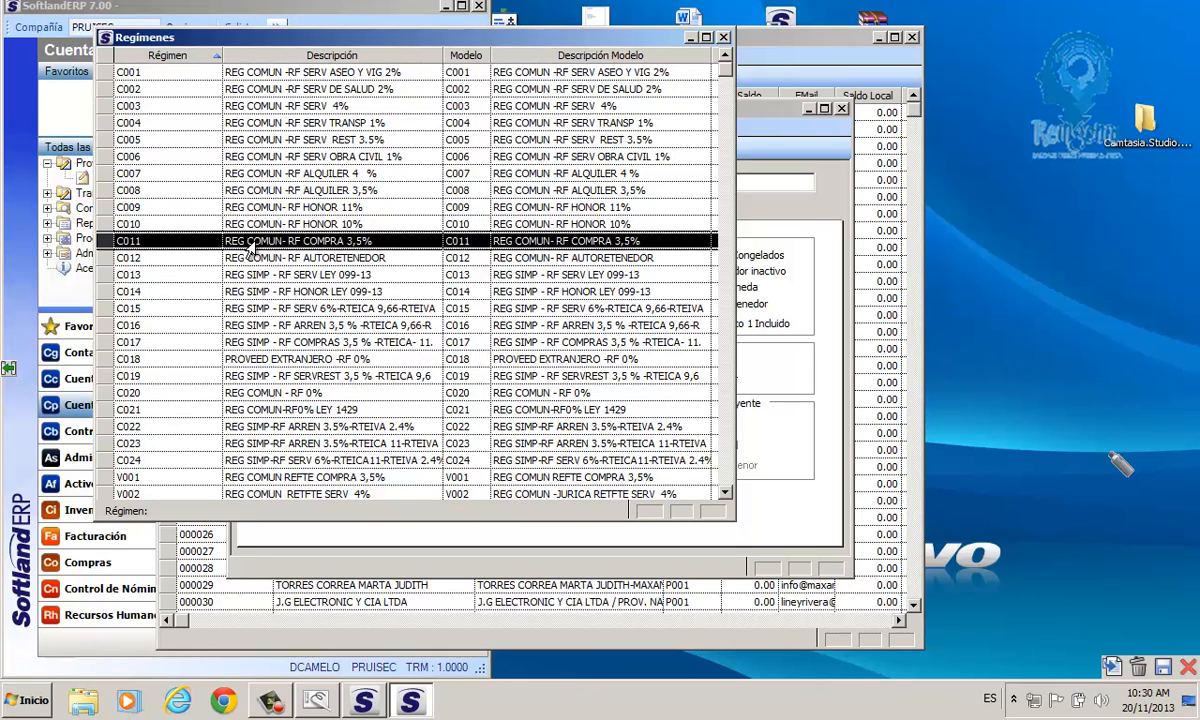
double_click(253, 247)
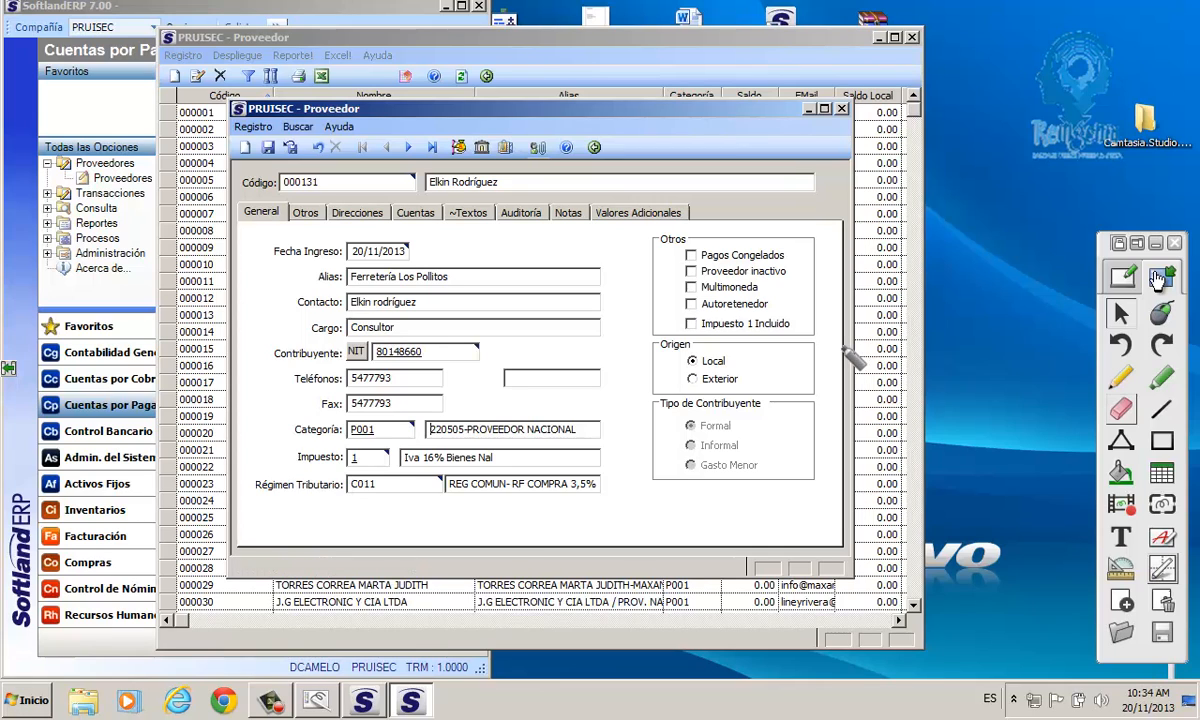
- Tick Pagos Congelados to freeze all payments to supplier 000131
left_click(395, 489)
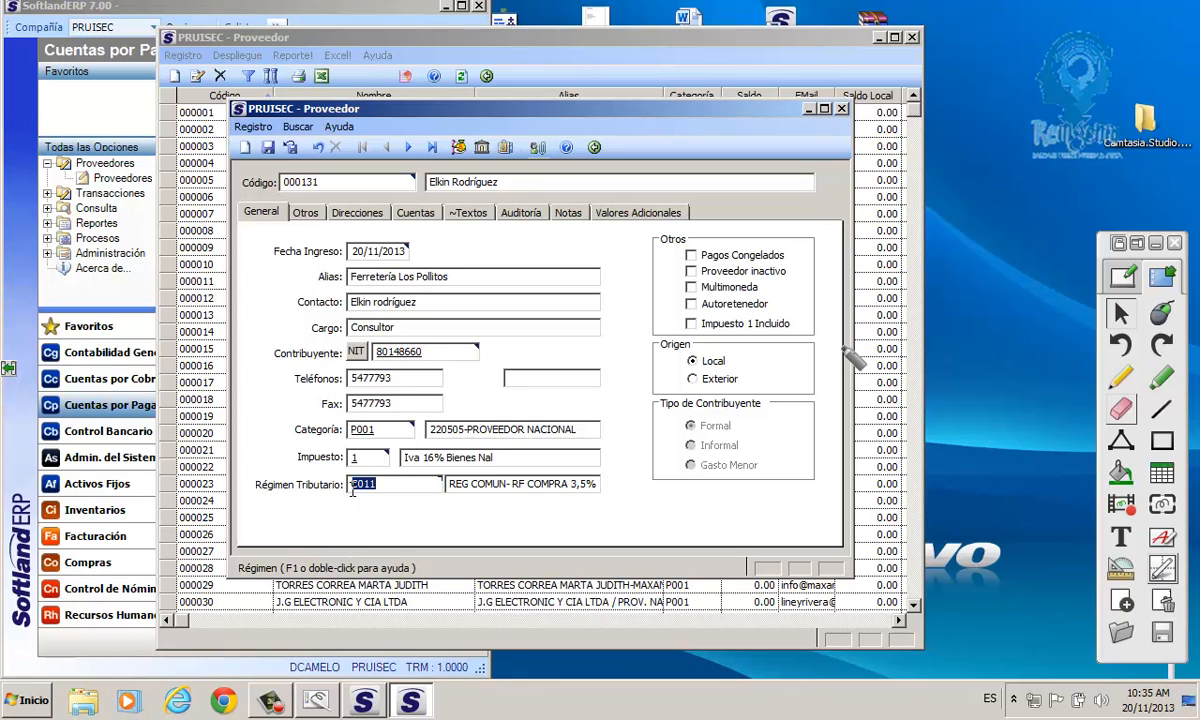
left_click(692, 256)
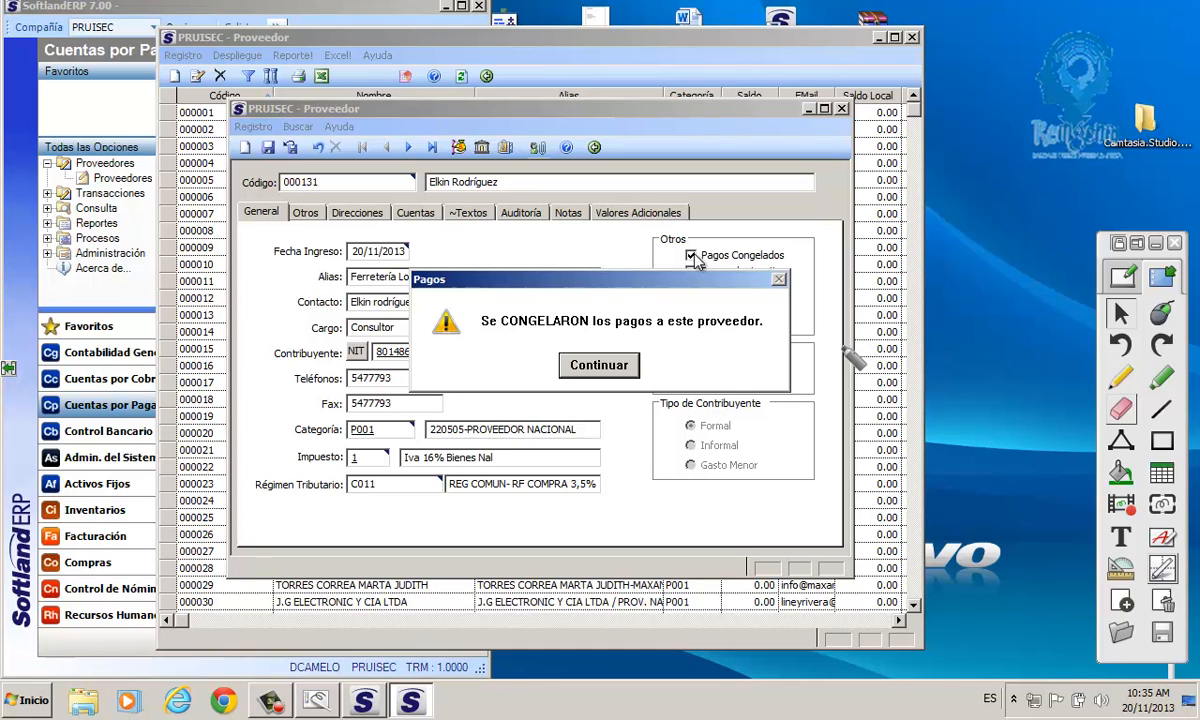
- Toggle Pagos Congelados to end unfrozen, then tick Proveedor inactivo to prompt deactivation
left_click(594, 372)
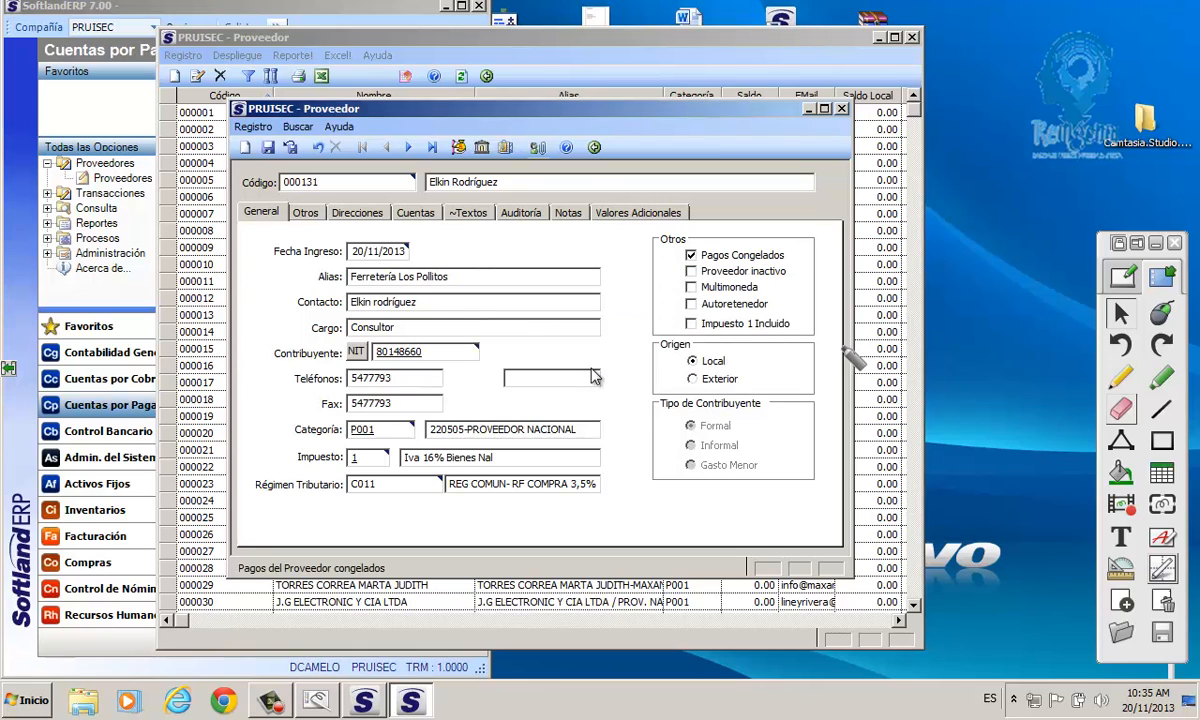
left_click(691, 256)
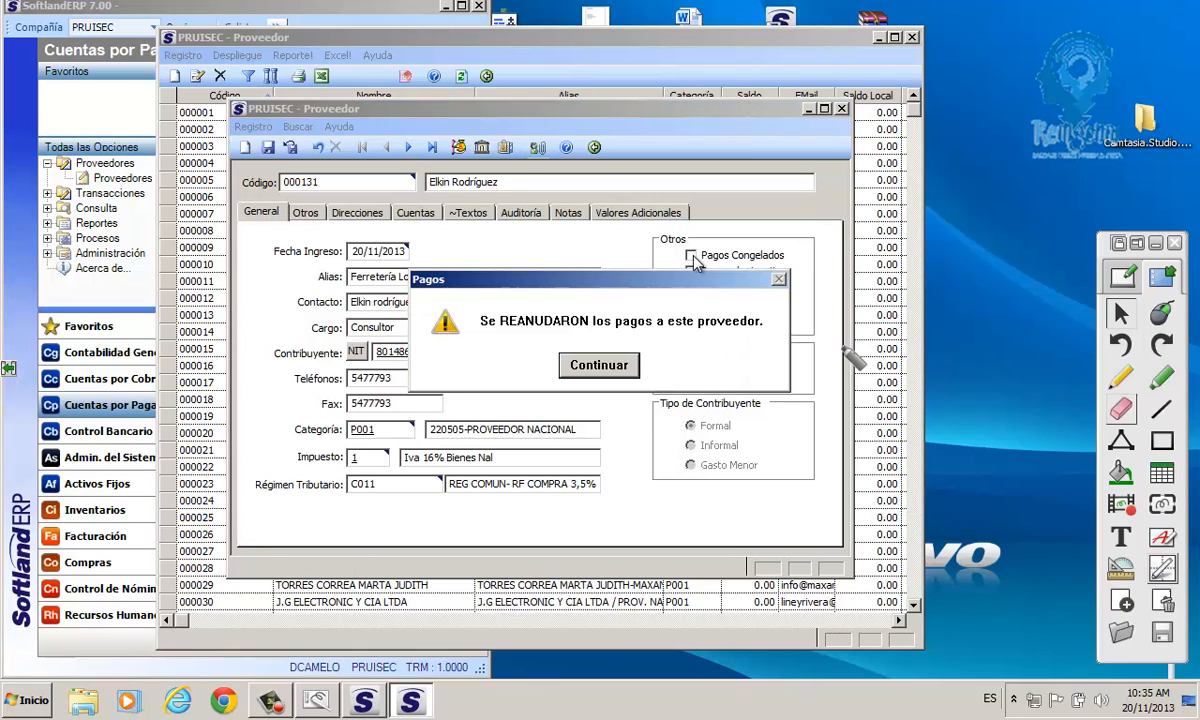
left_click(601, 366)
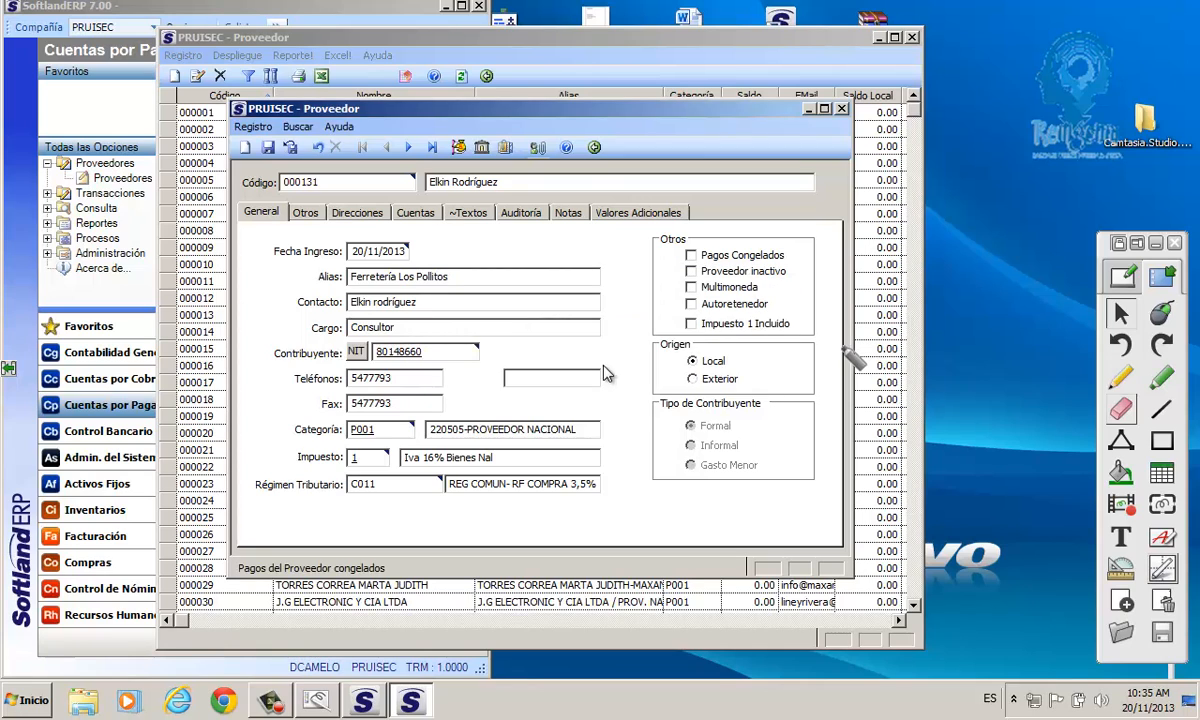
left_click(691, 256)
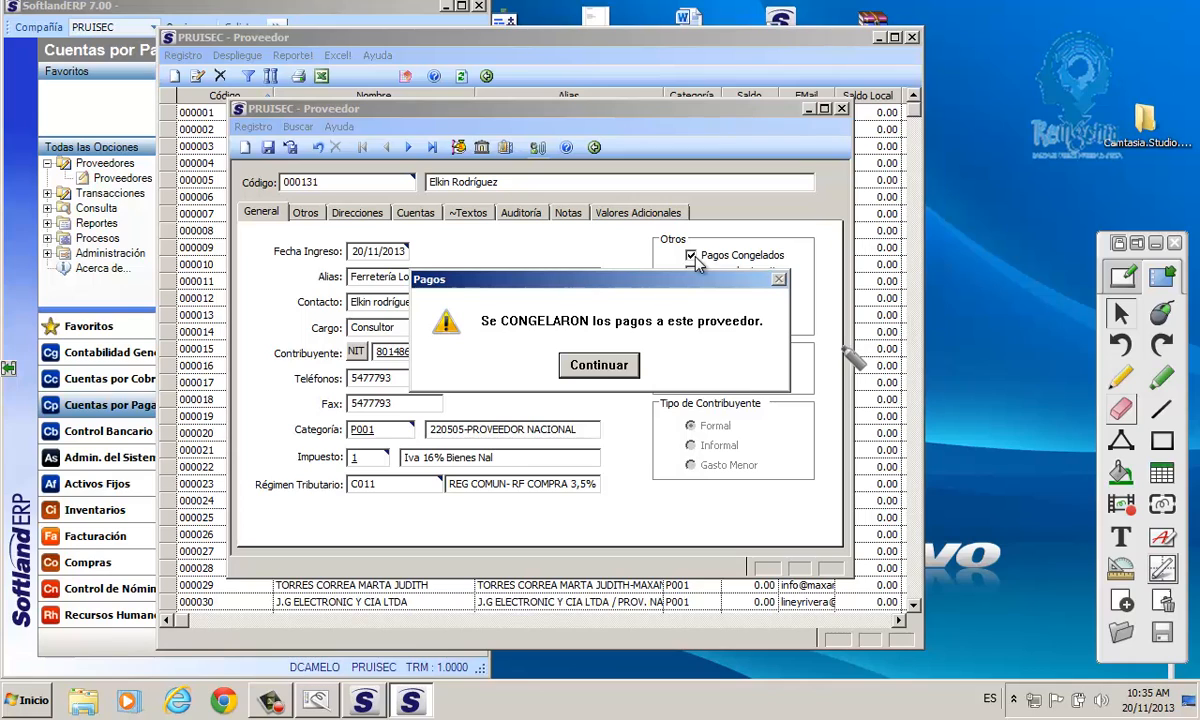
left_click(596, 365)
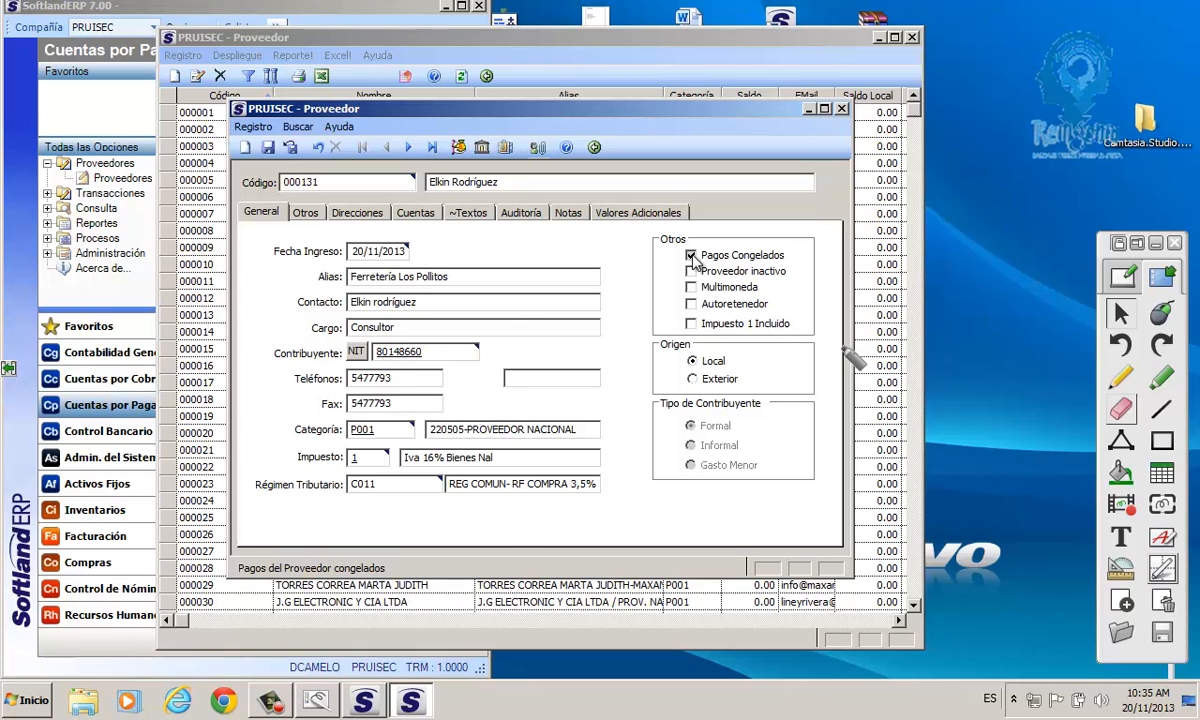
left_click(690, 256)
left_click(593, 369)
left_click(691, 271)
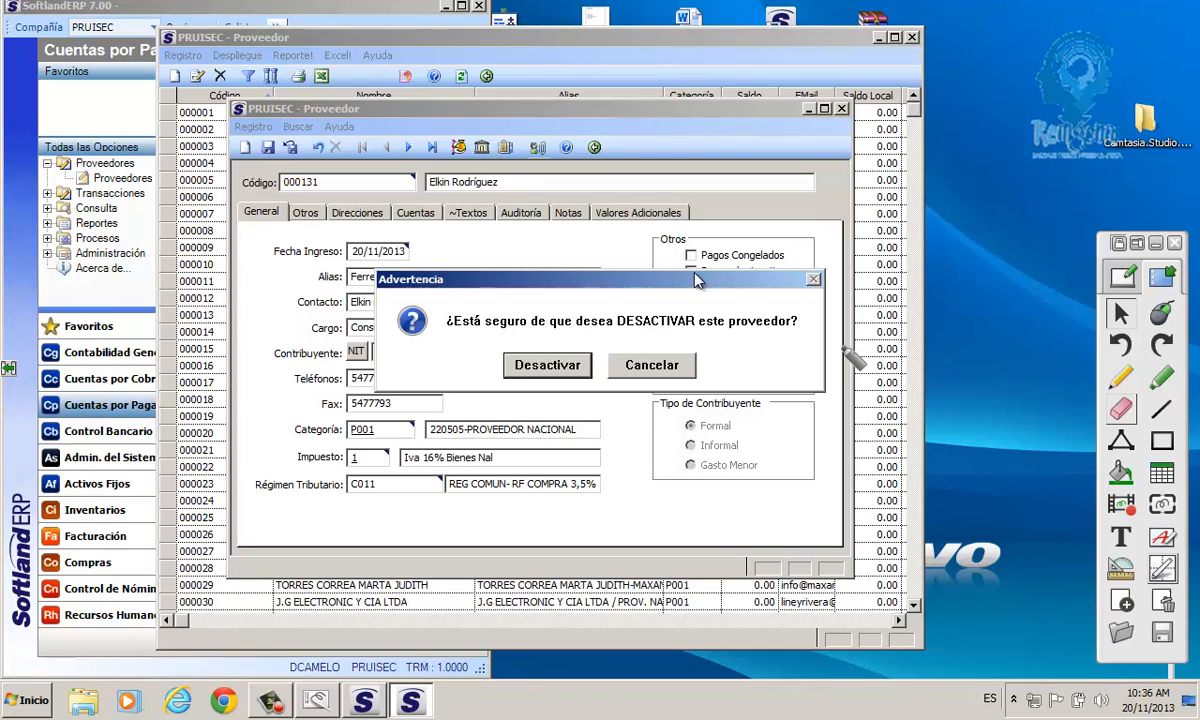
- Cancel the Advertencia deactivation prompt so supplier 000131 stays active
left_click(643, 366)
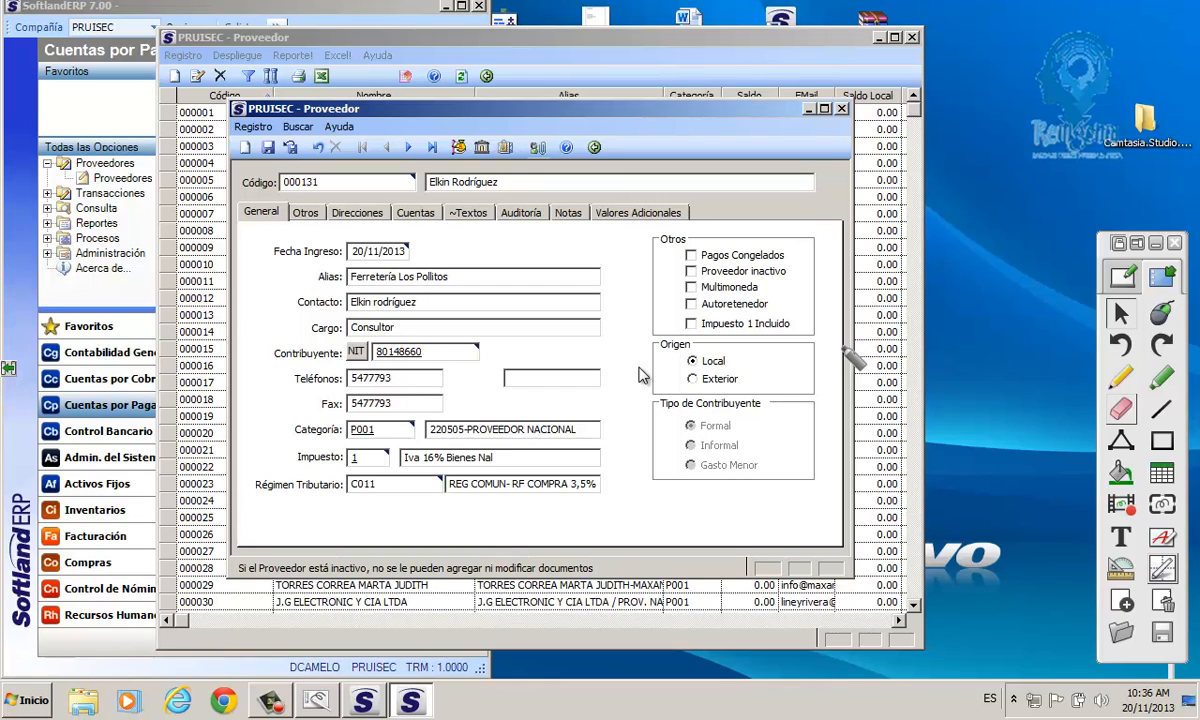
- Toggle Multimoneda to end ticked, then show the supplier's Otros page
left_click(691, 288)
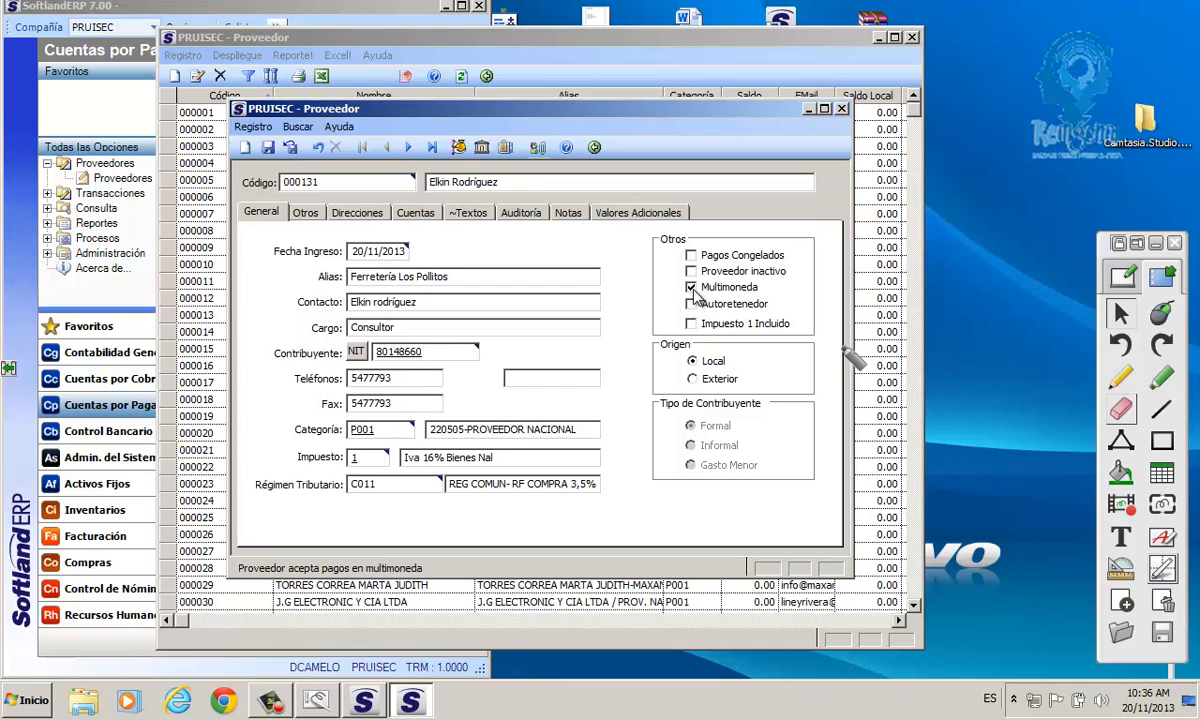
left_click(691, 288)
left_click(691, 288)
left_click(691, 288)
left_click(691, 288)
left_click(690, 288)
left_click(691, 288)
left_click(305, 213)
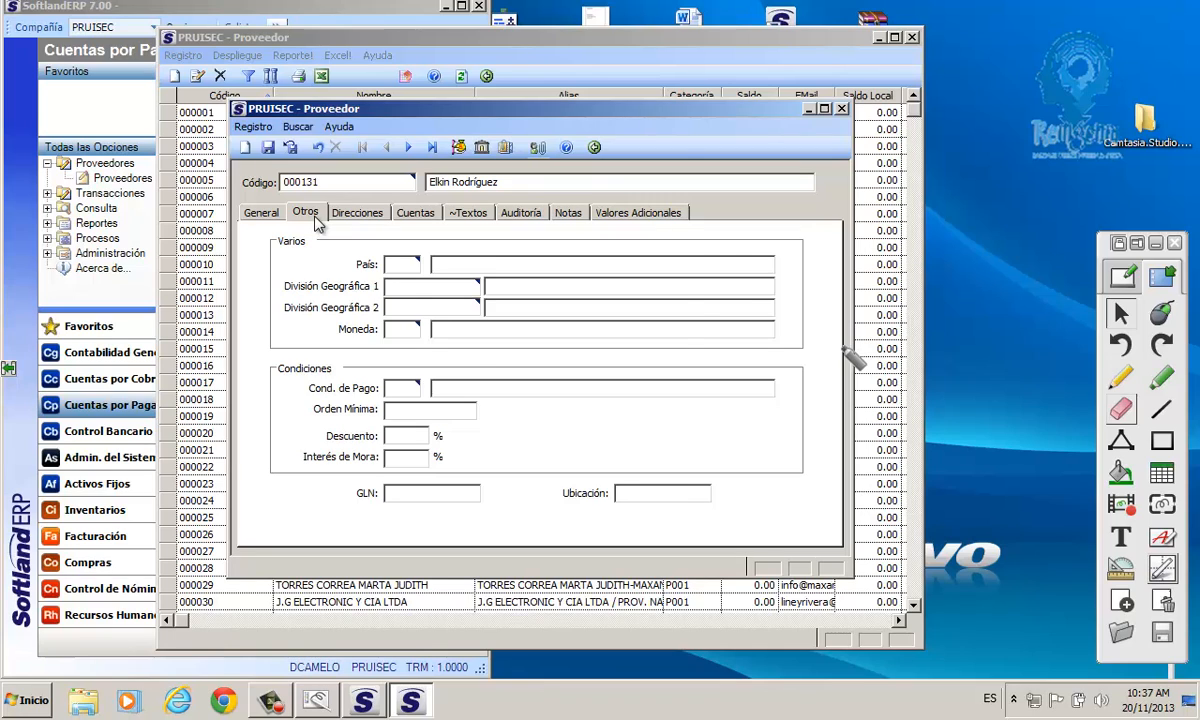
- Return to the General page and tick Autoretenedor for supplier 000131
left_click(262, 214)
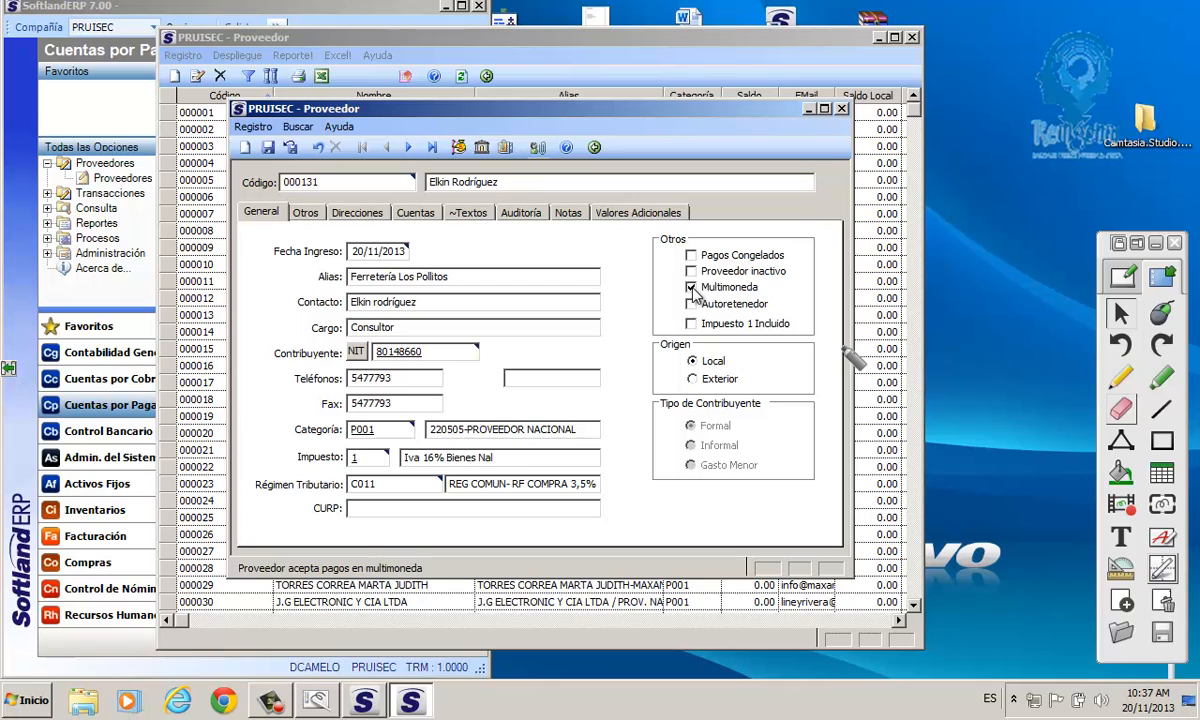
left_click(712, 310)
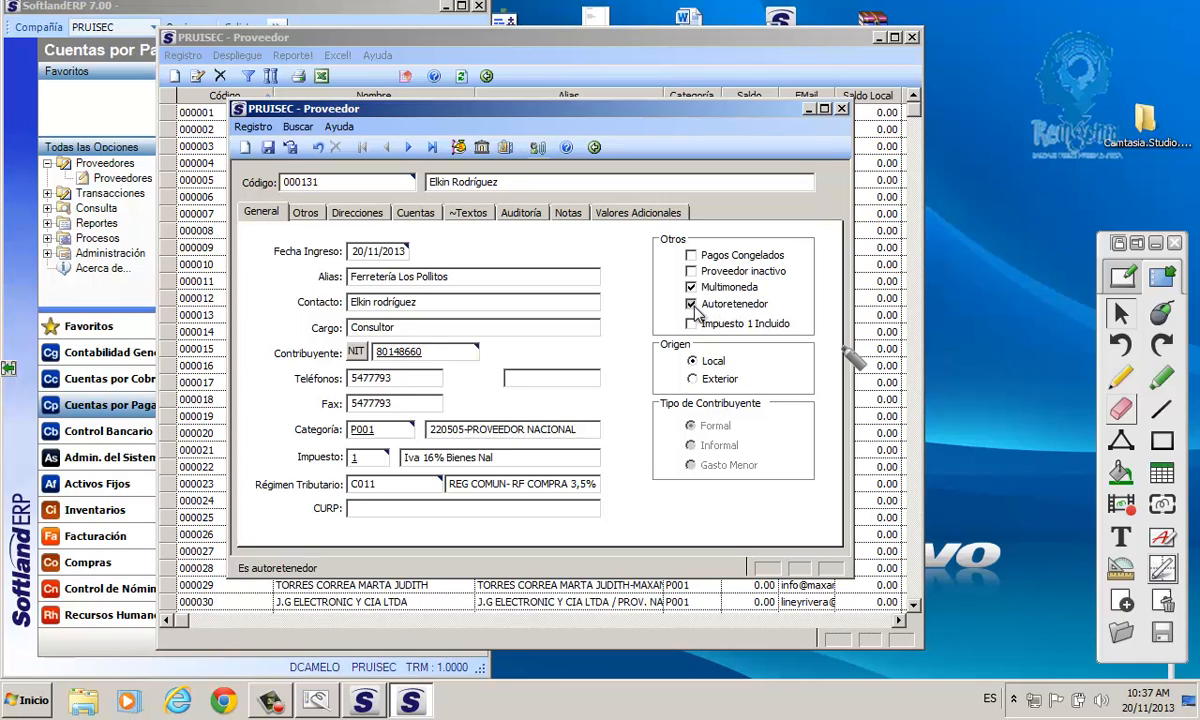
- Untick Autoretenedor and toggle Impuesto 1 Incluido, leaving it unchecked
left_click(693, 309)
left_click(691, 325)
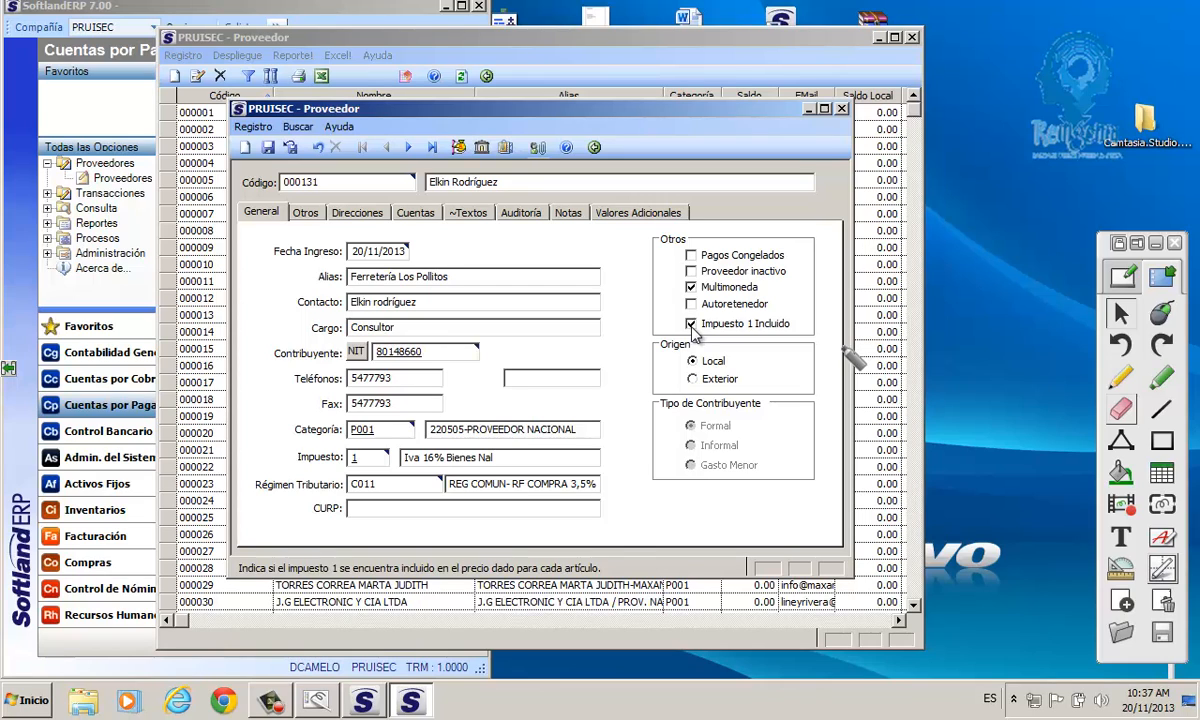
left_click(691, 324)
left_click(691, 324)
left_click(691, 325)
left_click(693, 378)
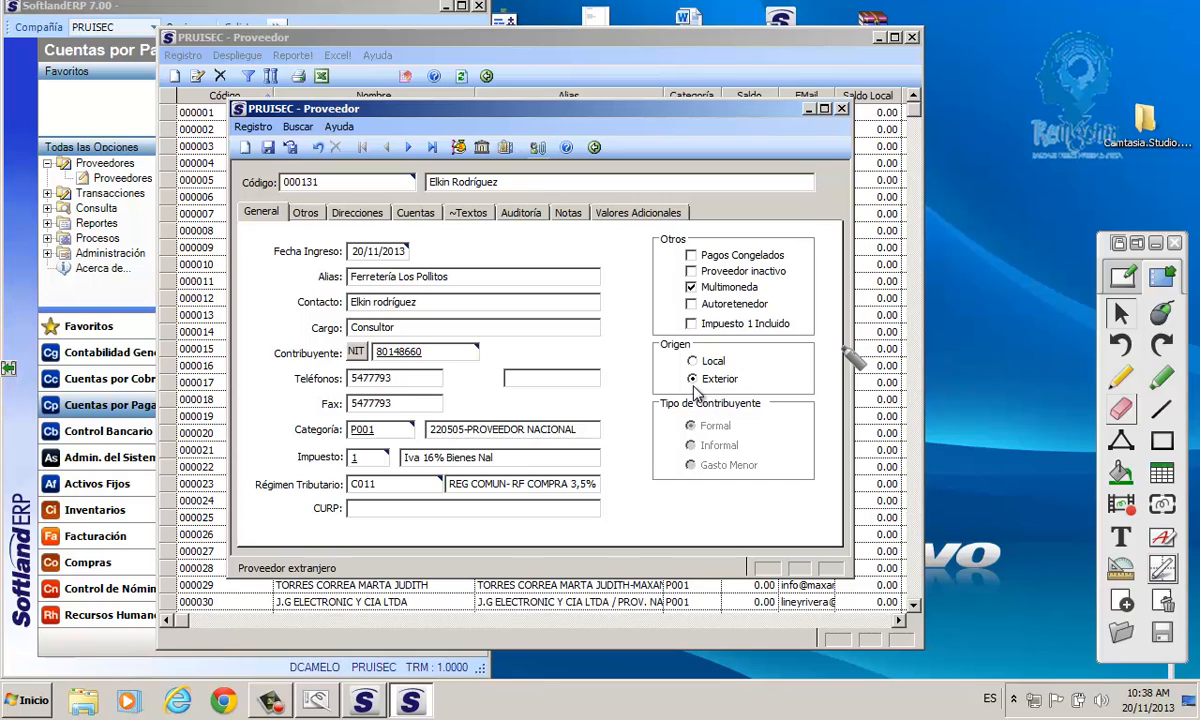
key("Up")
left_click(694, 386)
left_click(692, 367)
left_click(693, 378)
left_click(694, 365)
left_click(1120, 377)
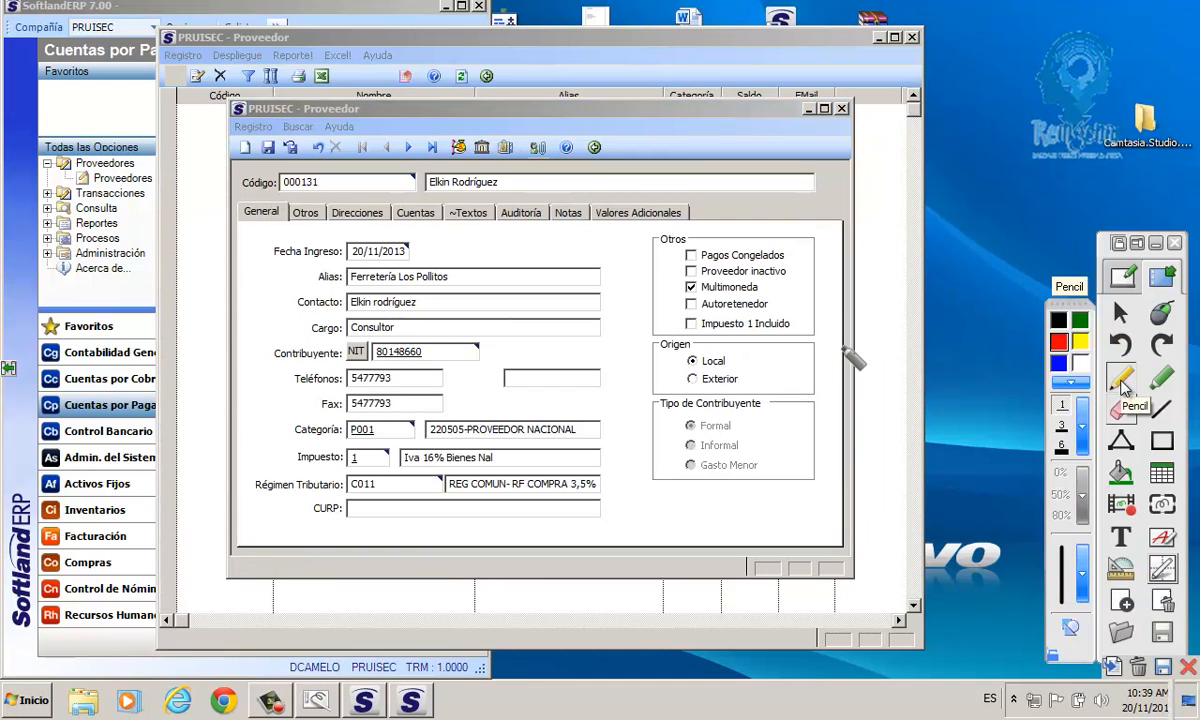
- Circle Tipo de Contribuyente and Autoretenedor in red, erase the marks, then show the Otros page
left_click(1060, 344)
mouse_move(690, 400)
left_mouse_down()
mouse_move(769, 507)
mouse_move(710, 415)
left_mouse_up()
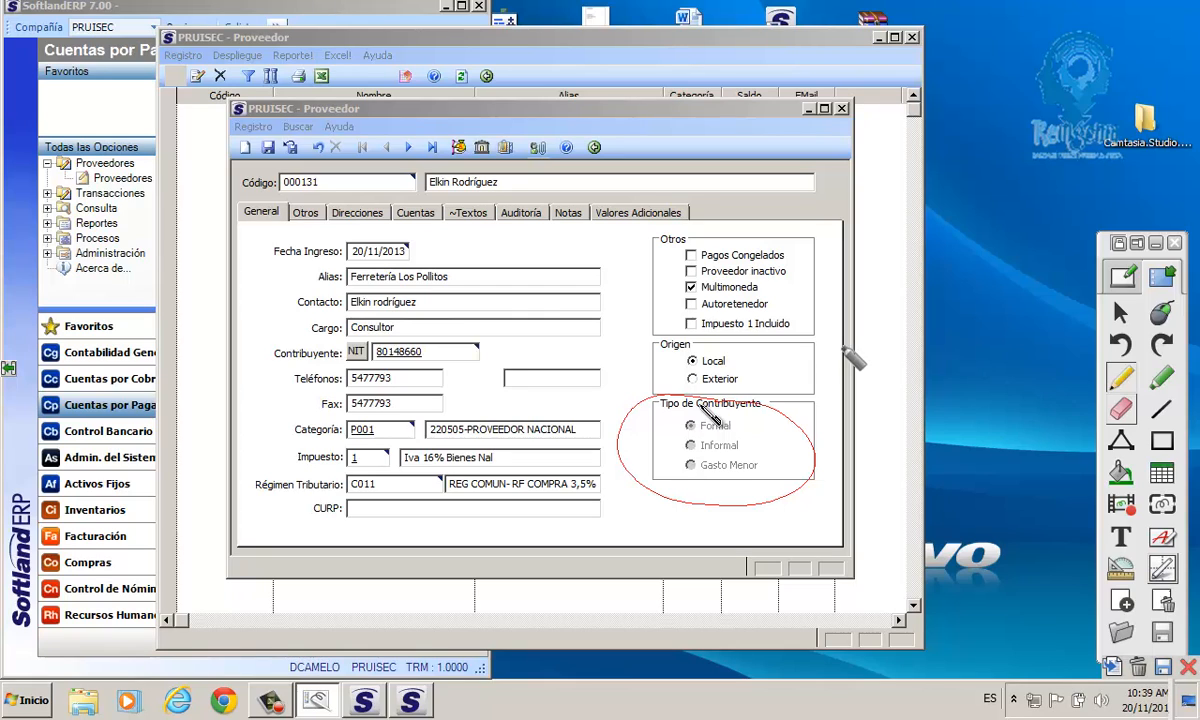
left_click_drag(655, 309, 771, 297)
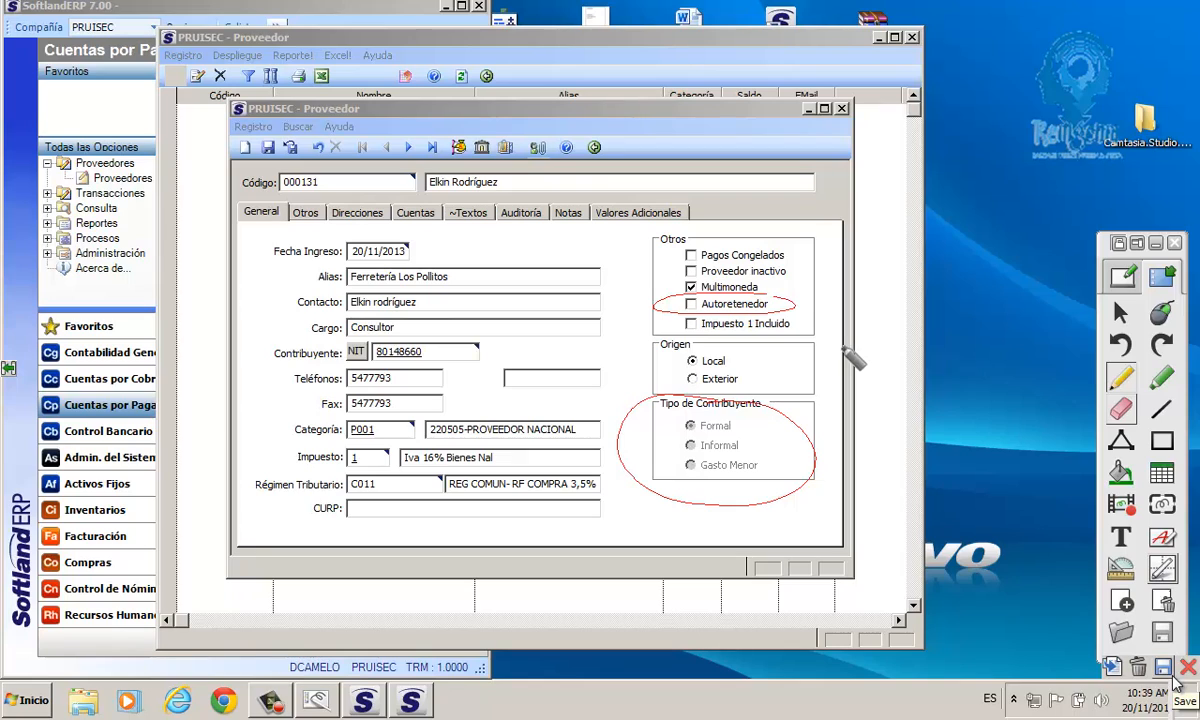
left_click(1123, 320)
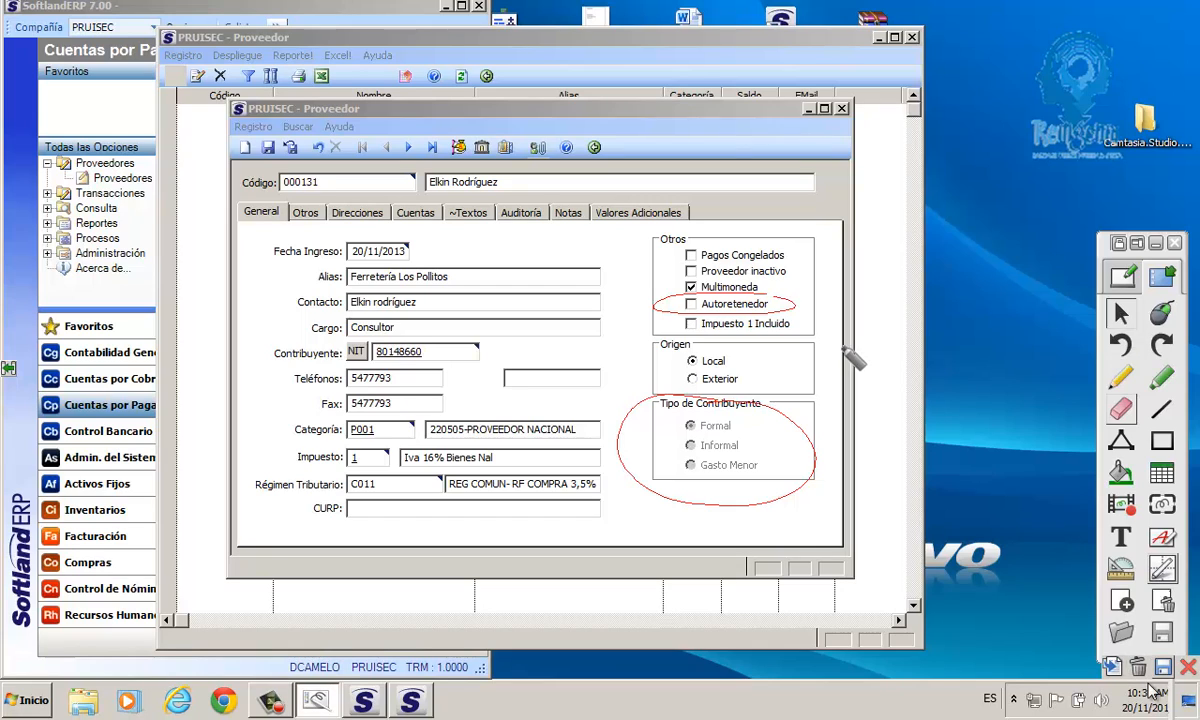
left_click(1142, 670)
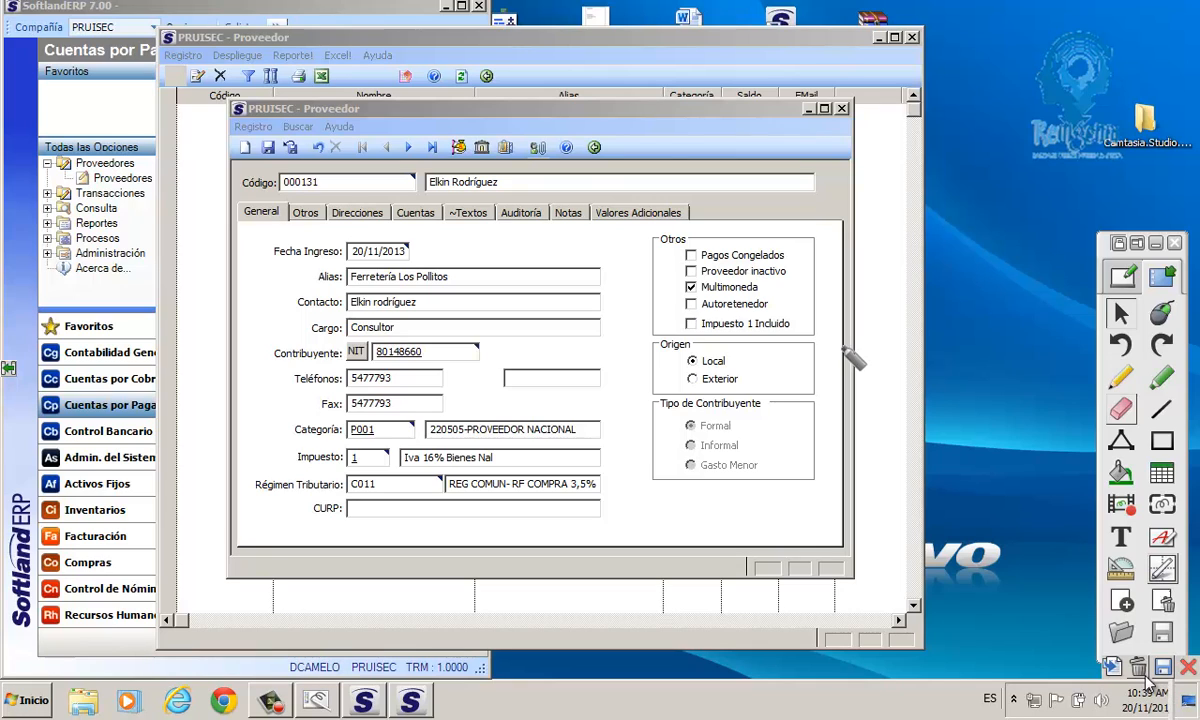
left_click(306, 213)
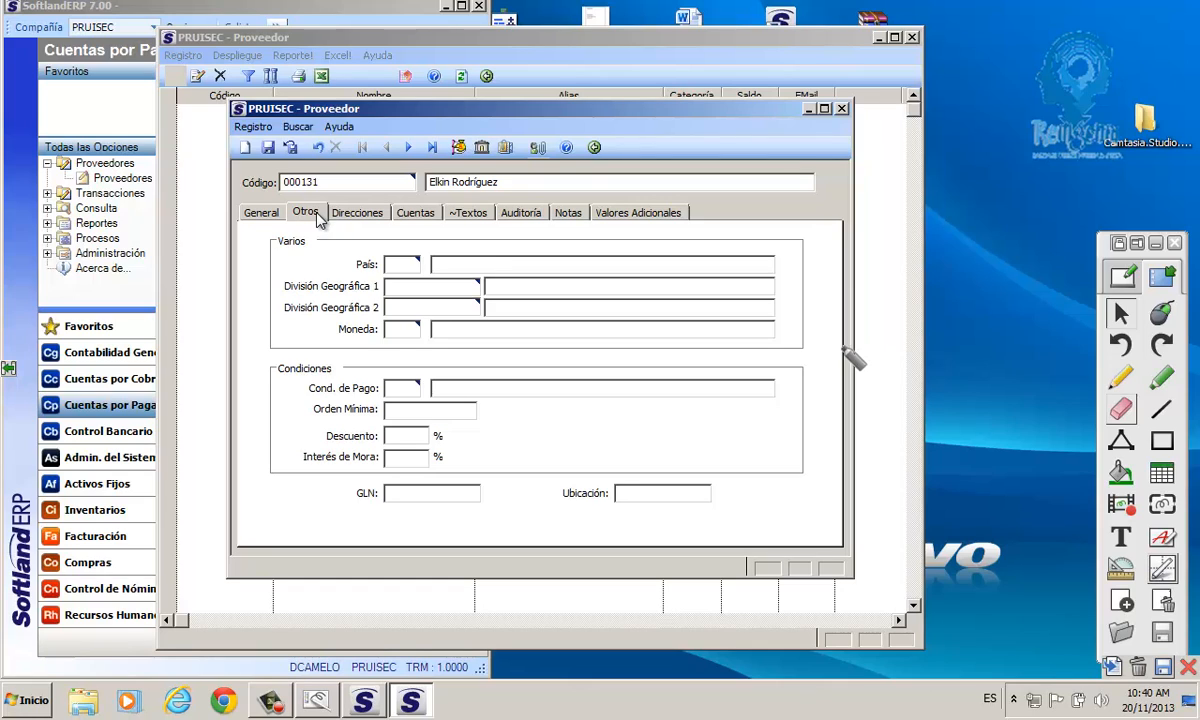
- Open the División Geográfica 2 lookup from the Otros page's location fields
left_click(403, 265)
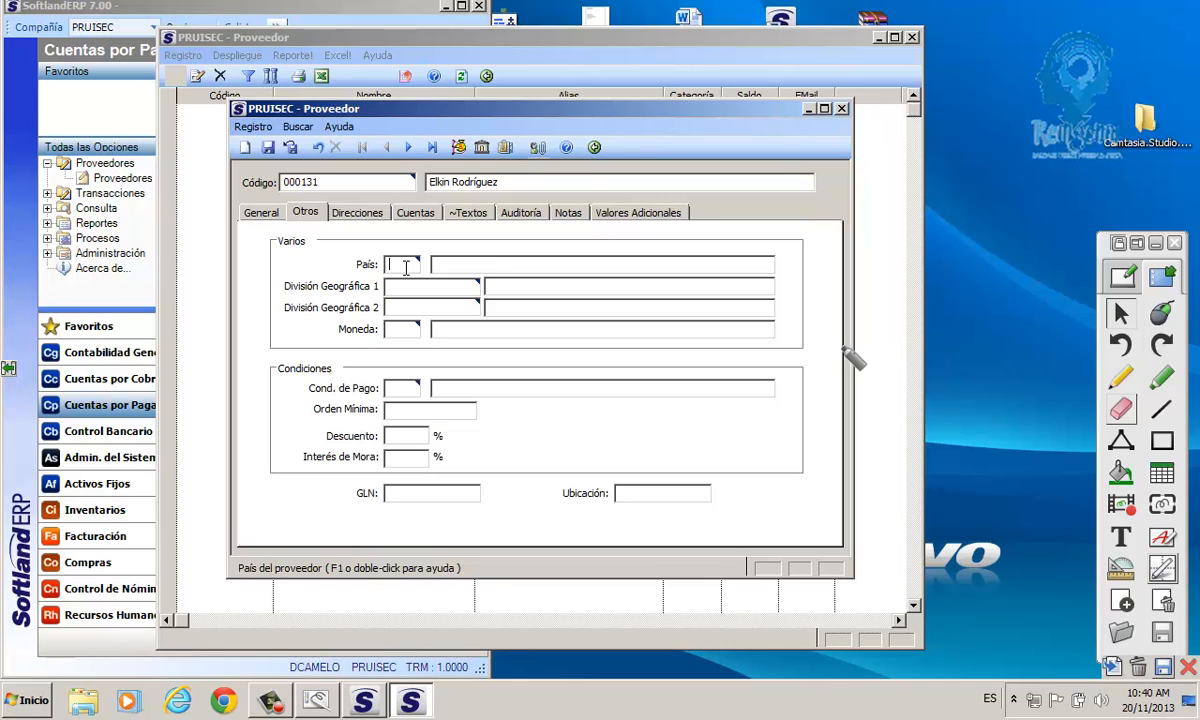
left_click(412, 309)
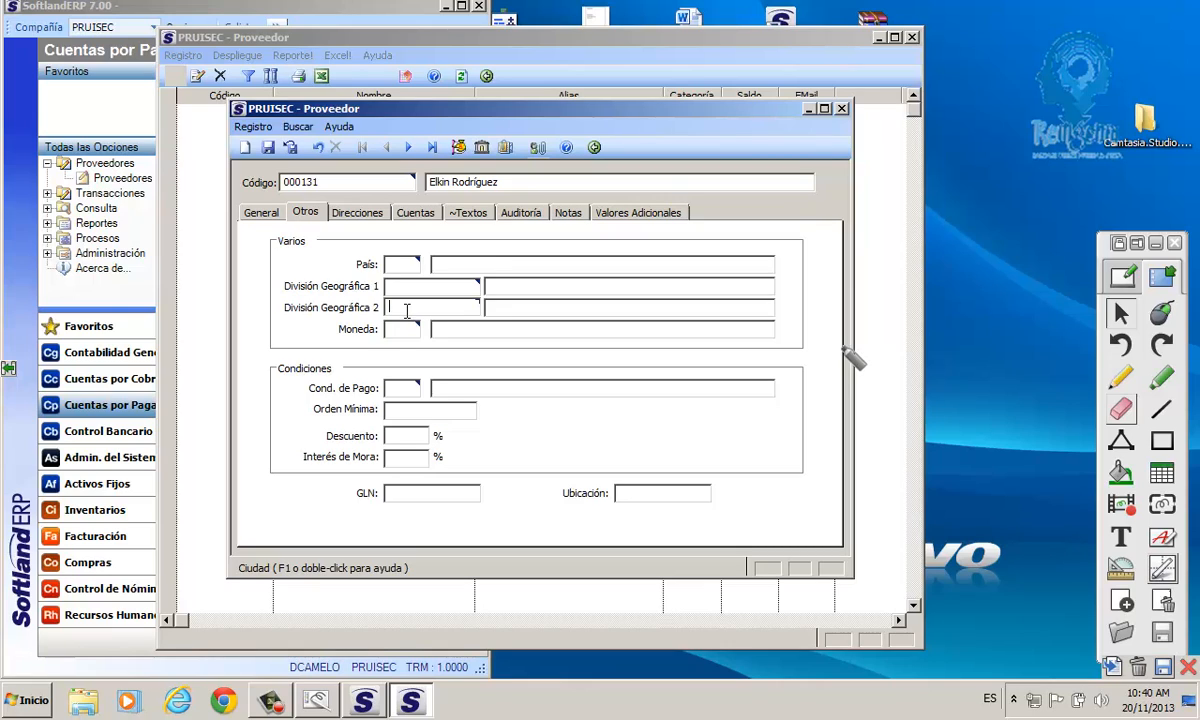
double_click(420, 312)
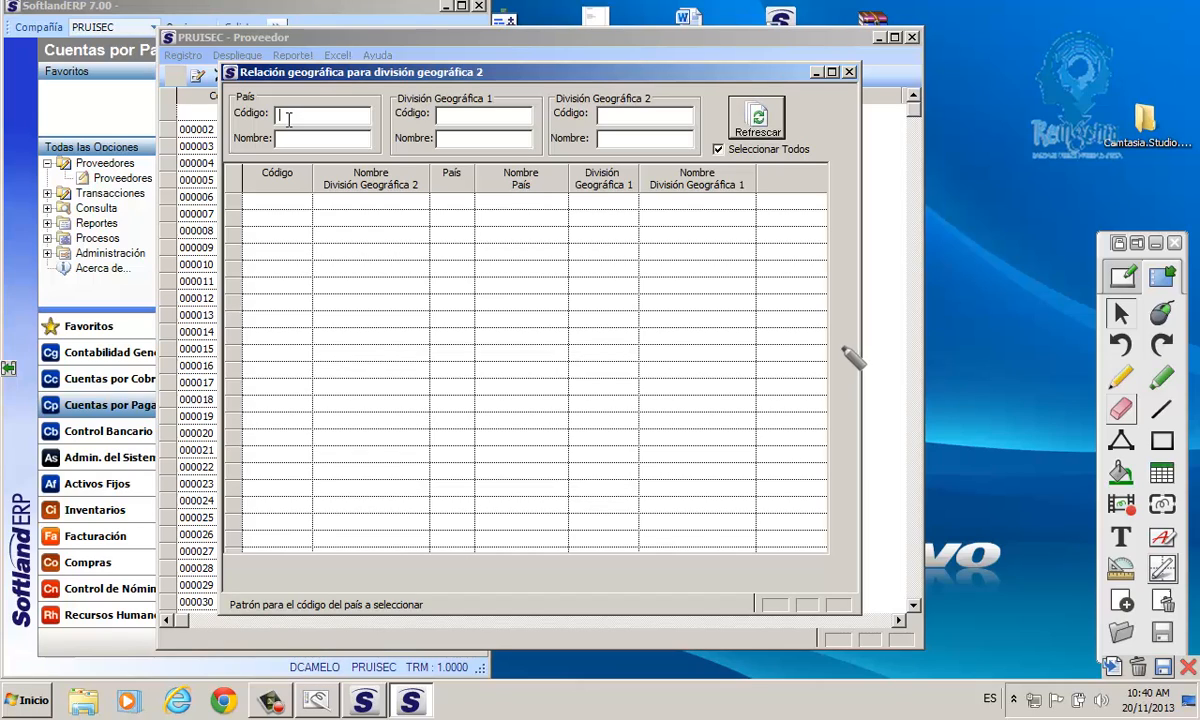
- Filter the geographic divisions list to country code *169
left_click(758, 118)
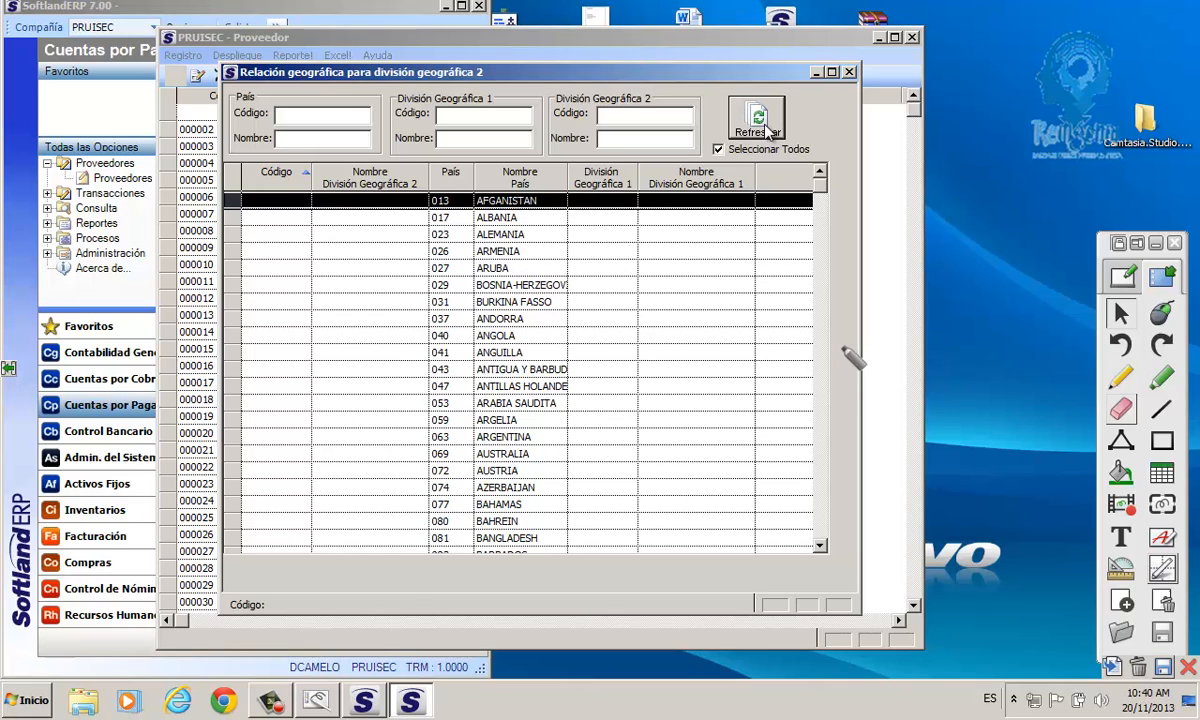
left_click(283, 118)
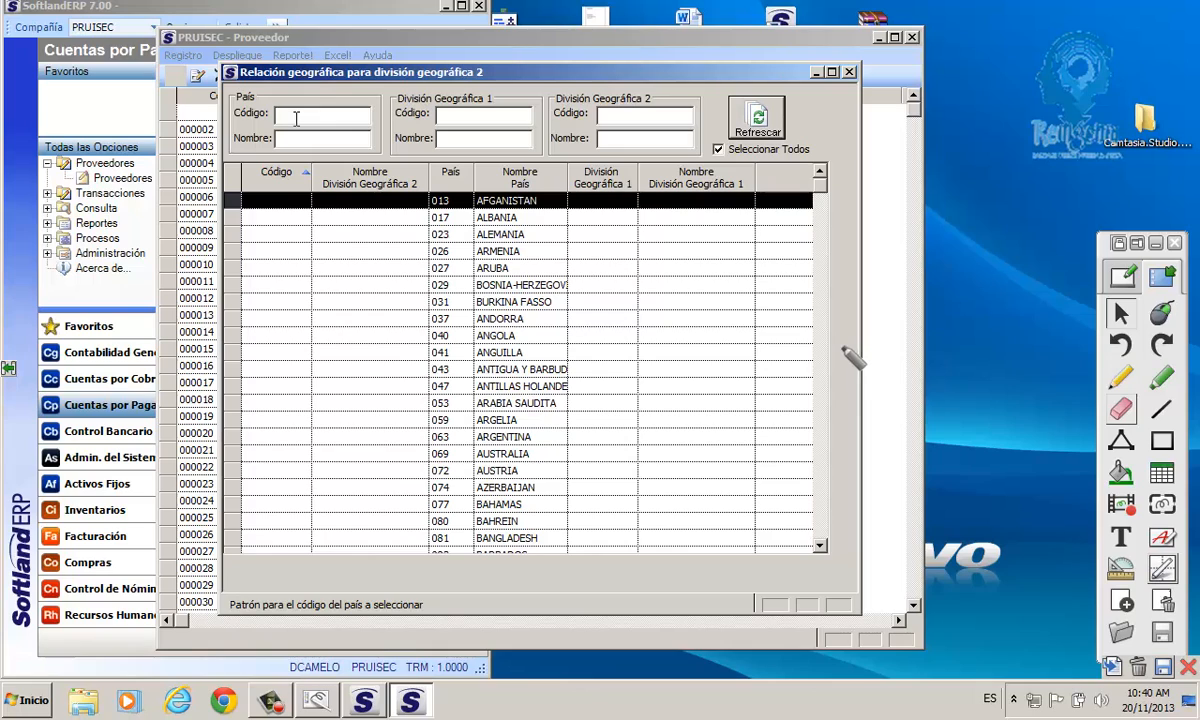
type("169")
key("Home")
type("*")
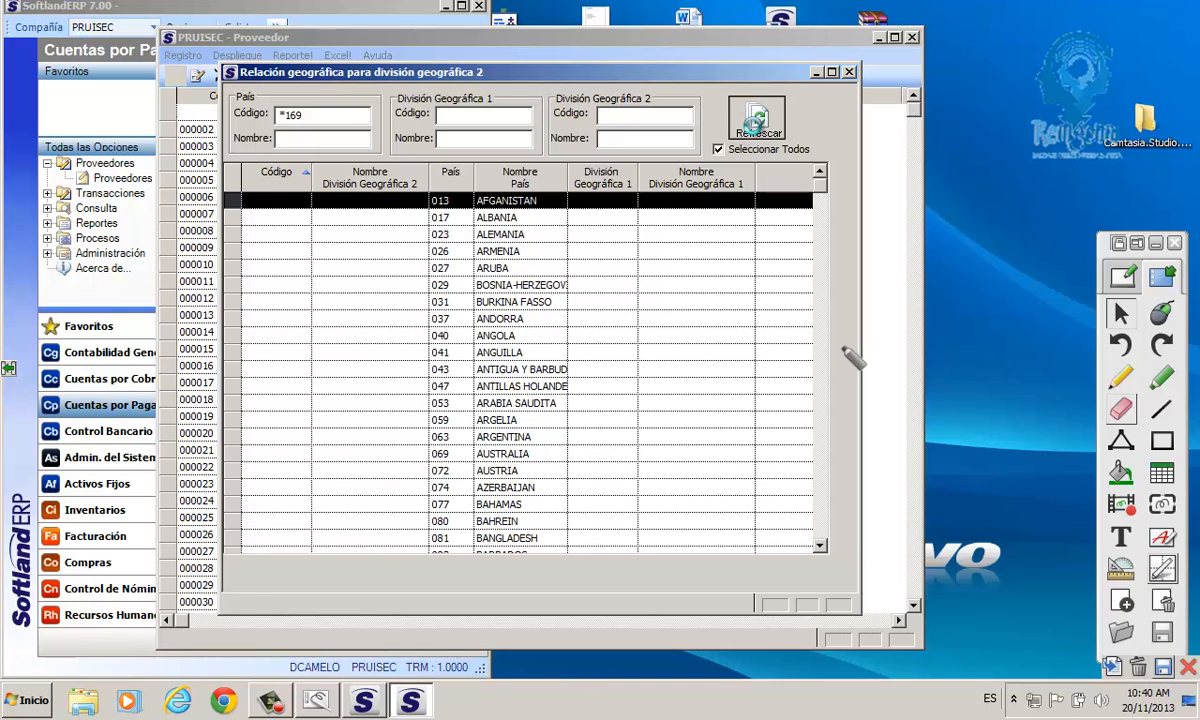
left_click(757, 122)
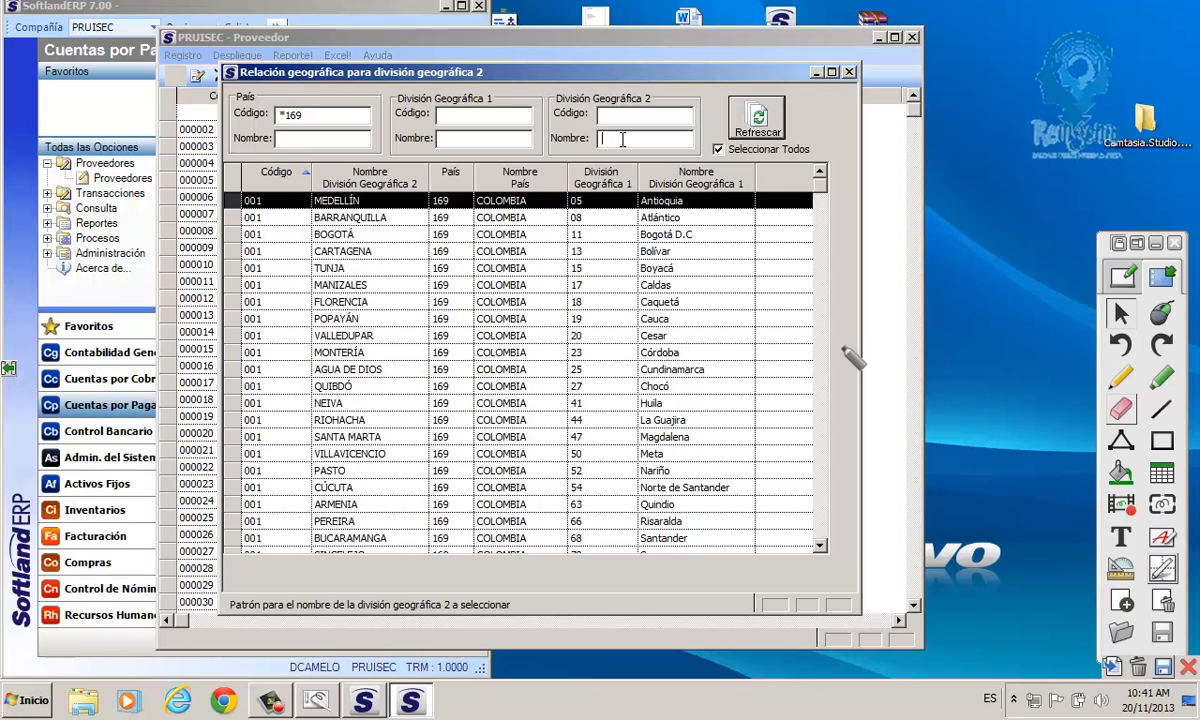
- Narrow the cities to names starting with B and choose 001 BOGOTÁ
type("B")
left_click(757, 120)
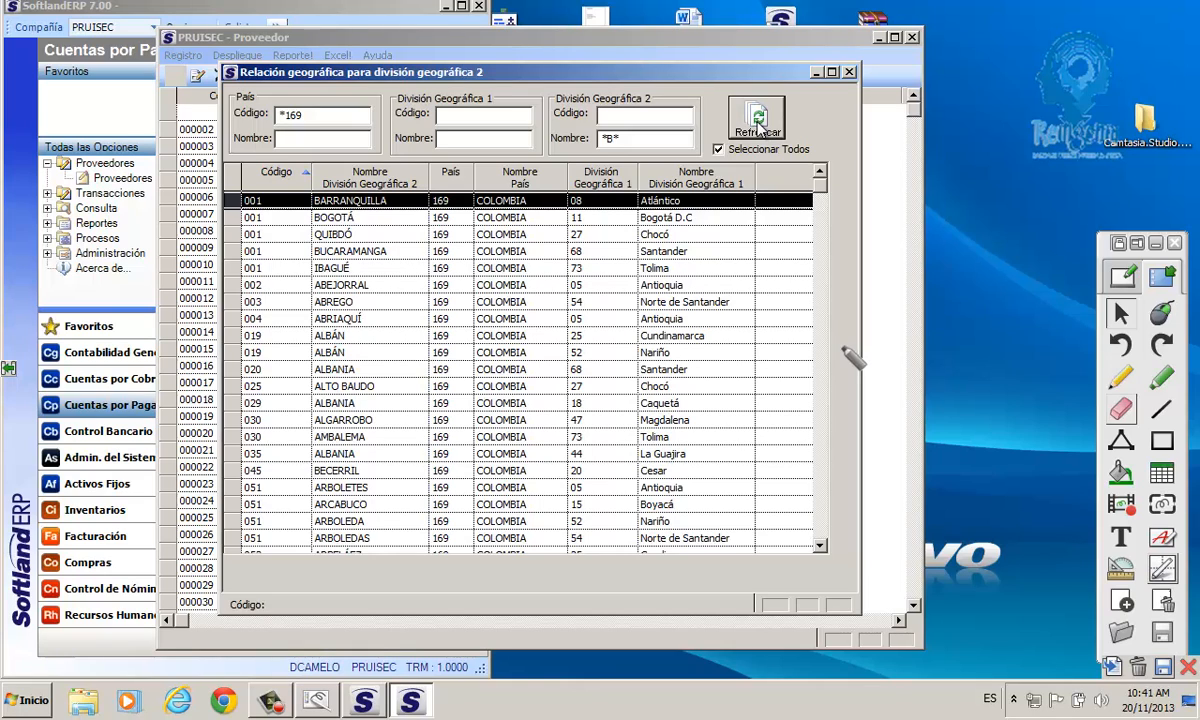
left_click(602, 139)
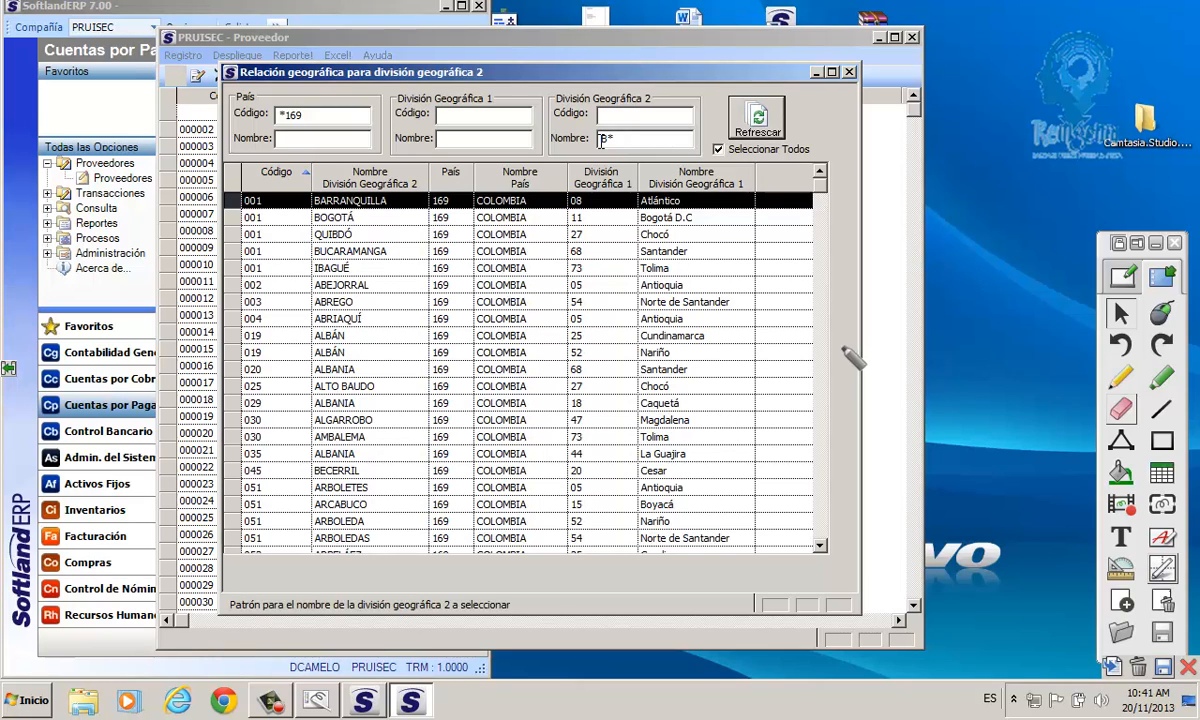
left_click(735, 115)
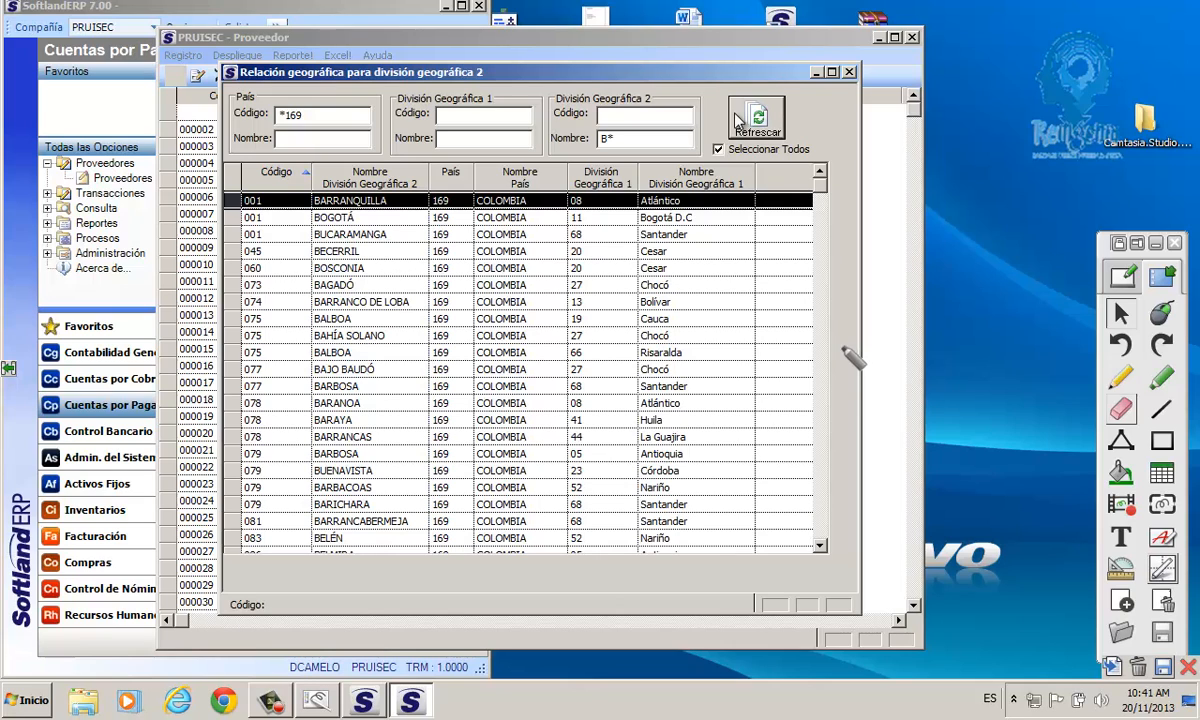
left_click(325, 222)
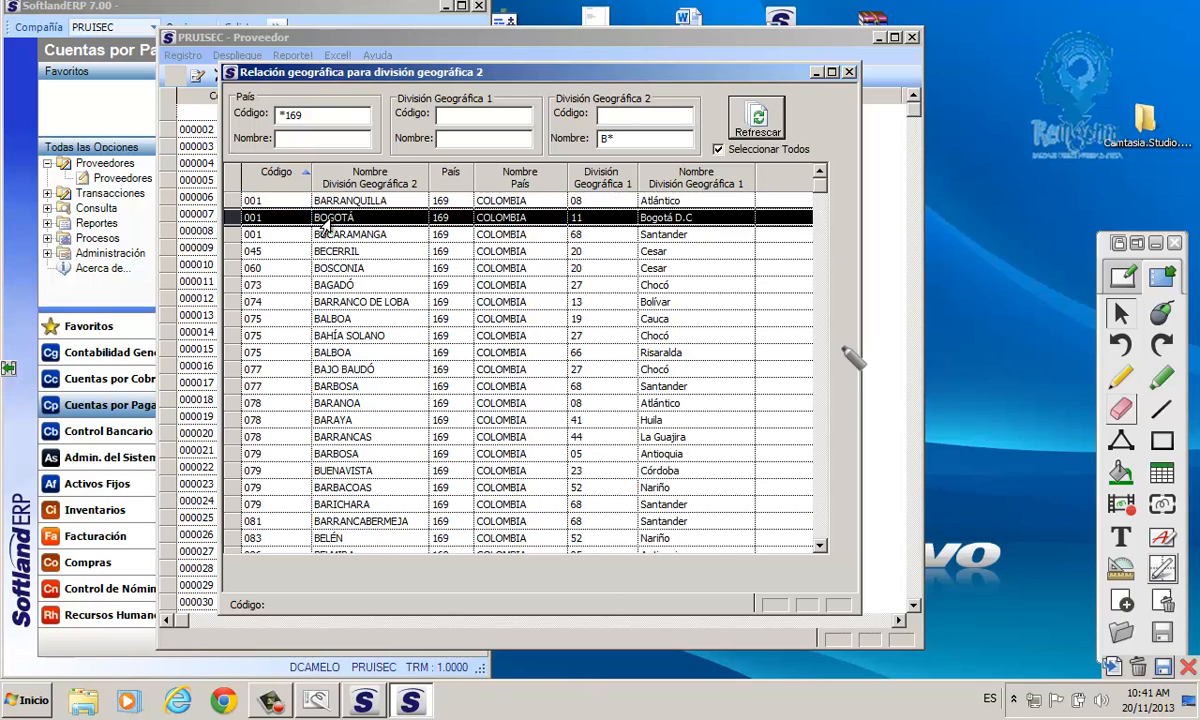
double_click(325, 219)
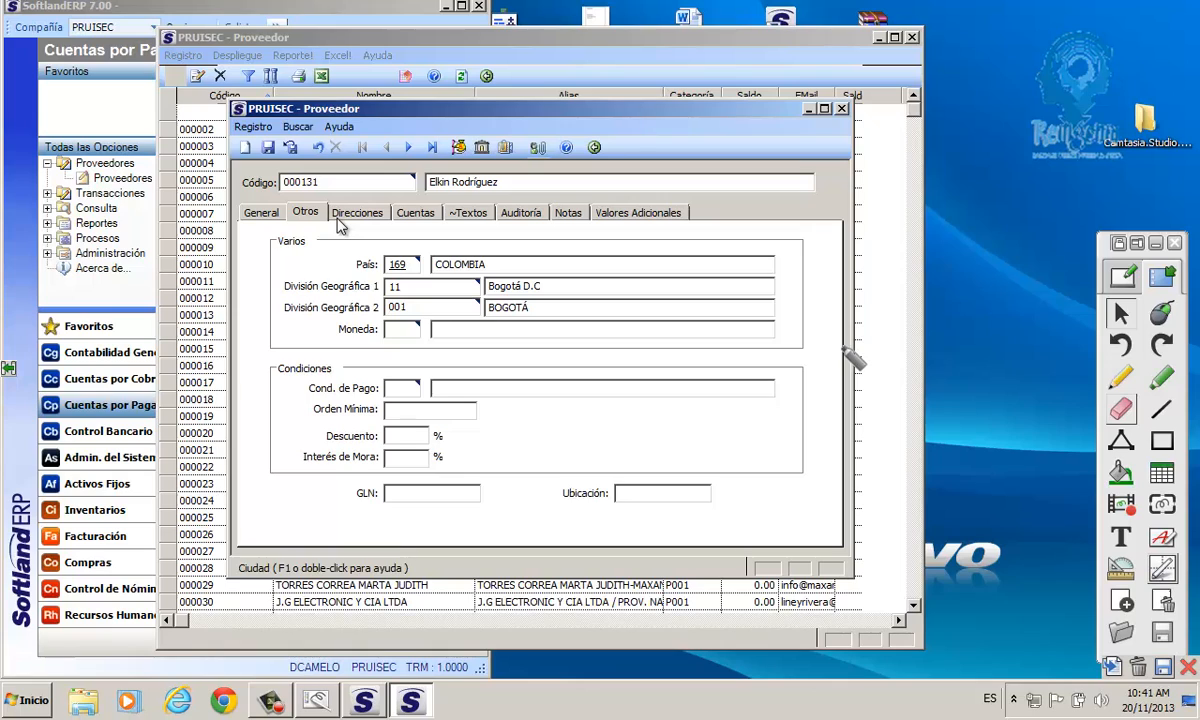
left_click(392, 264)
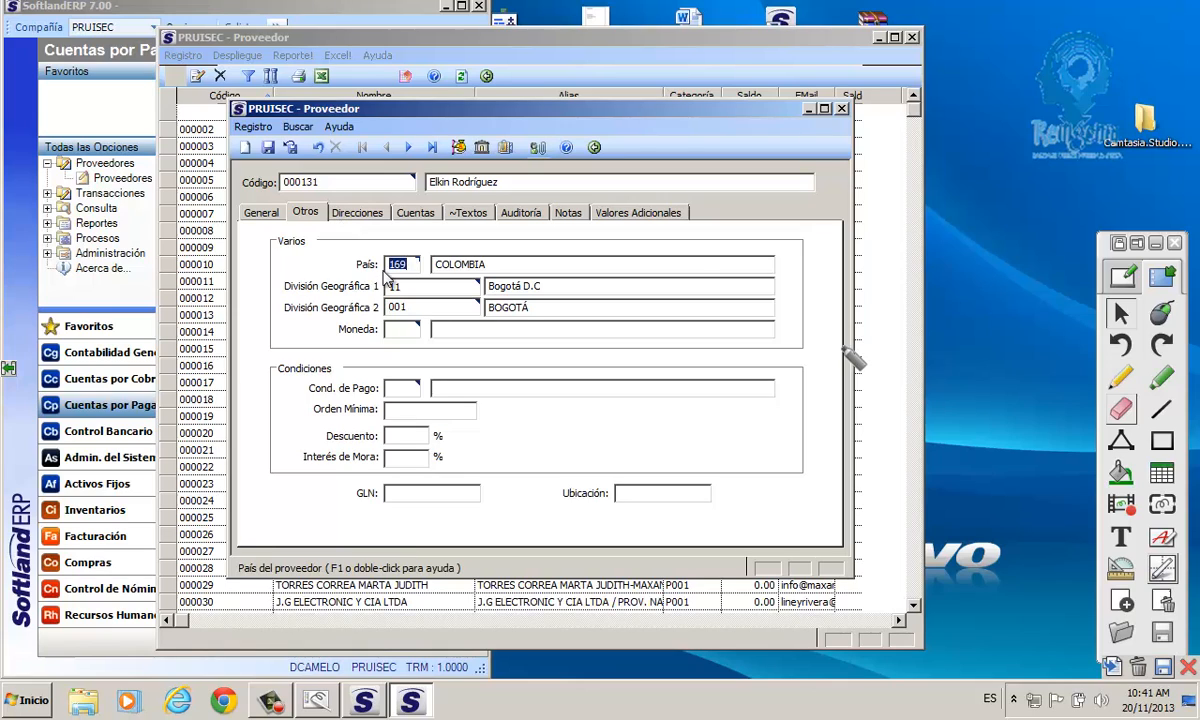
key("Tab")
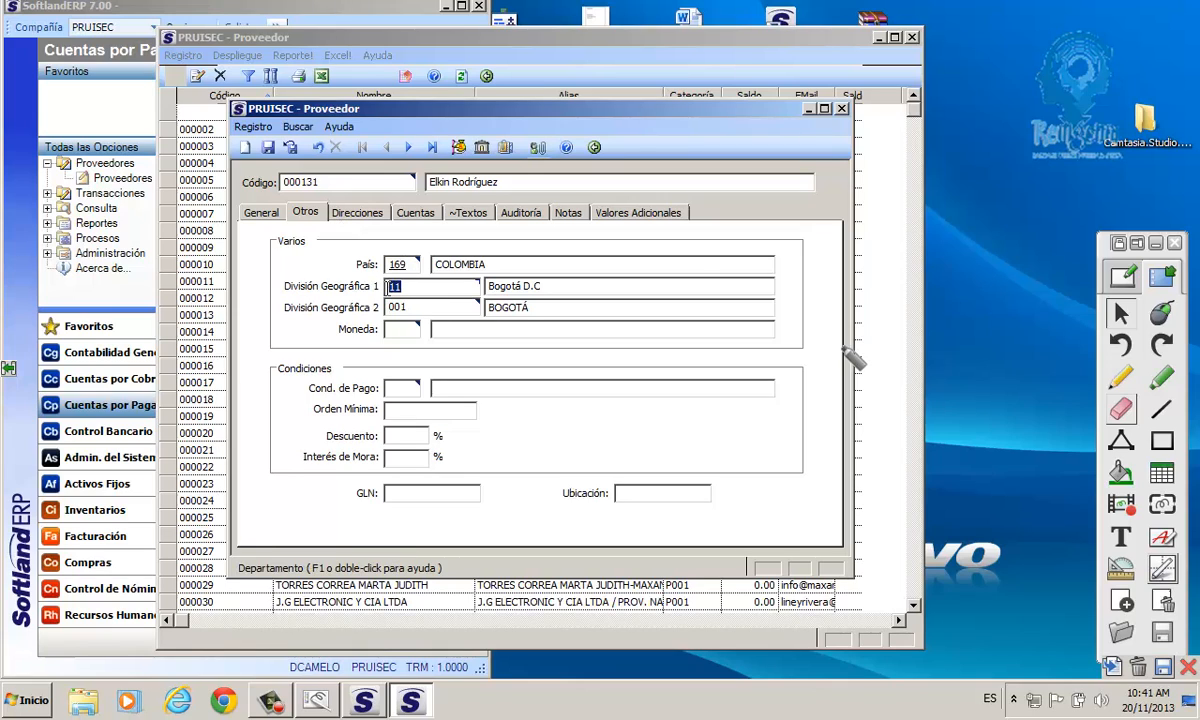
key("Tab")
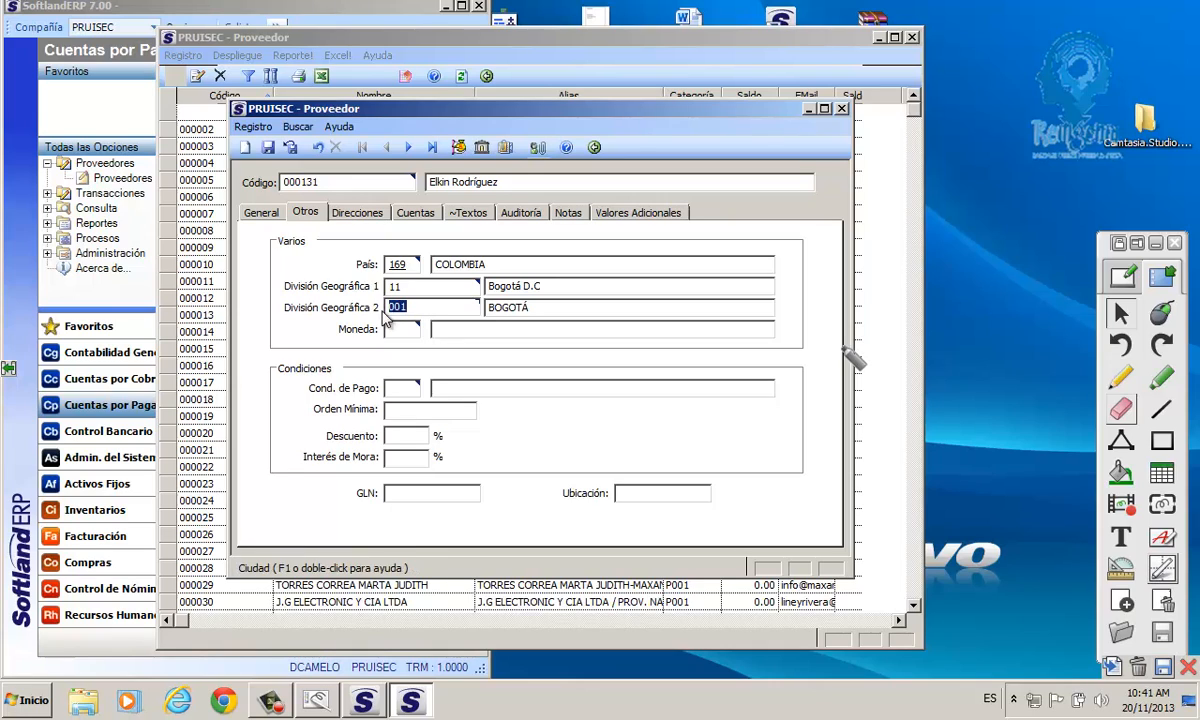
left_click_drag(408, 265, 383, 291)
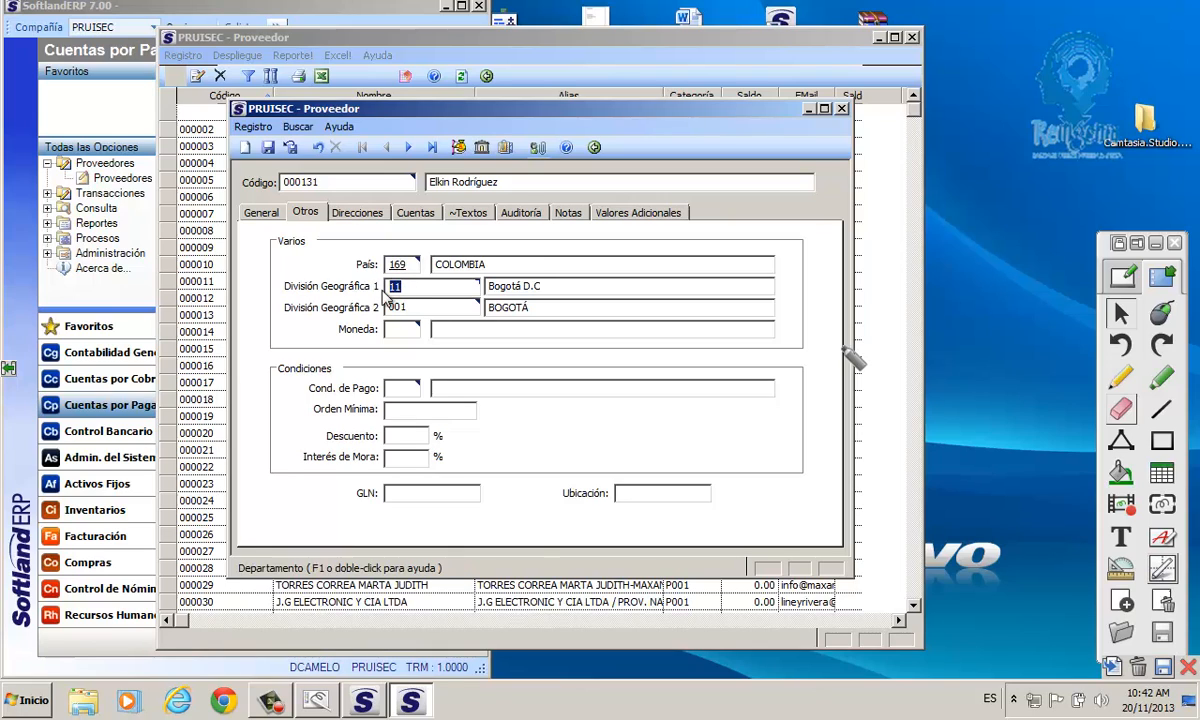
left_click(388, 309)
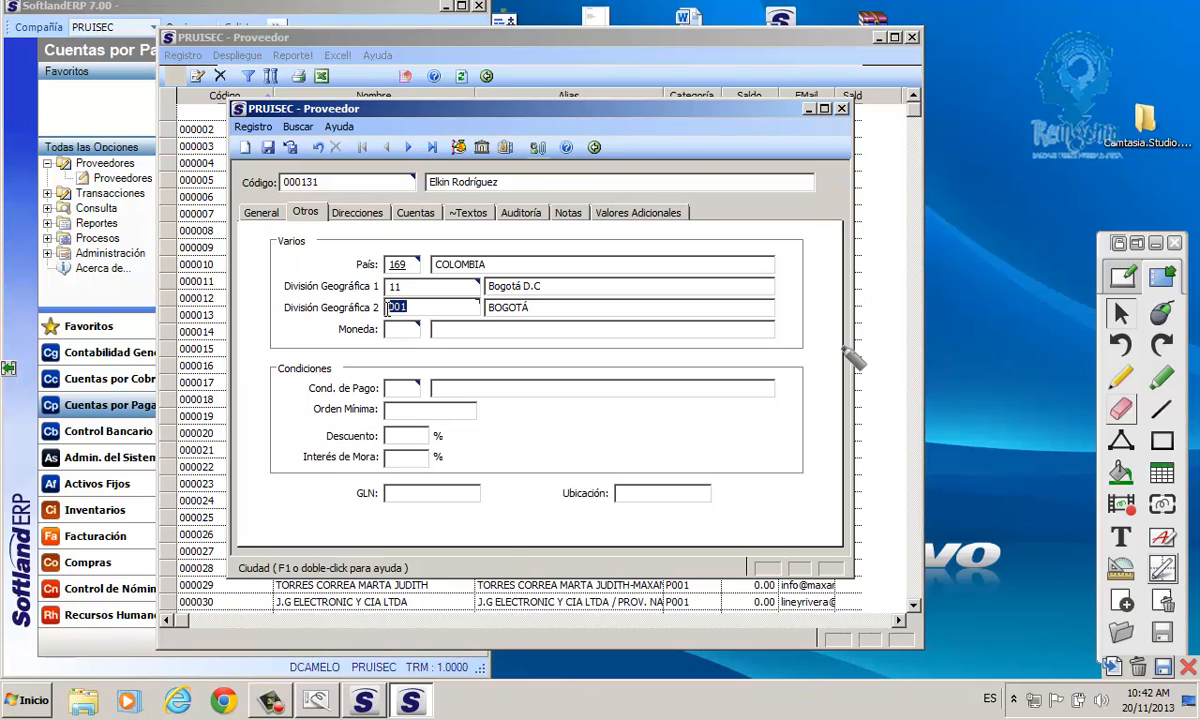
left_click(401, 331)
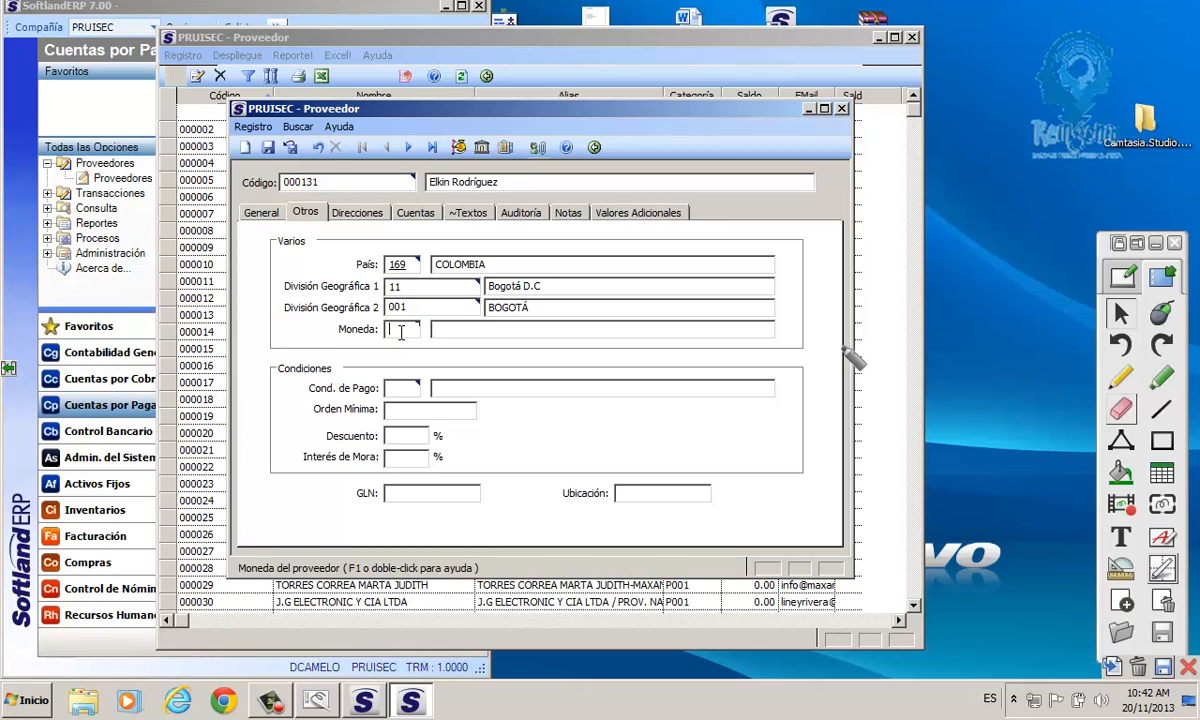
- Choose COP Pesos from the Monedas list as the supplier's currency
double_click(401, 332)
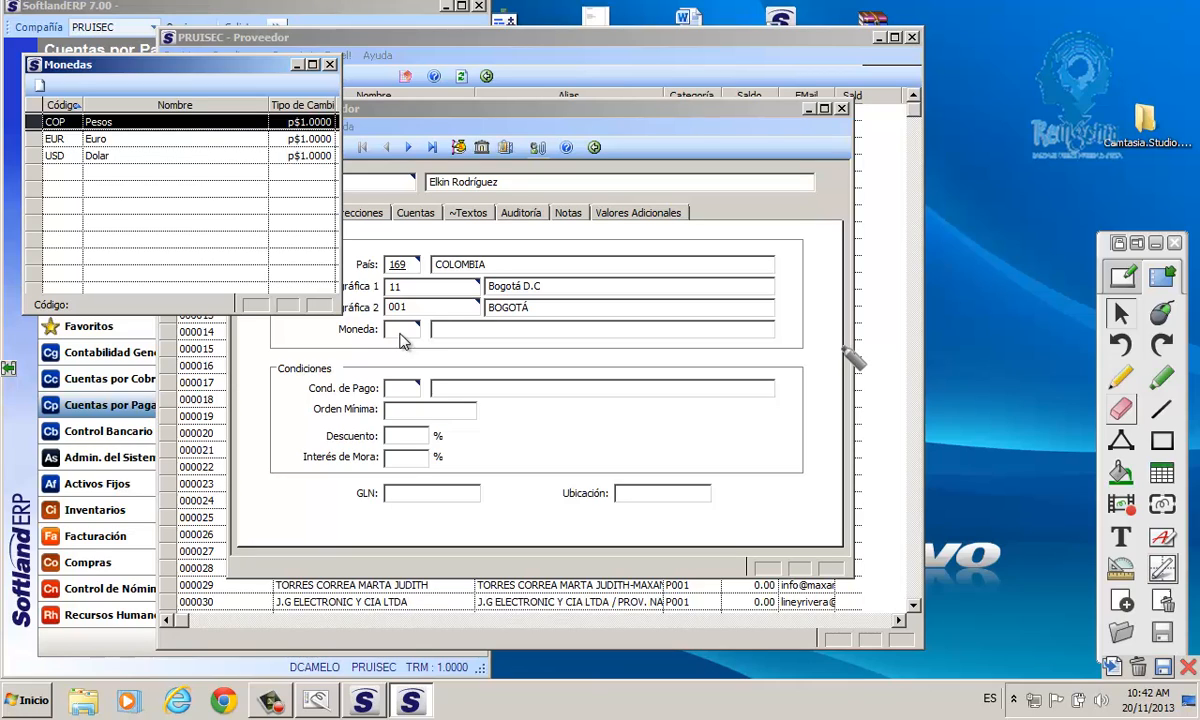
left_click(57, 141)
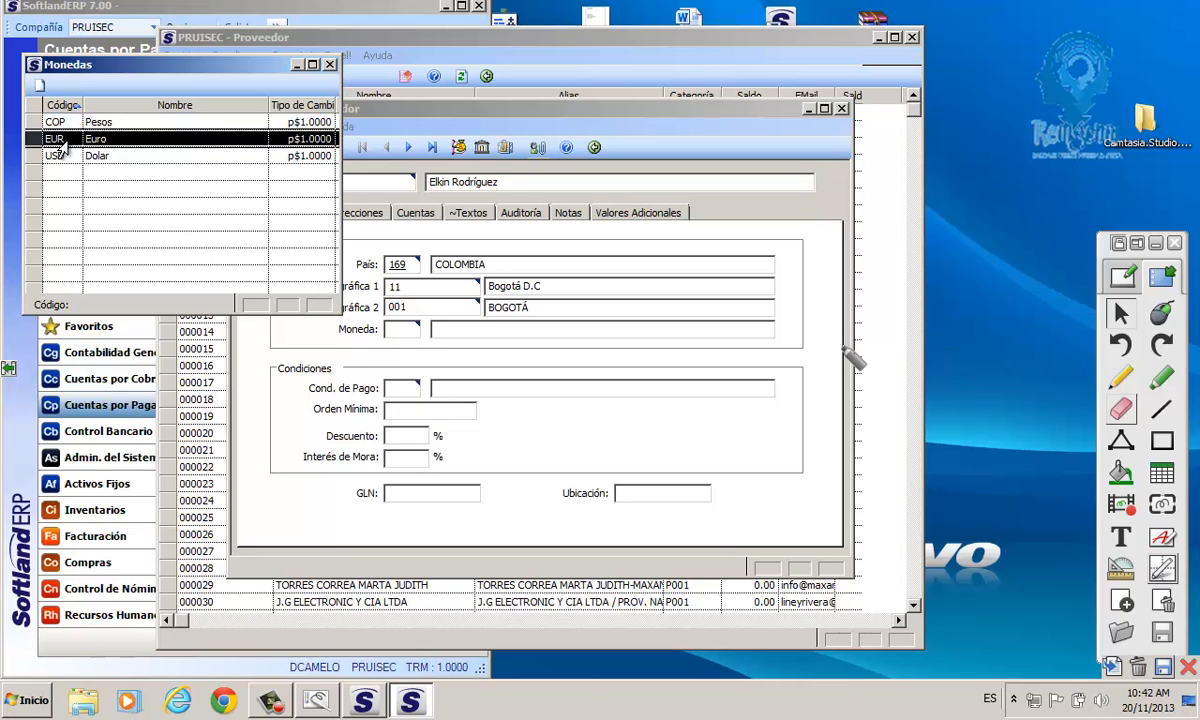
left_click(70, 157)
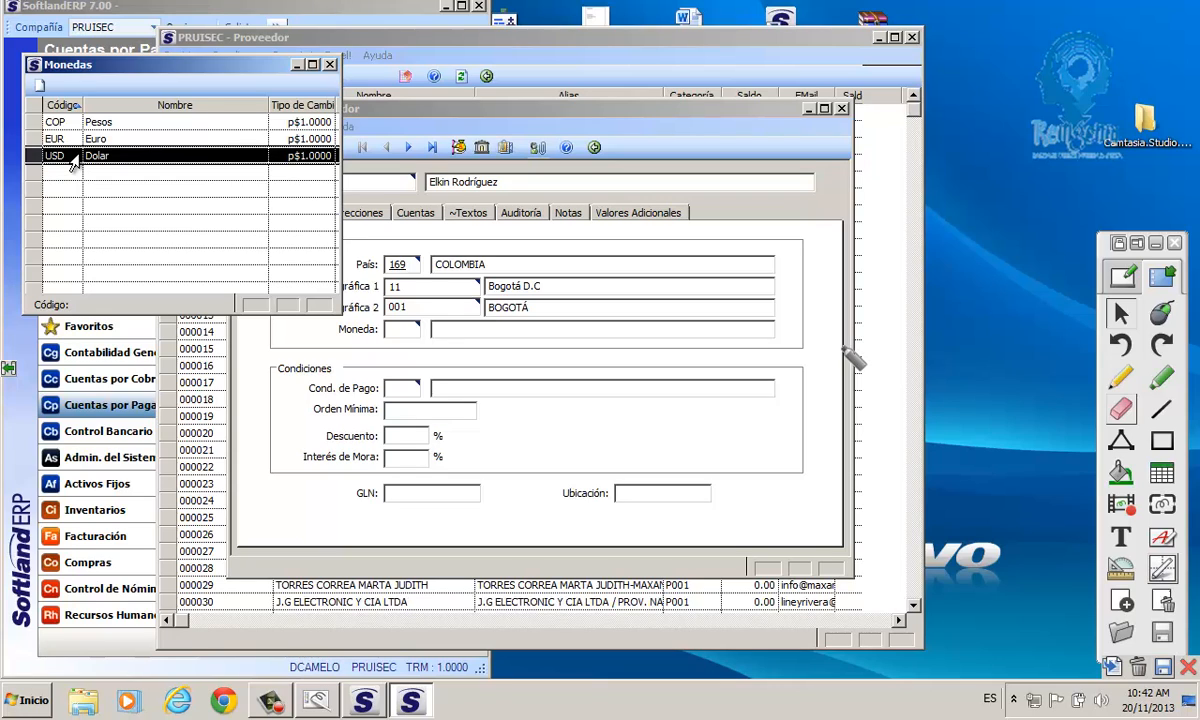
left_click(62, 122)
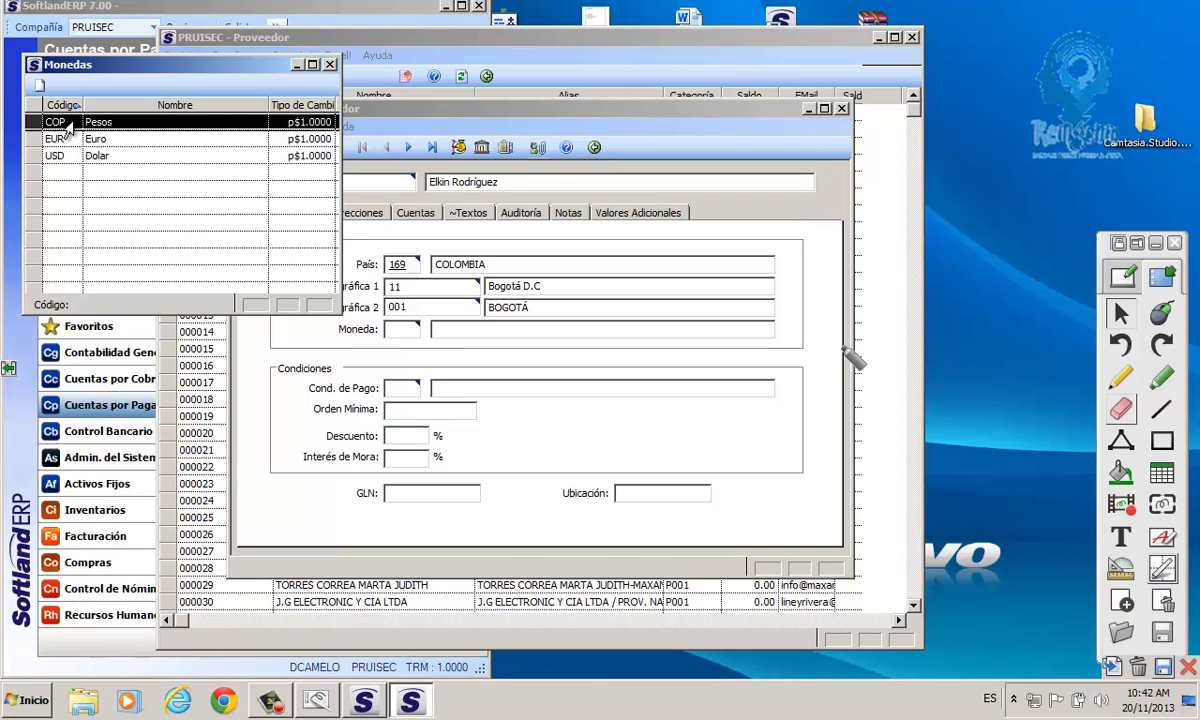
double_click(72, 125)
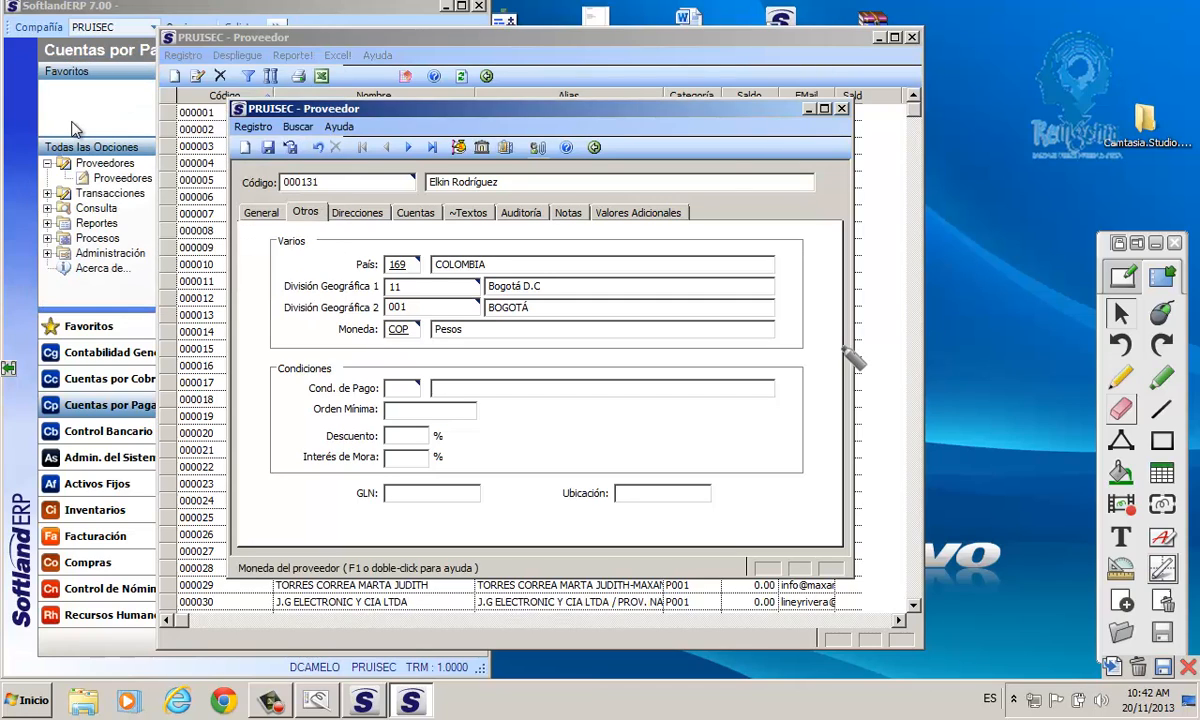
left_click(385, 333)
left_click(261, 213)
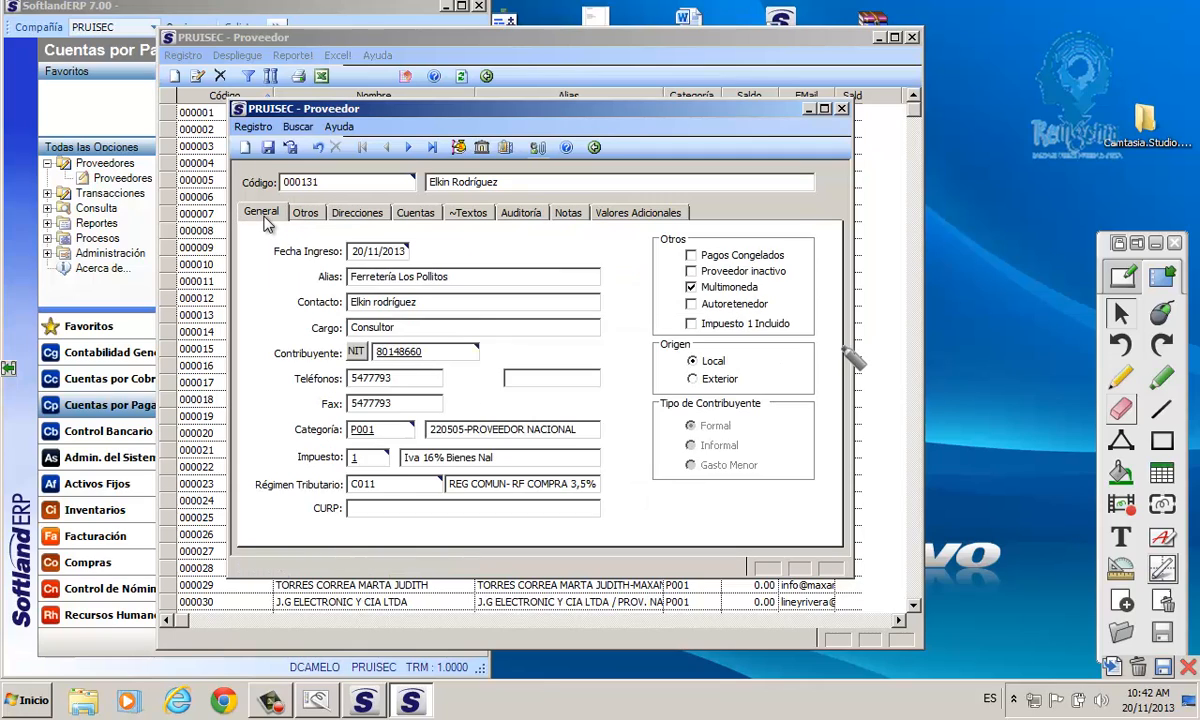
left_click(693, 289)
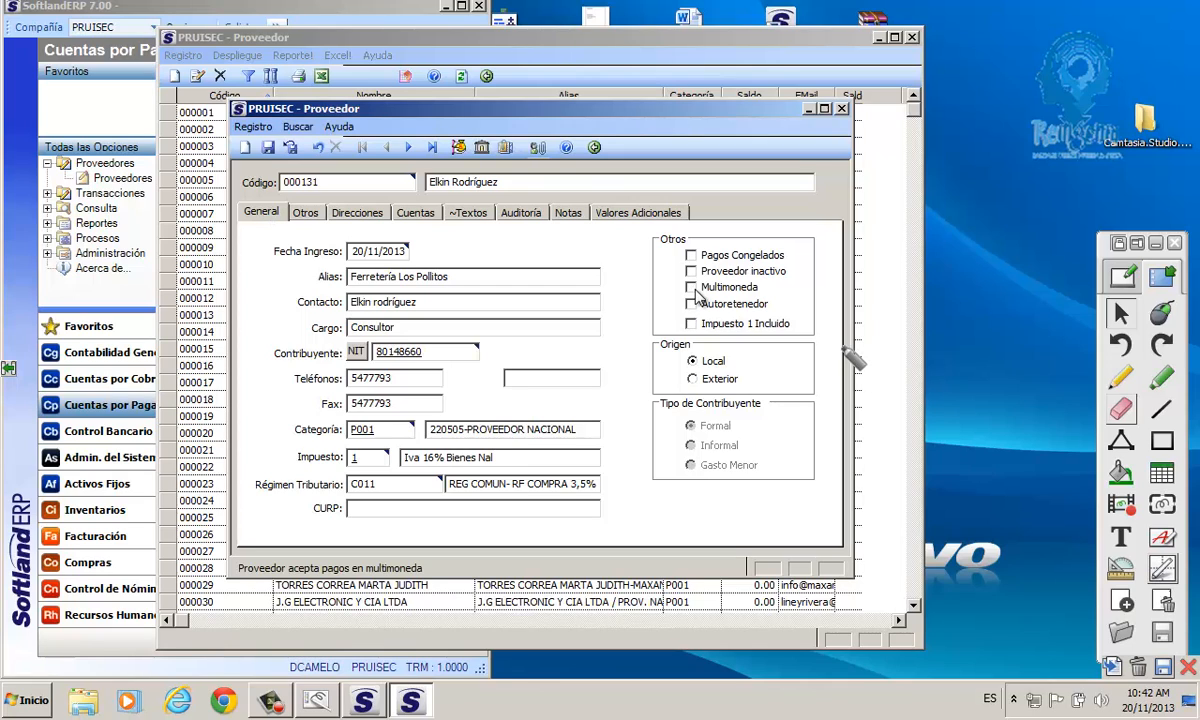
left_click(692, 289)
left_click(306, 213)
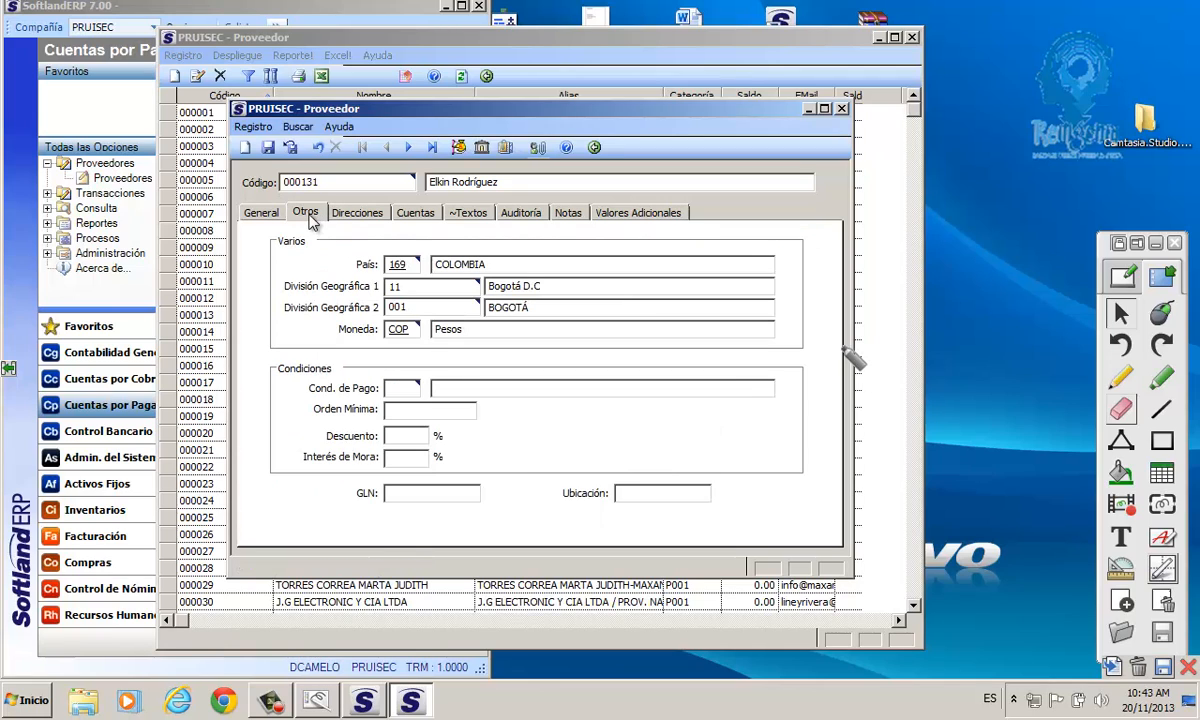
- Pick 30 Treinta días from the Condiciones de Pago list for Cond. de Pago
left_click(389, 334)
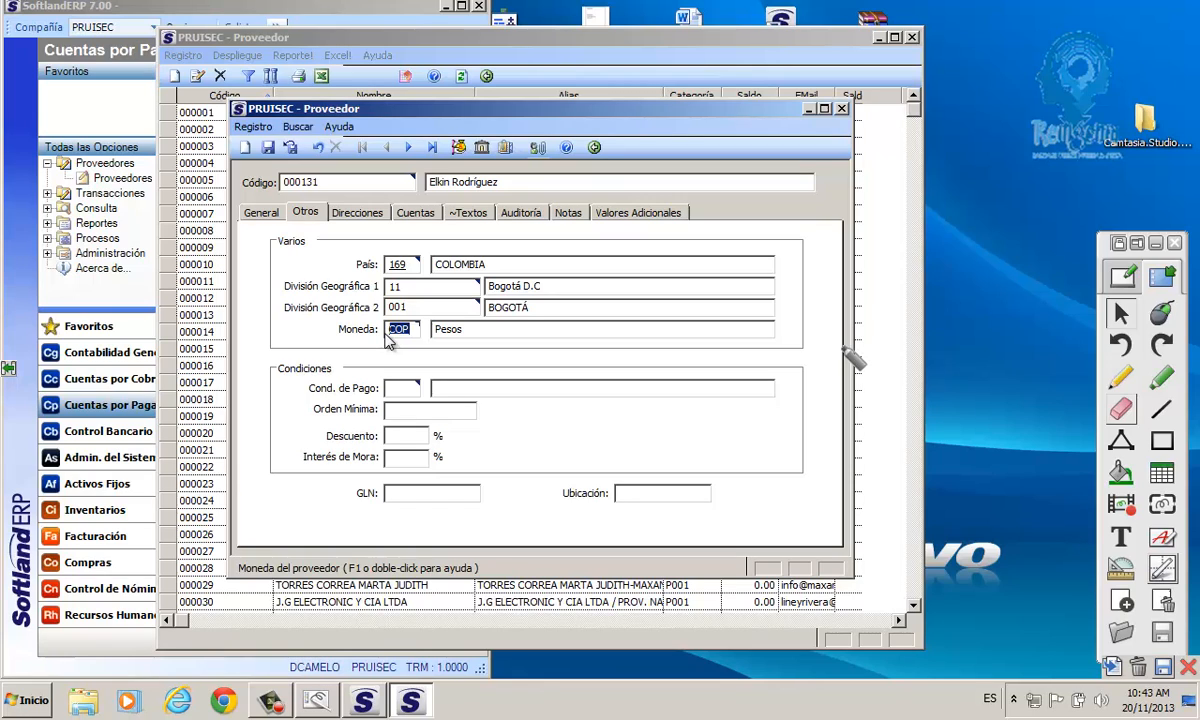
left_click(396, 390)
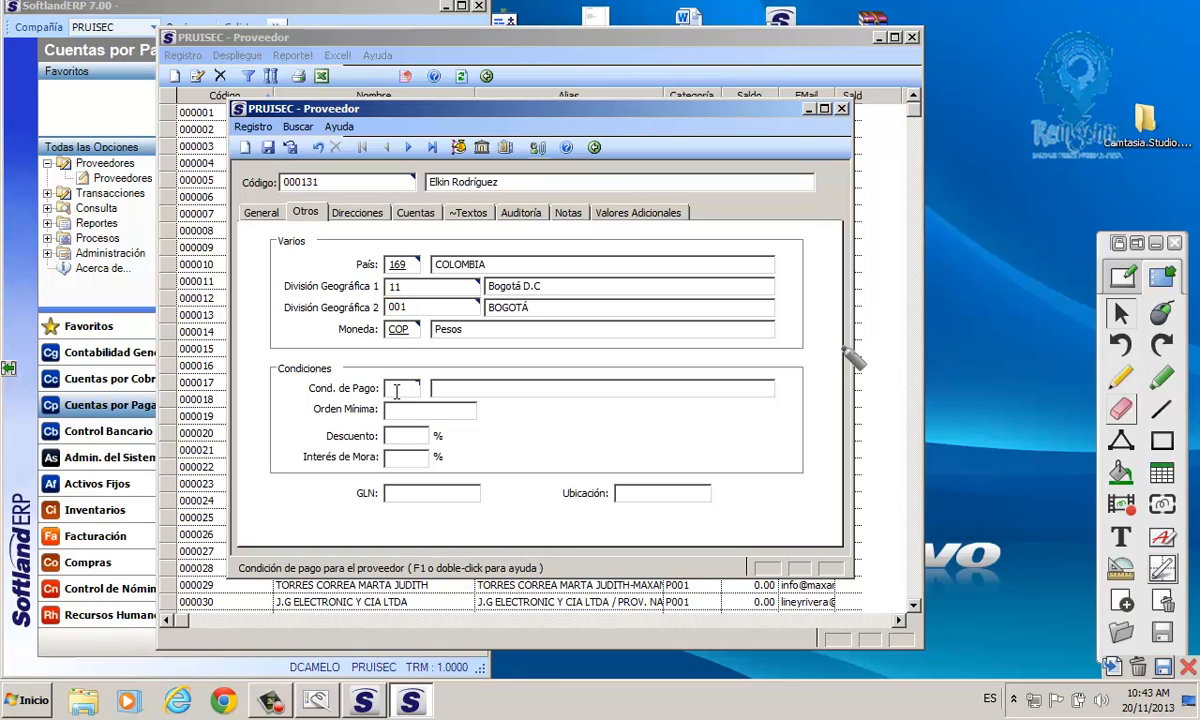
double_click(403, 390)
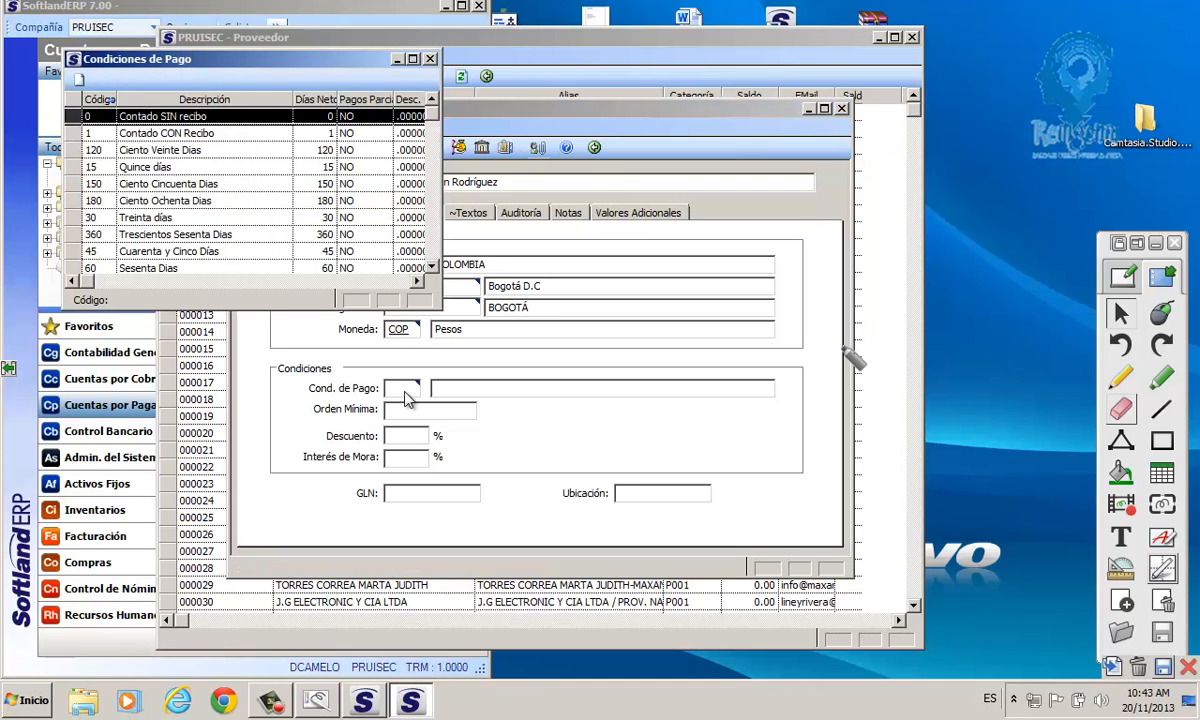
left_click(100, 218)
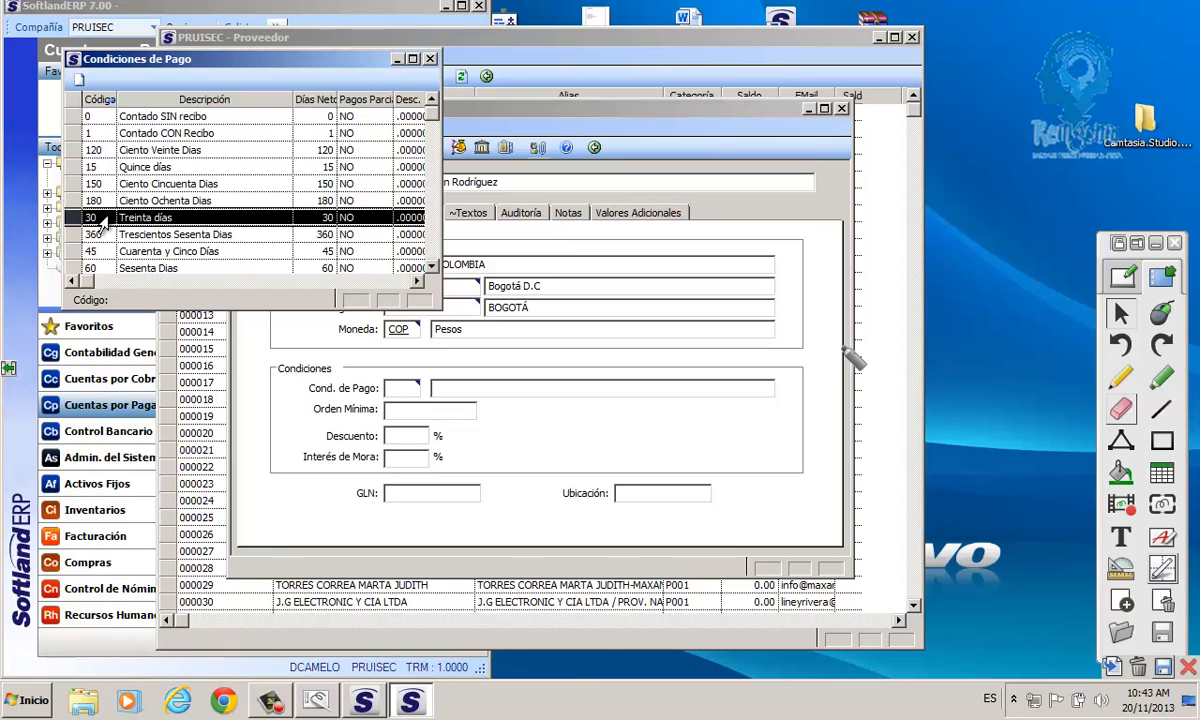
left_click(100, 184)
left_click(104, 170)
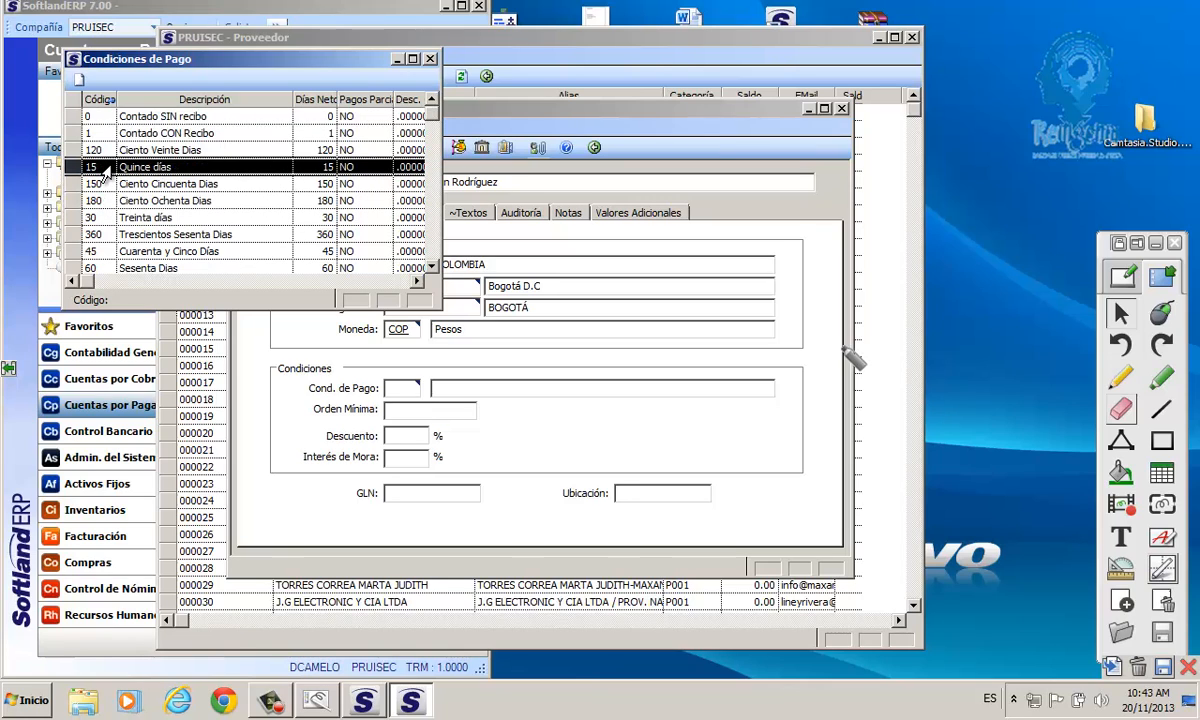
double_click(100, 217)
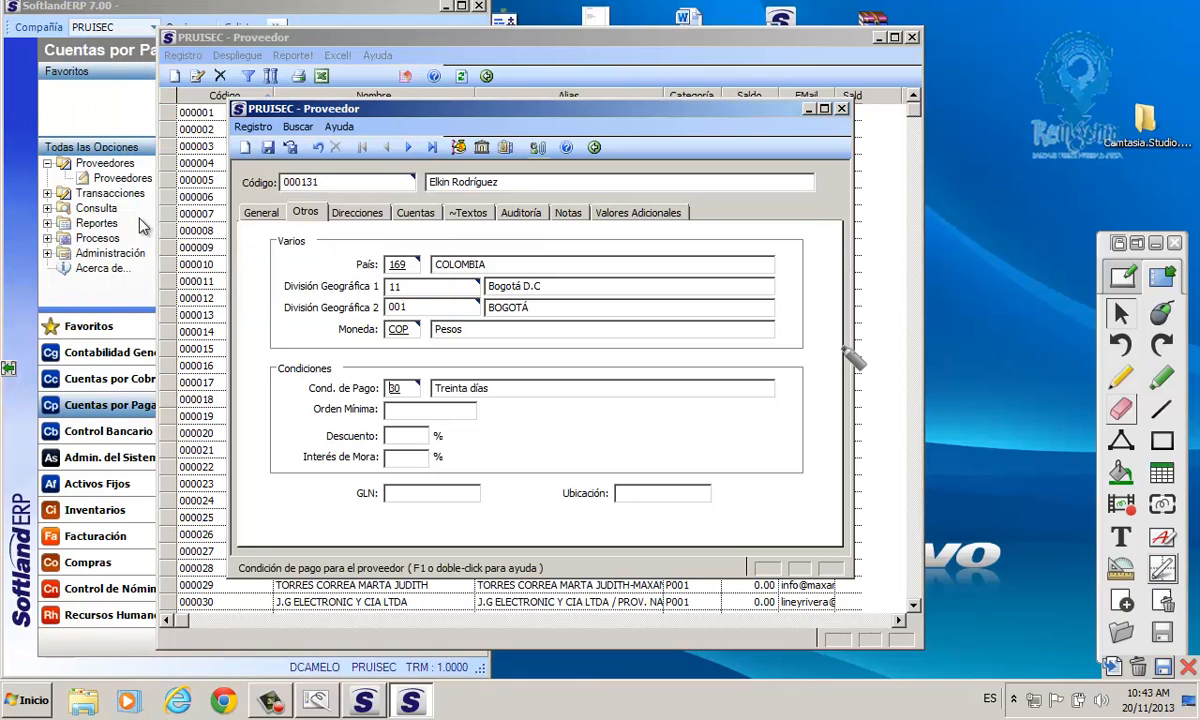
left_click(388, 390)
key("Tab")
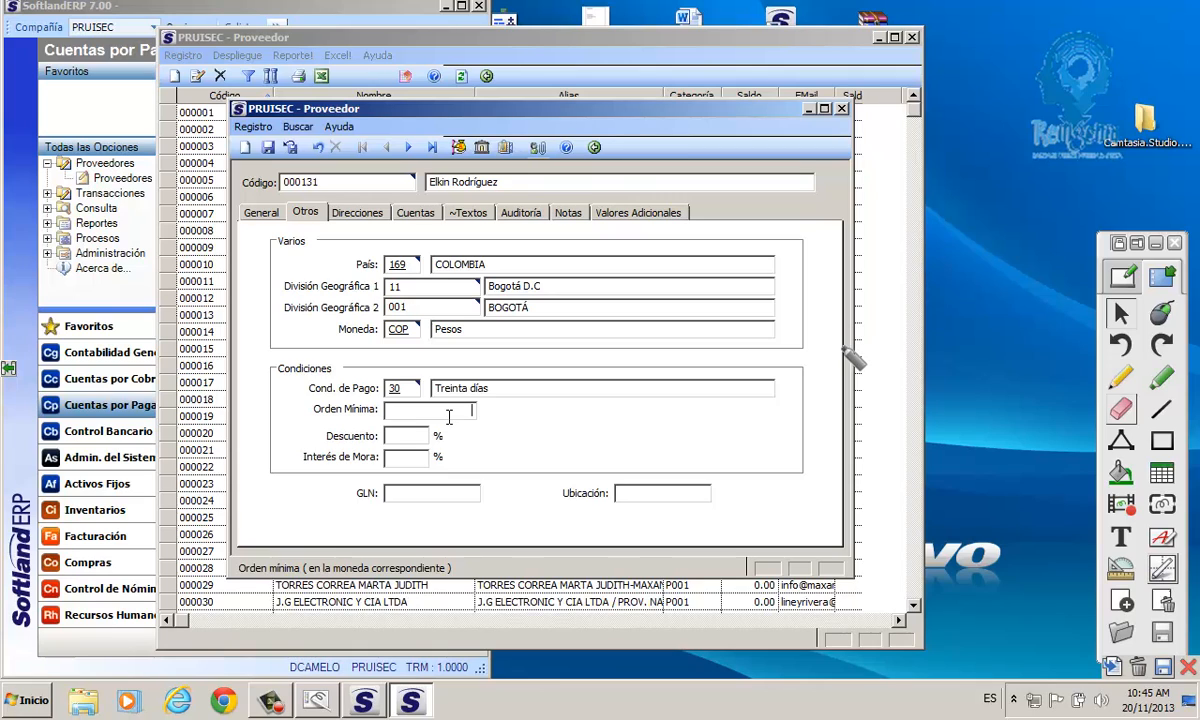
- Enter 0 for both the Descuento and Interés de Mora percentages
left_click(269, 700)
left_click(269, 700)
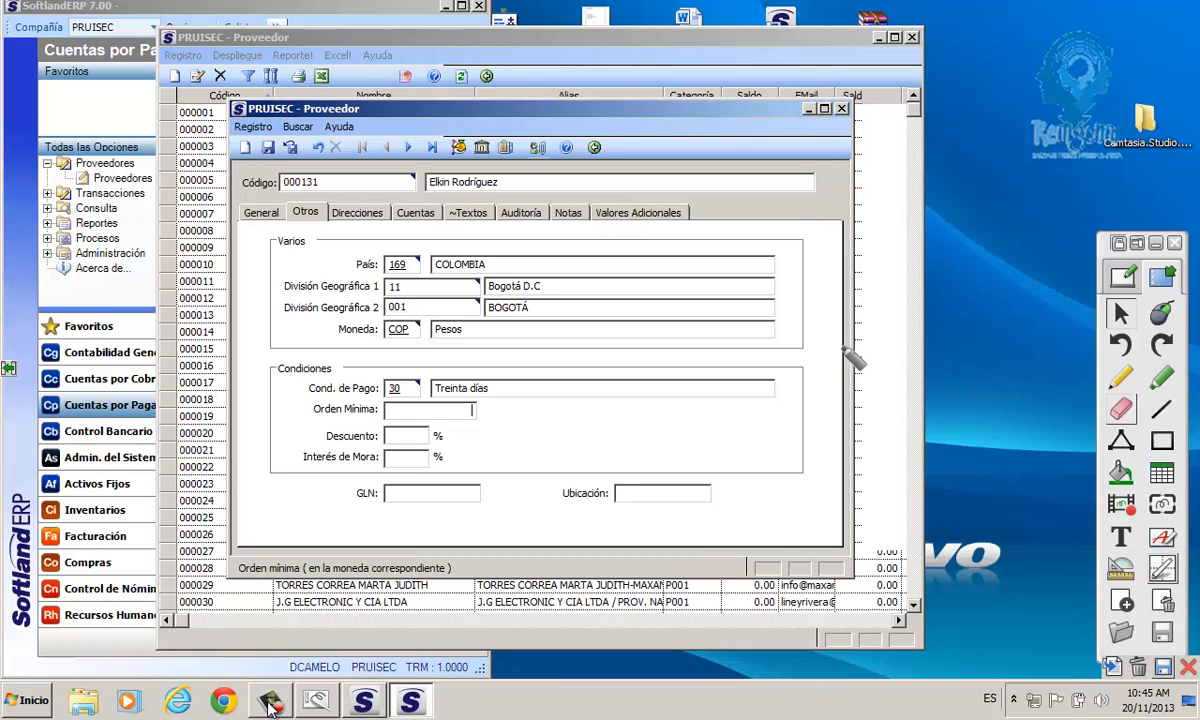
left_click(408, 440)
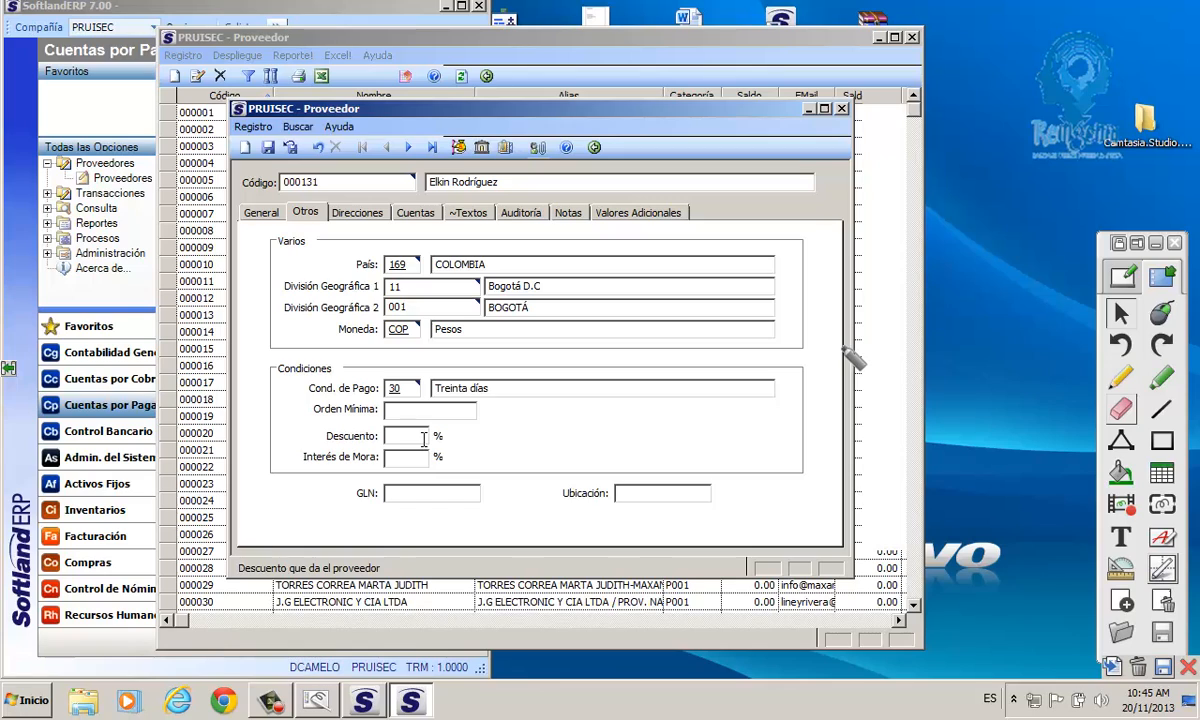
type("0")
left_click(412, 459)
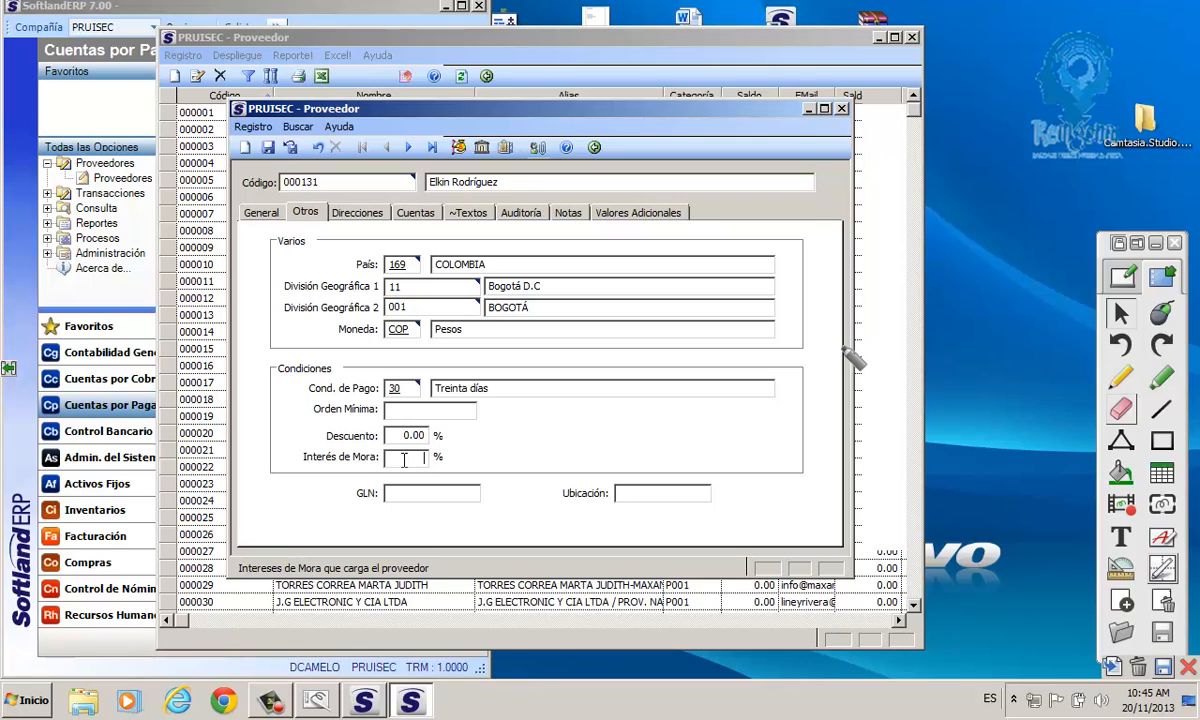
type("0")
- Step past the GLN and Ubicación fields and bring up the Direcciones page
left_click(418, 494)
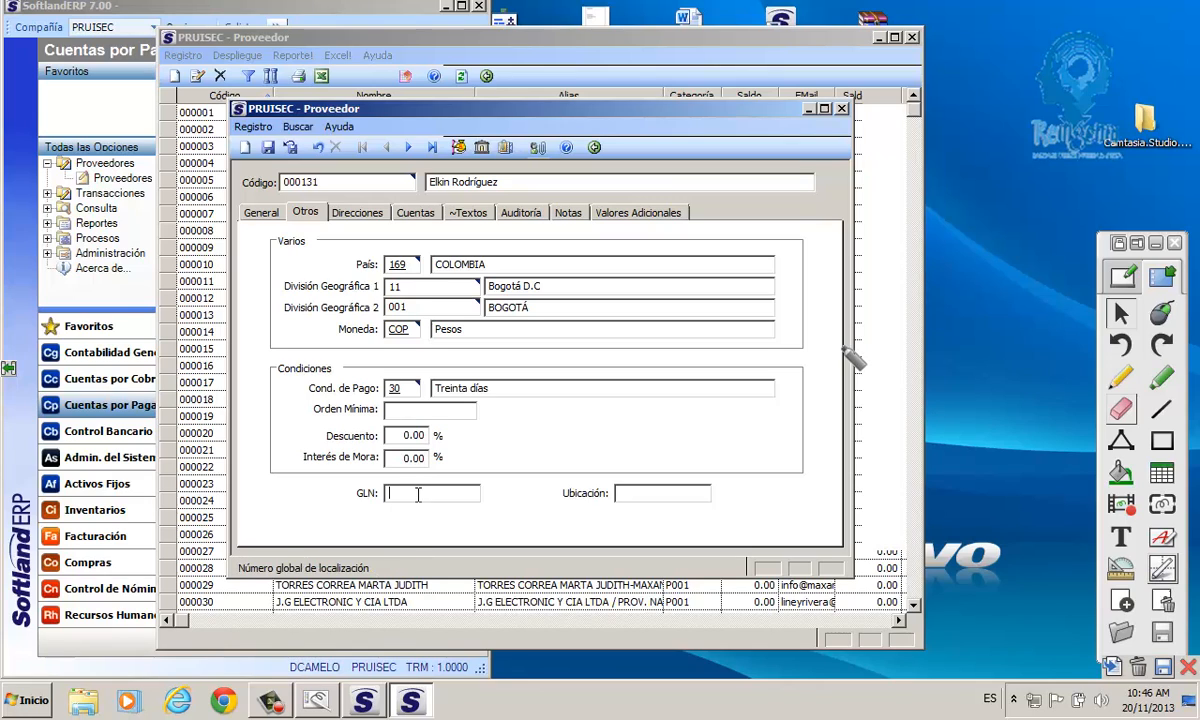
left_click(630, 495)
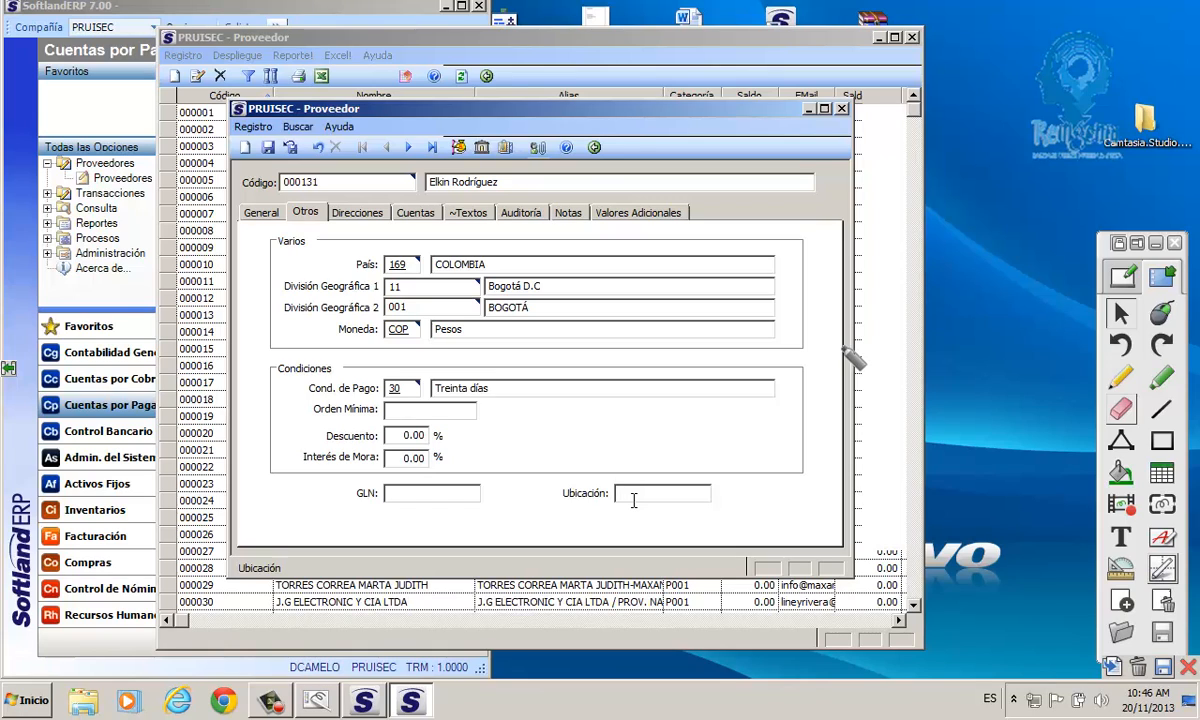
left_click(401, 494)
left_click(633, 496)
left_click(360, 214)
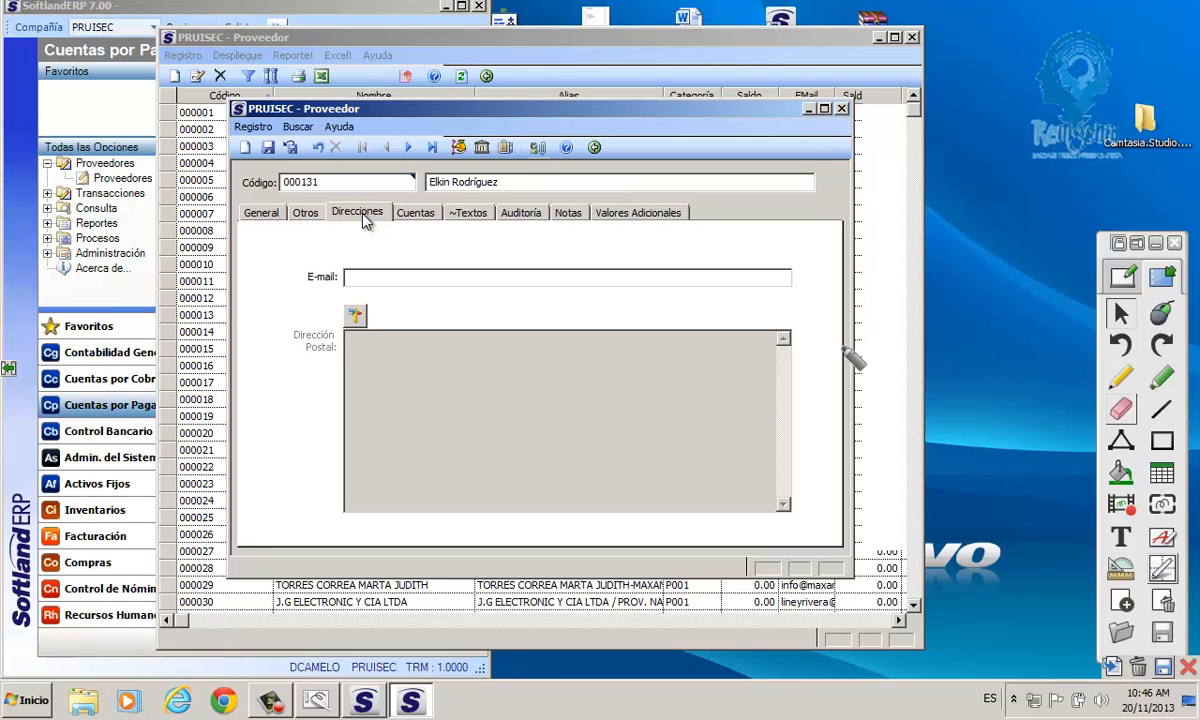
- Enter the supplier's e-mail address and open the Dirección Detallada dialog for the postal address
left_click(362, 279)
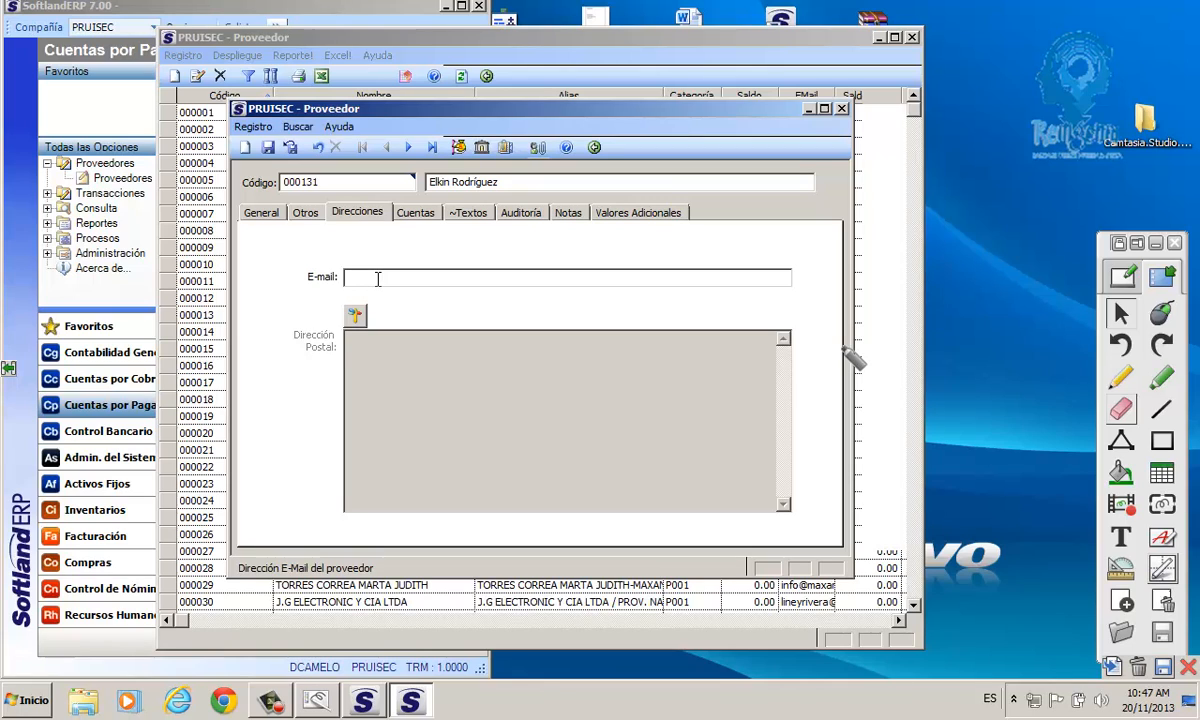
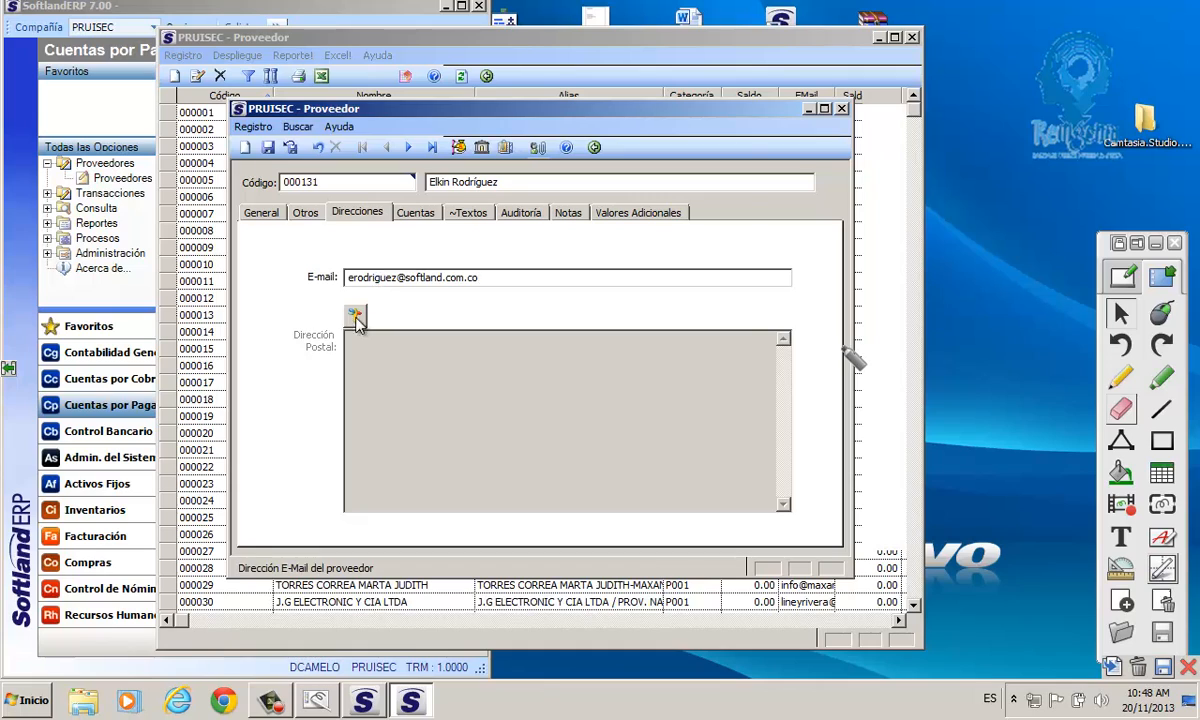
left_click(356, 316)
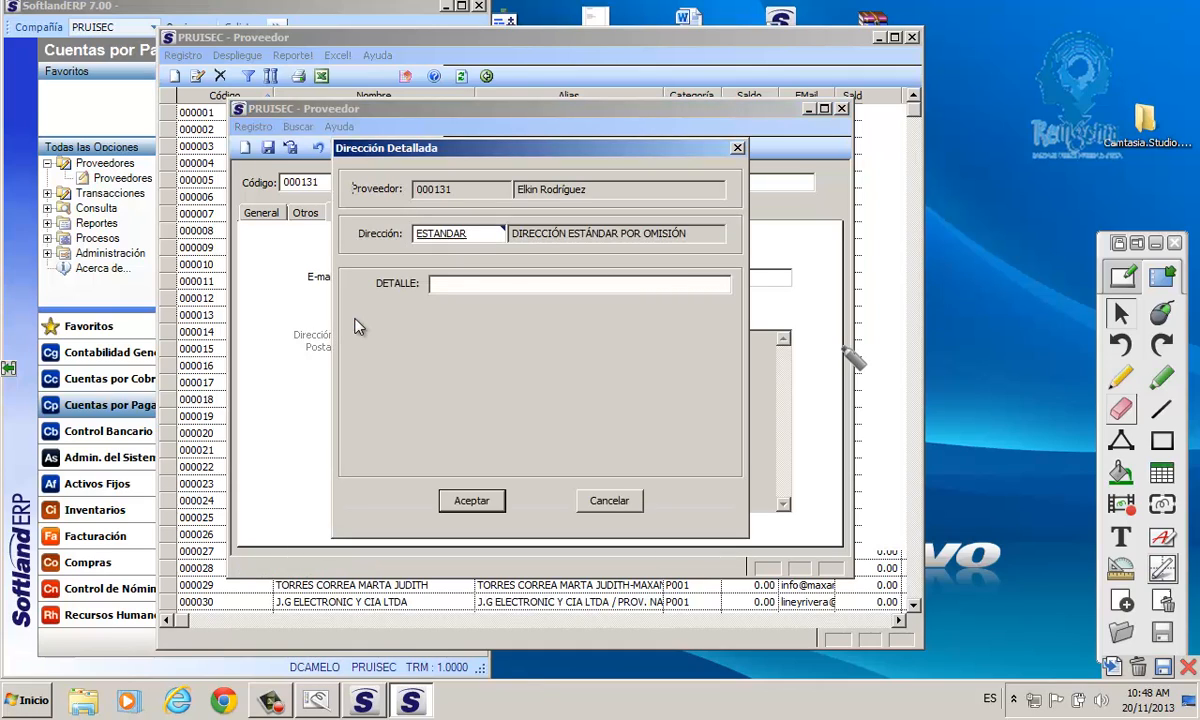
left_click(451, 286)
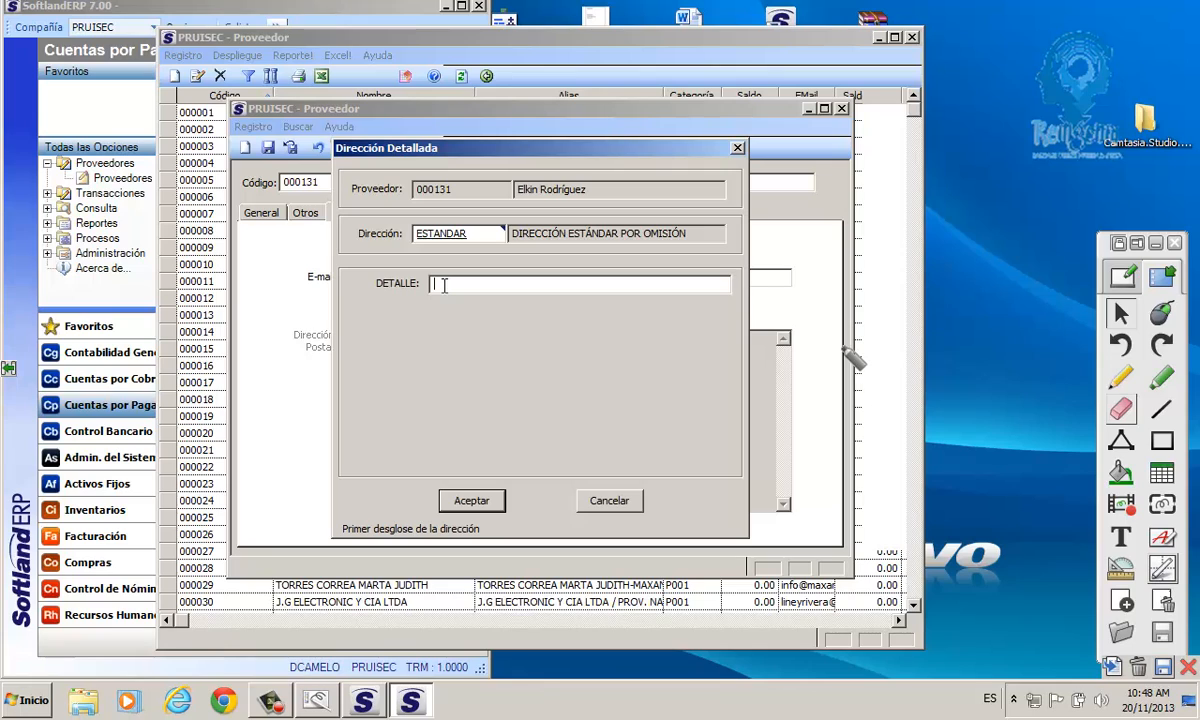
left_click_drag(503, 286, 430, 288)
double_click(434, 287)
left_click(463, 286)
left_click_drag(508, 287, 427, 290)
left_click_drag(508, 288, 435, 287)
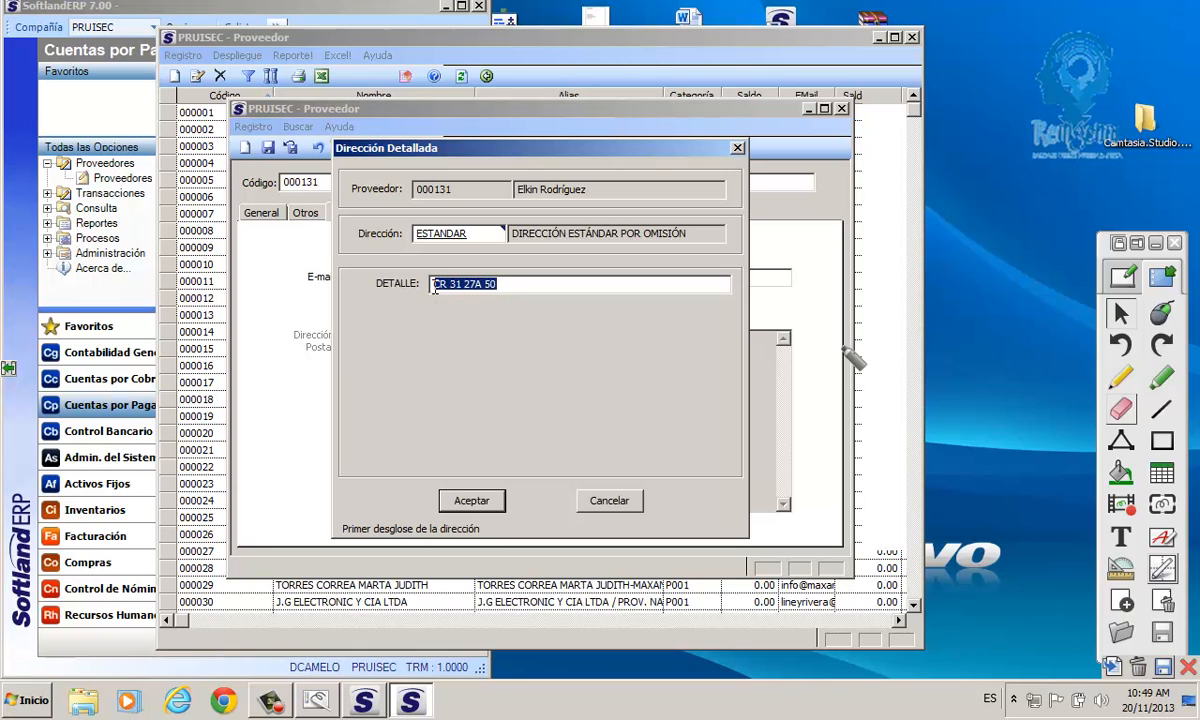
left_click(474, 502)
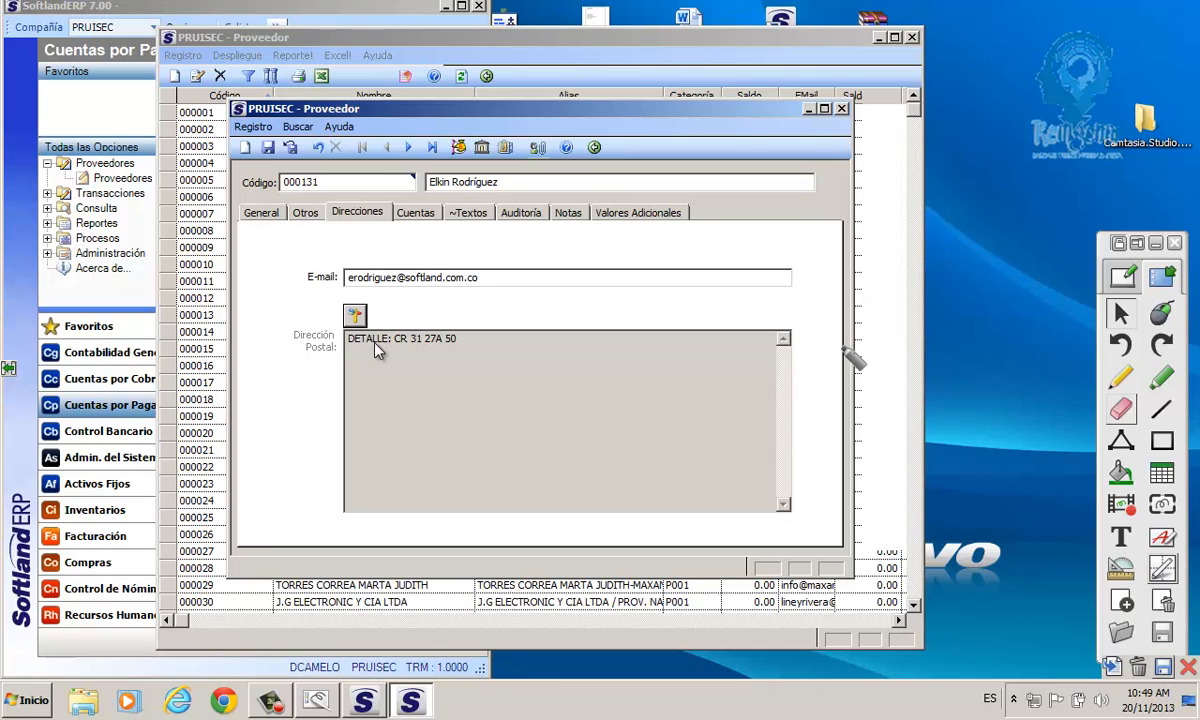
- Show the supplier's Cuentas page with its empty bank-account table
left_click(418, 213)
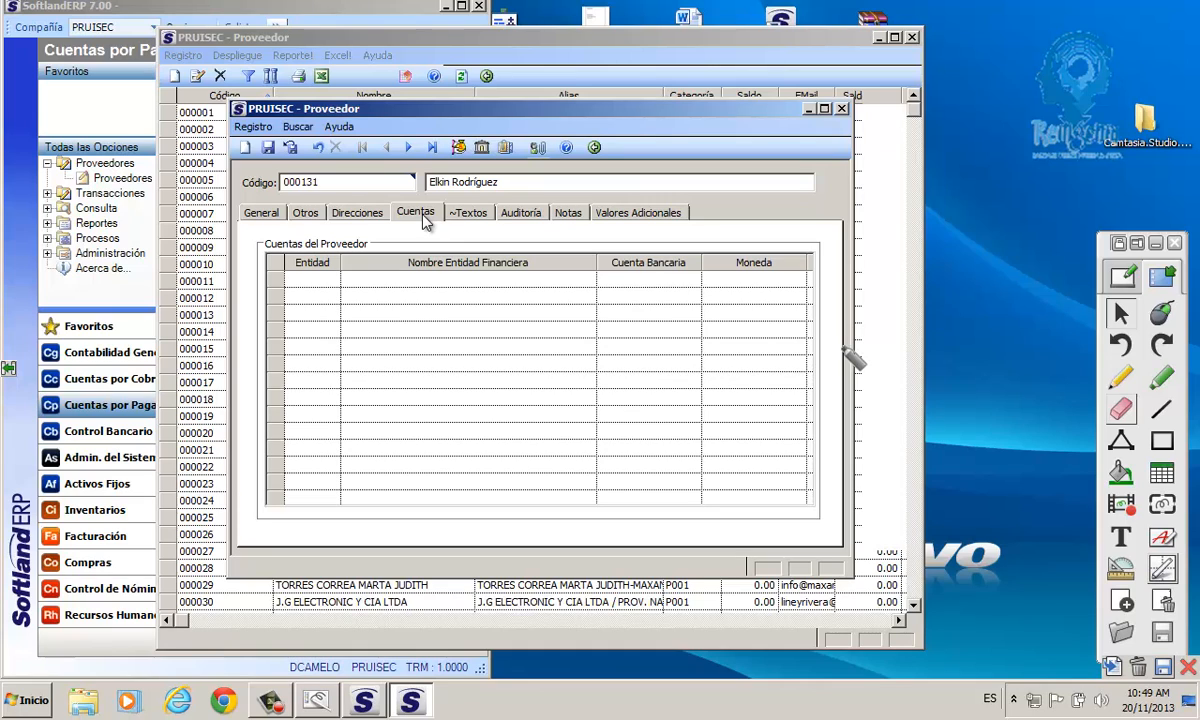
left_click(289, 381)
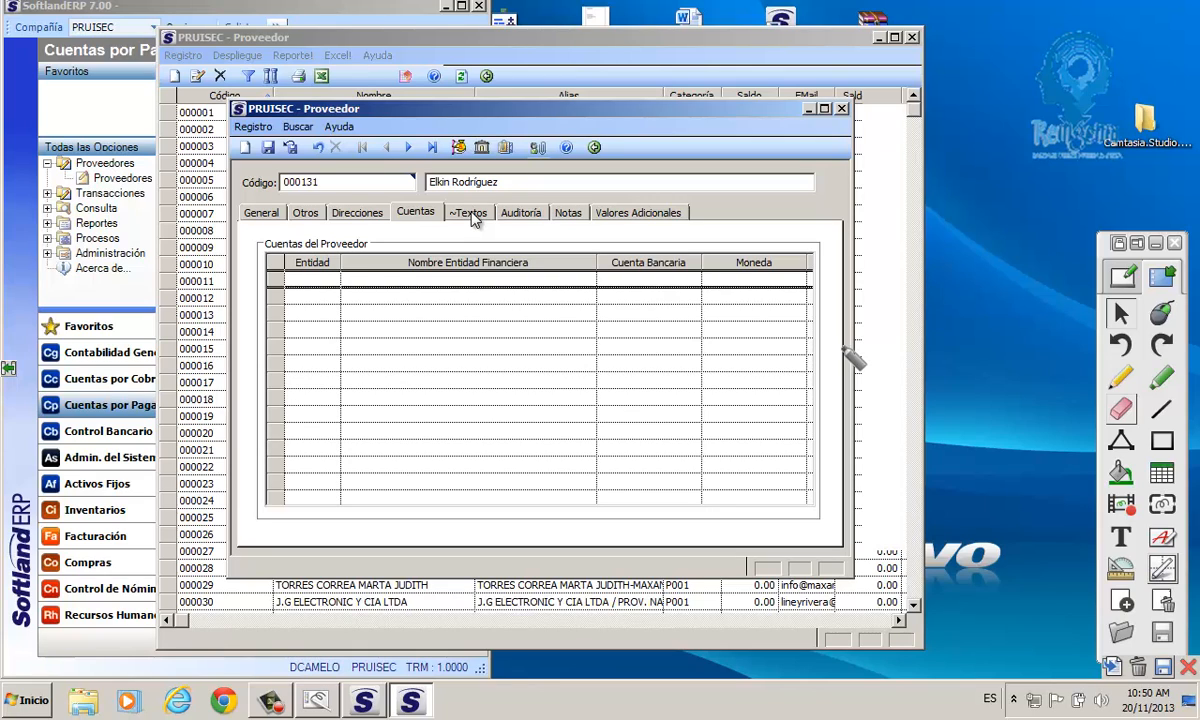
- Open the Auditoría page and inspect the Última Modificación date field
left_click(530, 216)
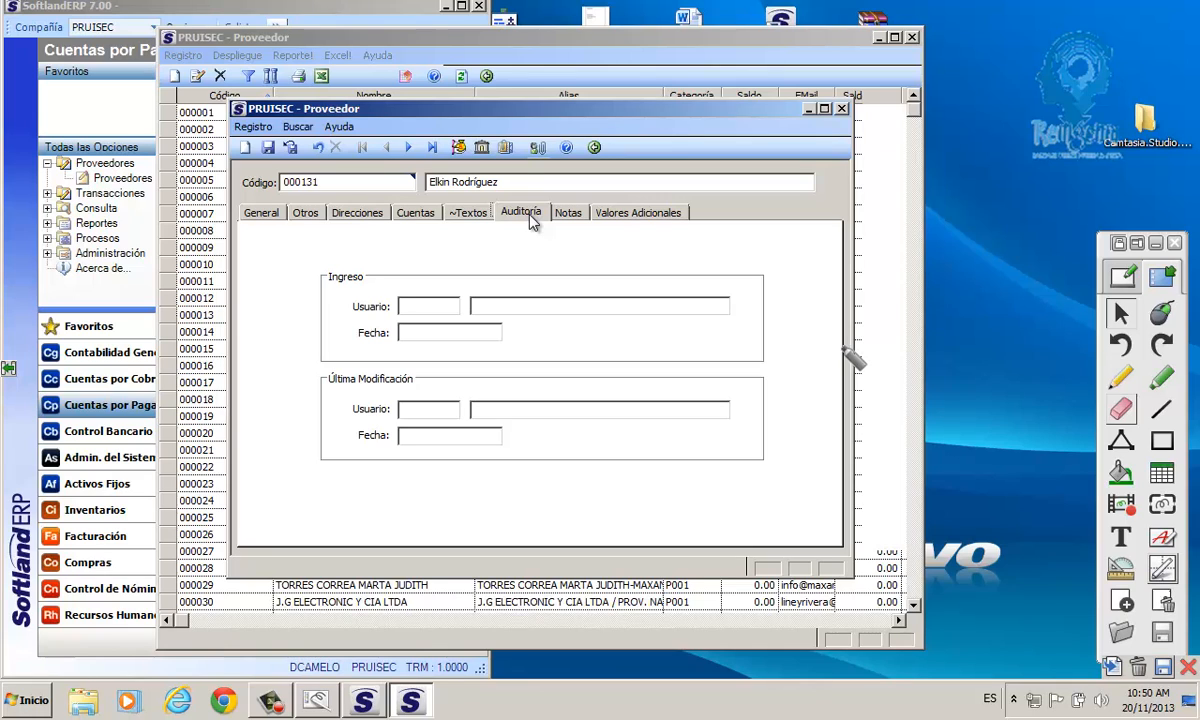
left_click(416, 441)
- Glance at the empty Notas page, then display the Valores Adicionales fields
left_click(569, 213)
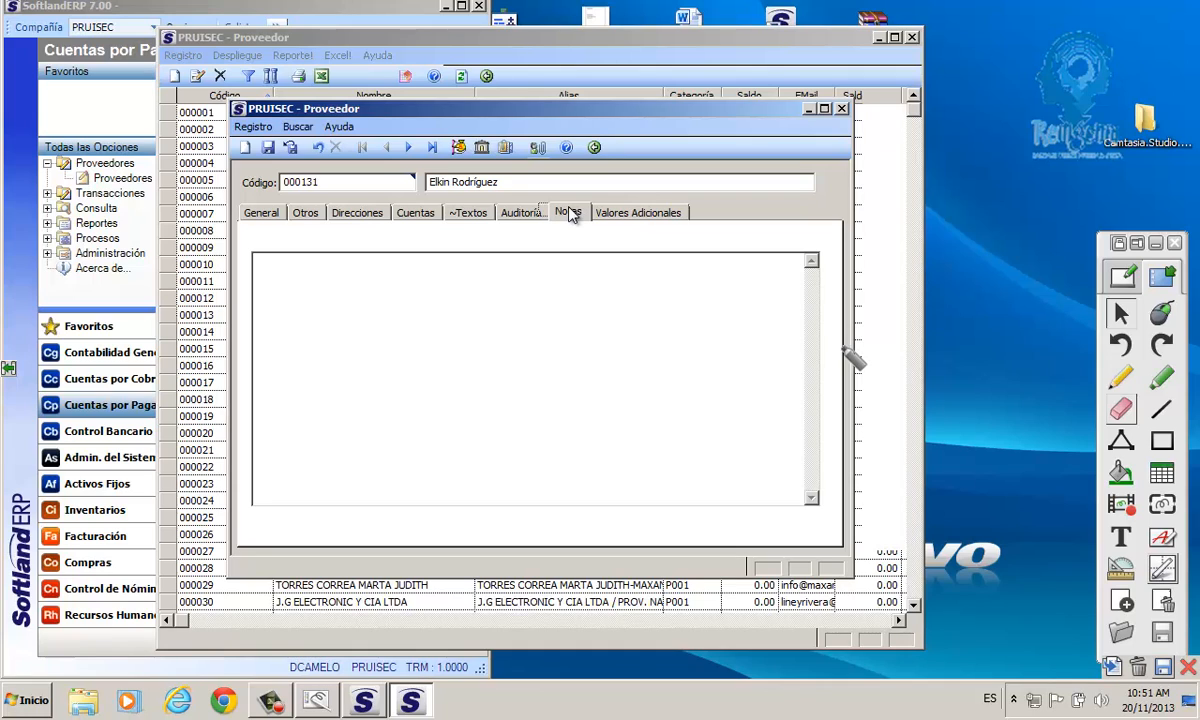
left_click(645, 216)
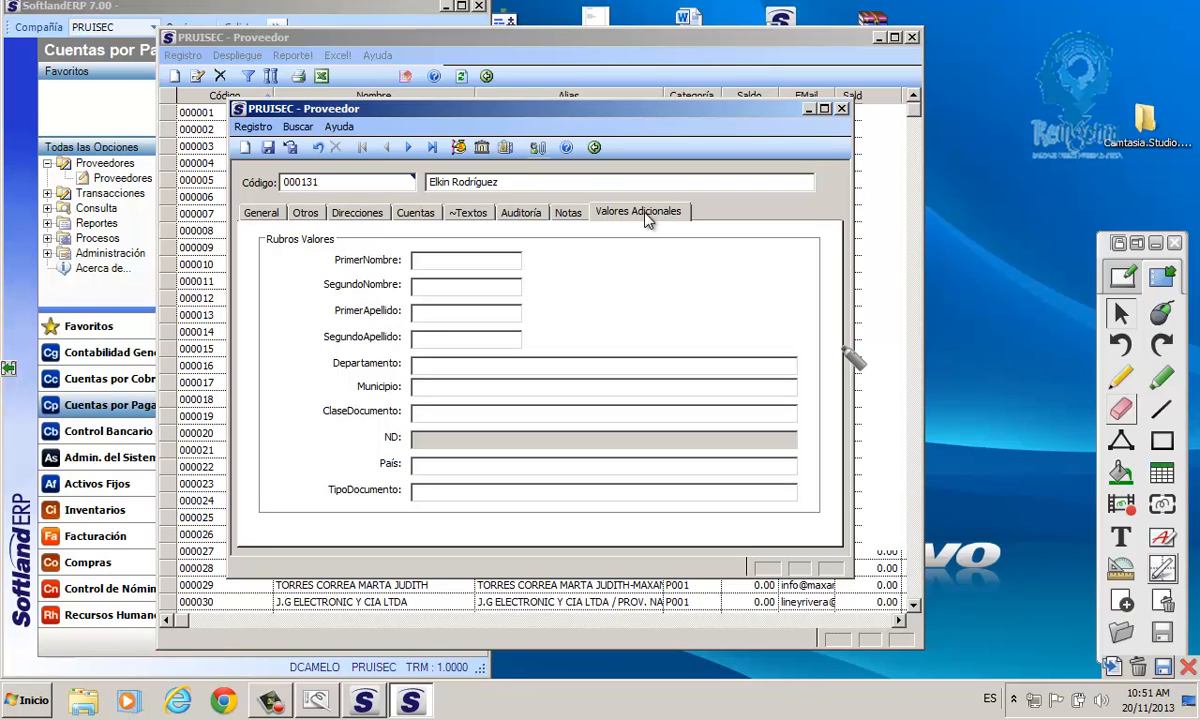
- Enter the contact's first name in PrimerNombre and surname in PrimerApellido
left_click(427, 366)
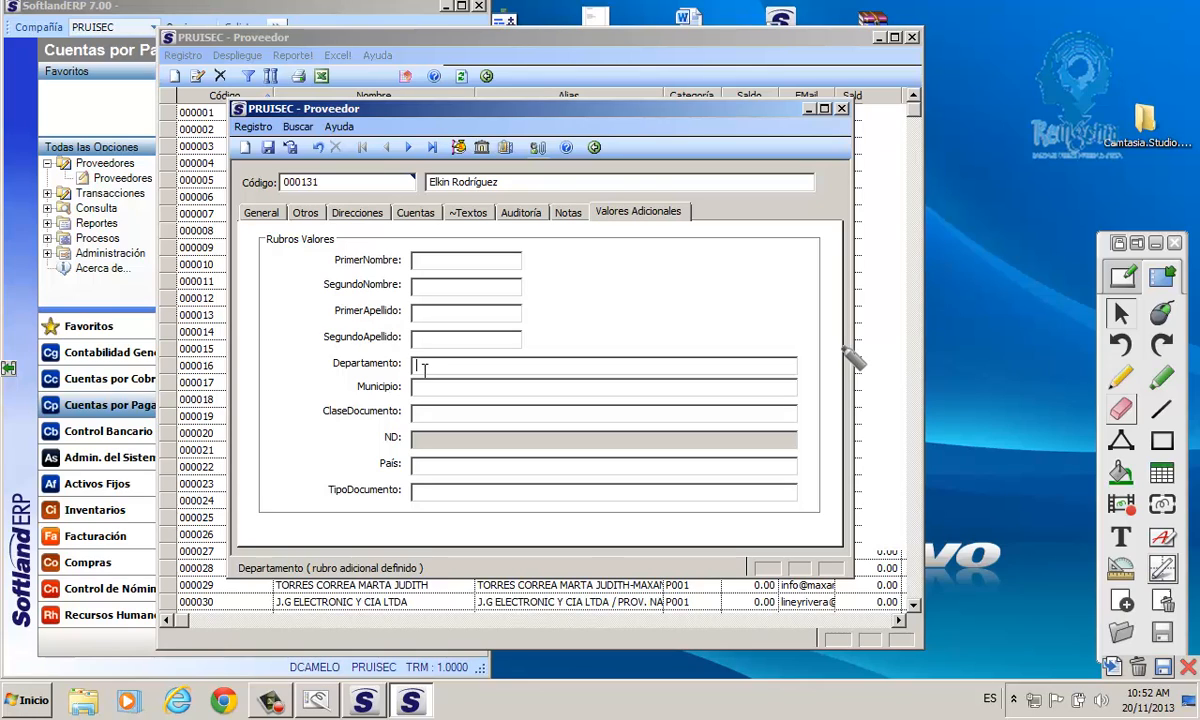
left_click(427, 263)
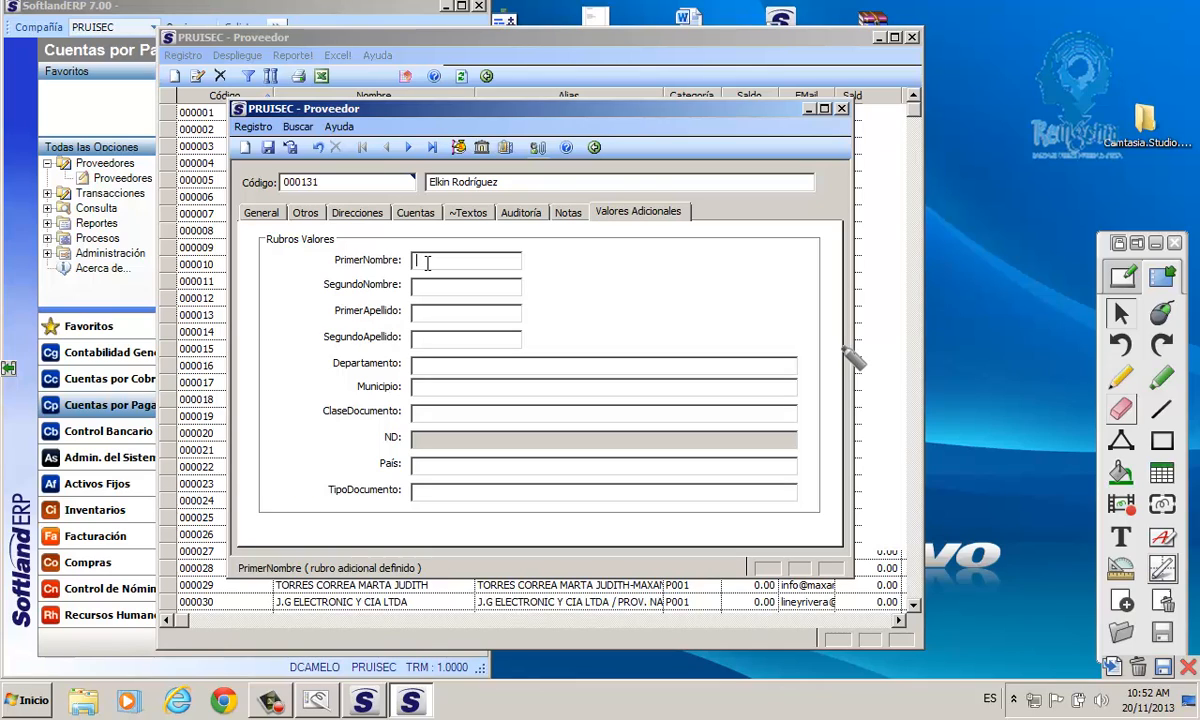
key("Tab")
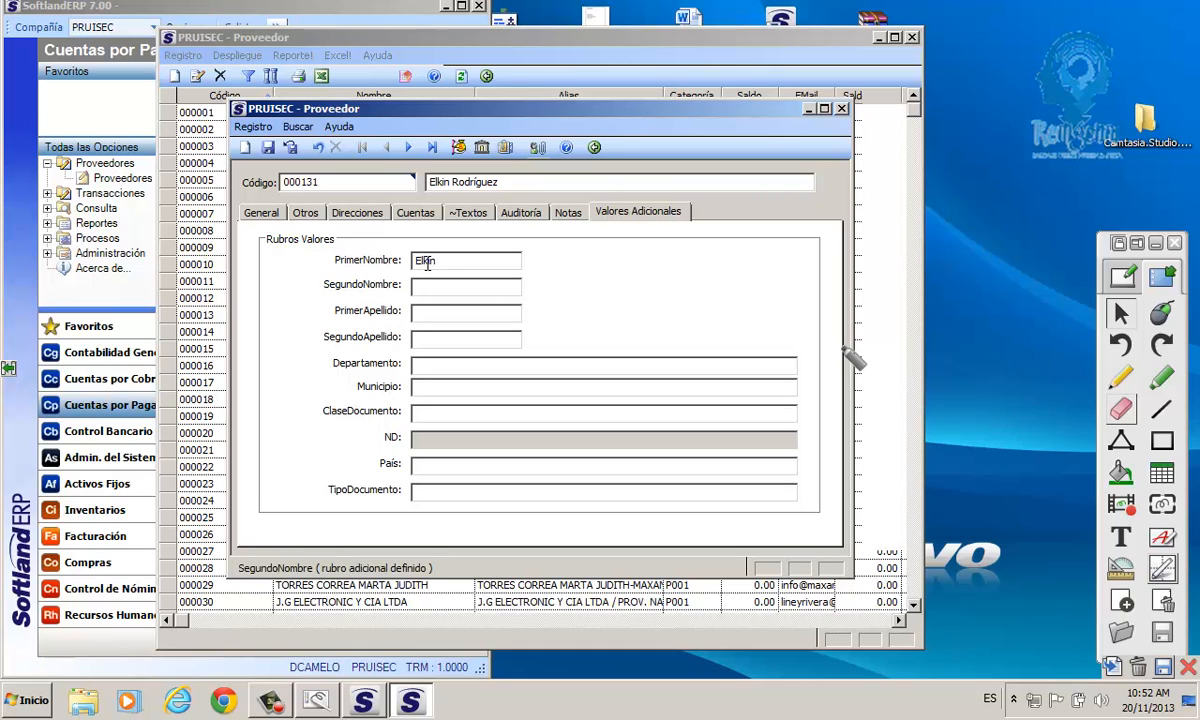
left_click(421, 314)
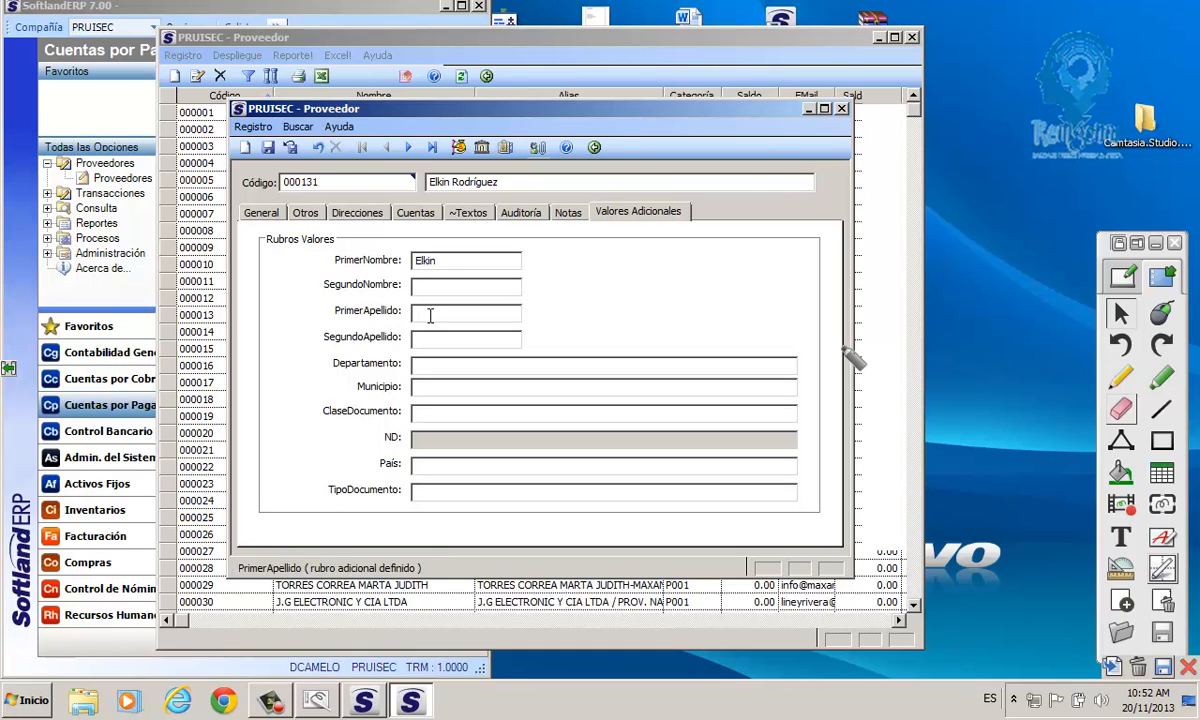
- Step through the remaining location fields, then display the Otros details (COLOMBIA, Bogotá, COP)
left_click(430, 341)
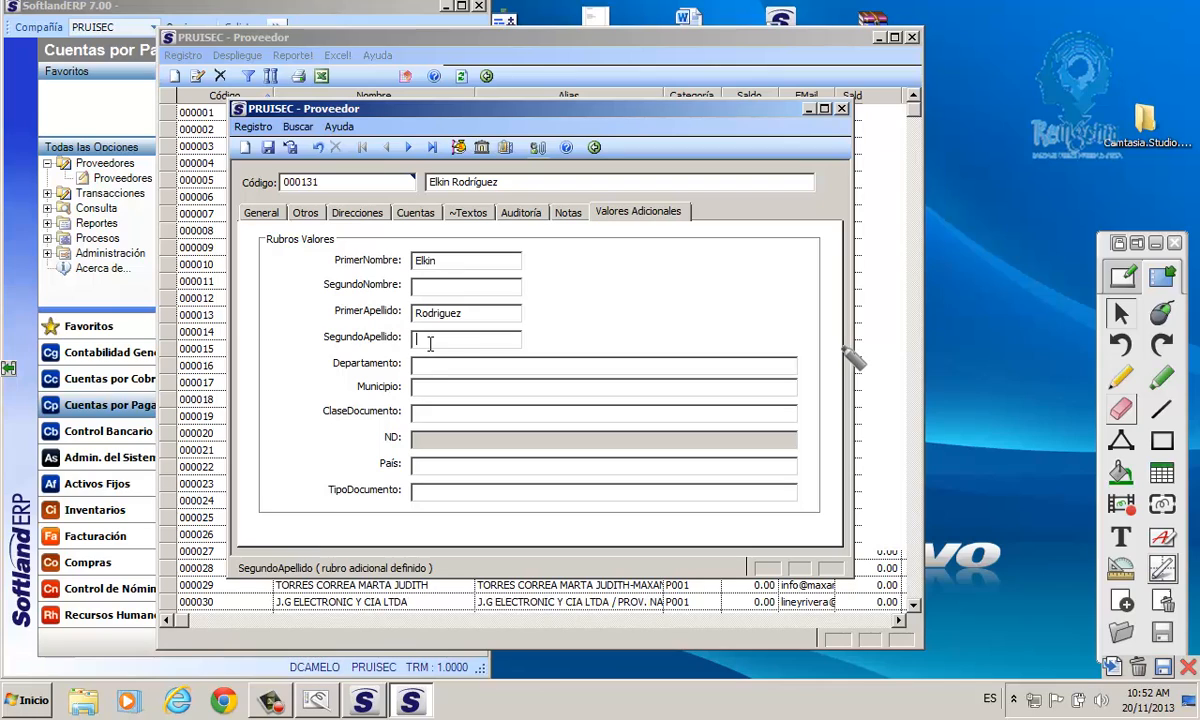
left_click(428, 367)
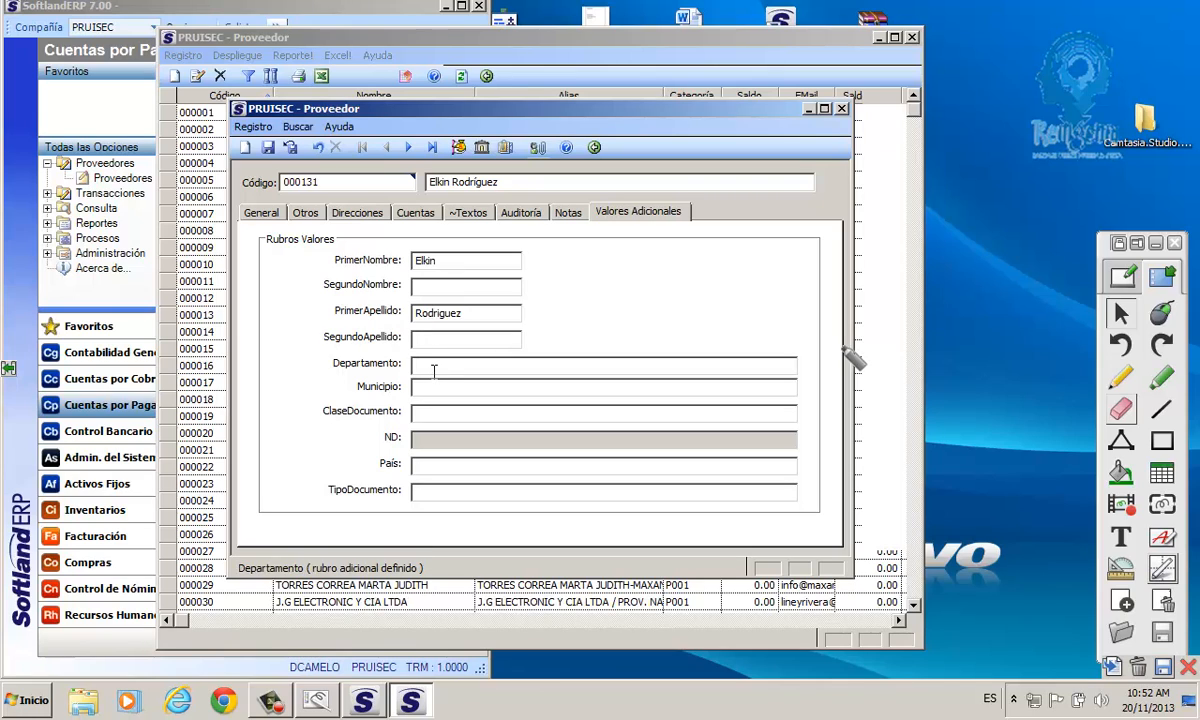
left_click(425, 390)
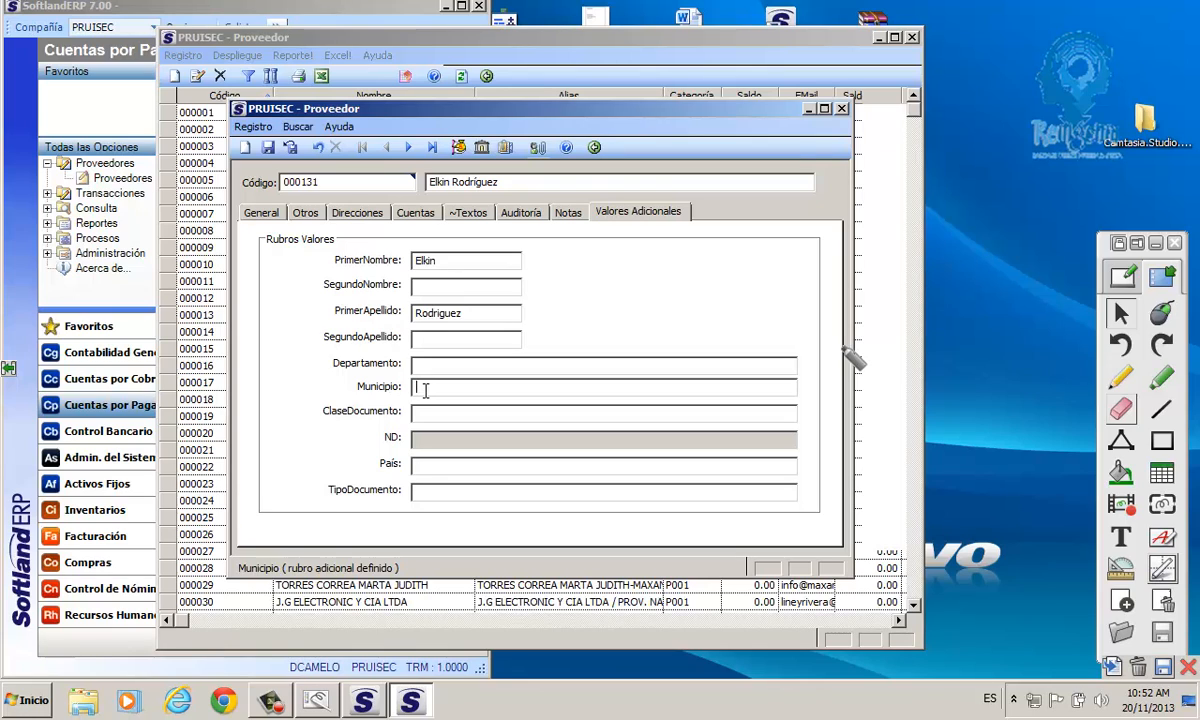
left_click(424, 468)
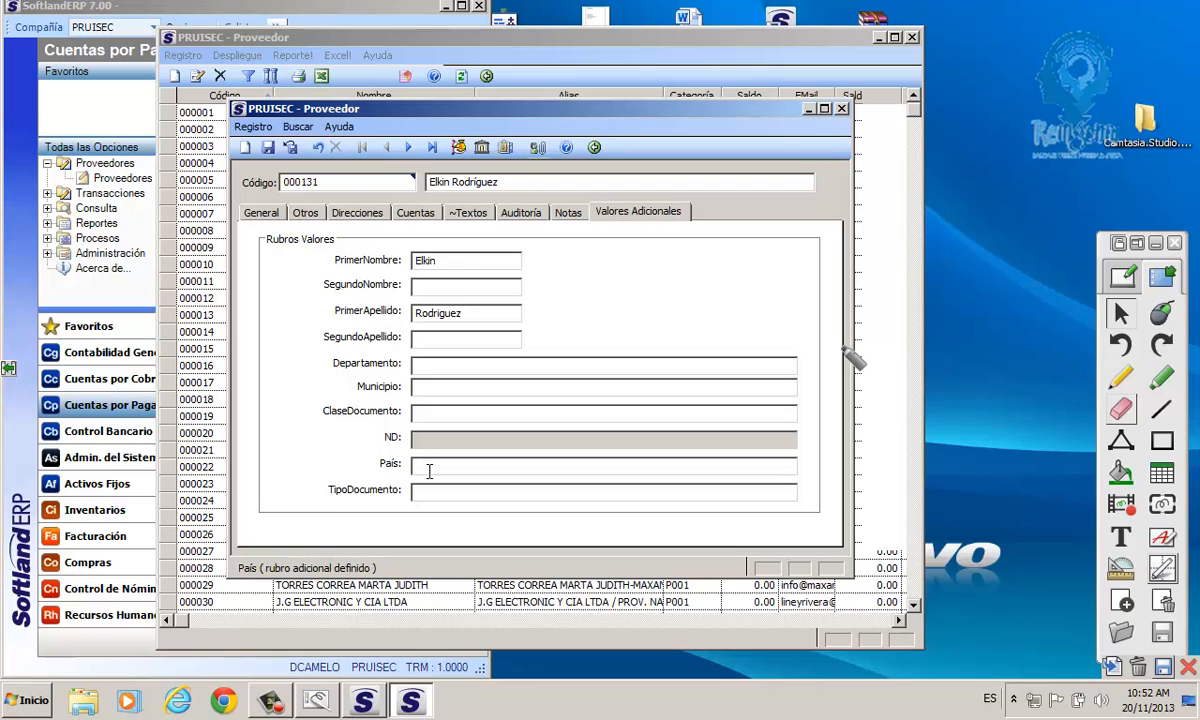
left_click(427, 368)
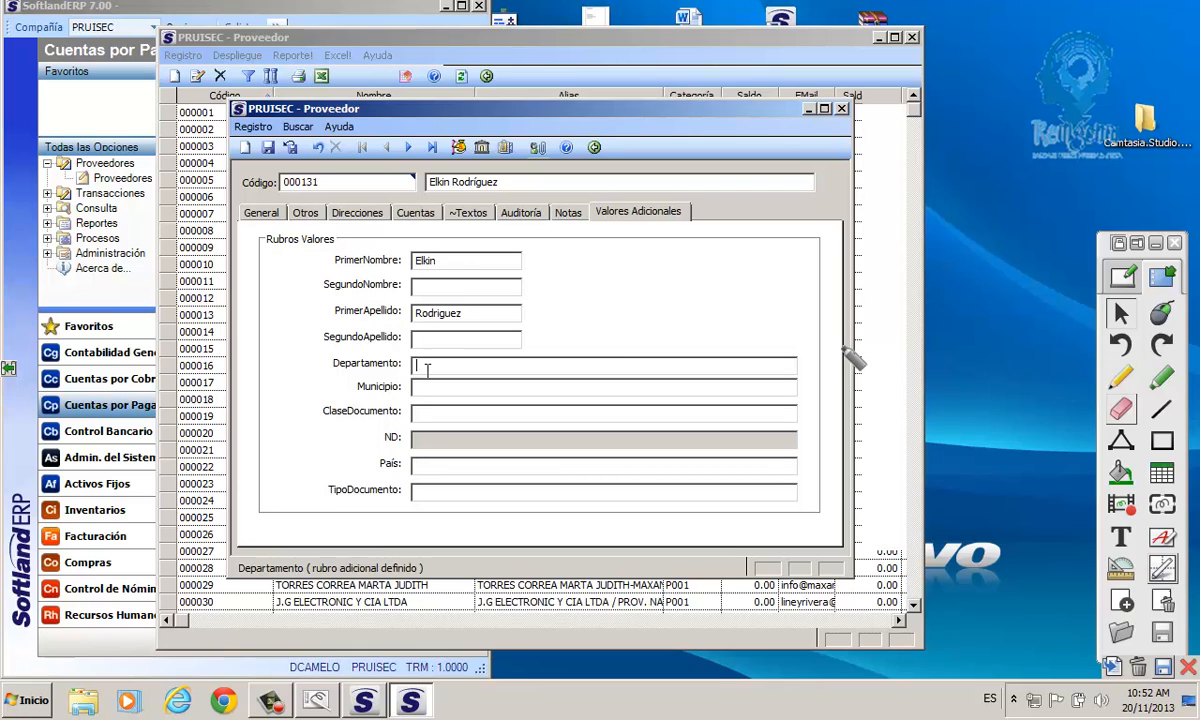
left_click(426, 390)
left_click(429, 468)
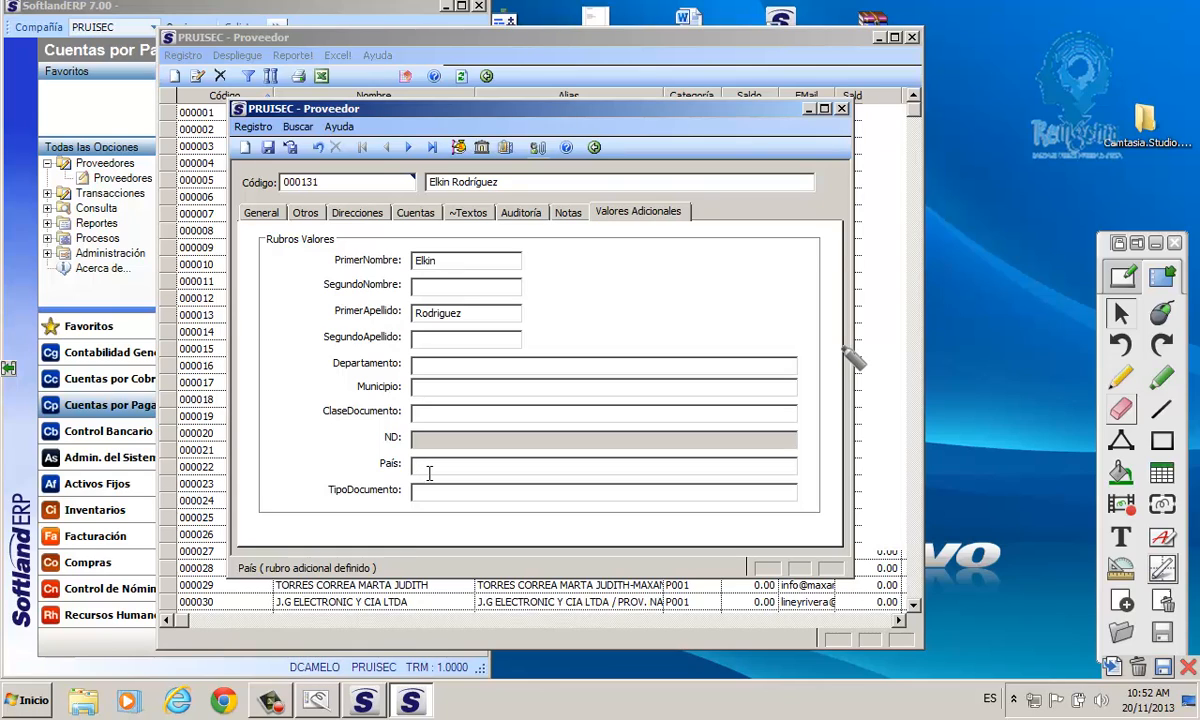
left_click(306, 214)
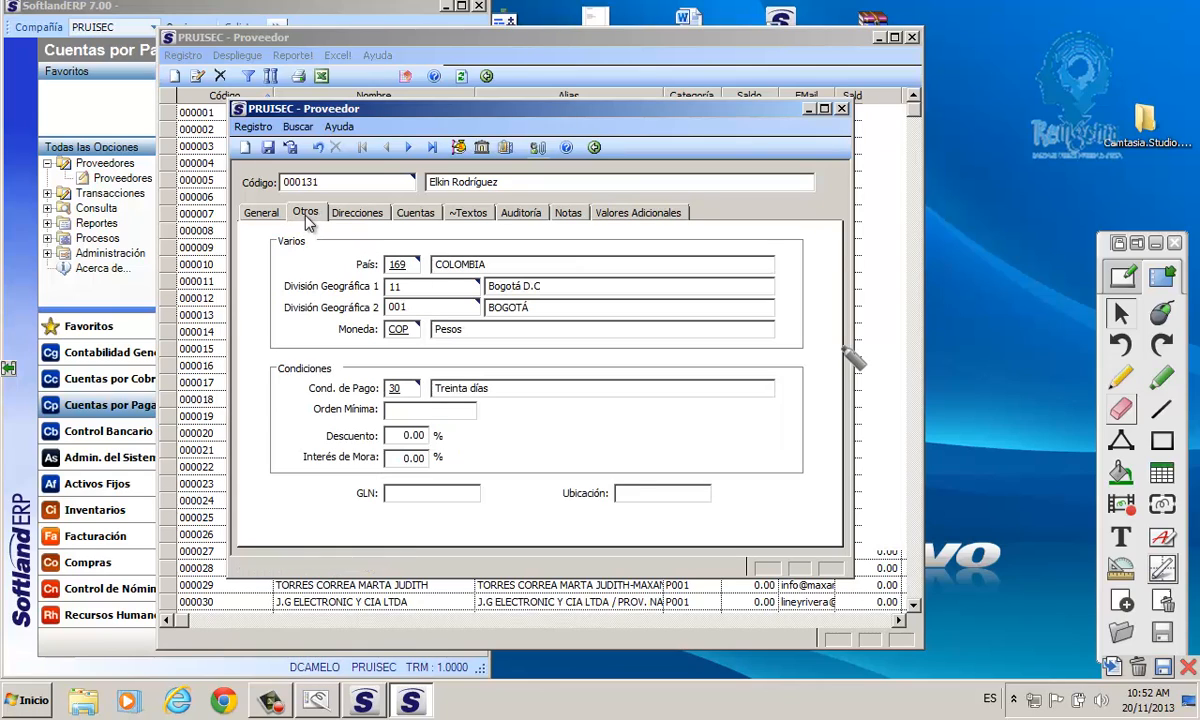
- Check the country, department and city codes on the Otros page
left_click(392, 264)
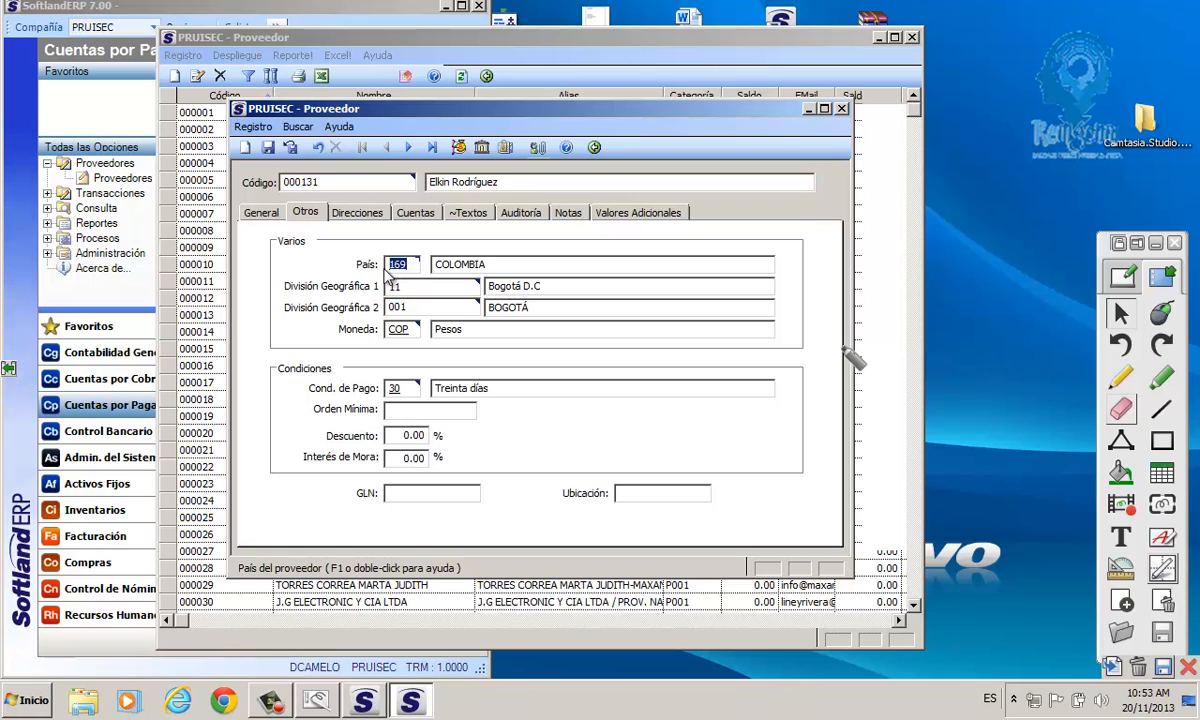
key("Tab")
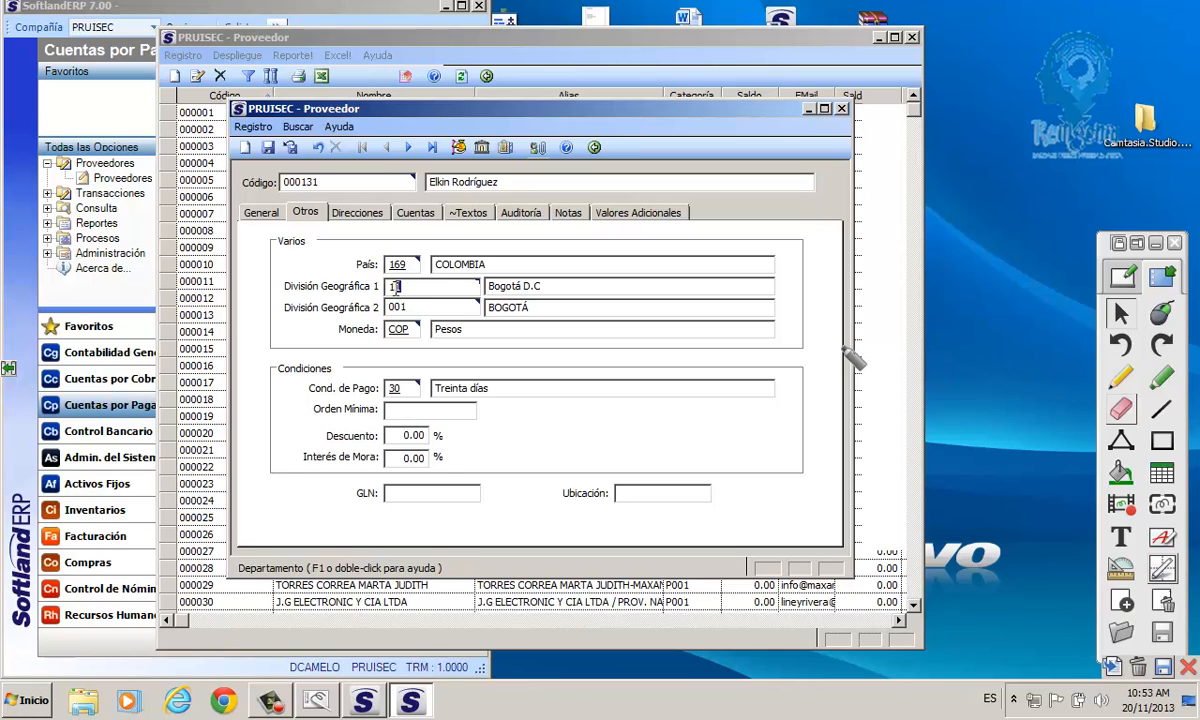
key("Tab")
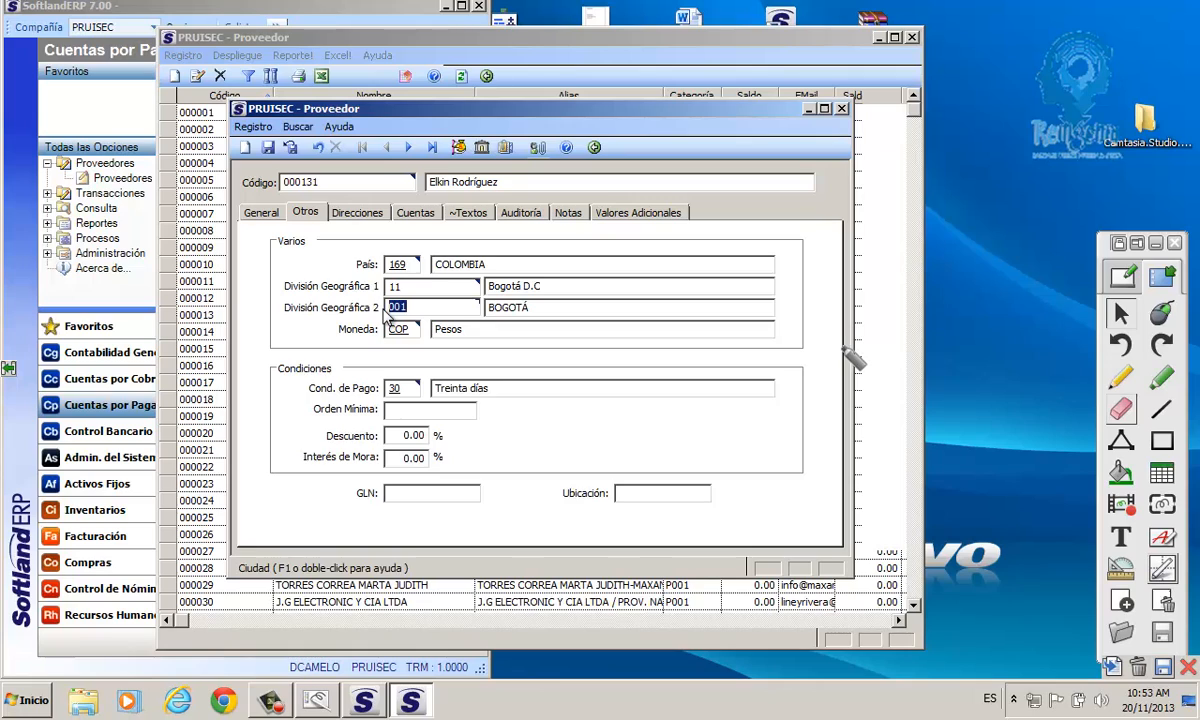
left_click(639, 213)
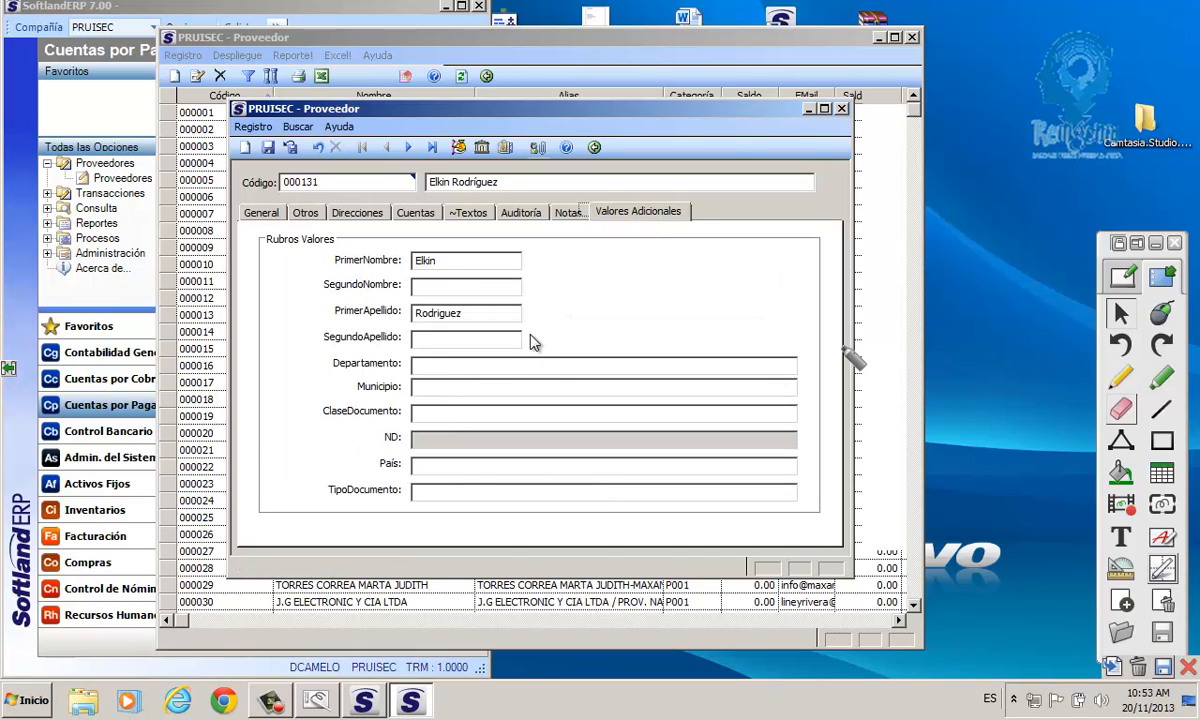
- Enter Departamento 11, Municipio 001, País 169, and 13 for ClaseDocumento and TipoDocumento
left_click(423, 366)
type("1")
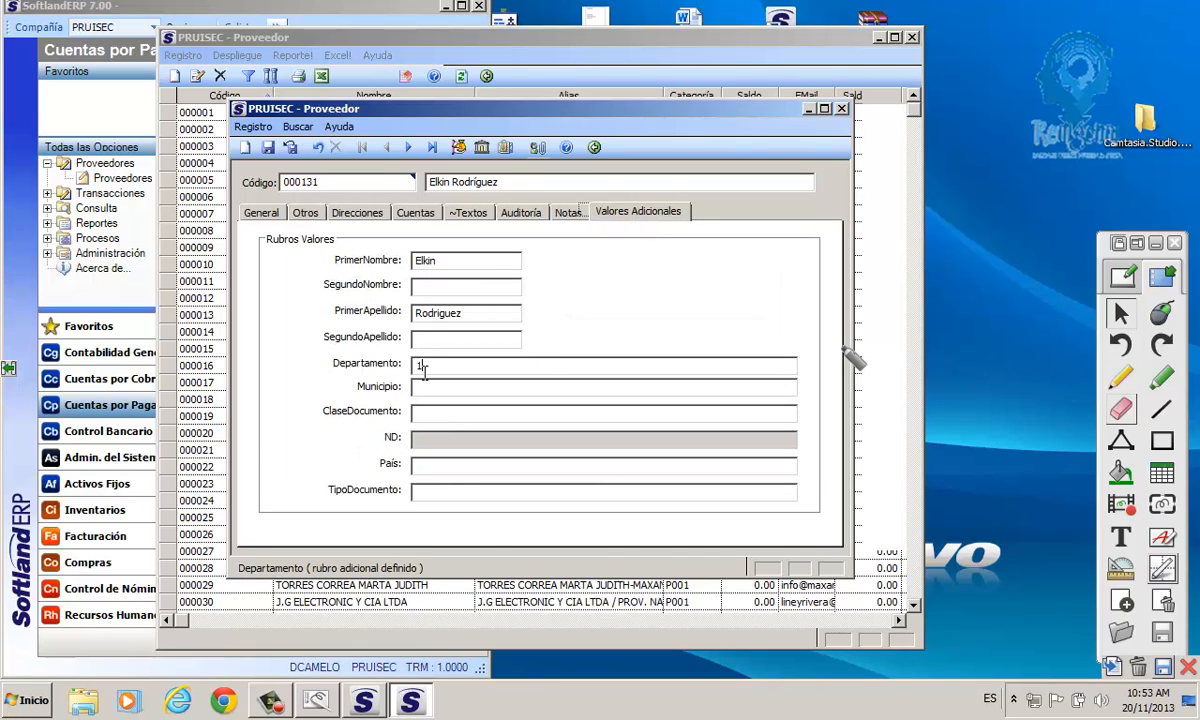
type("1")
left_click(430, 391)
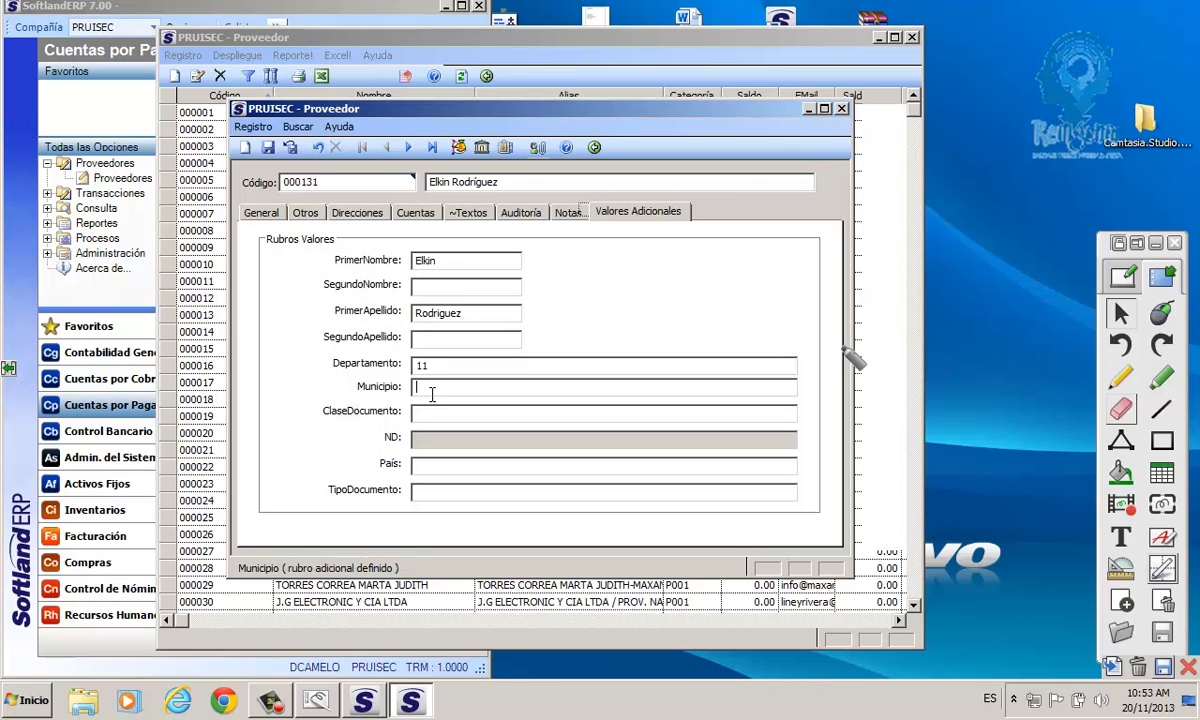
type("001")
left_click(428, 470)
type("169")
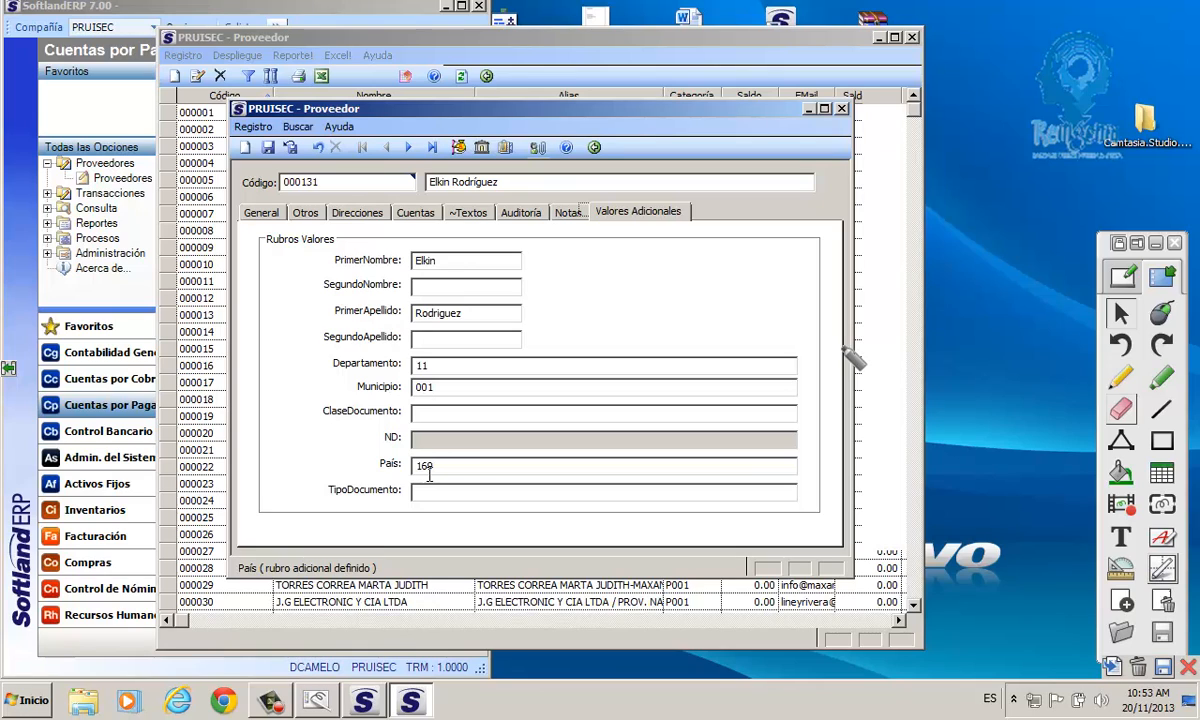
left_click(420, 413)
left_click(421, 494)
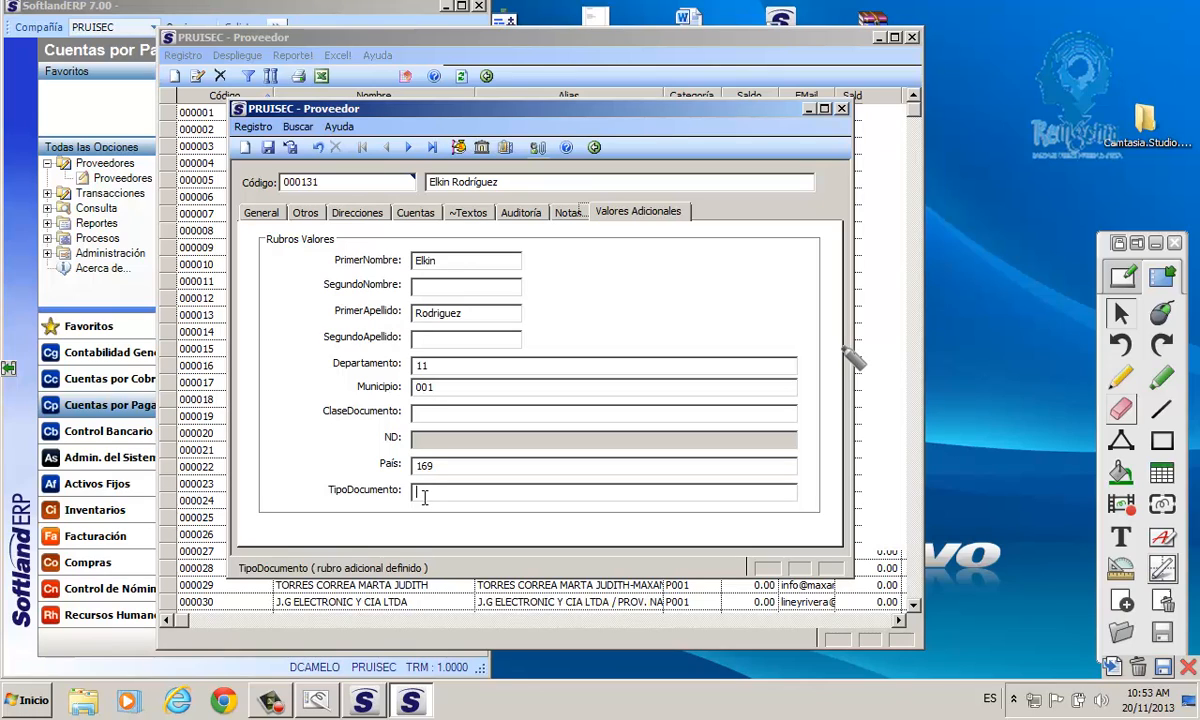
left_click(425, 414)
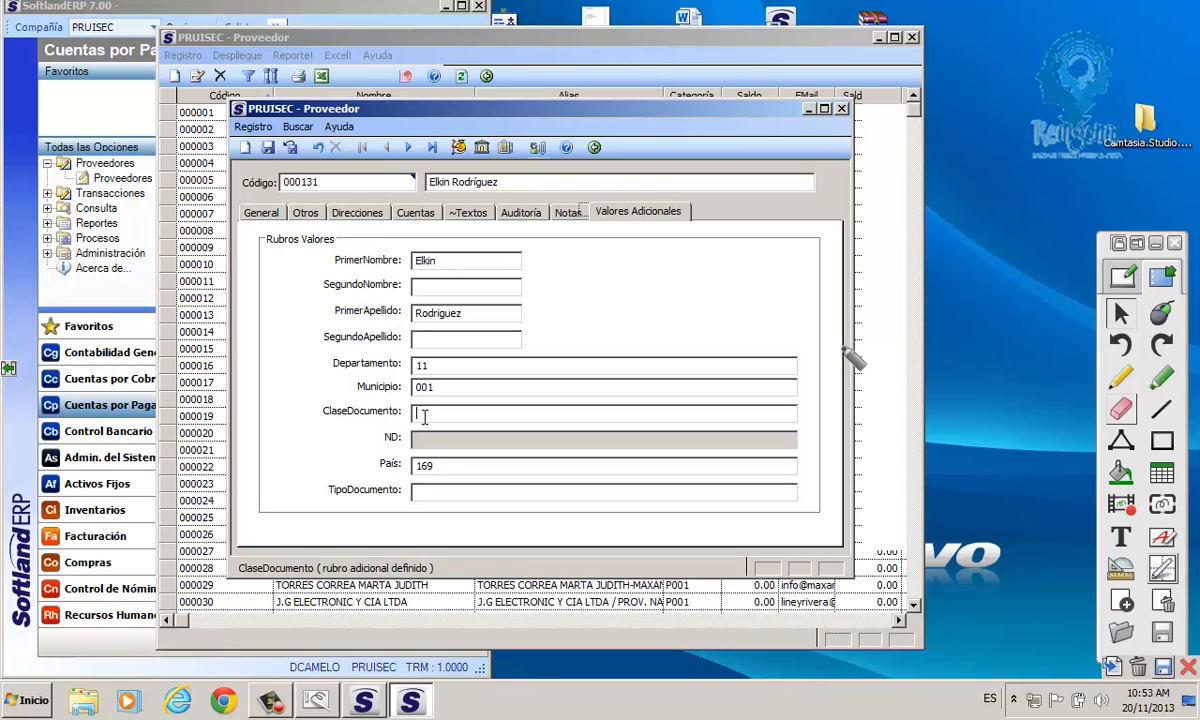
type("13")
left_click(425, 492)
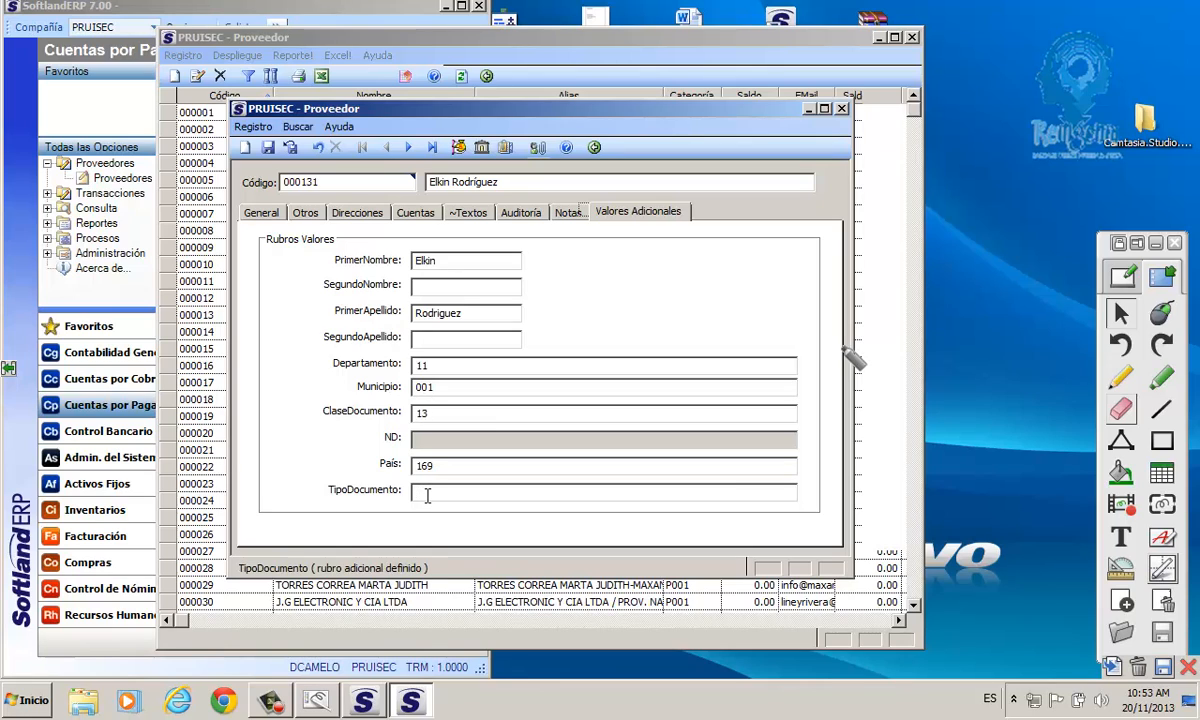
type("13")
- Review the name values and change ClaseDocumento and TipoDocumento to 31
double_click(420, 413)
double_click(430, 260)
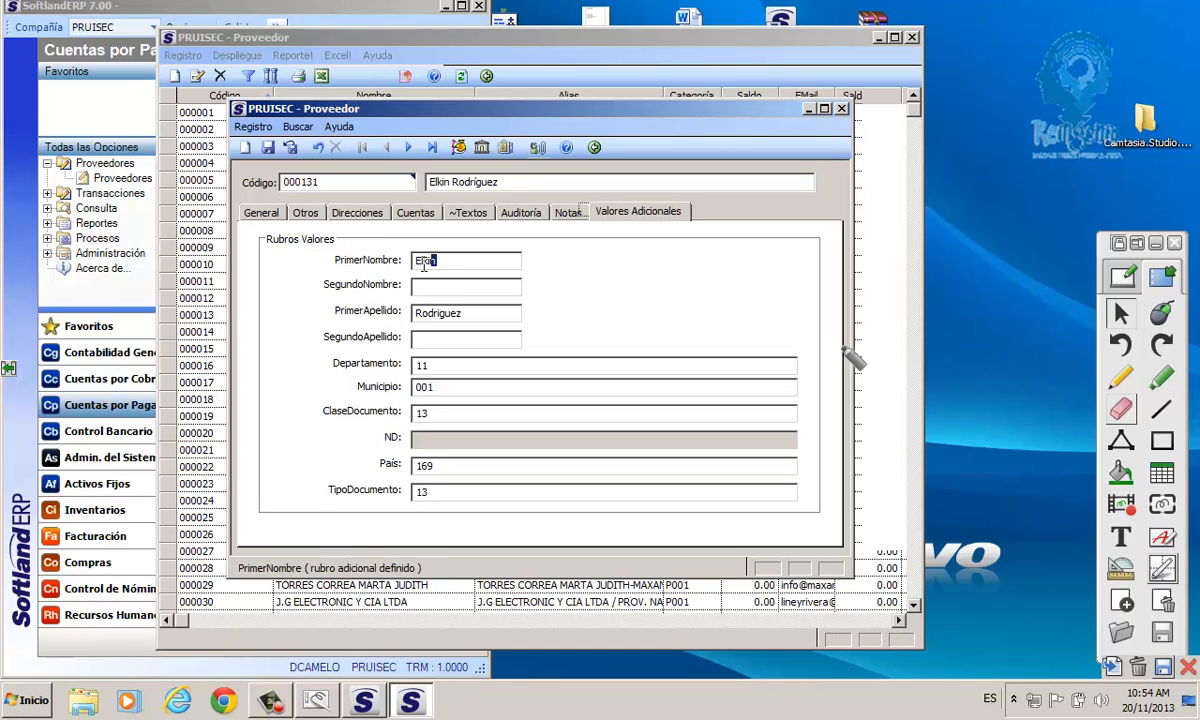
left_click(460, 314)
left_click_drag(460, 314, 410, 318)
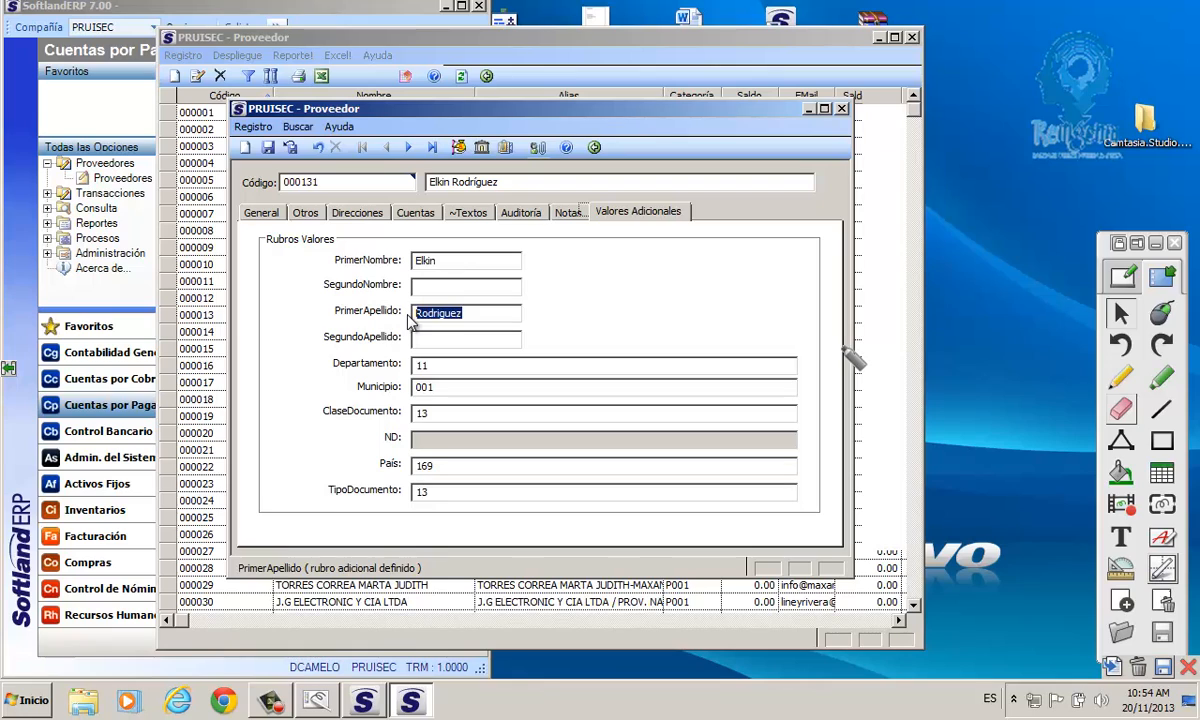
double_click(416, 414)
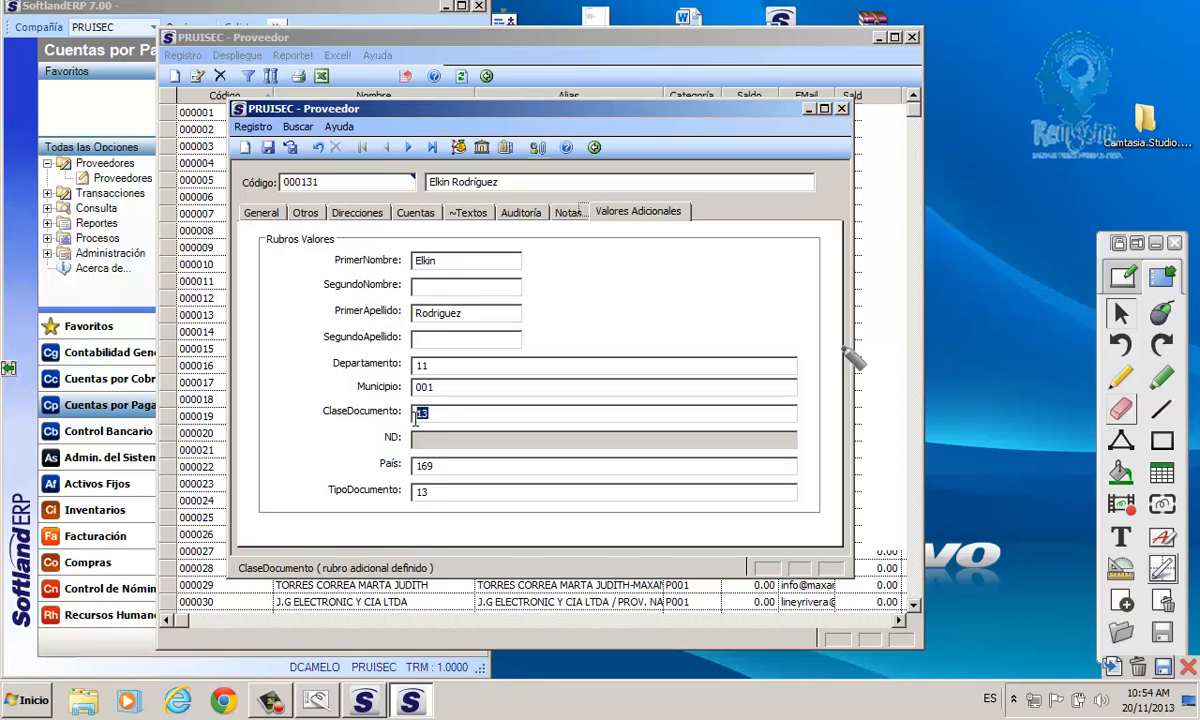
type("31")
double_click(417, 492)
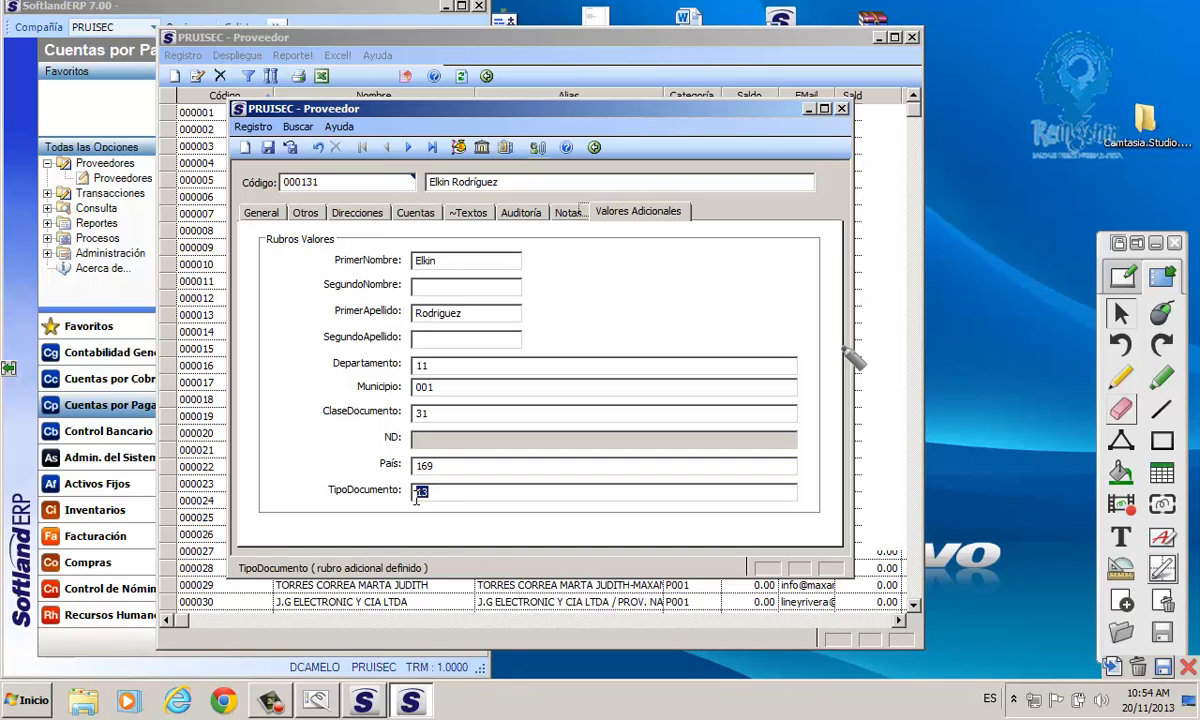
type("31")
- Select the supplier name and the País value 169 to check them
left_click_drag(514, 183, 430, 186)
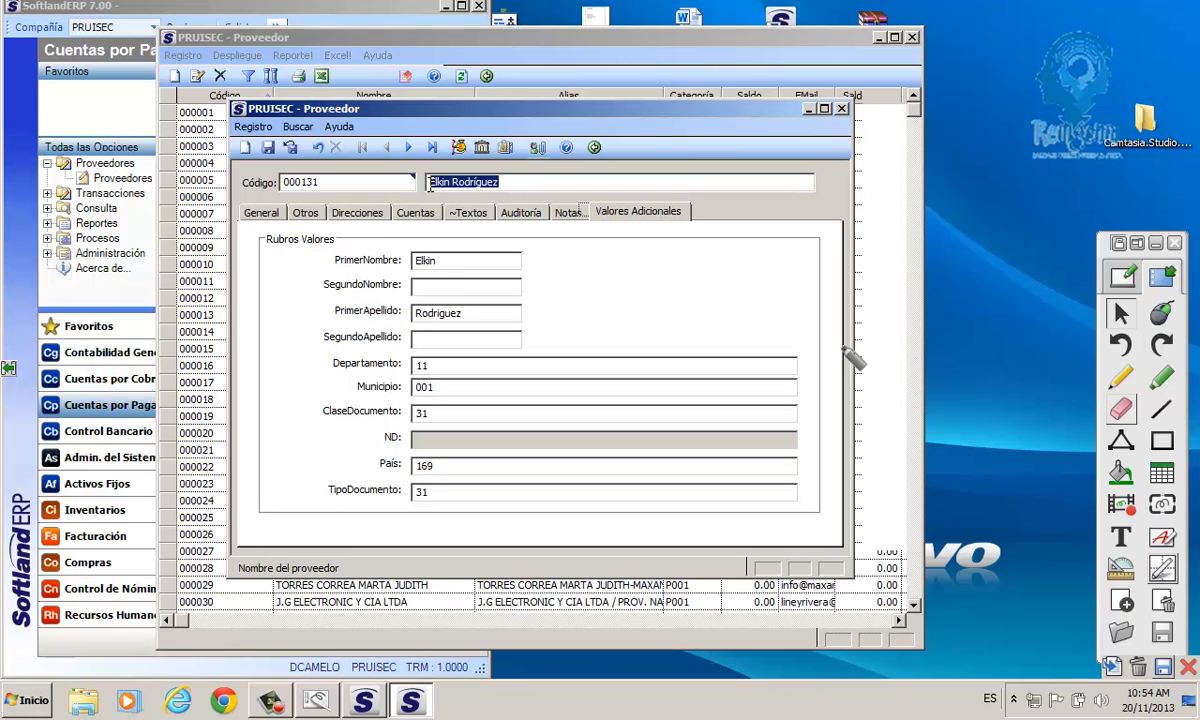
left_click(509, 183)
left_click_drag(509, 183, 418, 181)
left_click(432, 466)
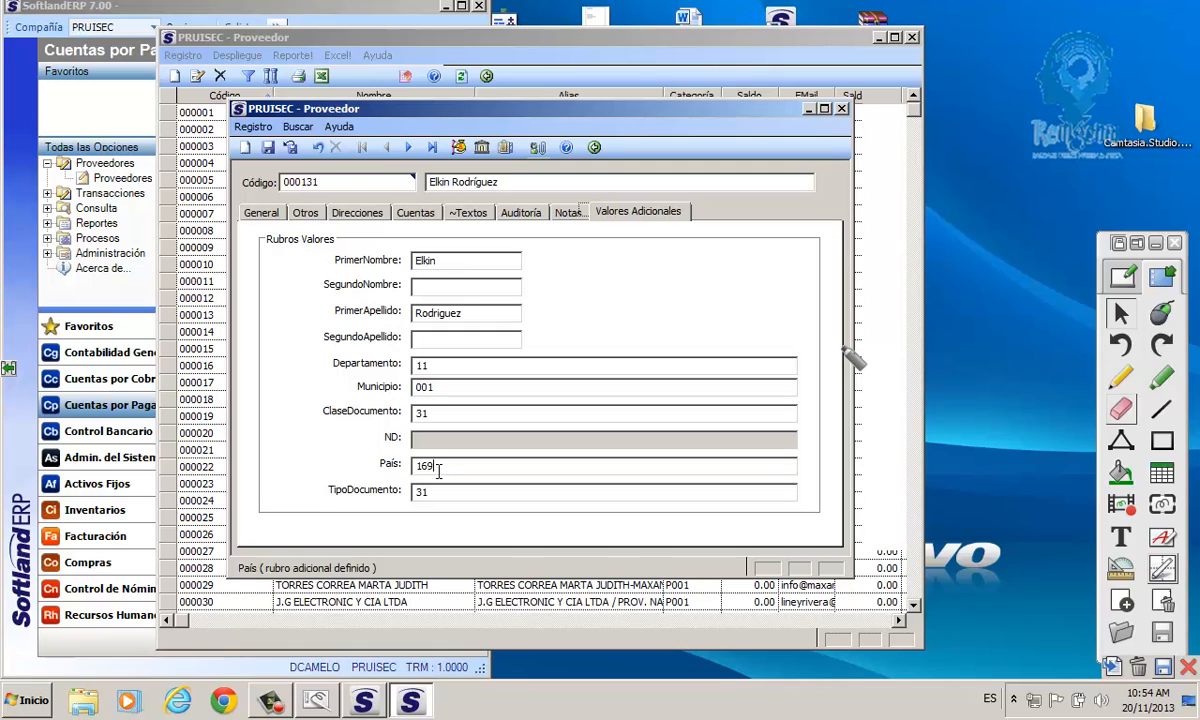
left_click_drag(432, 466, 415, 476)
- Set TipoDocumento and ClaseDocumento back to 13 and save the supplier
left_click(424, 413)
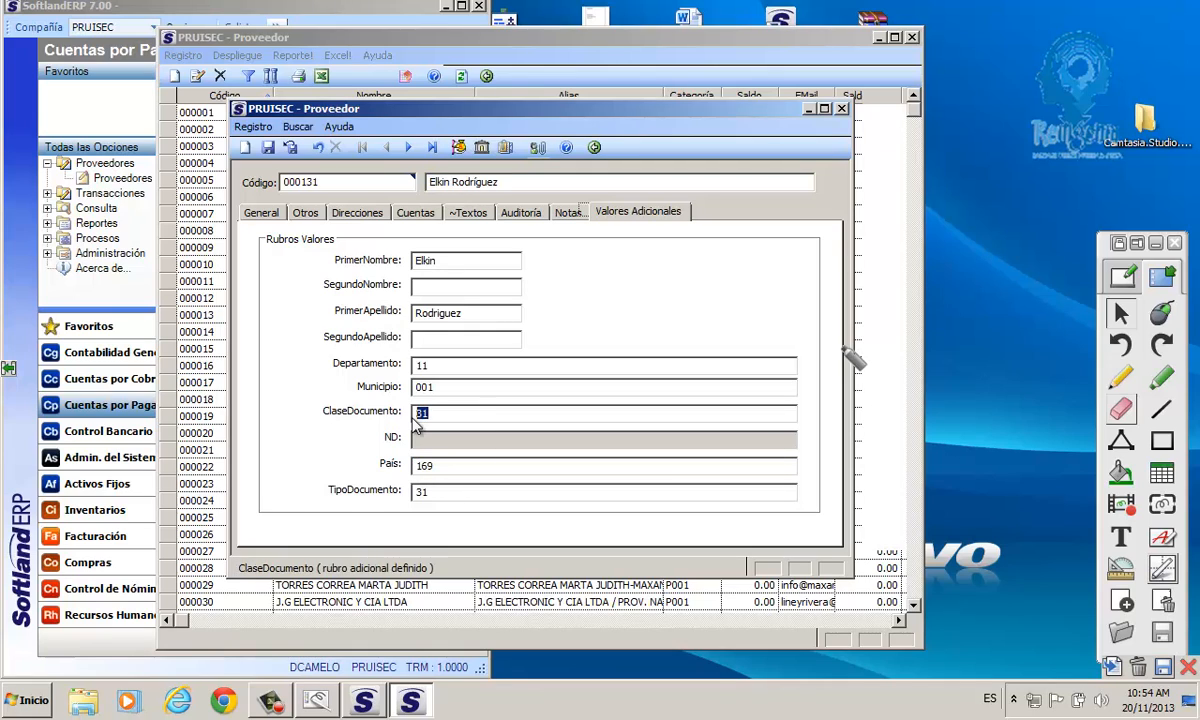
left_click(428, 492)
left_click_drag(428, 492, 415, 503)
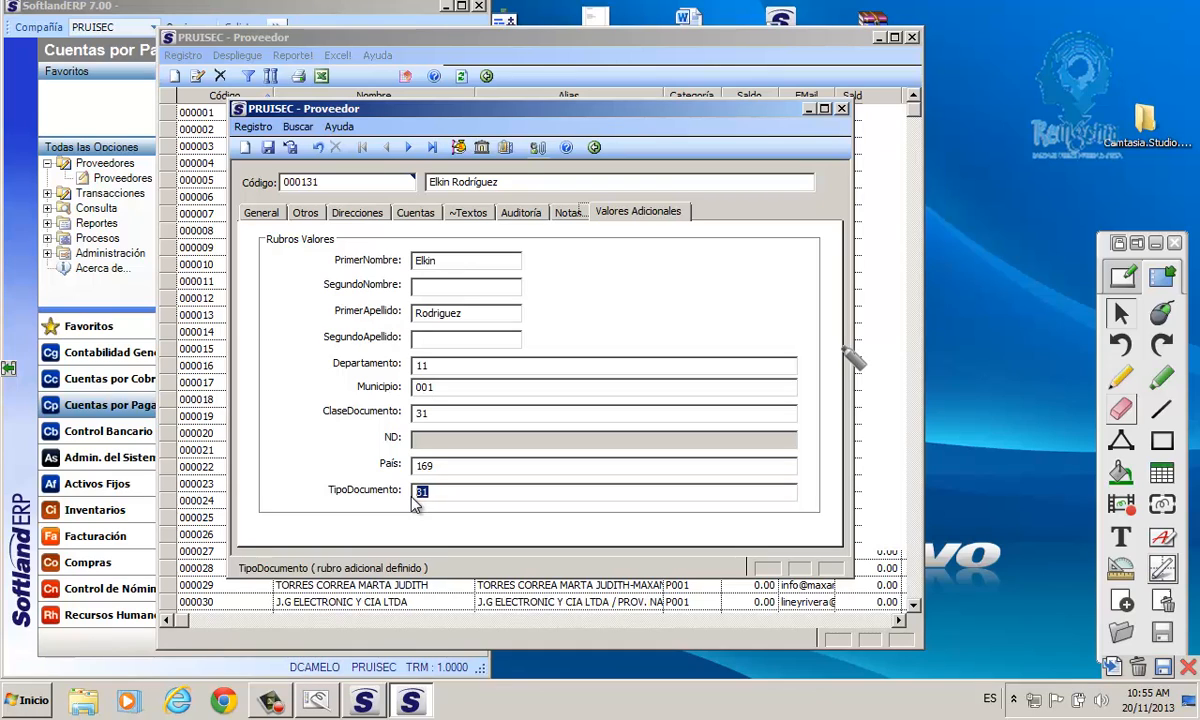
type("13")
key("Return")
key("Up")
key("Up")
key("Up")
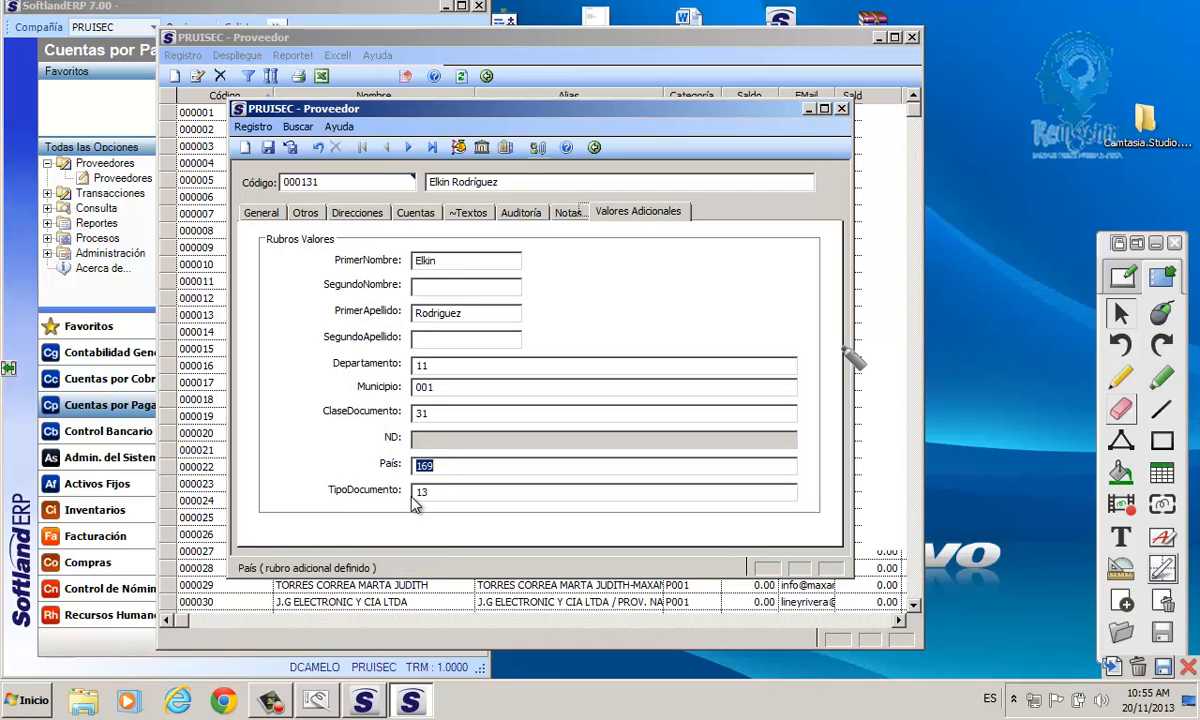
type("13")
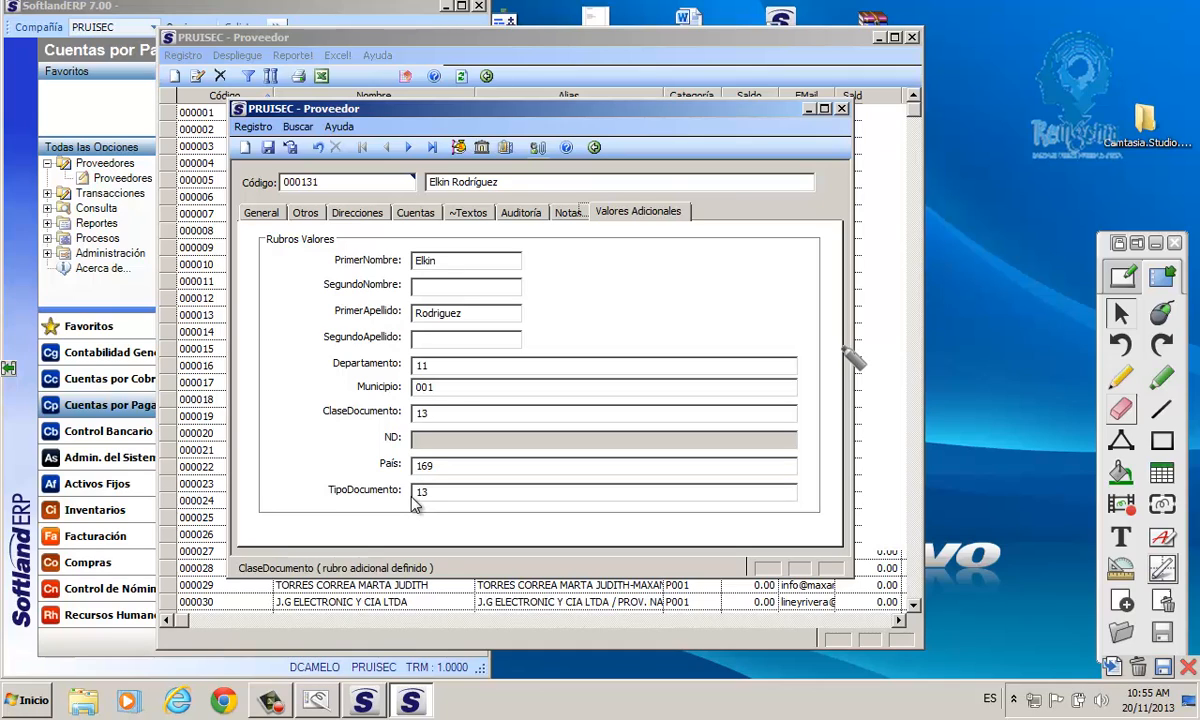
left_click(268, 148)
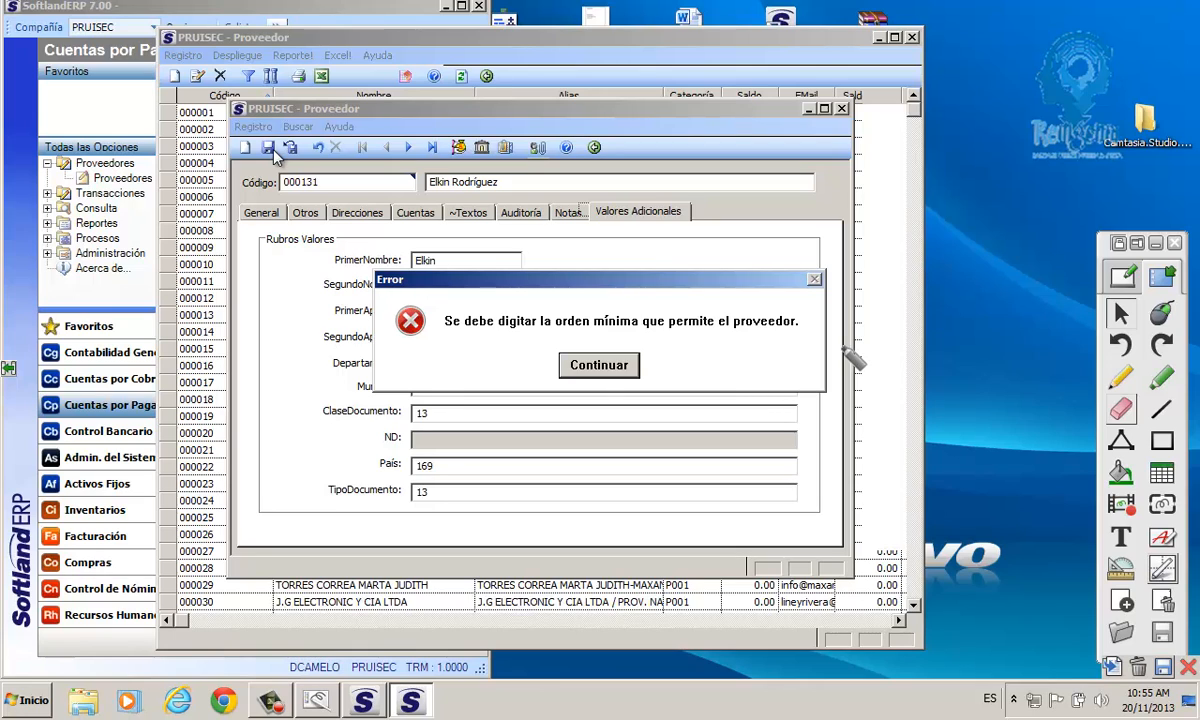
- Dismiss the minimum-order error and try saving the supplier again
left_click(598, 370)
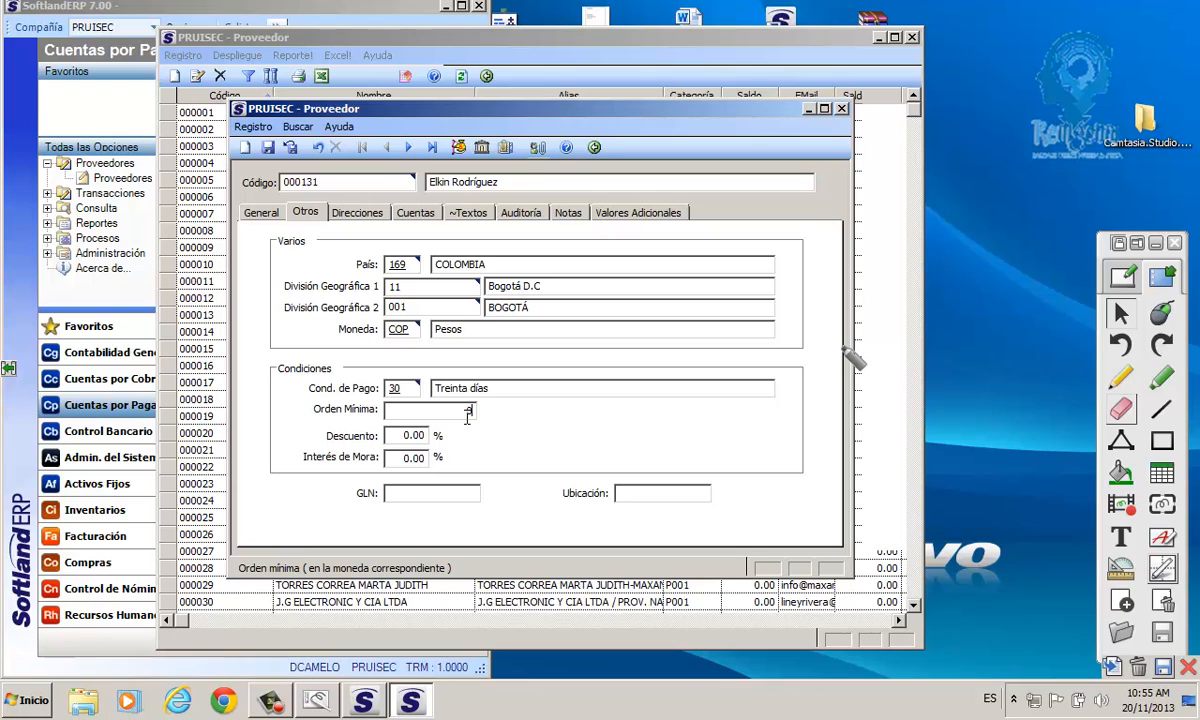
left_click(274, 149)
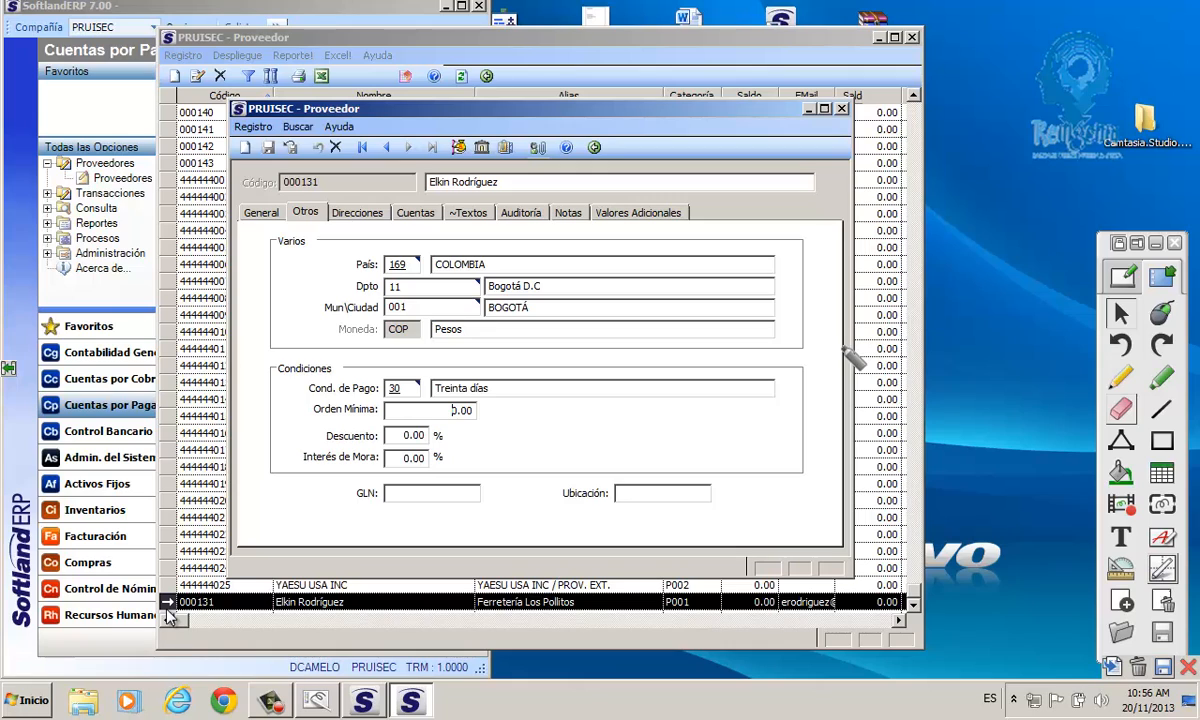
- Start a new supplier and try the PROV01 sequence from the Consecutivos list
left_click(247, 151)
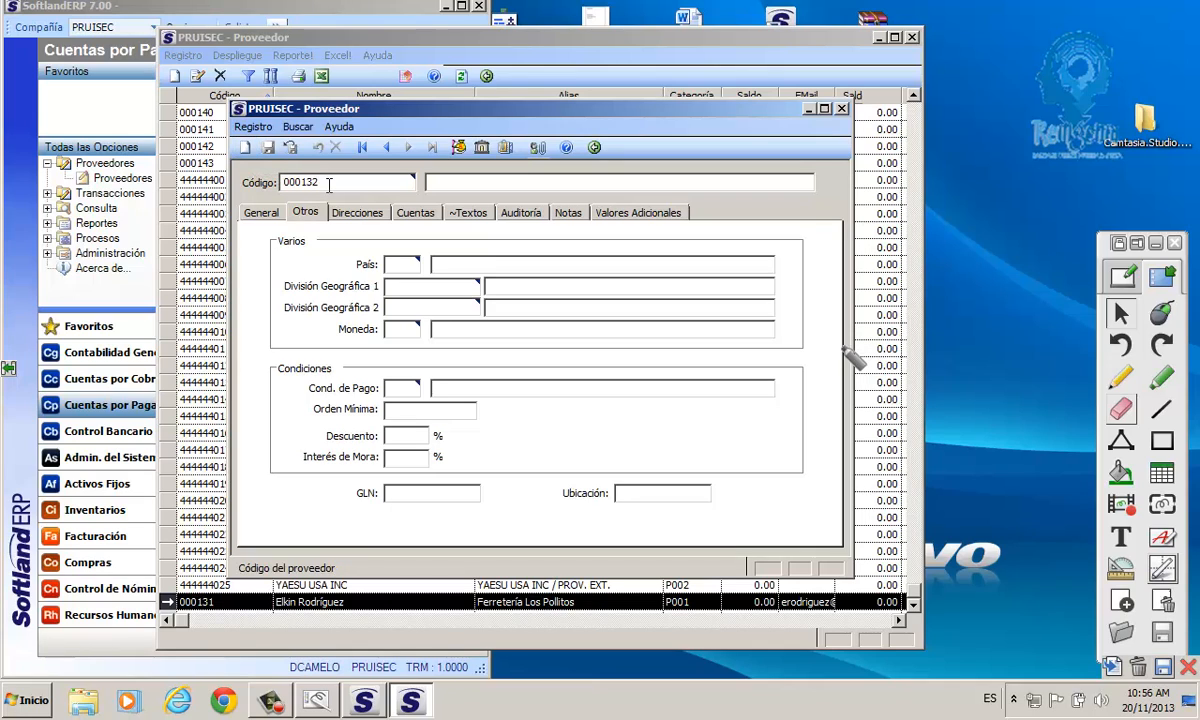
key("BackSpace")
key("BackSpace")
key("BackSpace")
key("BackSpace")
key("BackSpace")
key("BackSpace")
double_click(320, 182)
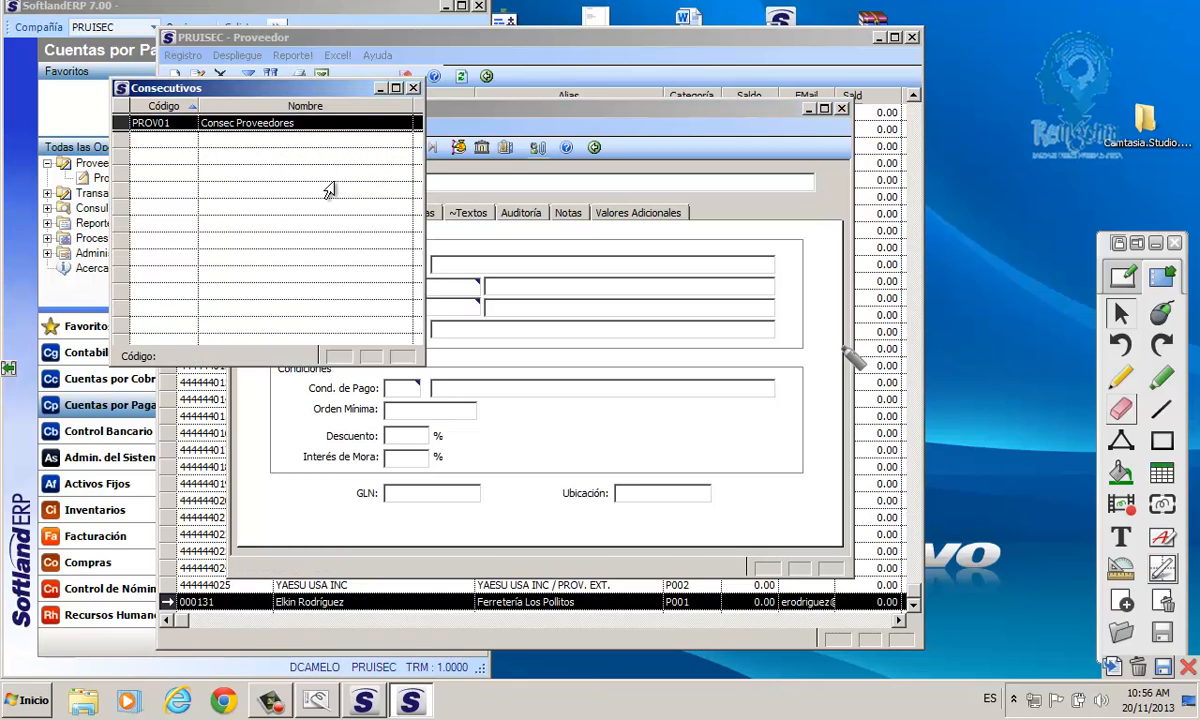
double_click(158, 125)
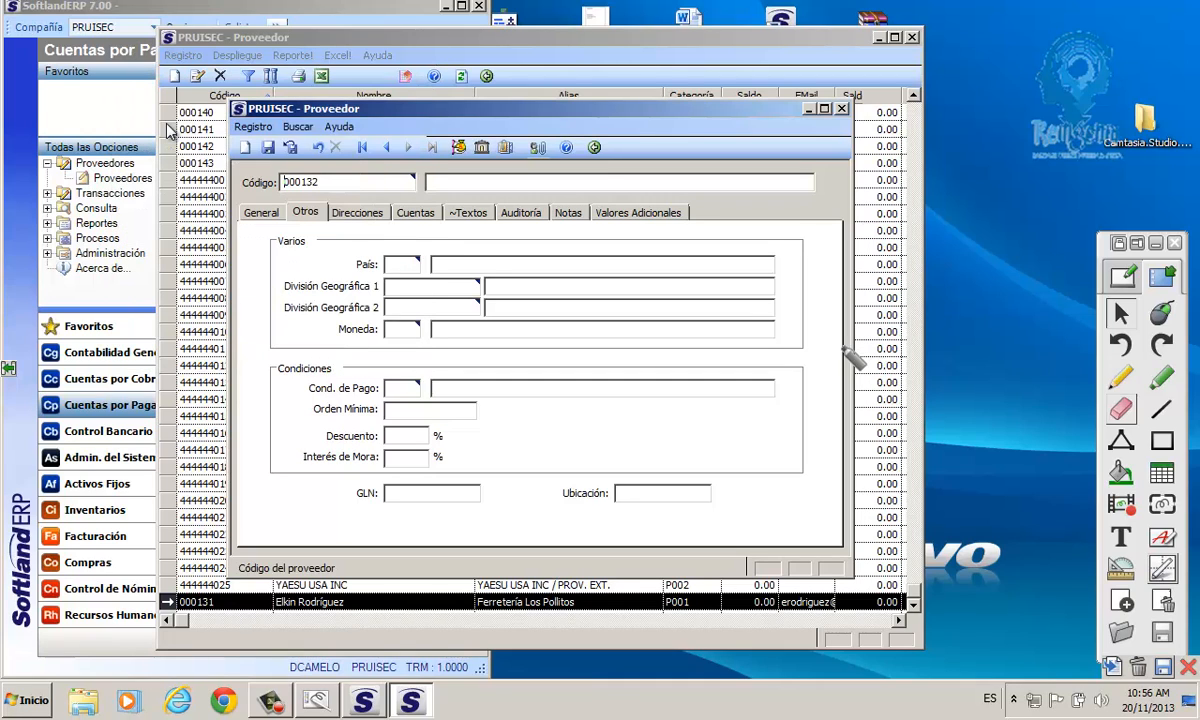
double_click(283, 182)
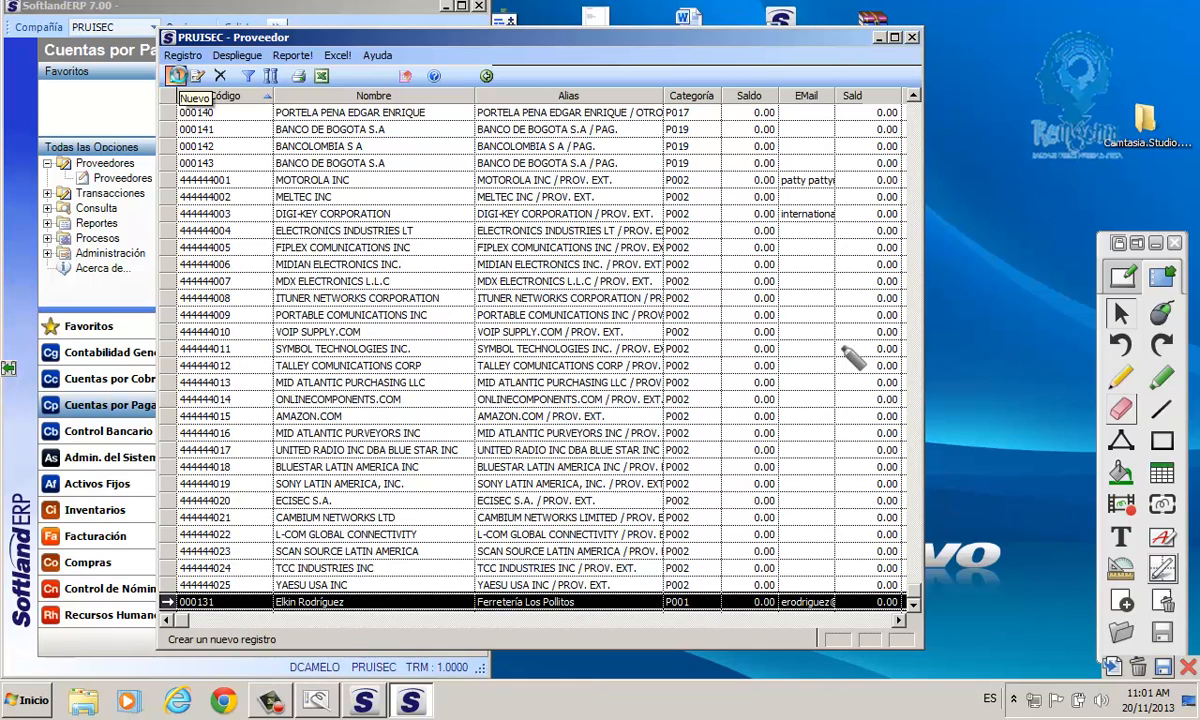
- Start another new supplier and delete the prefilled code 000132
left_click(176, 76)
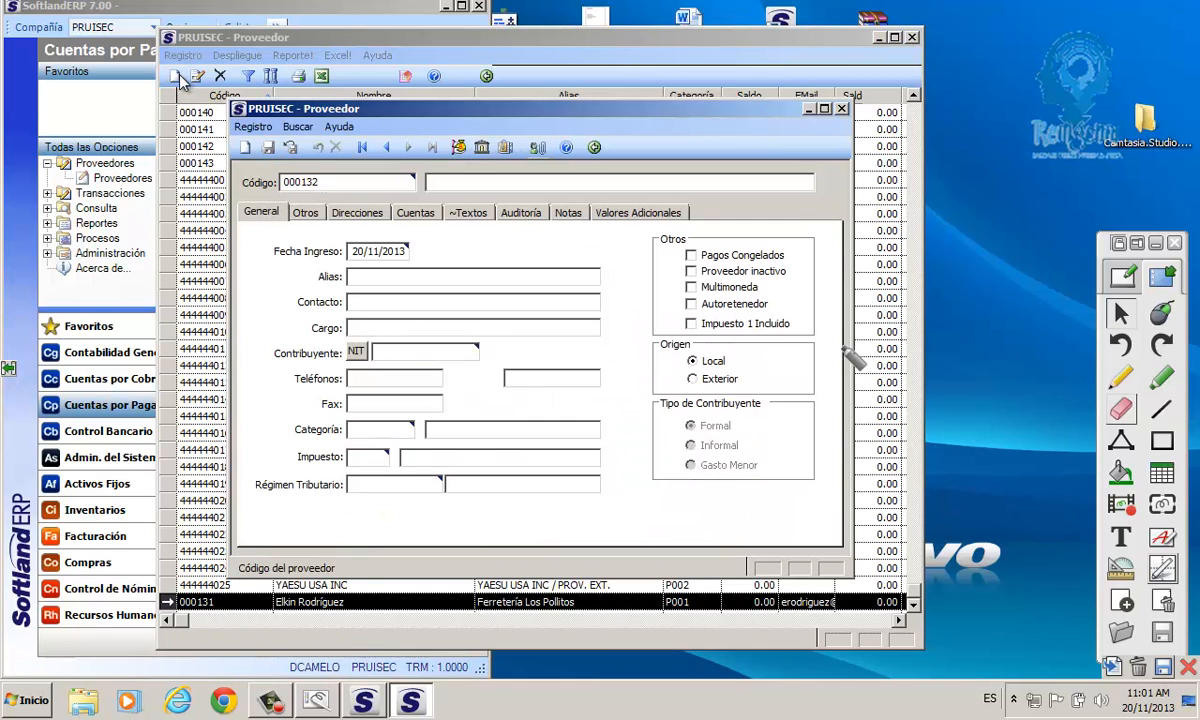
double_click(280, 186)
key("BackSpace")
- Generate the supplier code from the PROV02 Consec Prov Exterior sequence
double_click(301, 184)
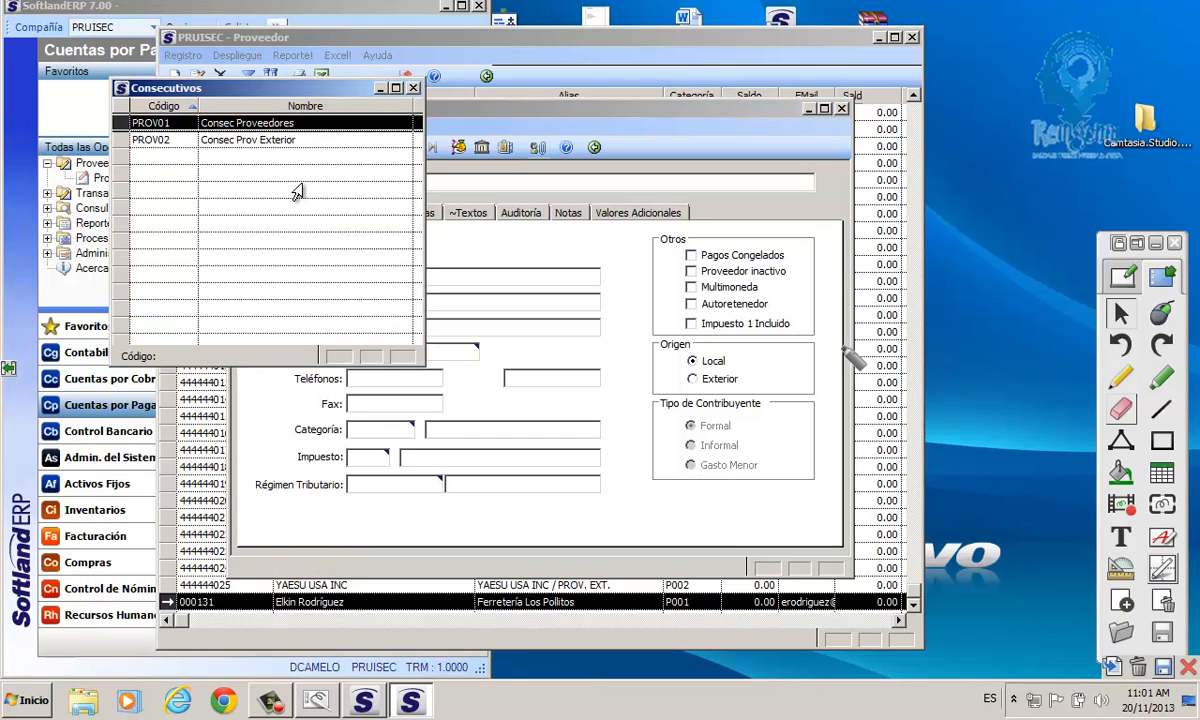
left_click(263, 143)
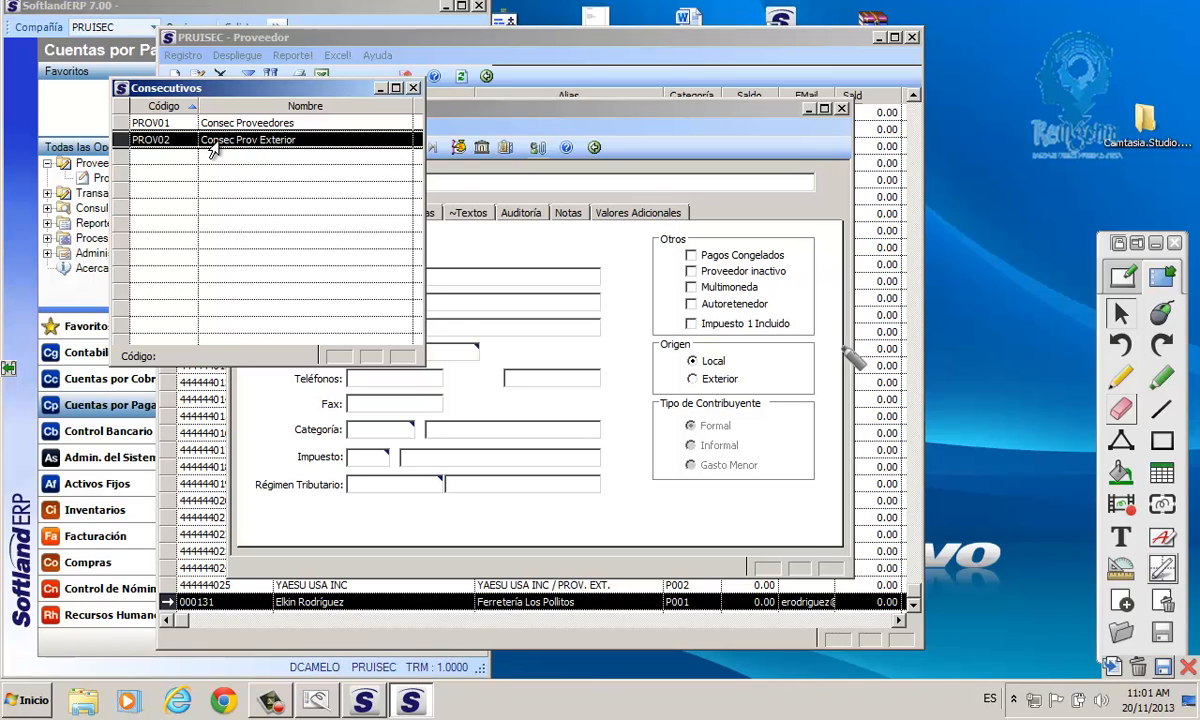
double_click(228, 142)
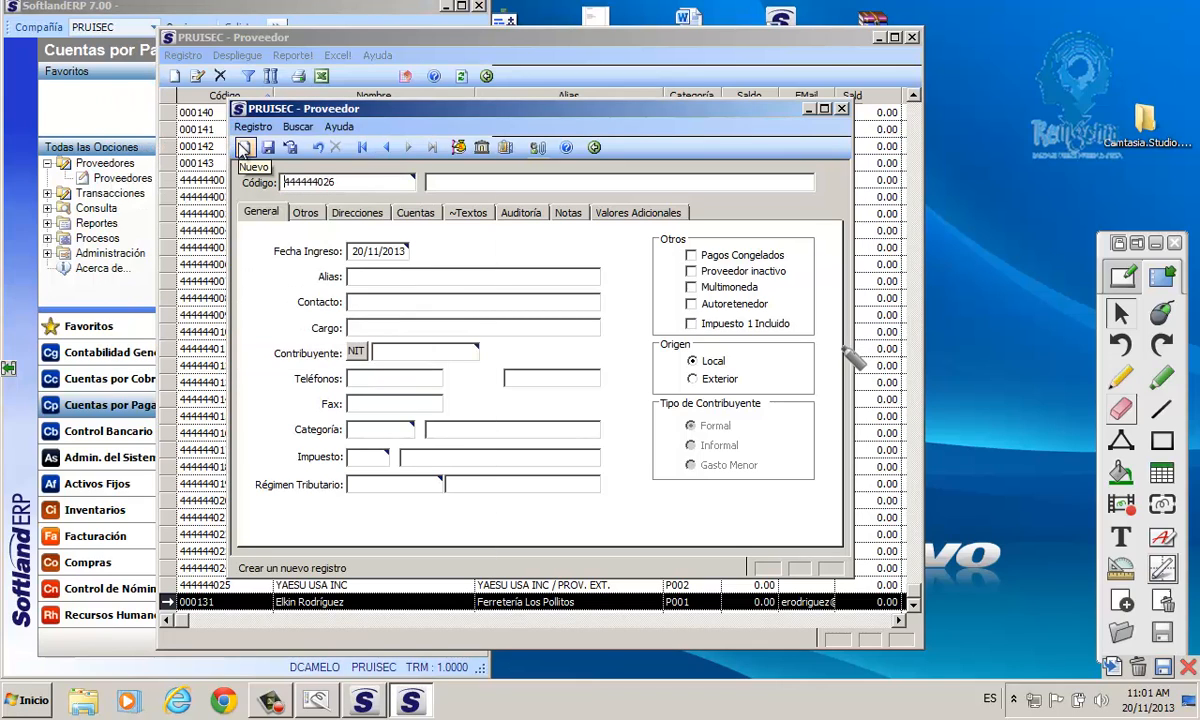
- Mark the supplier's origin as Exterior and move the Proveedor window aside
left_click_drag(336, 182, 320, 187)
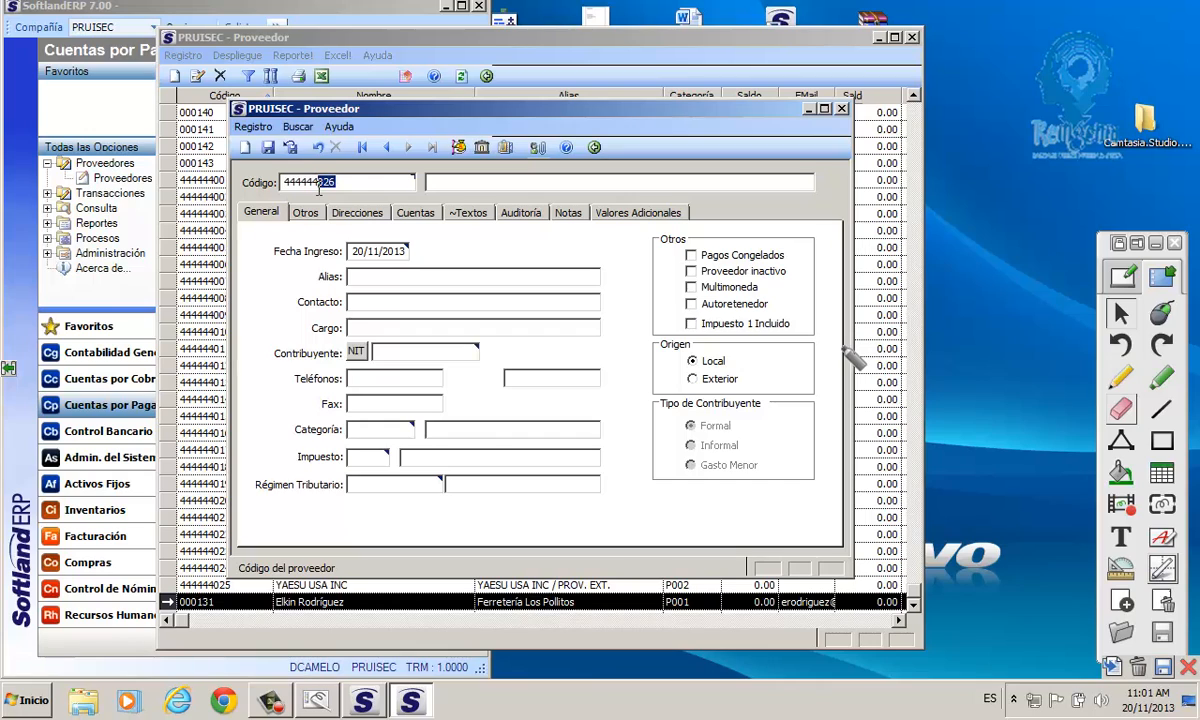
left_click(701, 381)
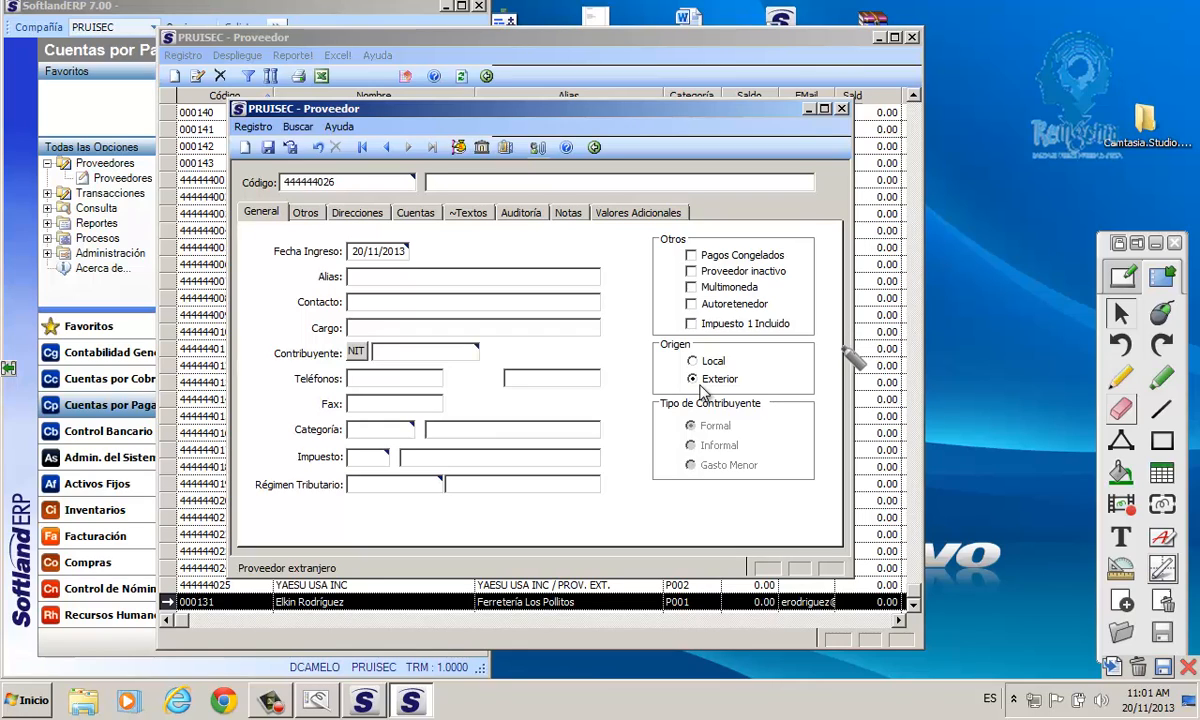
left_click(458, 182)
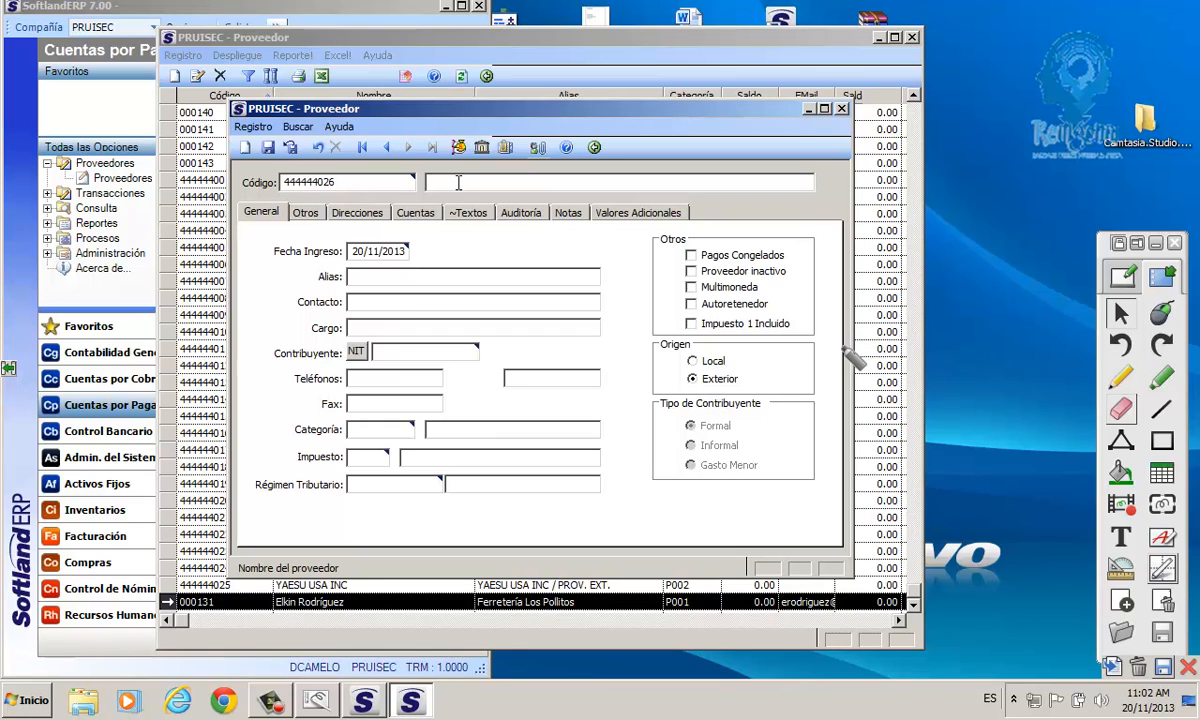
left_click_drag(335, 182, 283, 193)
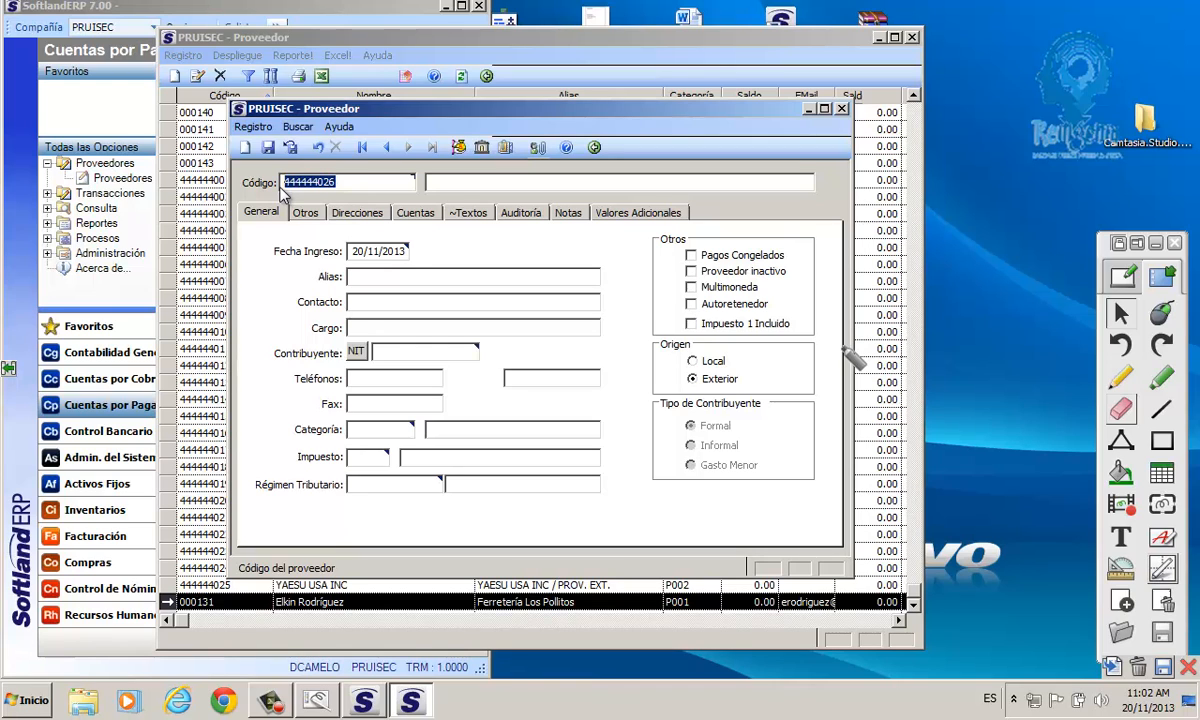
left_click_drag(375, 110, 640, 203)
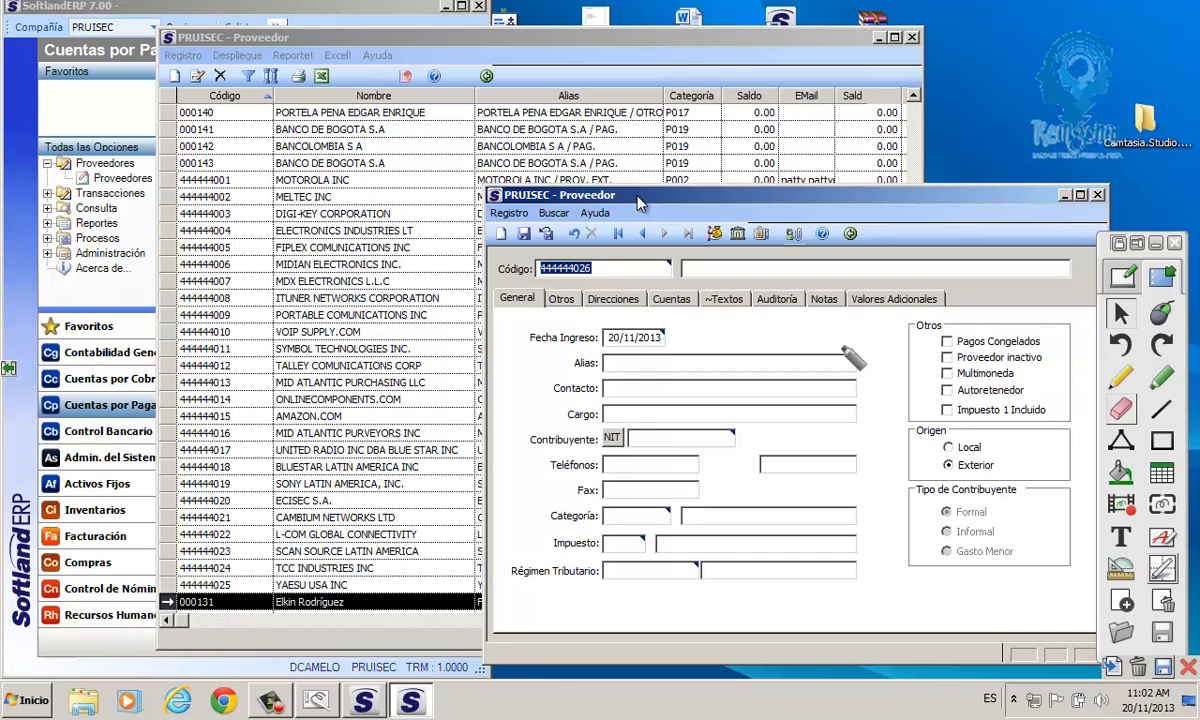
- Enter the supplier name COMSCOPE and the alias COMSCOPE INC
left_click(734, 268)
type("COMSCOPE")
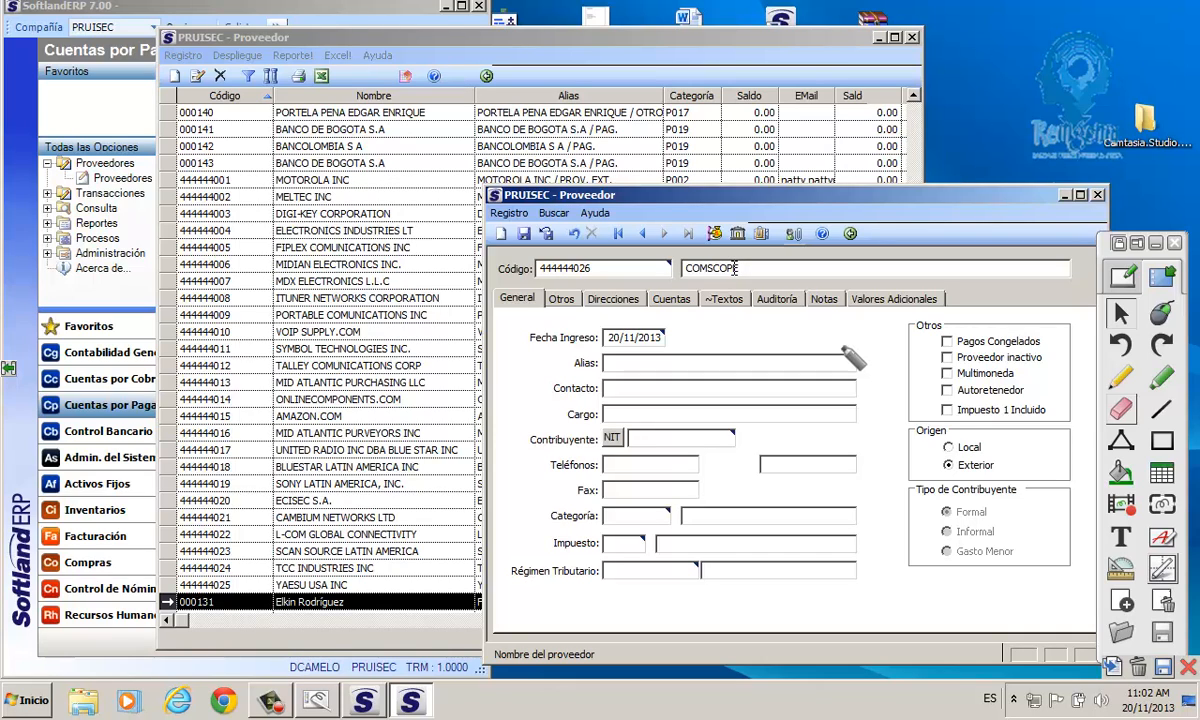
key("shift+Tab")
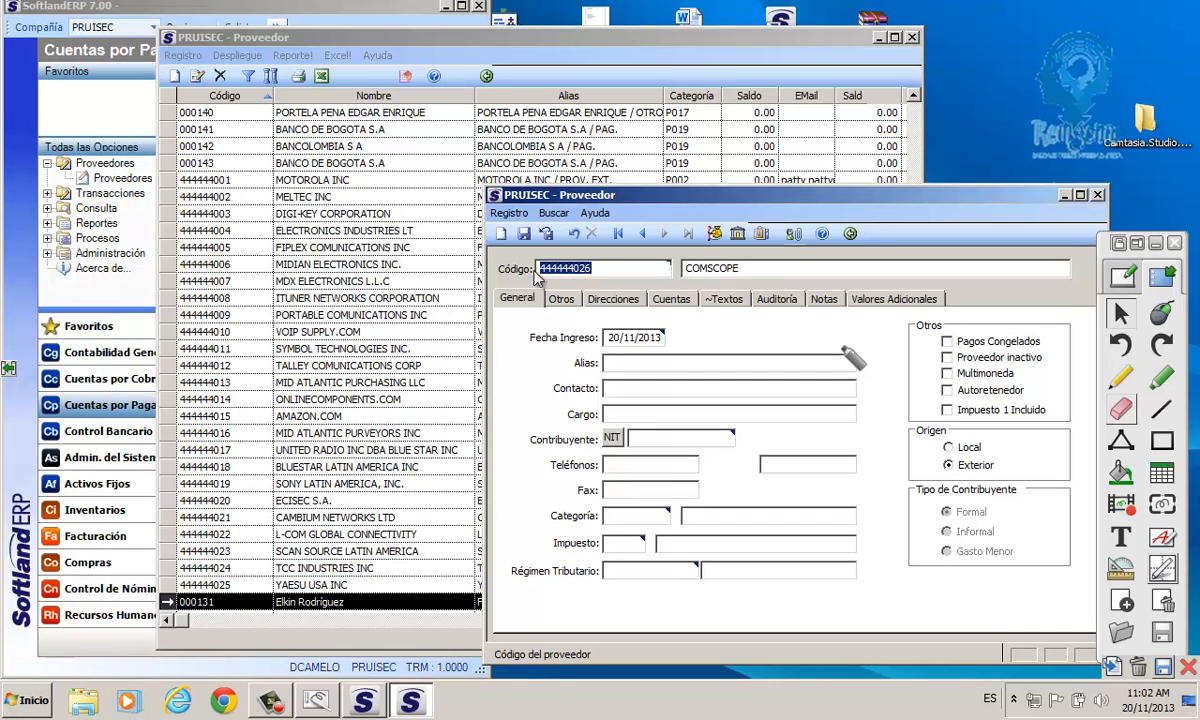
left_click_drag(740, 268, 680, 276)
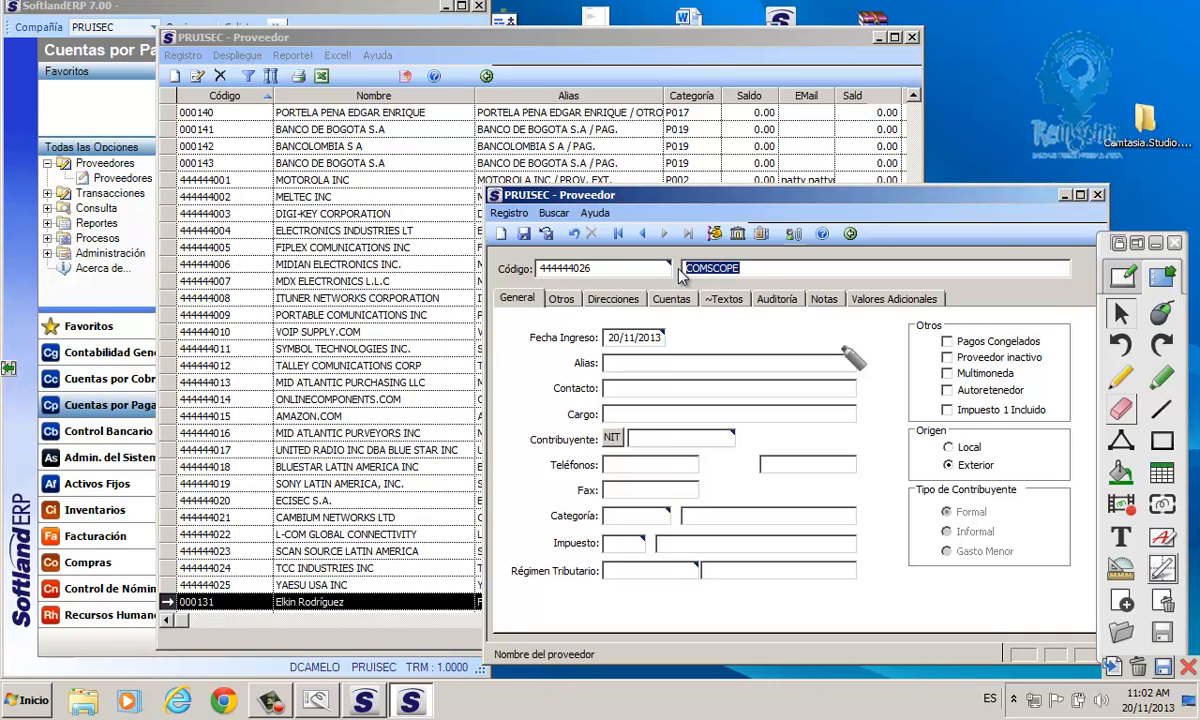
left_click(615, 366)
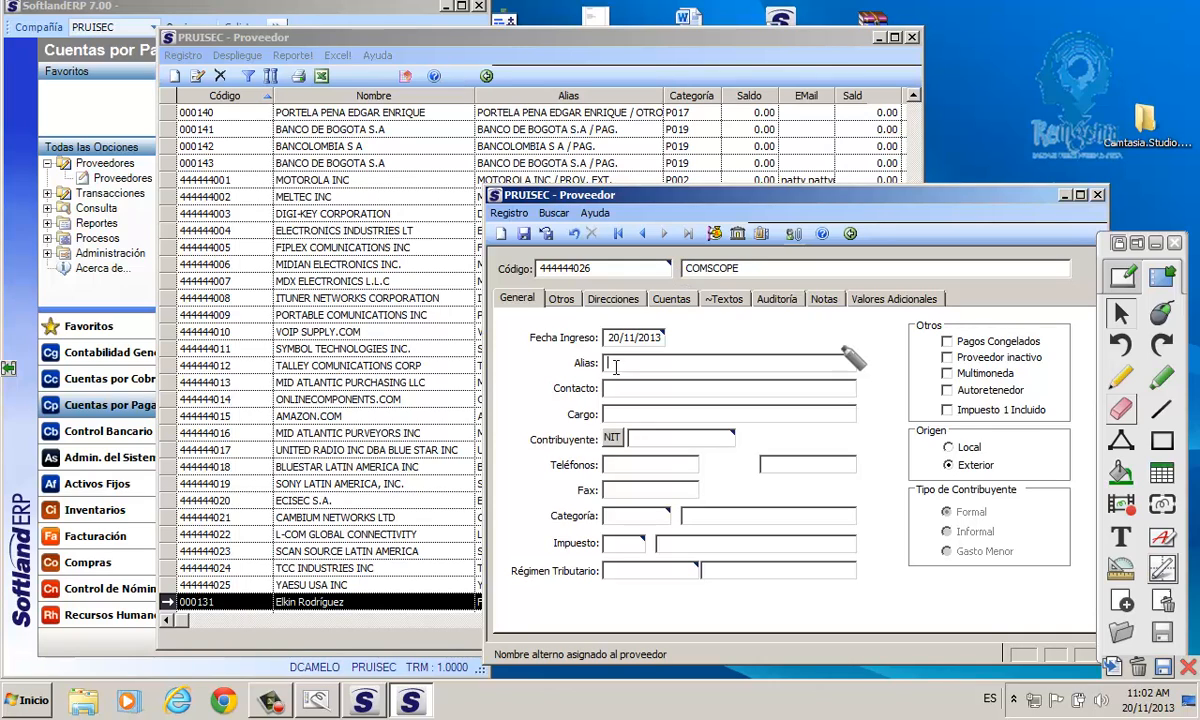
type("COMSCOPE")
type("INC")
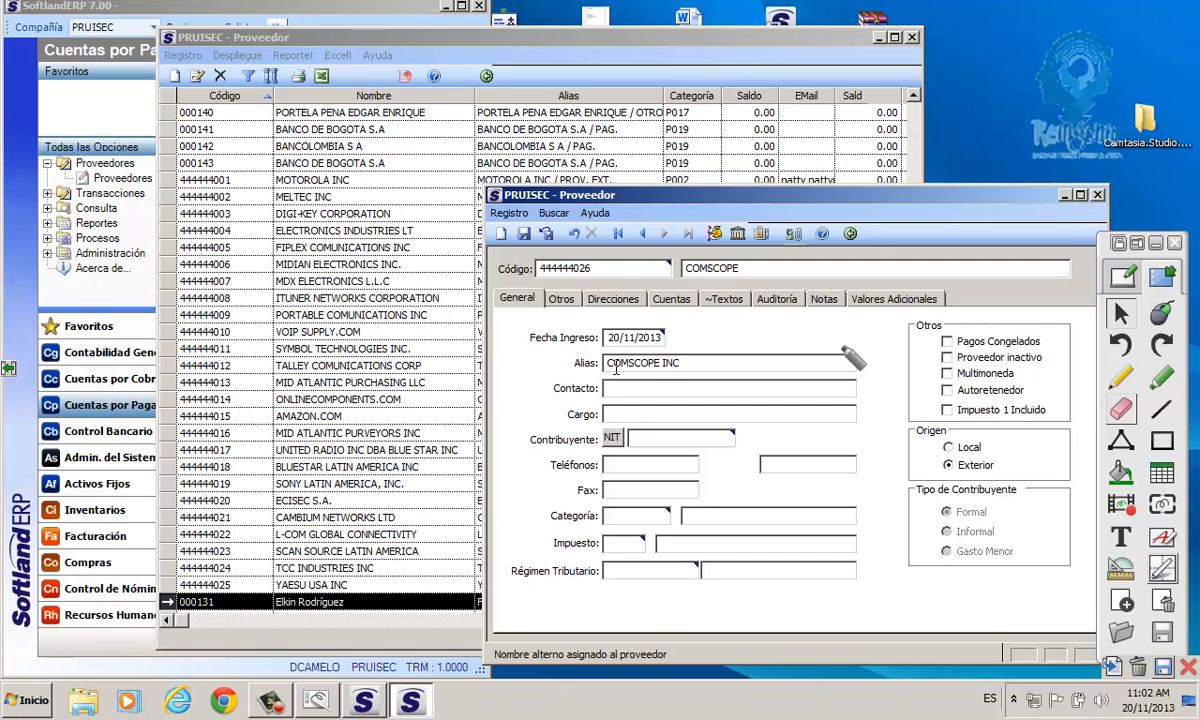
key("Tab")
left_click(625, 337)
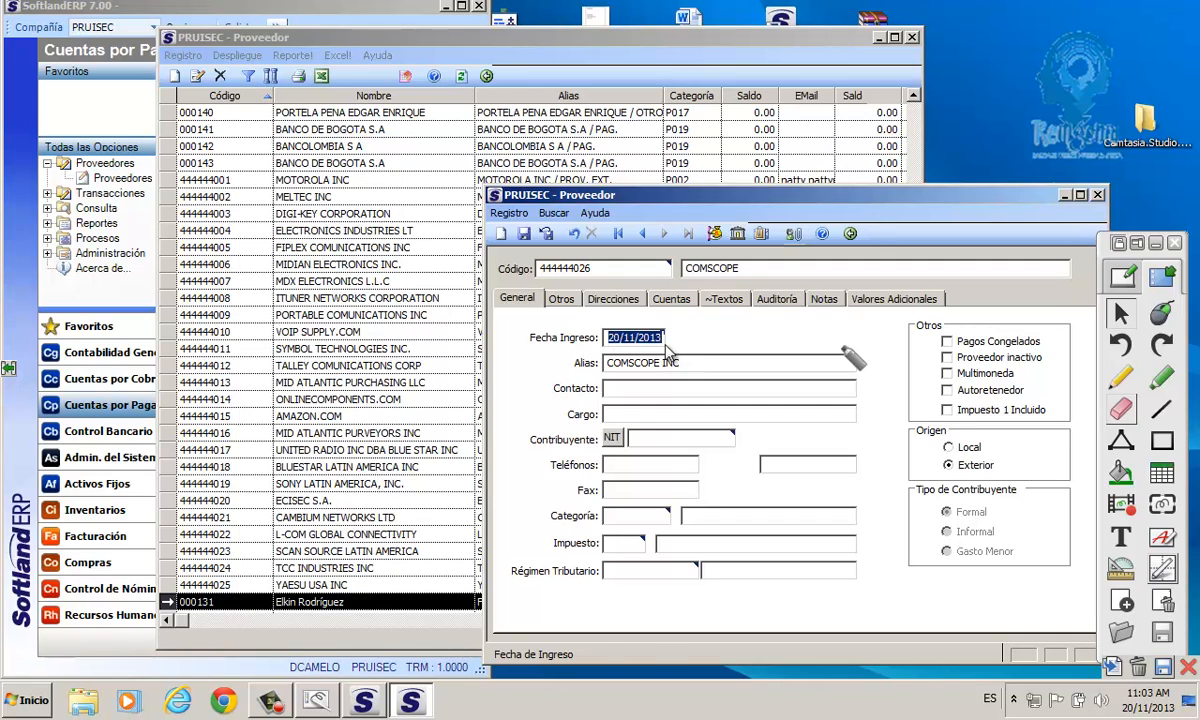
- Enter the contact person's name and job title Representante Latinamerican Sale
left_click(618, 390)
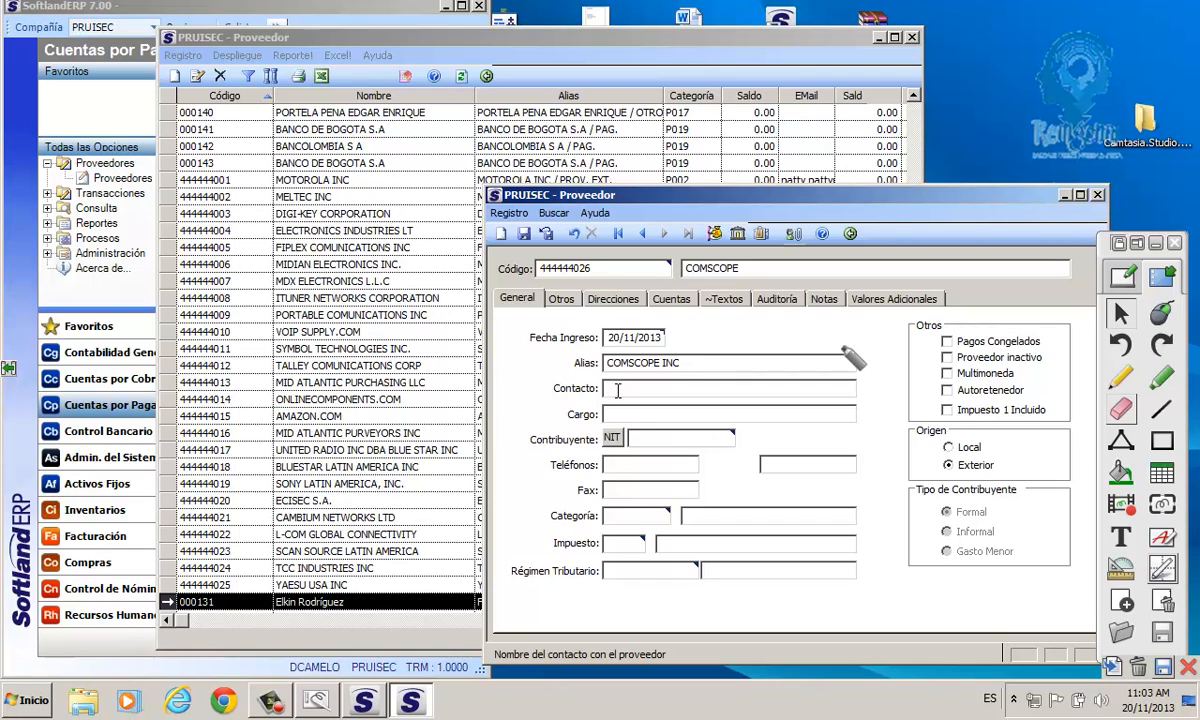
key("Tab")
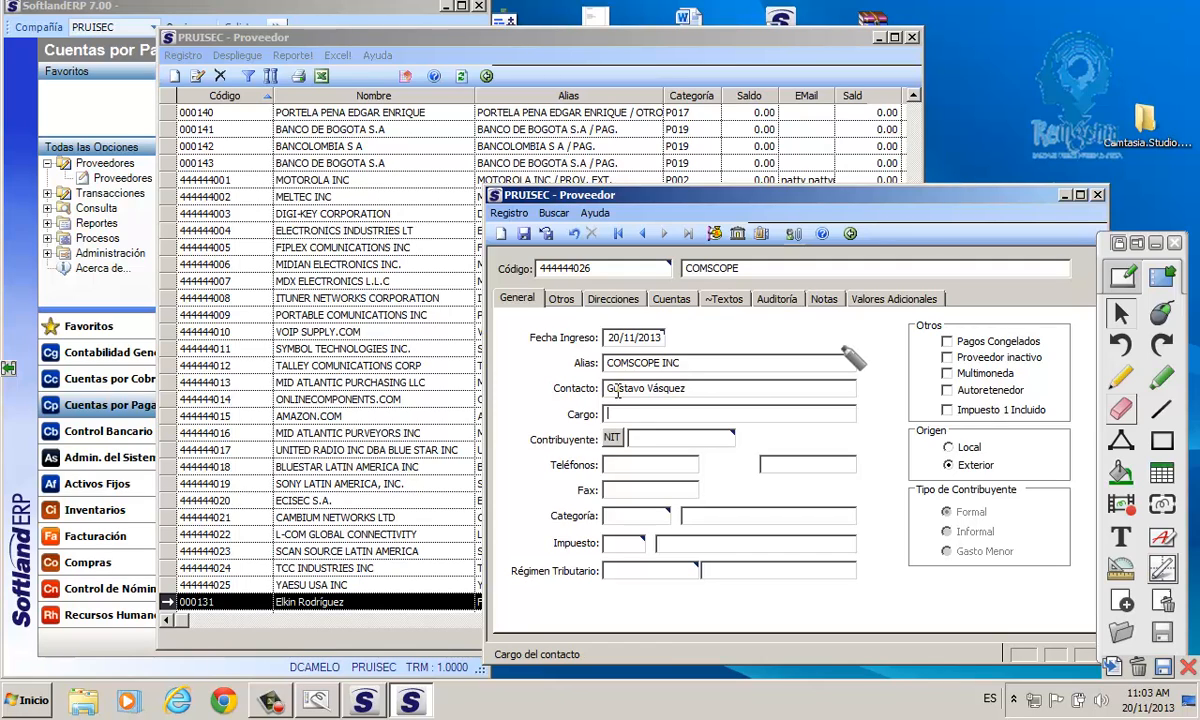
type("Representante Latinamerican Sale")
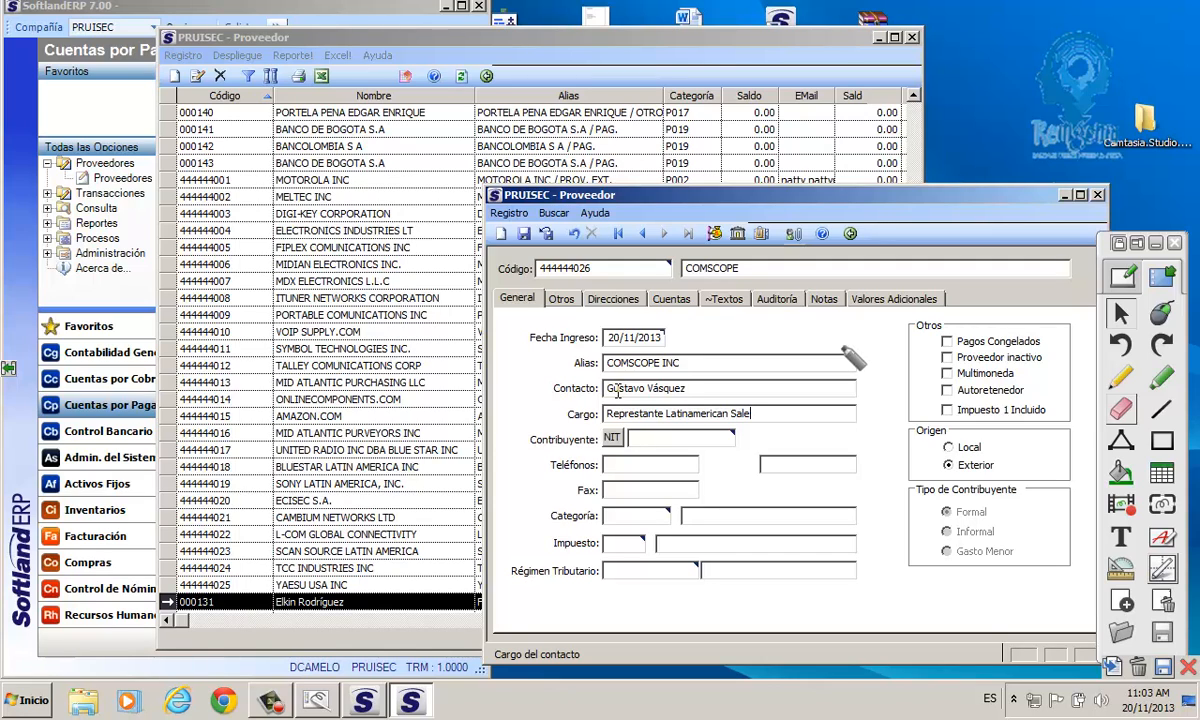
key("Left")
key("Left")
key("Left")
key("Left")
key("Left")
key("Left")
key("Left")
key("Left")
key("Left")
key("Left")
key("Left")
key("Left")
key("Left")
key("Left")
key("Left")
key("Left")
key("Left")
key("Left")
left_click(644, 445)
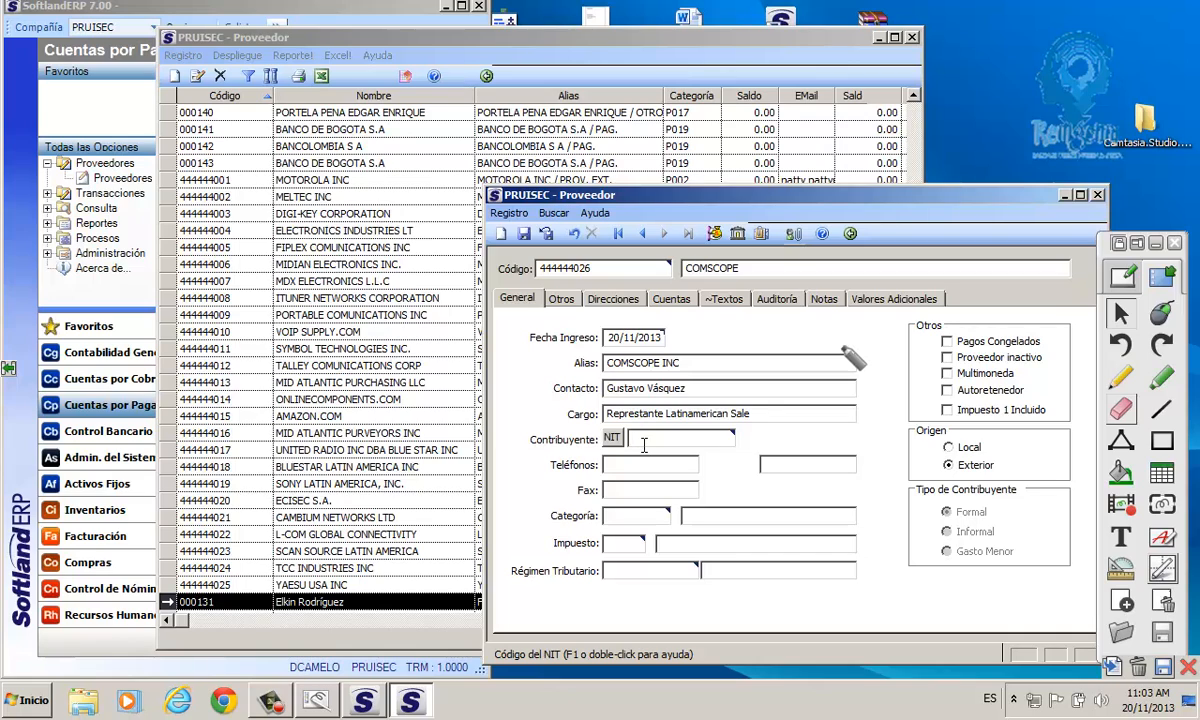
- Paste and clear a value in the NIT field, dismissing the empty-field warnings
left_click_drag(598, 268, 535, 270)
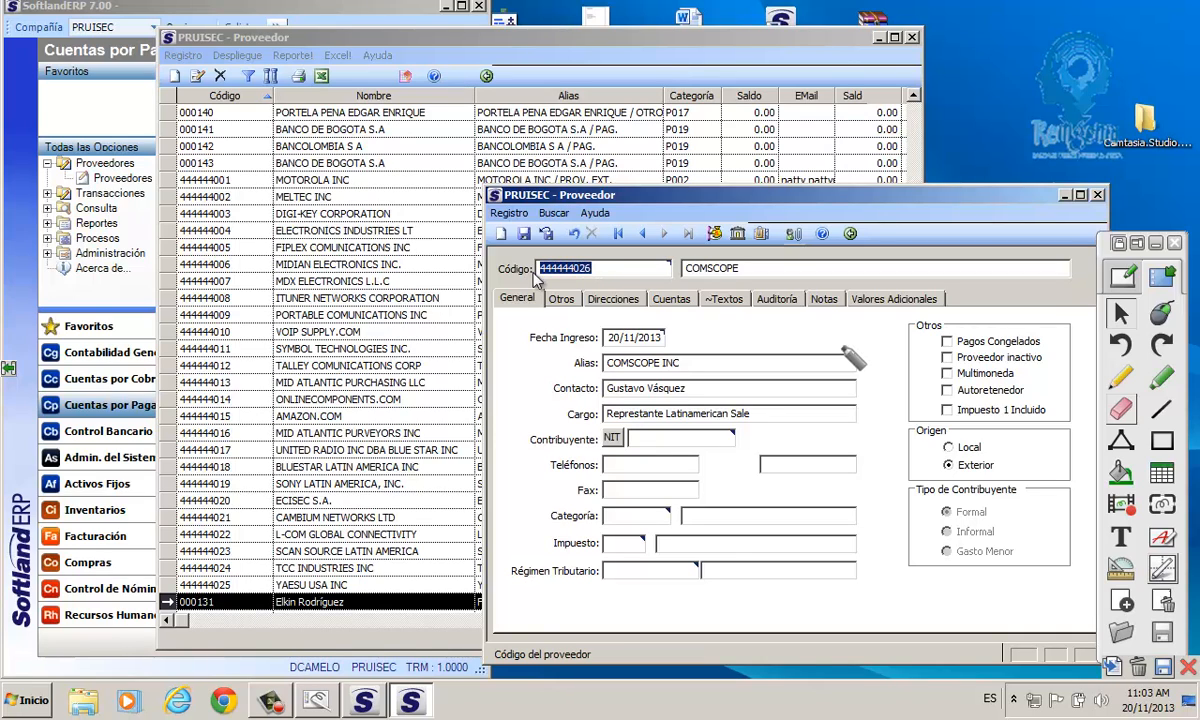
left_click(672, 444)
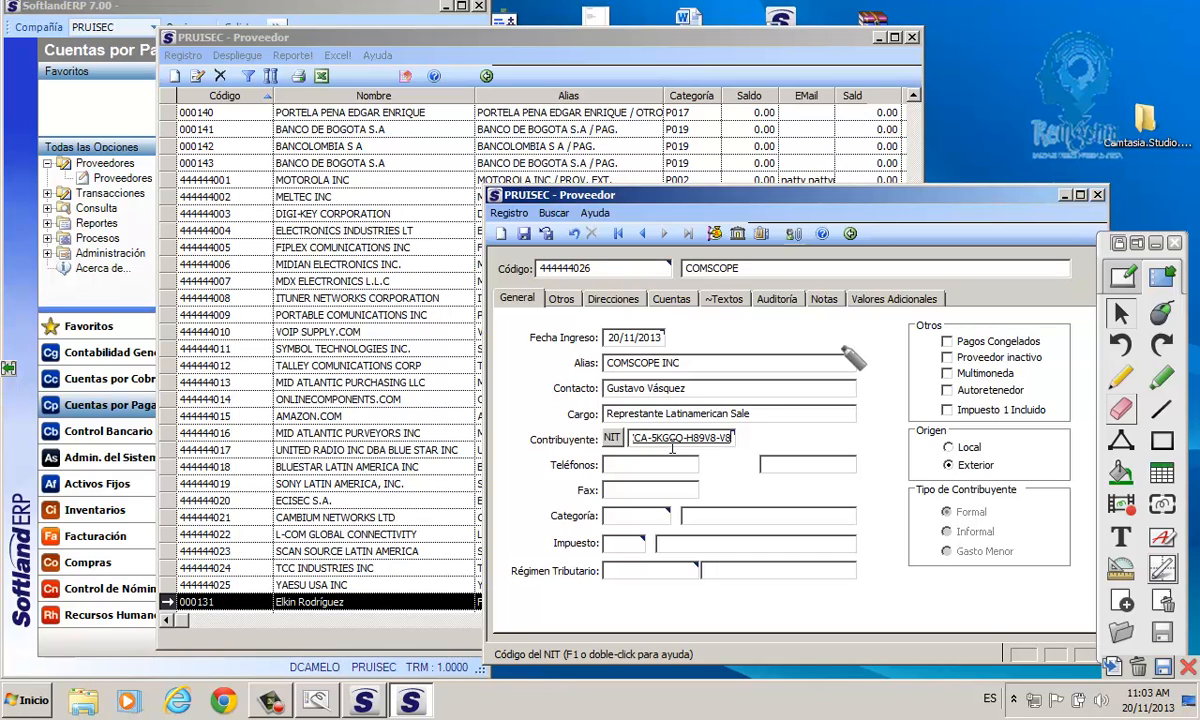
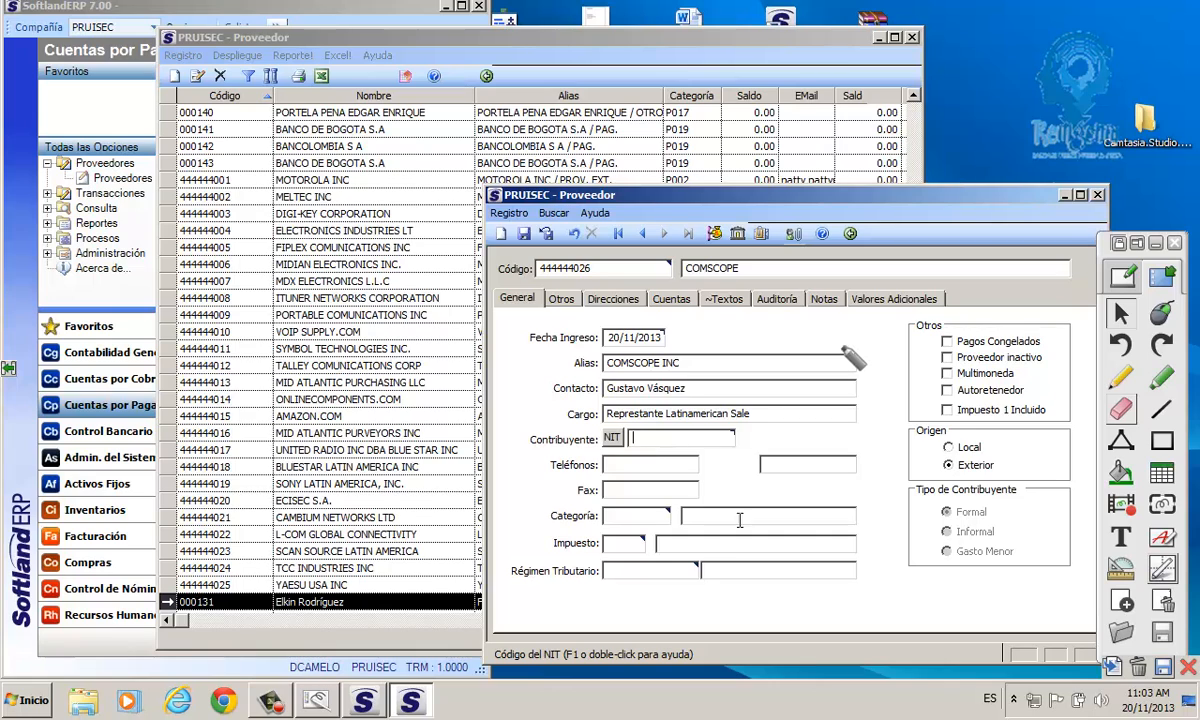
left_click(591, 269)
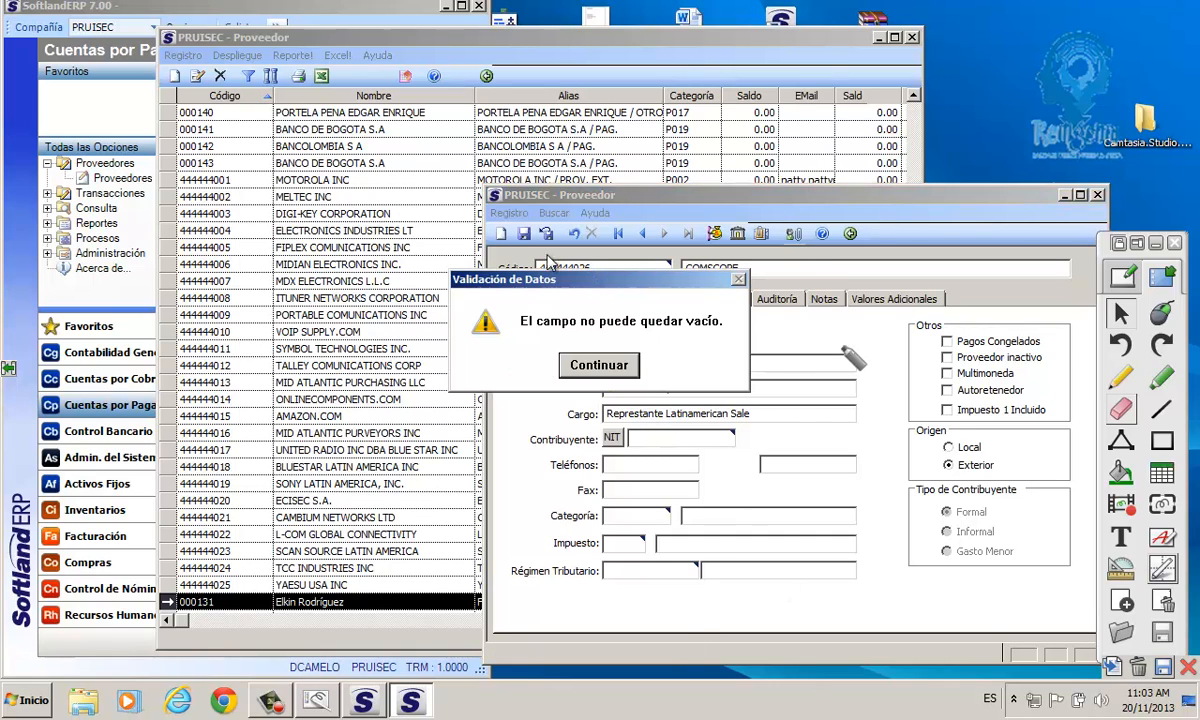
left_click(578, 362)
left_click(597, 269)
left_click(578, 352)
- Enter a trial NIT, decline registering it, then type a new NIT number
type("45435")
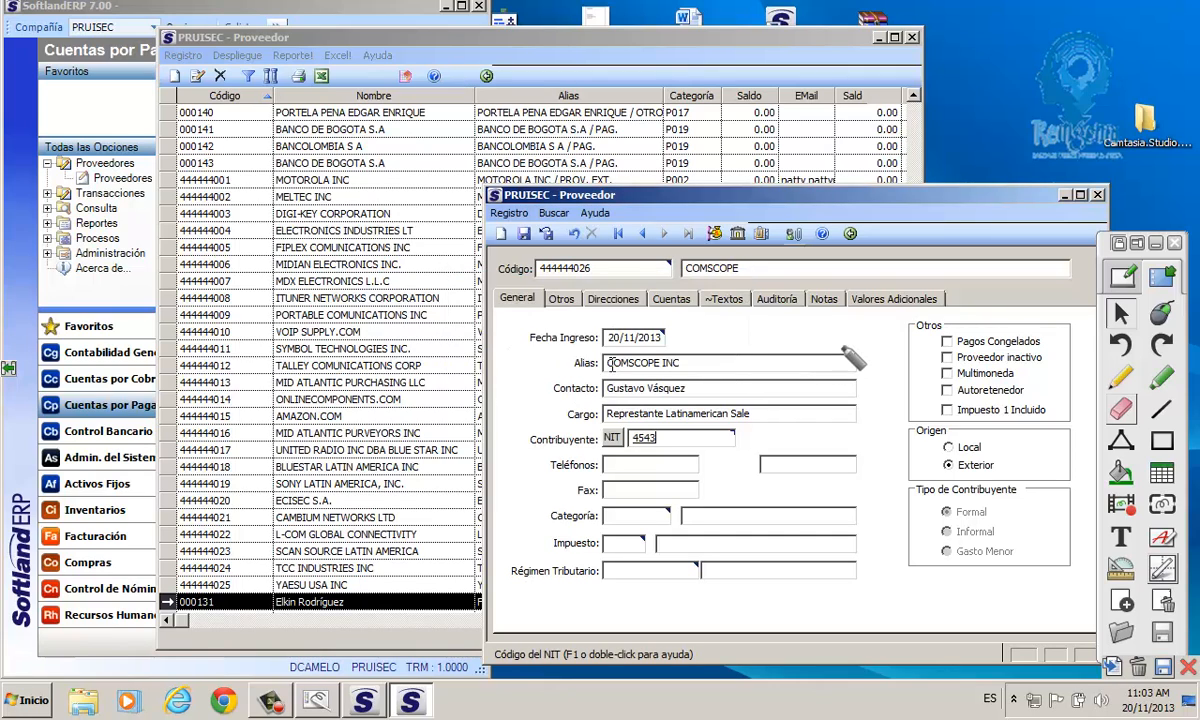
left_click(618, 265)
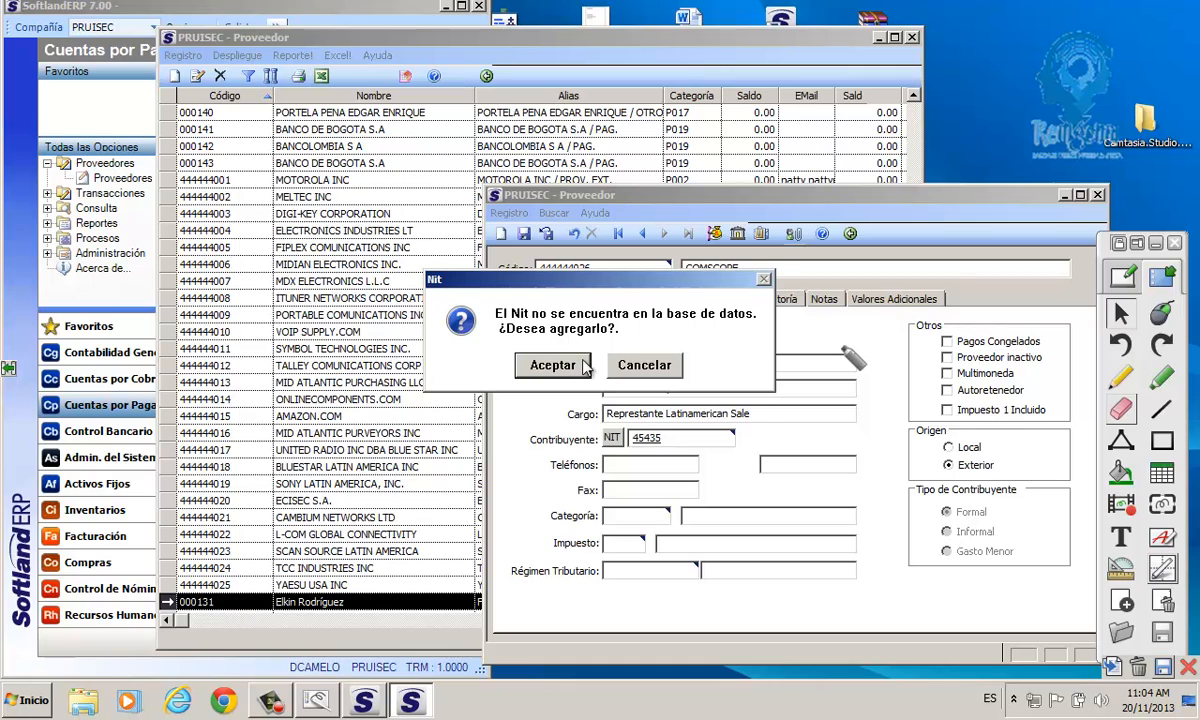
left_click(612, 364)
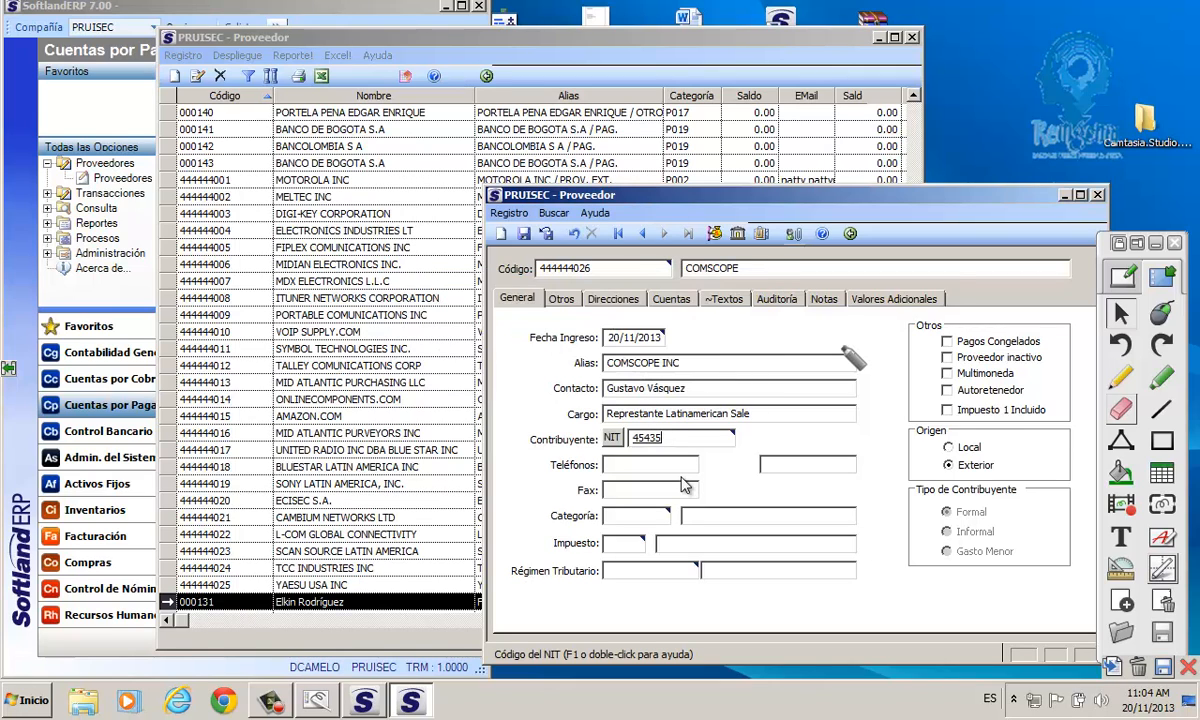
key("BackSpace")
key("BackSpace")
key("BackSpace")
key("BackSpace")
key("BackSpace")
left_click(612, 439)
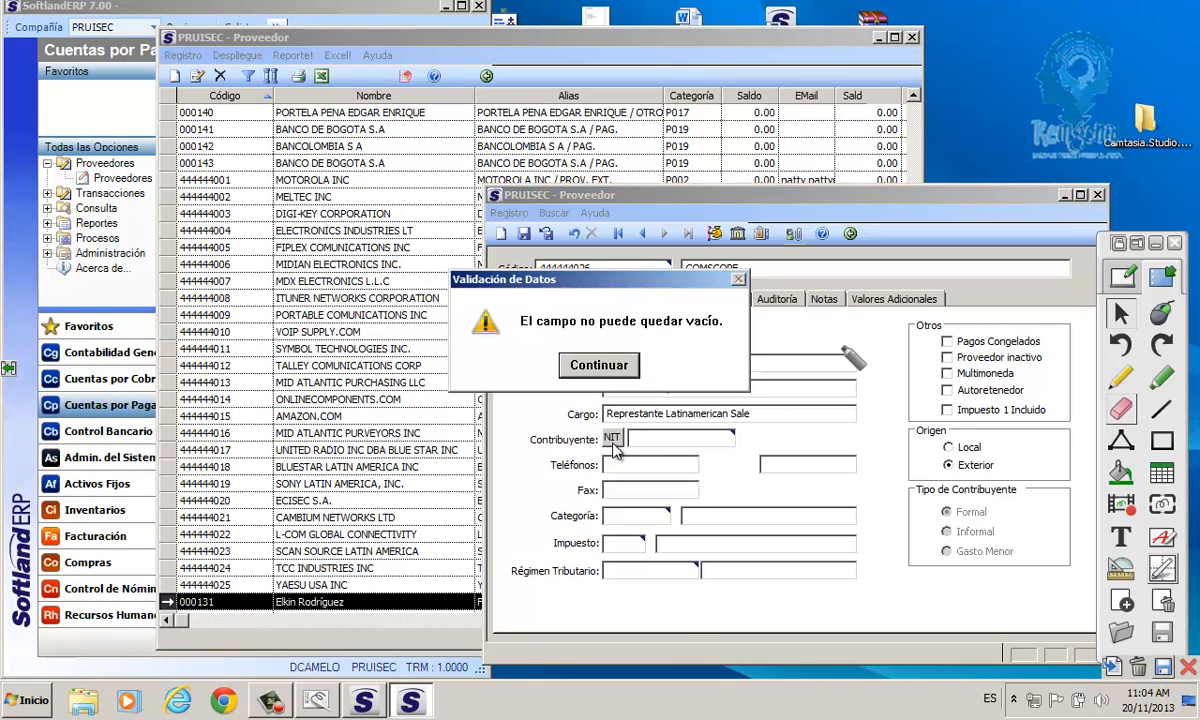
left_click(598, 365)
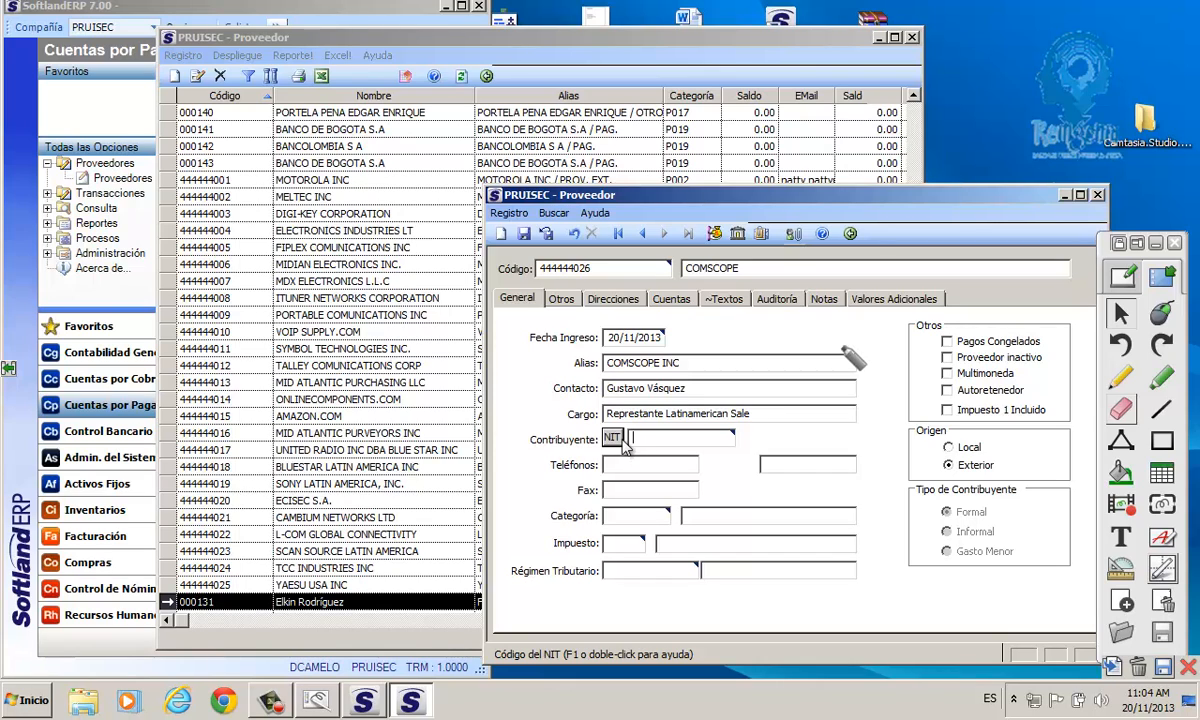
type("4244")
type("44444402")
- Look up NIT 4444402 in the NIT search table twice, declining to register it each time
double_click(641, 440)
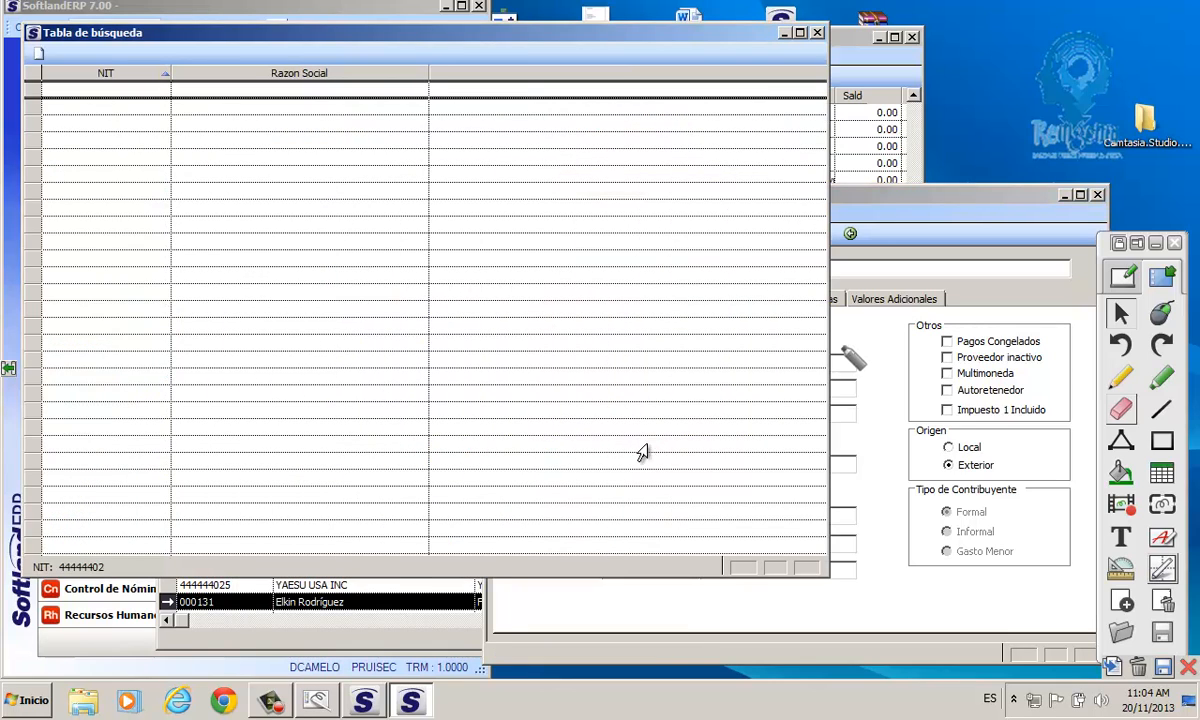
left_click(817, 33)
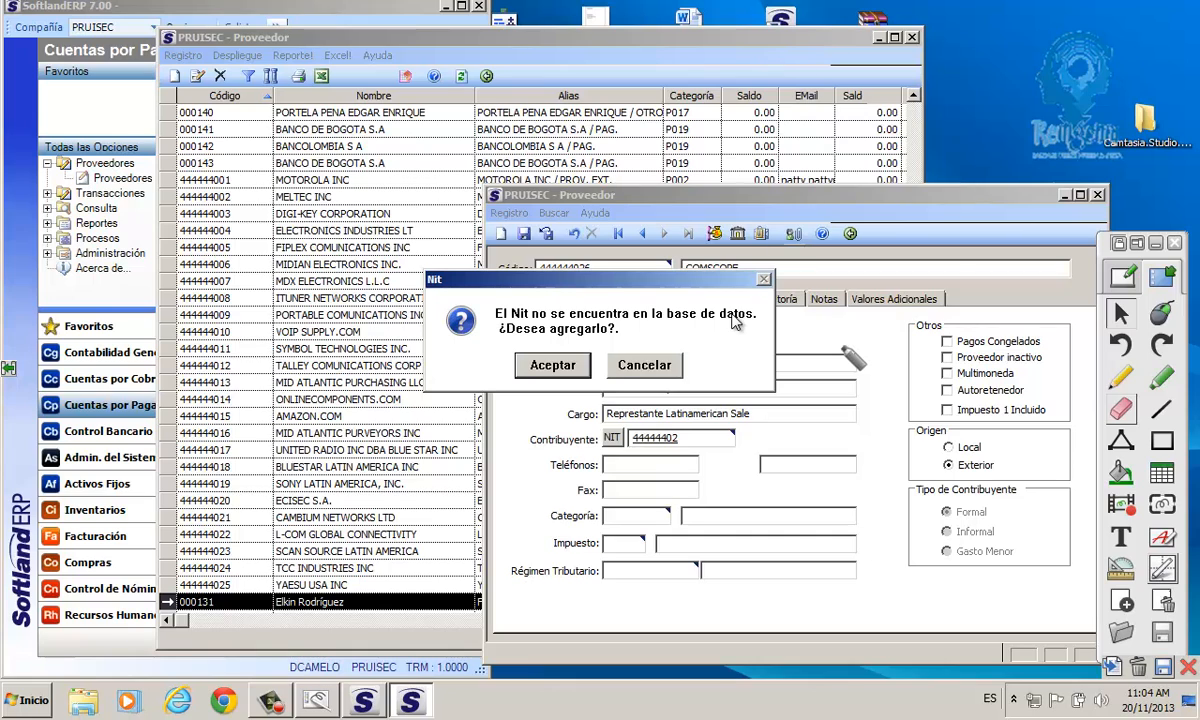
left_click(631, 366)
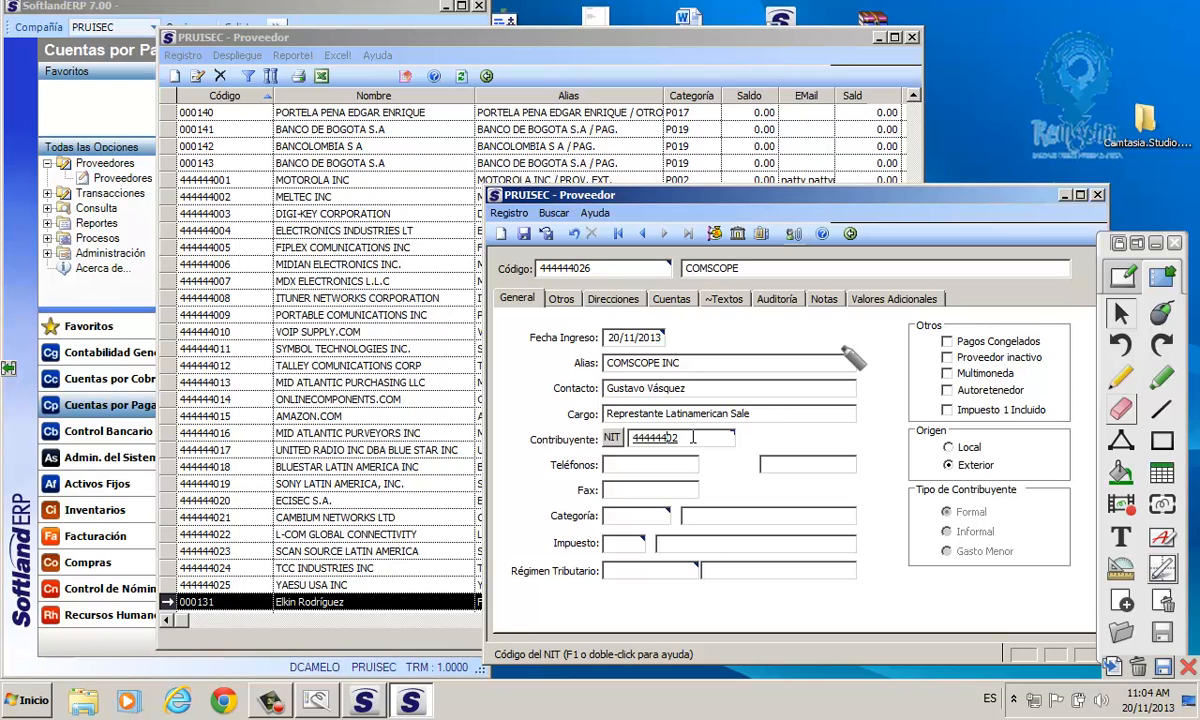
double_click(692, 438)
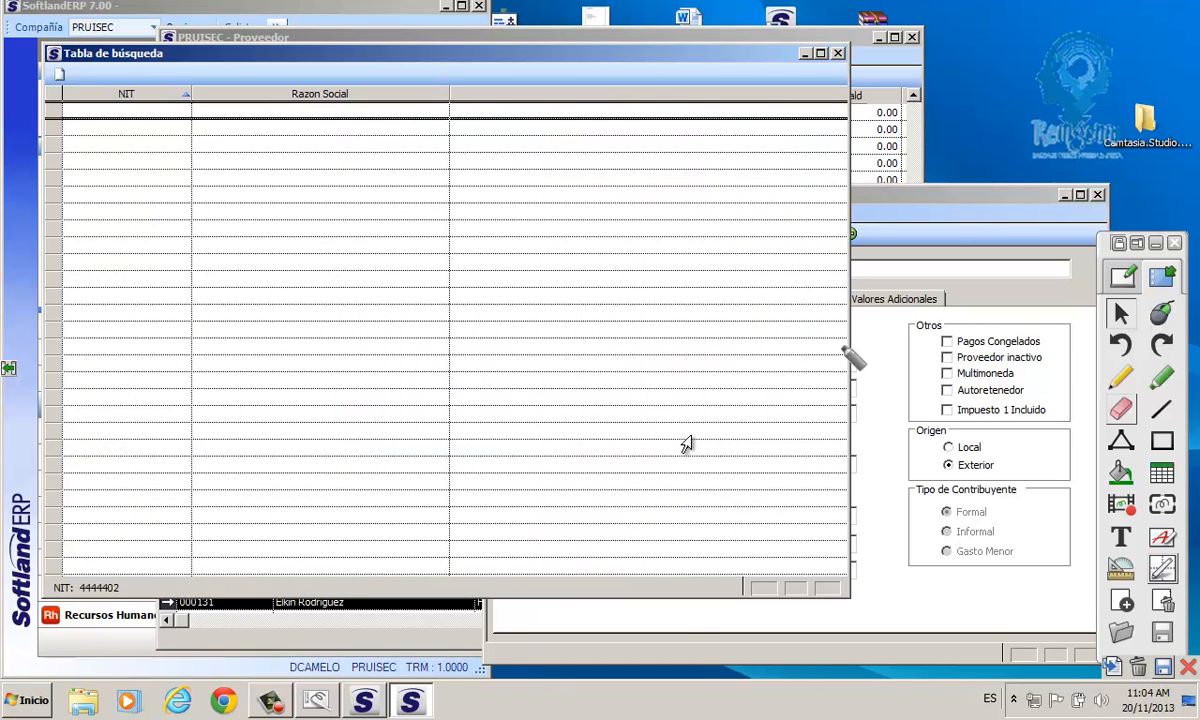
left_click(838, 55)
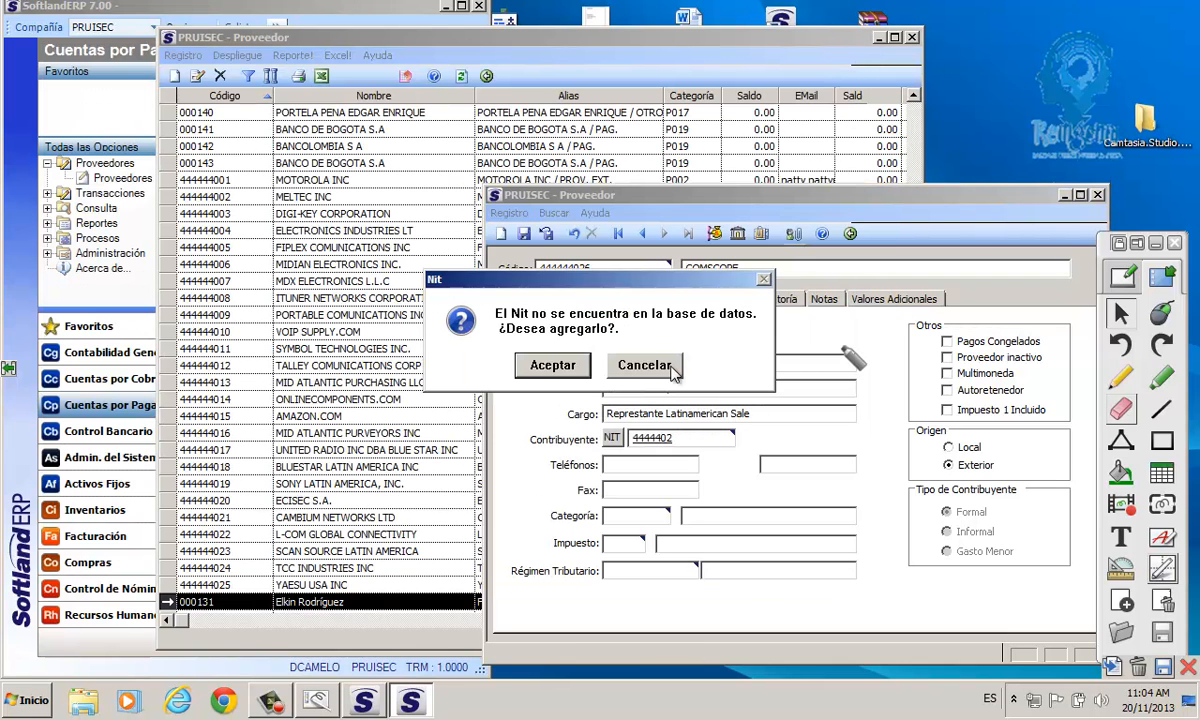
left_click(630, 345)
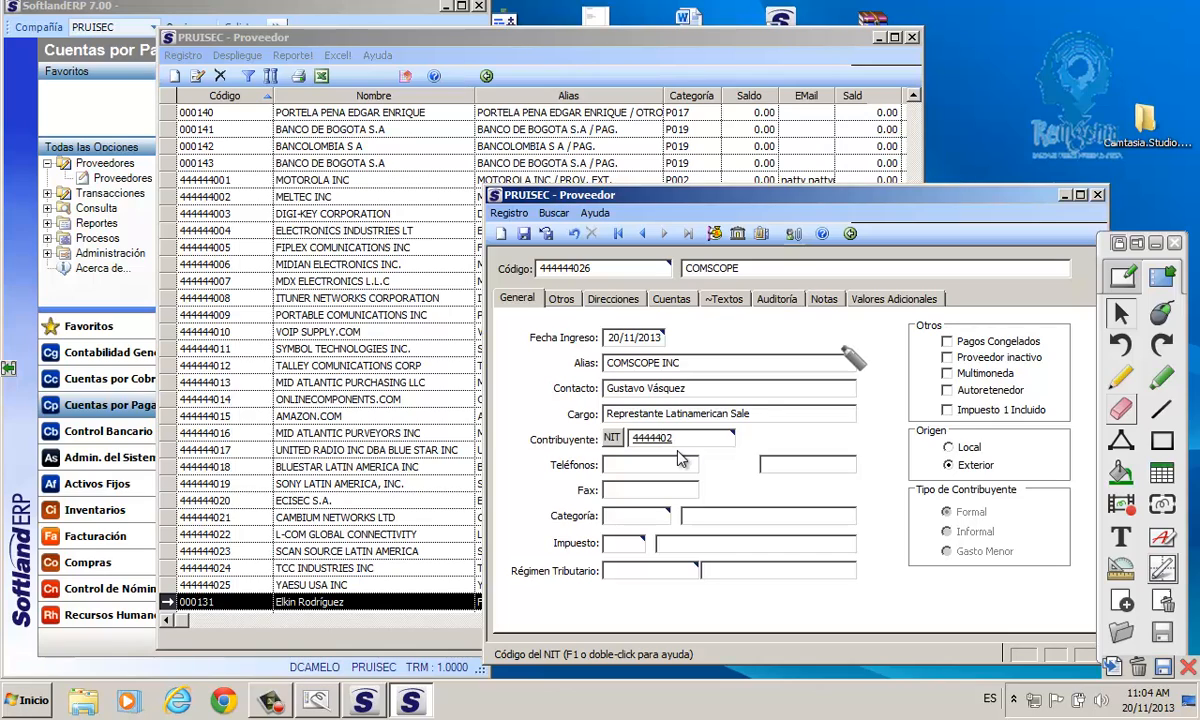
- Clear the typed digits from the Contribuyente NIT field
key("BackSpace")
key("BackSpace")
key("BackSpace")
key("BackSpace")
key("Delete")
key("Delete")
key("BackSpace")
double_click(674, 440)
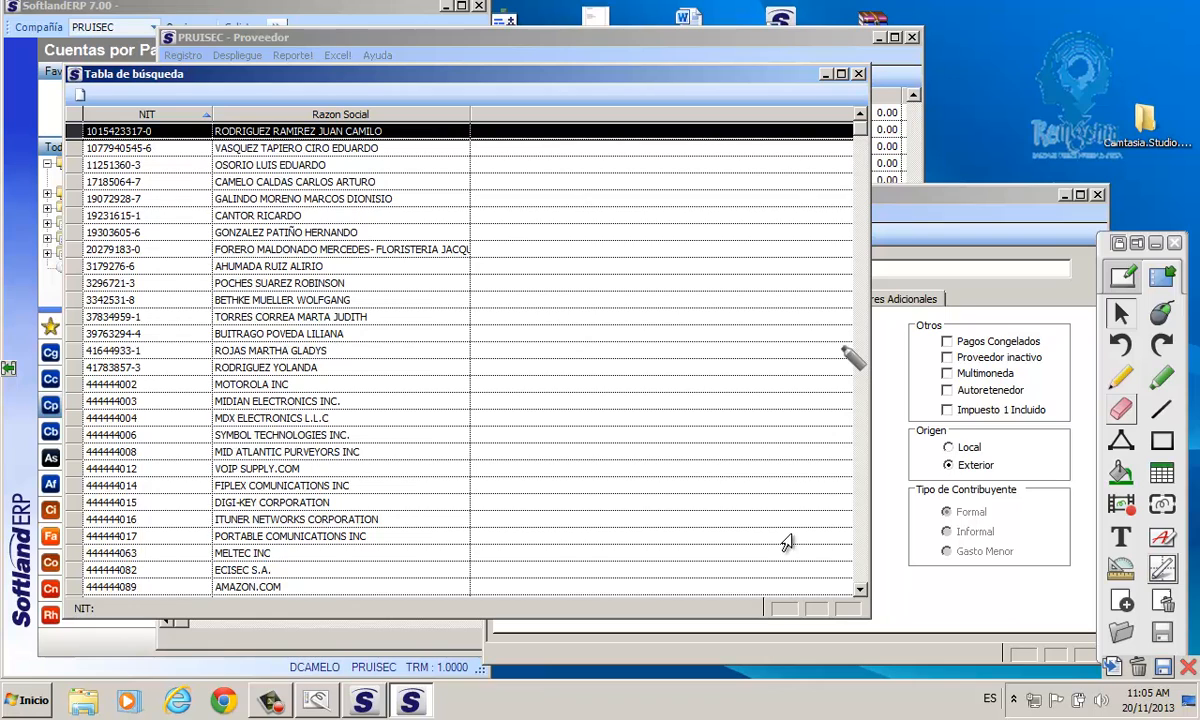
left_click(860, 591)
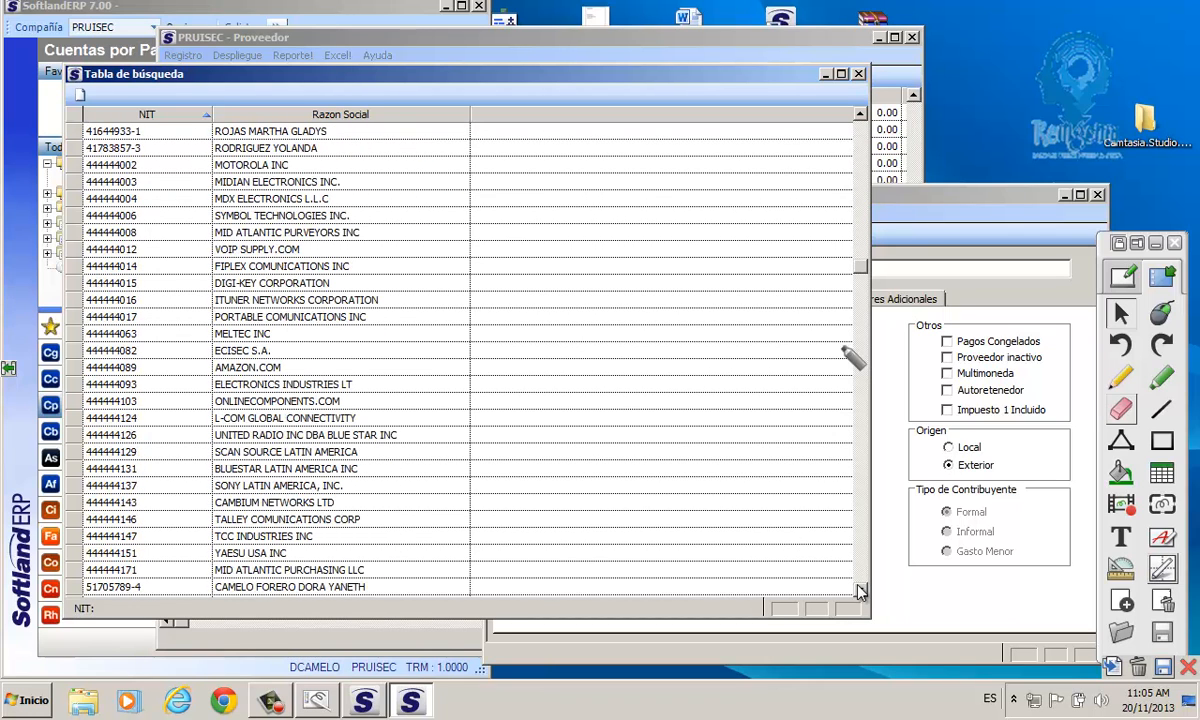
left_click(860, 591)
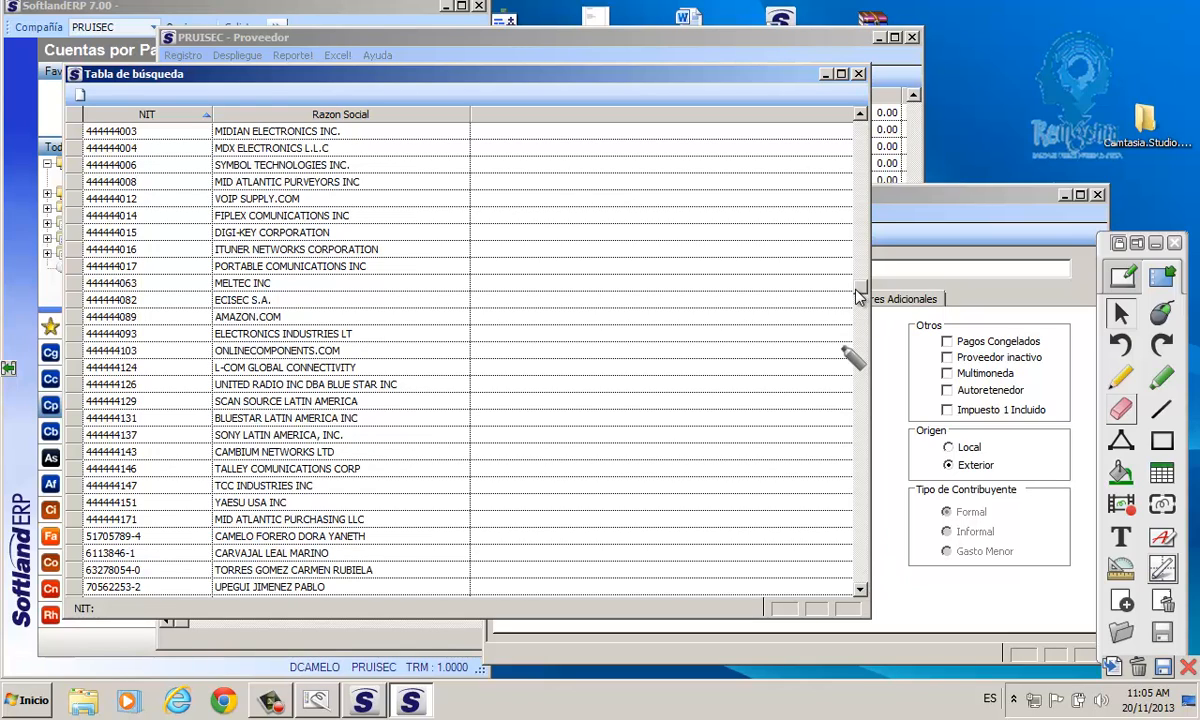
left_click_drag(856, 280, 857, 248)
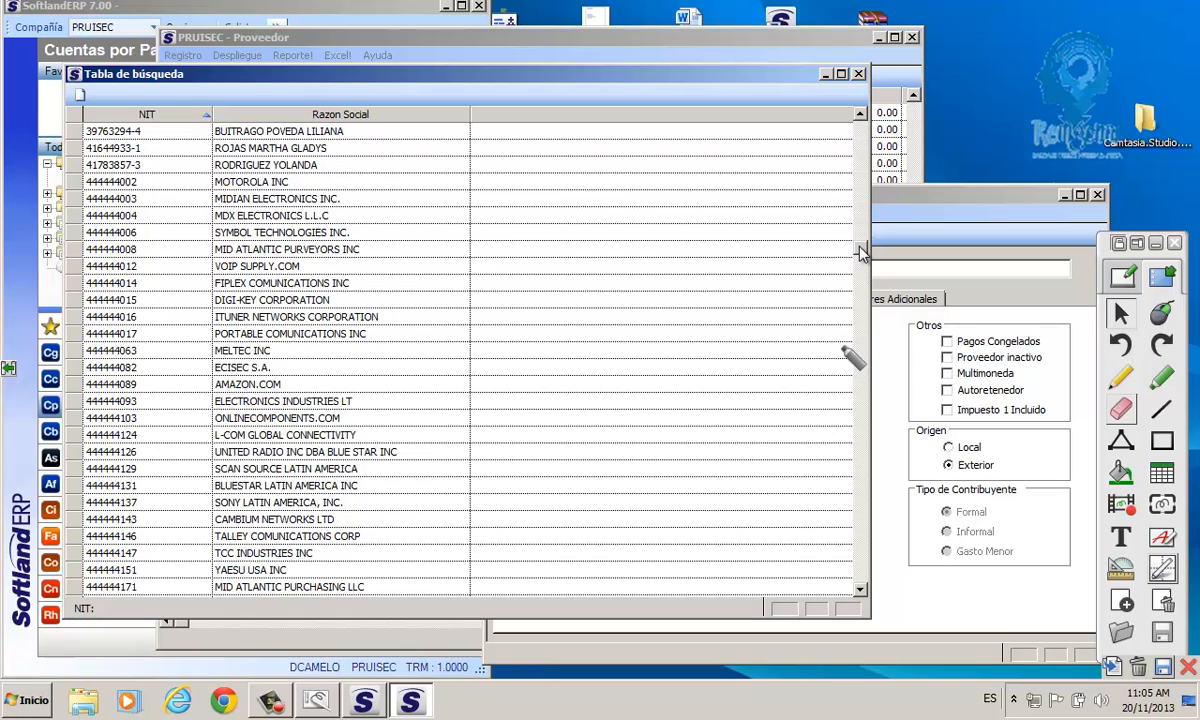
left_click(860, 589)
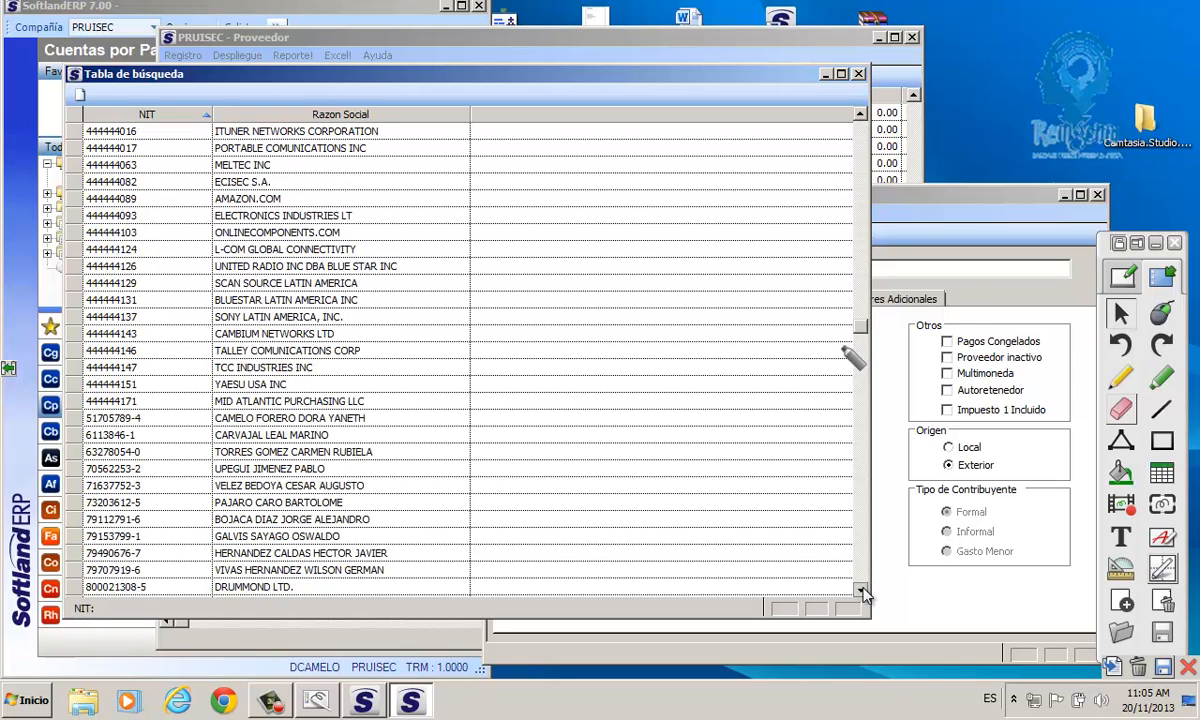
left_click(860, 589)
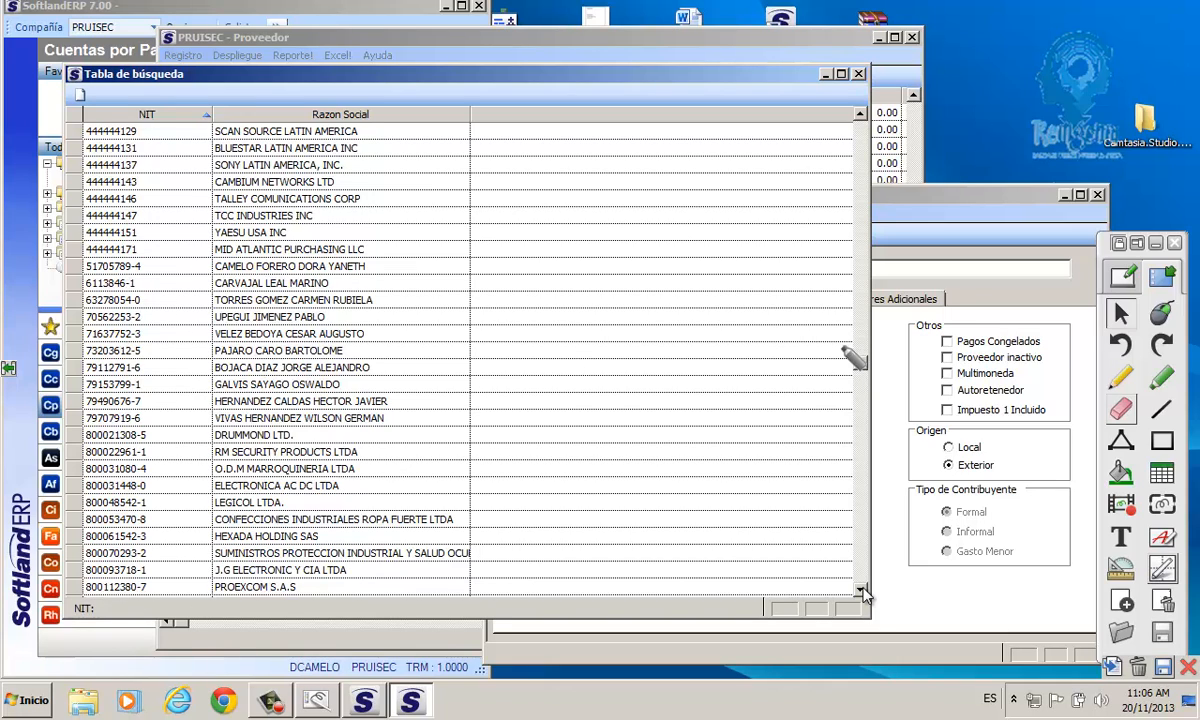
left_click(118, 252)
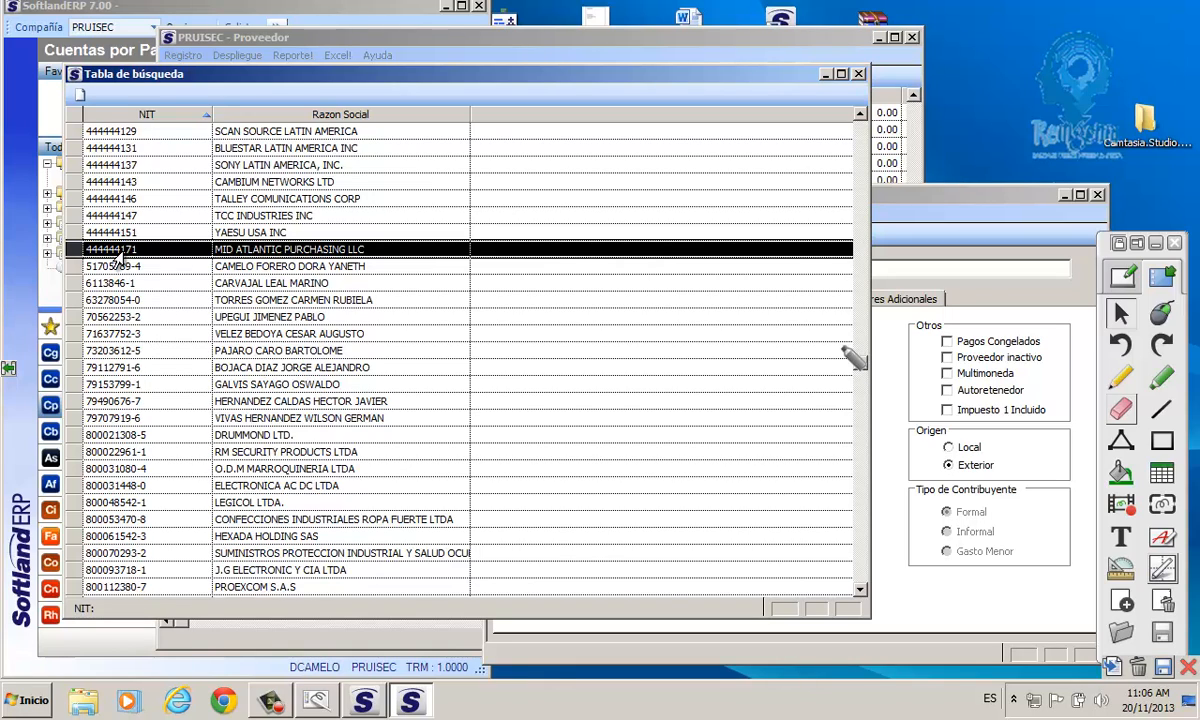
left_click(858, 74)
- Dismiss the empty-field warning, enter NIT 44 and decline registering it
left_click(580, 367)
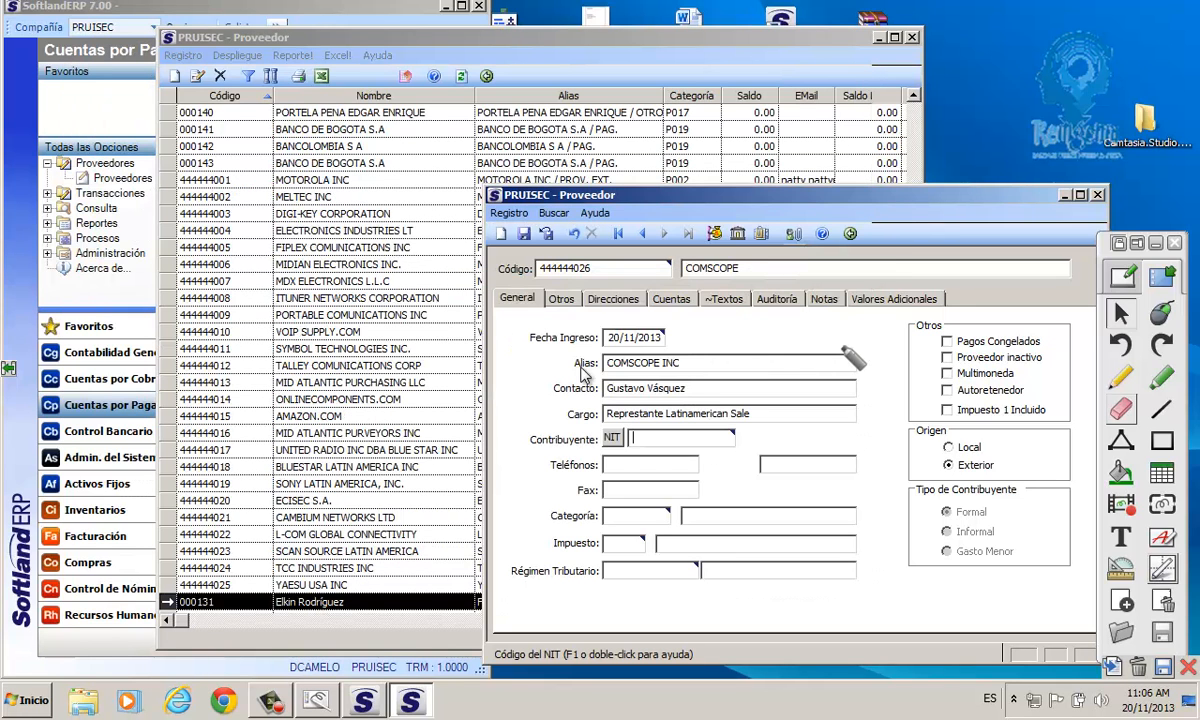
type("44")
key("Tab")
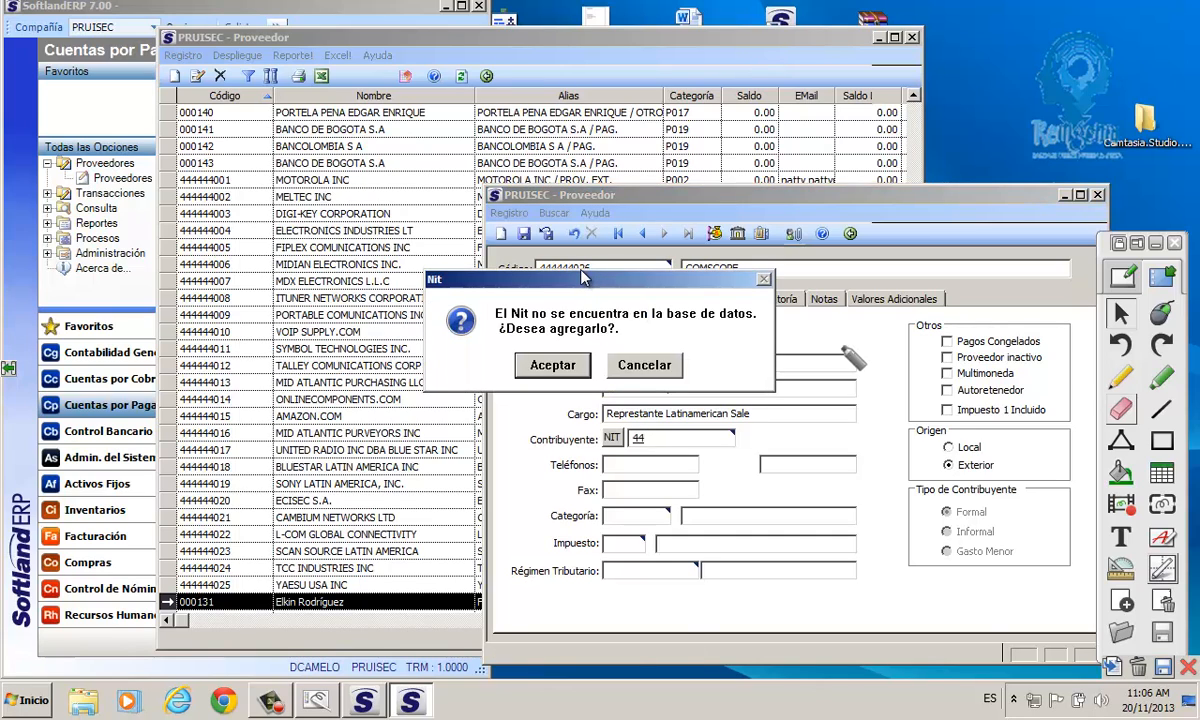
left_click(578, 365)
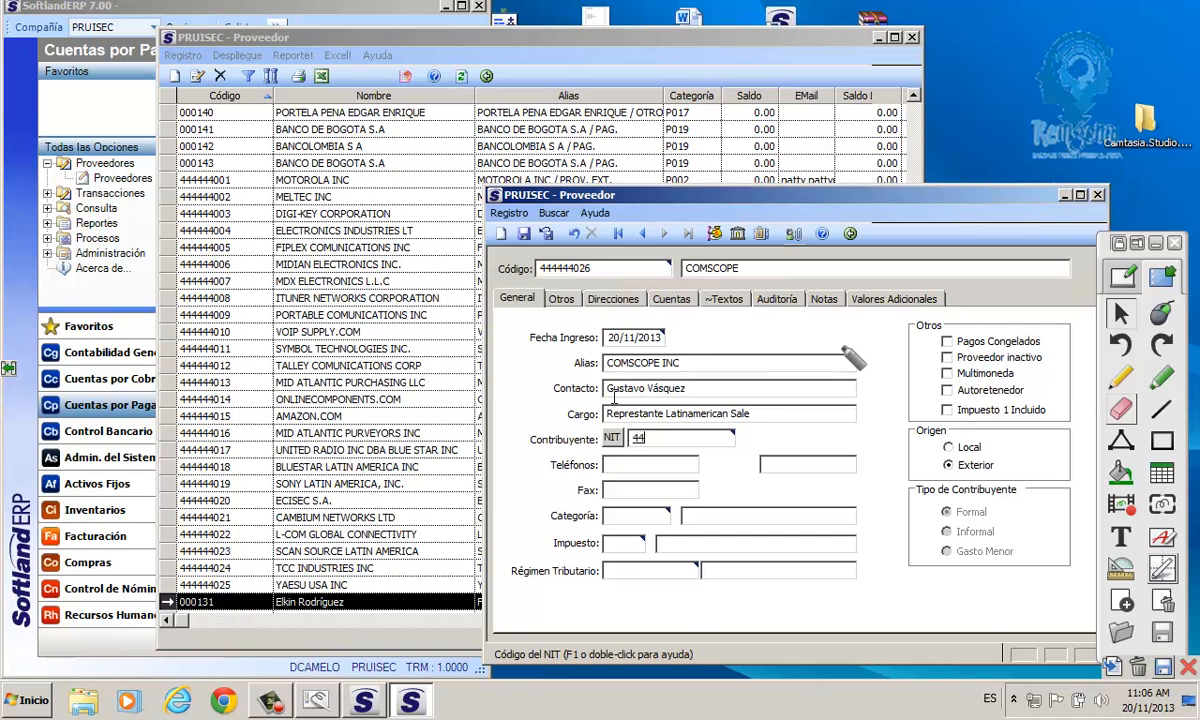
- Register new NIT 444444026 with type ND and save it to the COMSCOPE supplier
type("4444026")
key("Tab")
left_click(553, 366)
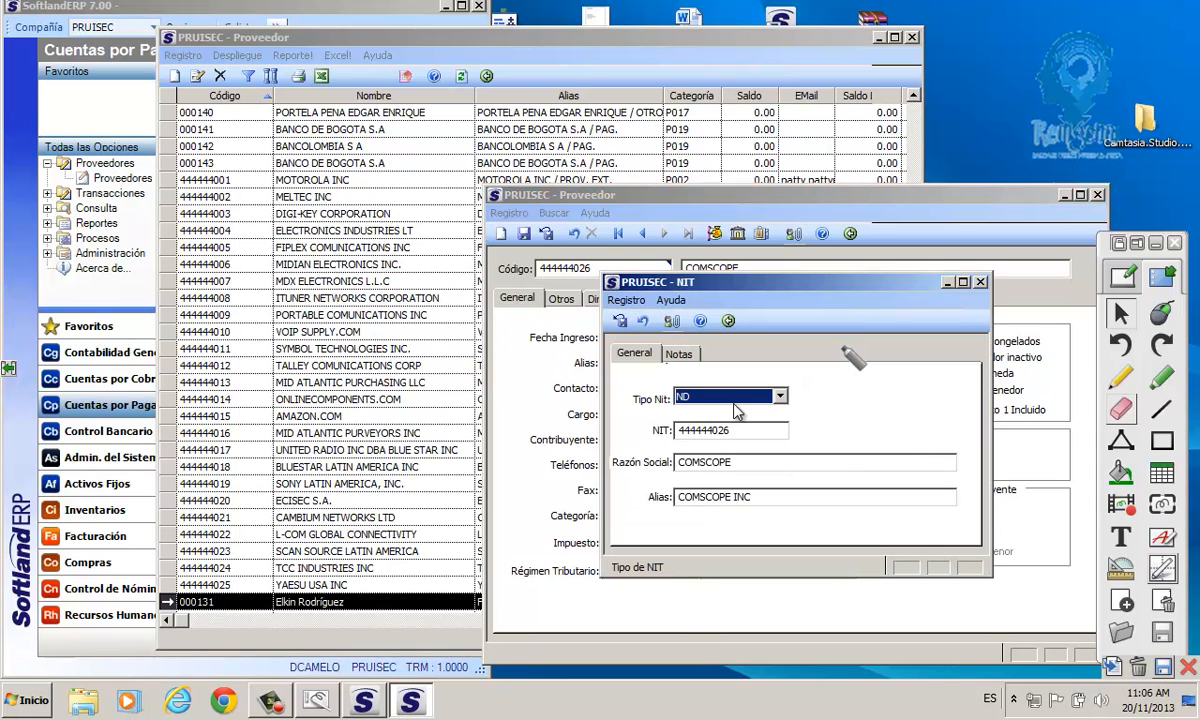
left_click(734, 402)
left_click(734, 402)
left_click(621, 322)
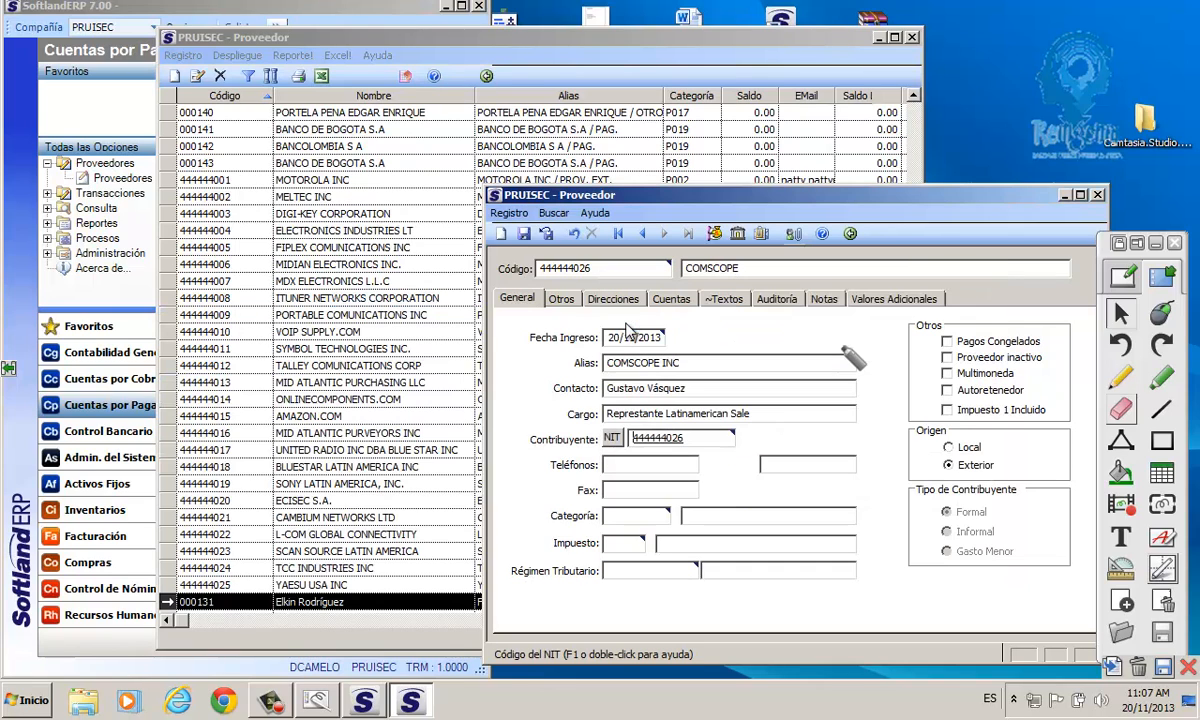
left_click(642, 465)
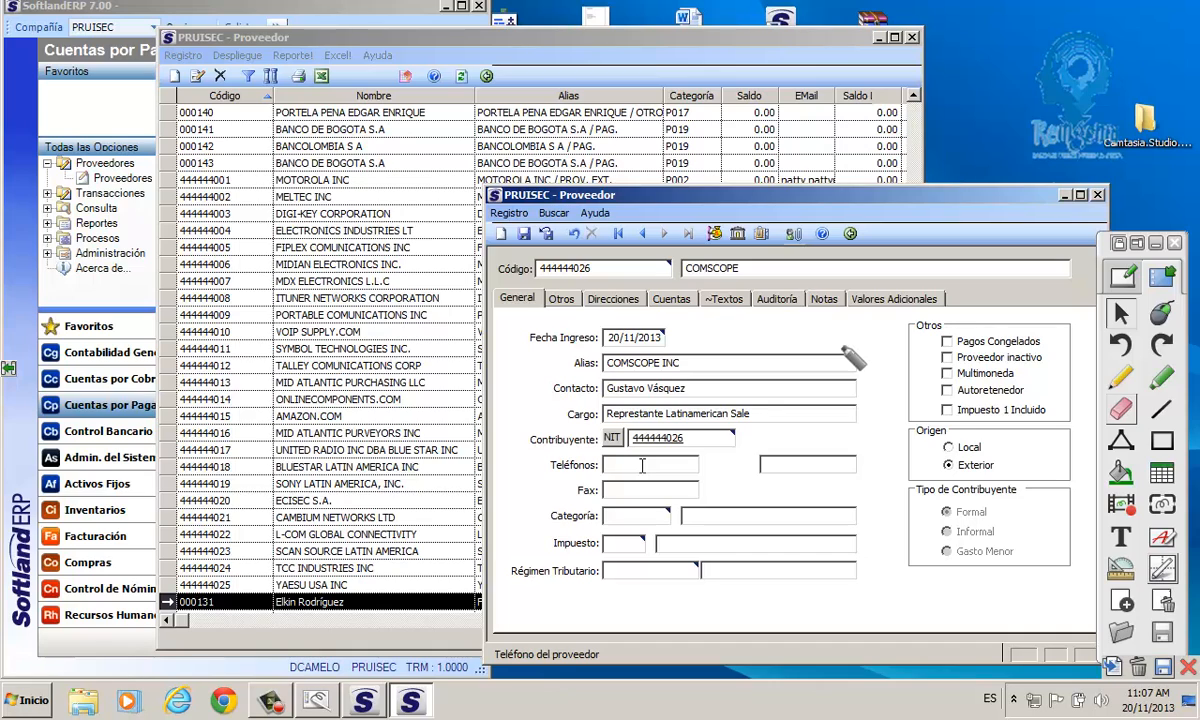
- Enter the supplier's telephone number, fixing a missing digit, and the same number as fax
left_click(643, 467)
type("5")
left_click(777, 463)
left_click(616, 490)
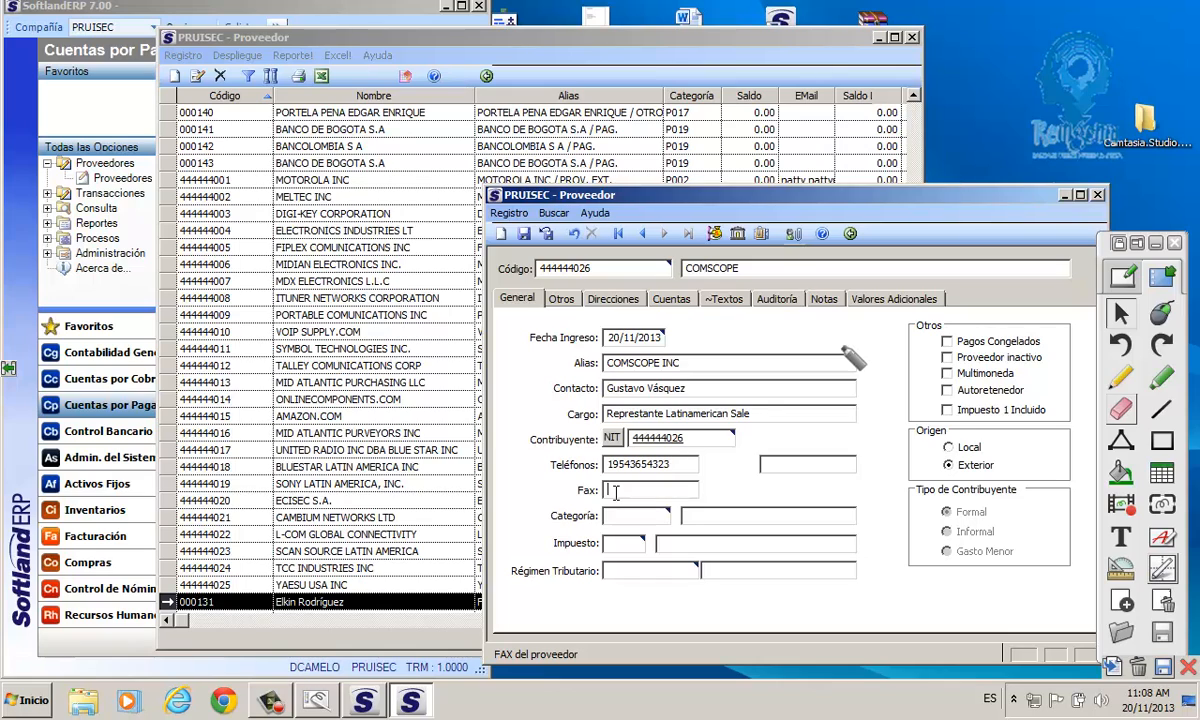
- Set category P002 foreign supplier and tax code ND No definido for COMSCOPE
double_click(615, 513)
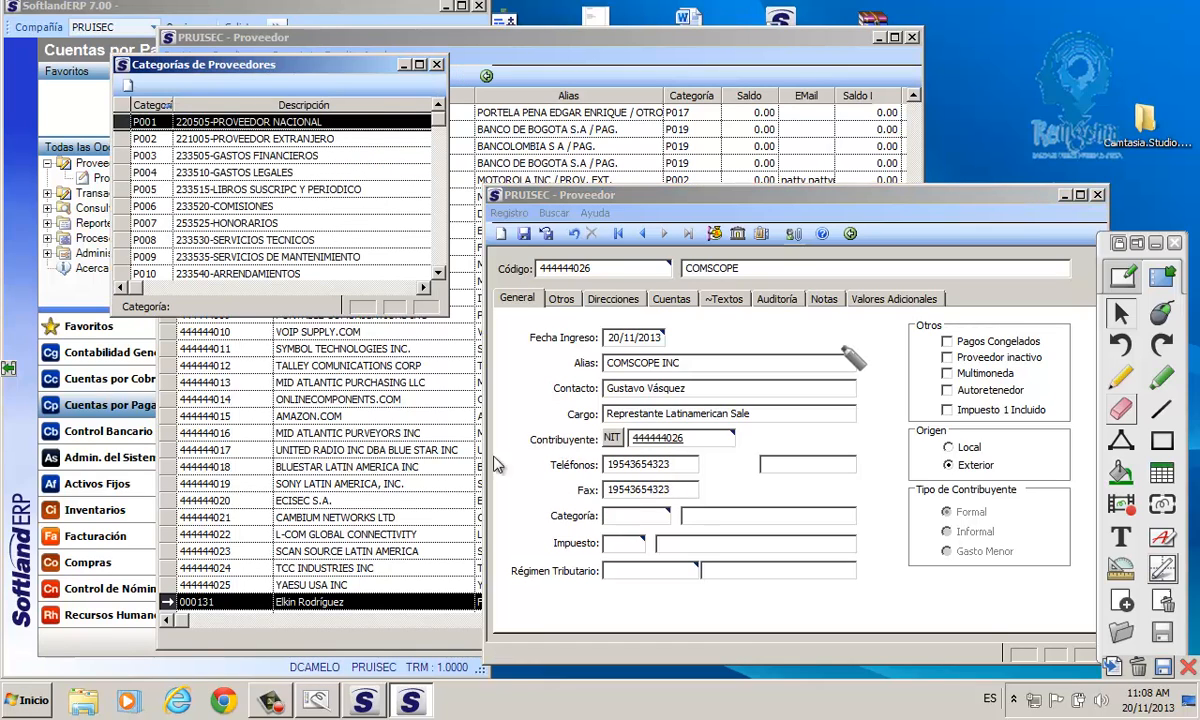
double_click(278, 139)
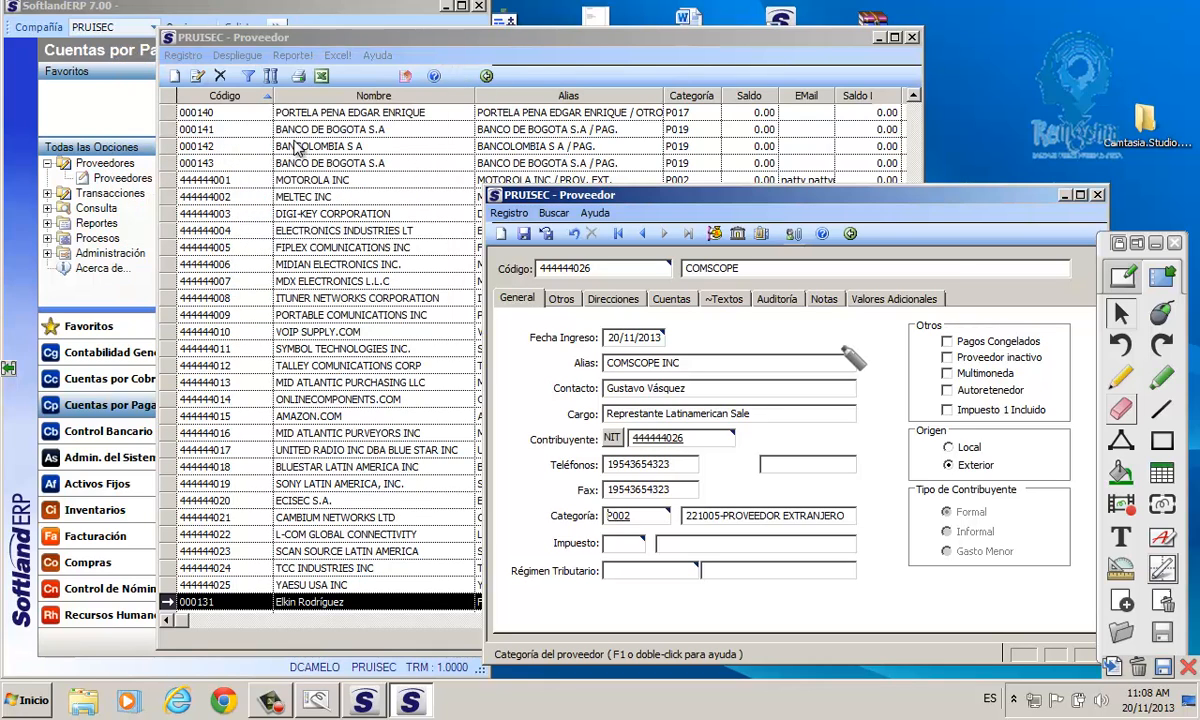
double_click(627, 541)
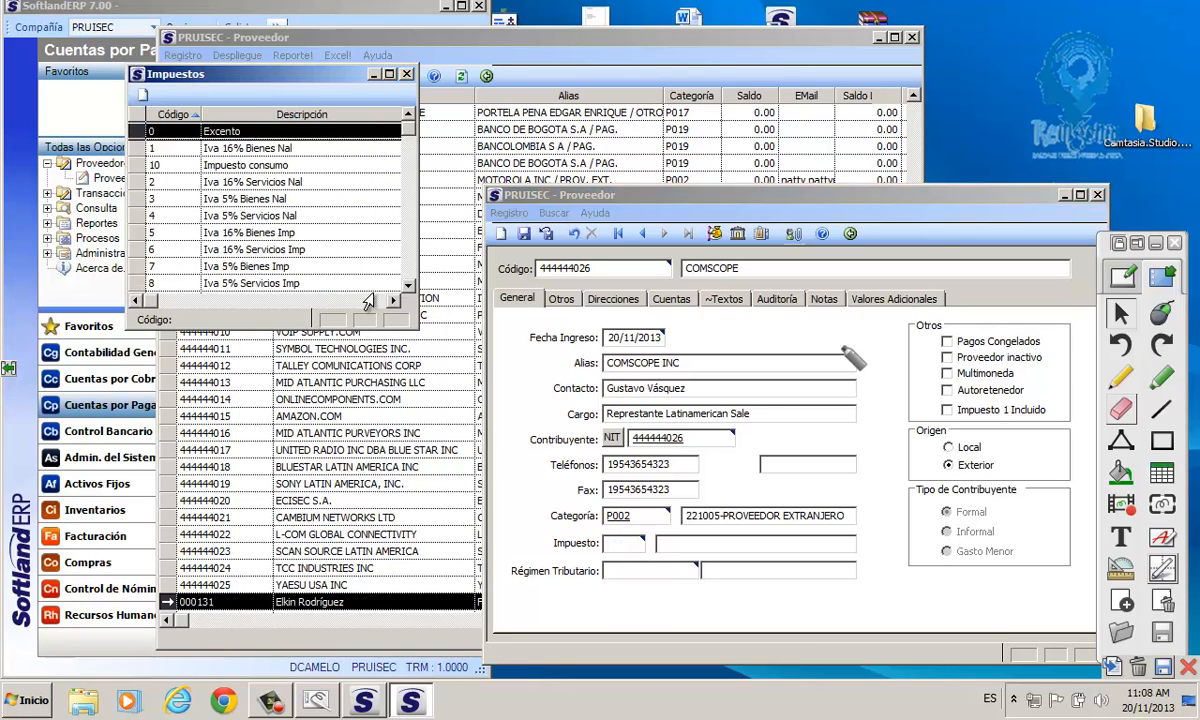
left_click_drag(411, 328, 434, 530)
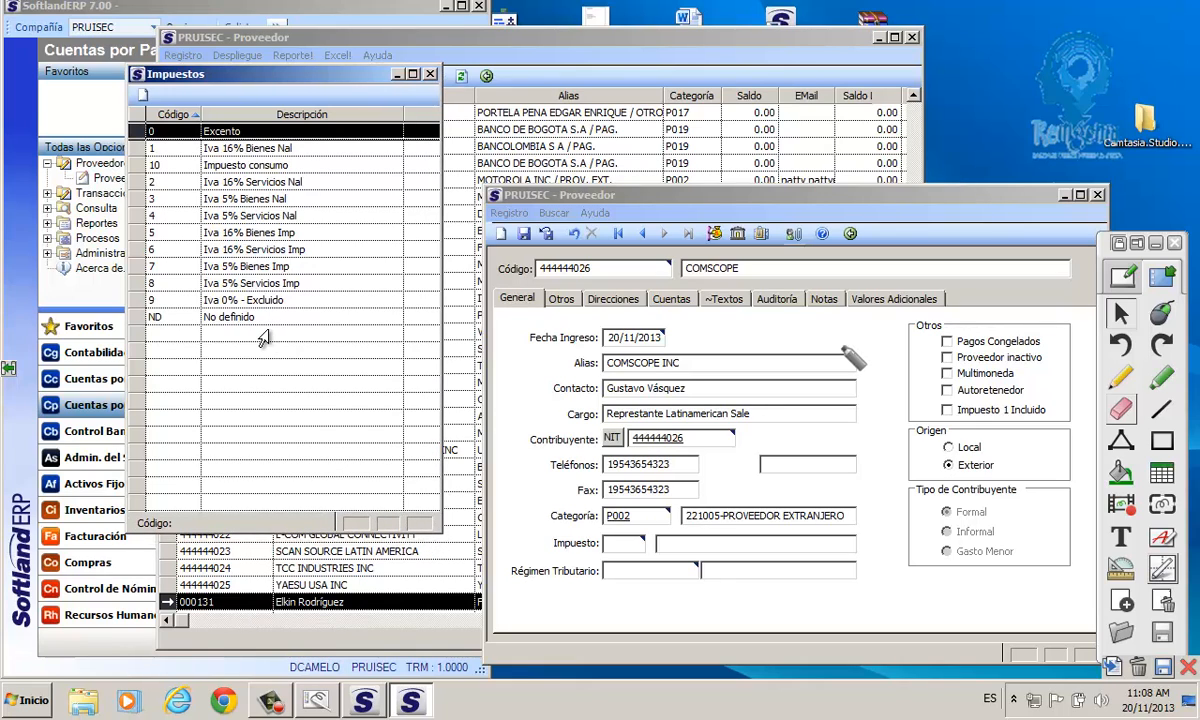
double_click(168, 318)
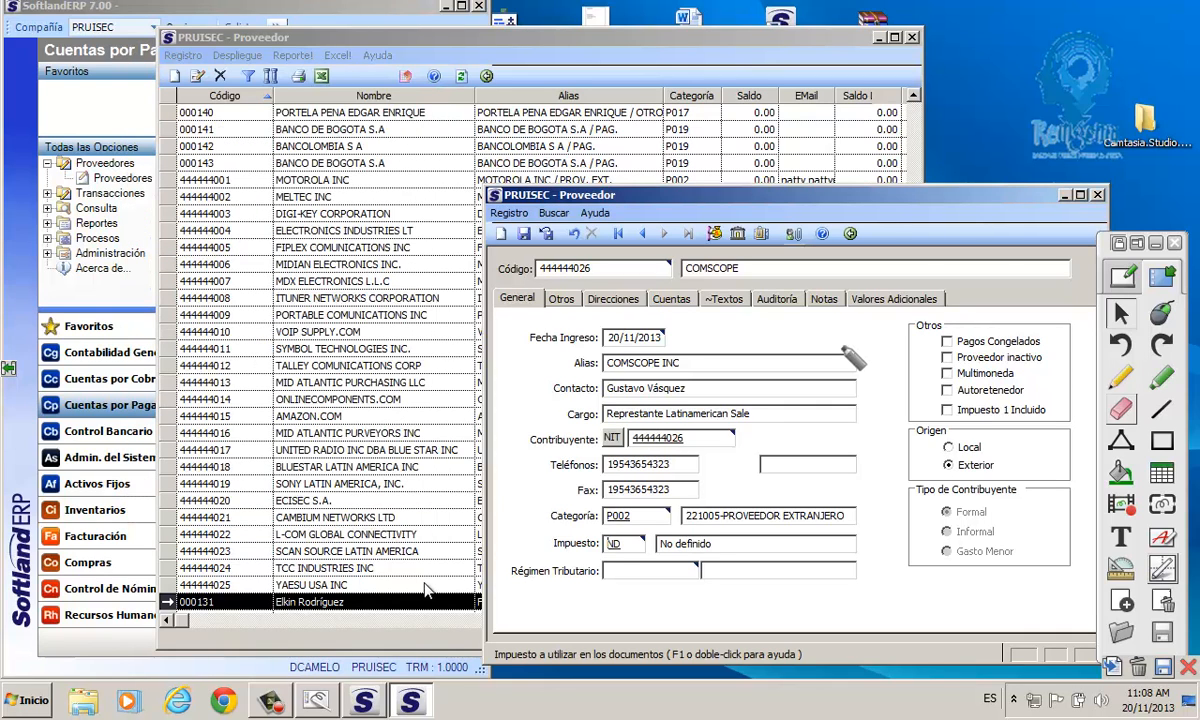
double_click(620, 568)
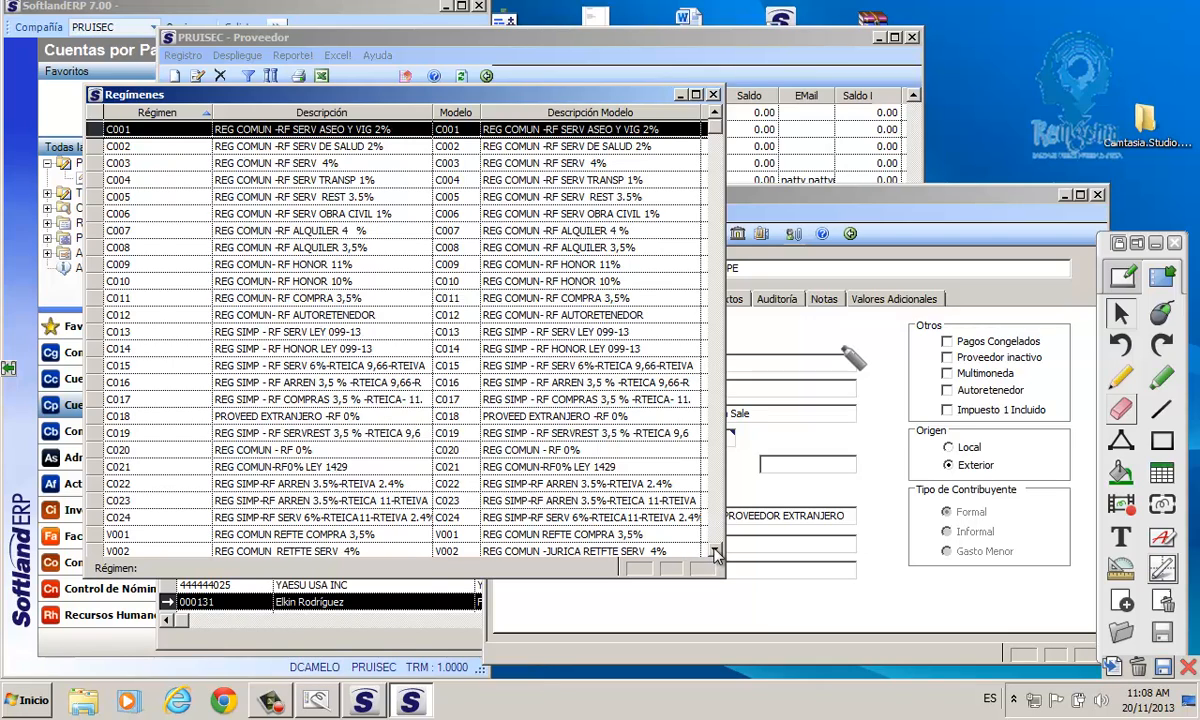
- Apply tax regime C018 PROVEED EXTRANJERO -RF 0% and enable Multimoneda
left_click(219, 418)
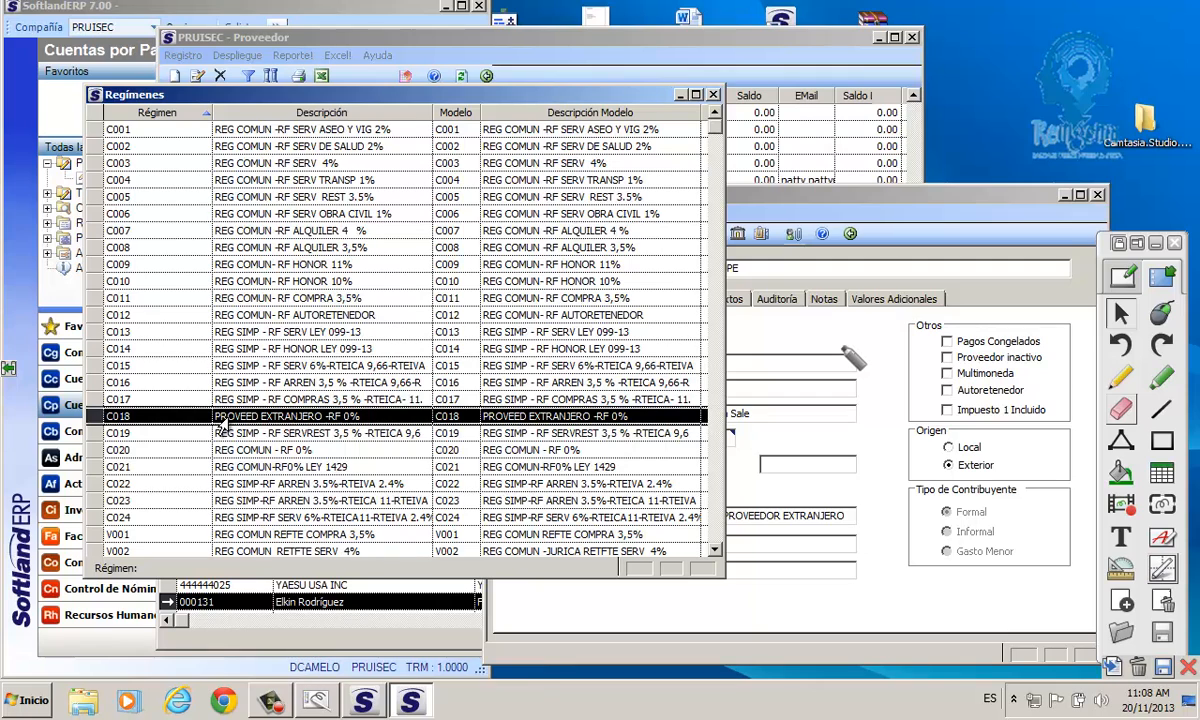
double_click(222, 418)
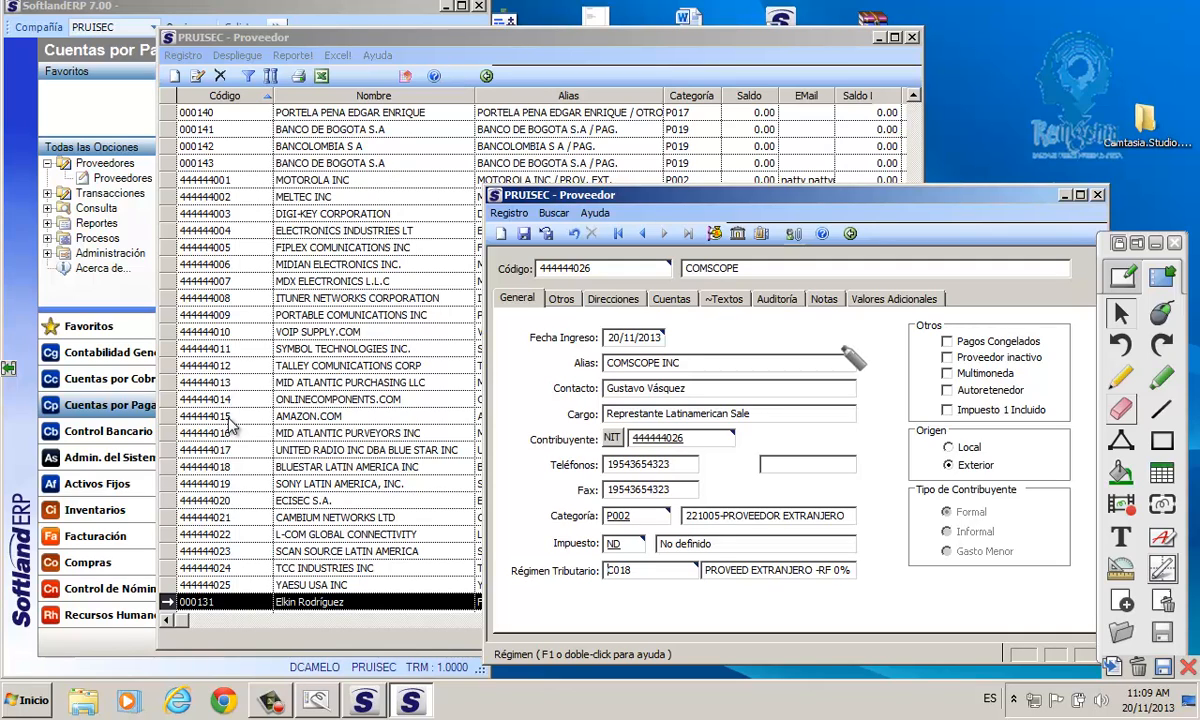
left_click(947, 373)
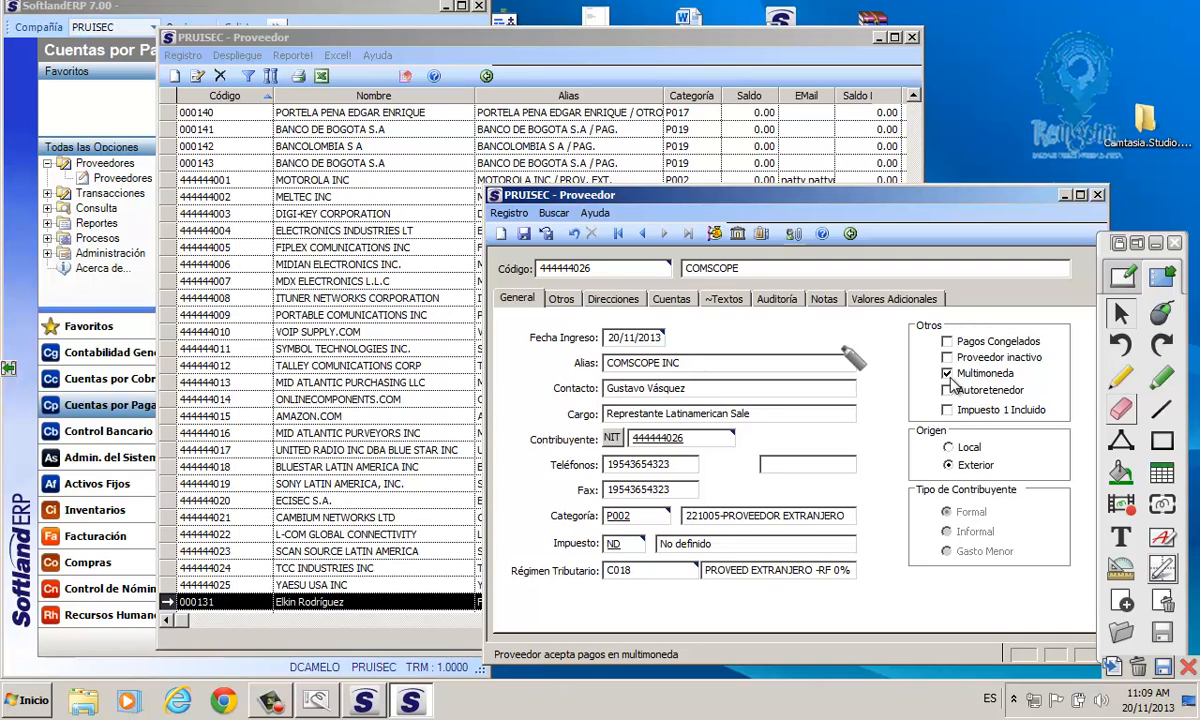
- Switch the COMSCOPE supplier form to its Otros tab
left_click(947, 411)
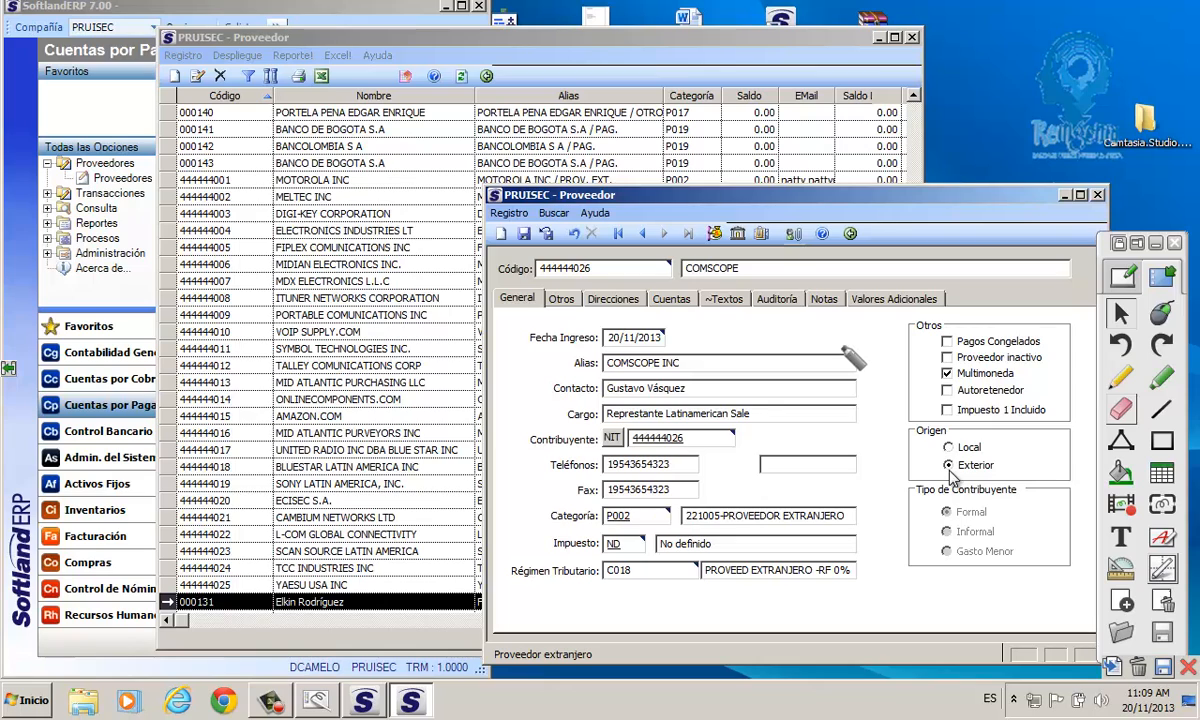
left_click(568, 301)
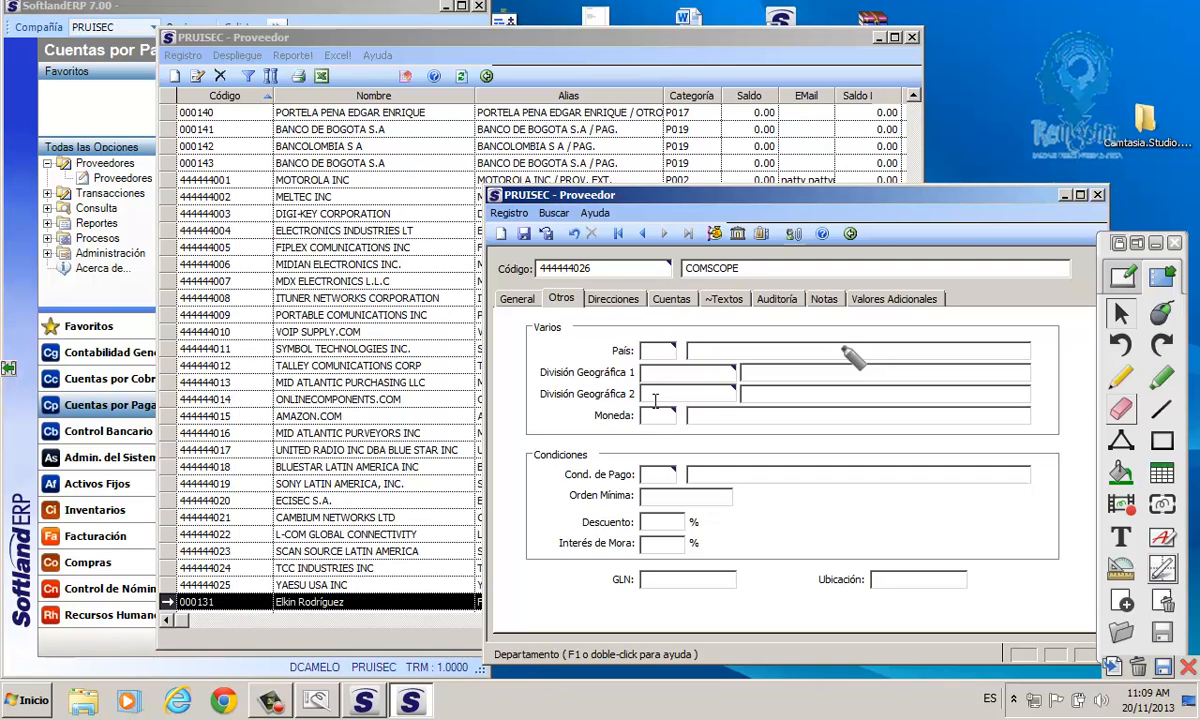
- Set the country to 249 ESTADOS UNIDOS by searching country names for EST
left_click(657, 351)
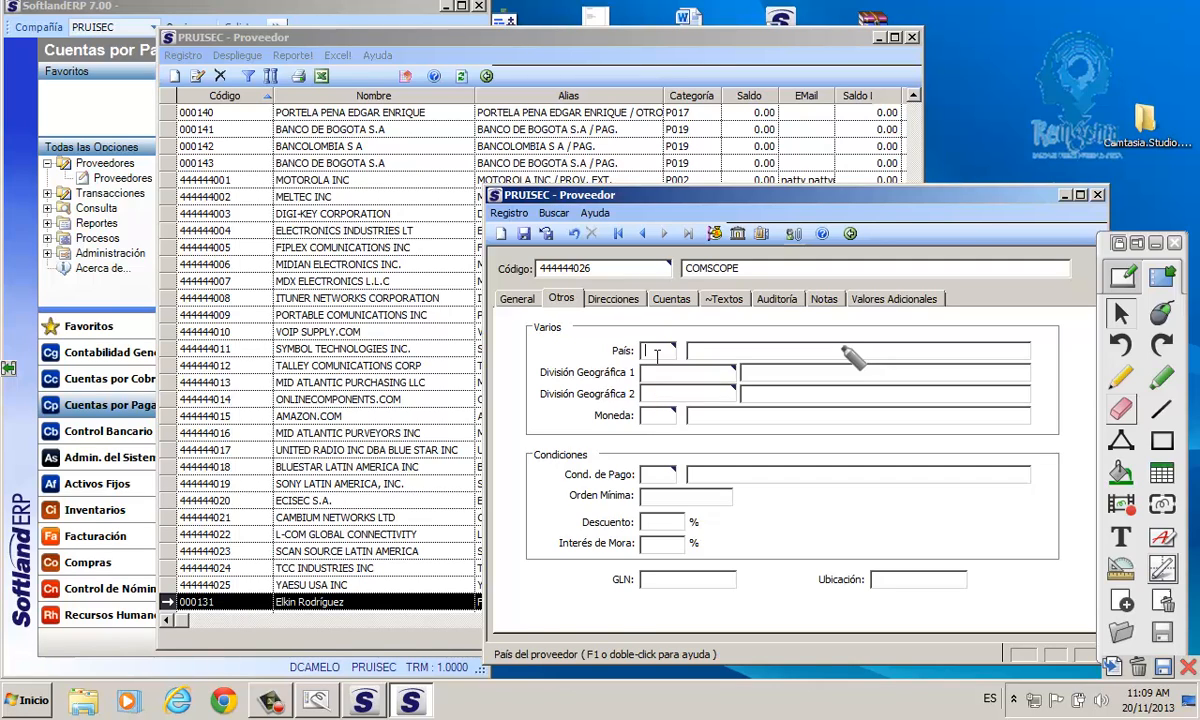
type("1")
double_click(649, 348)
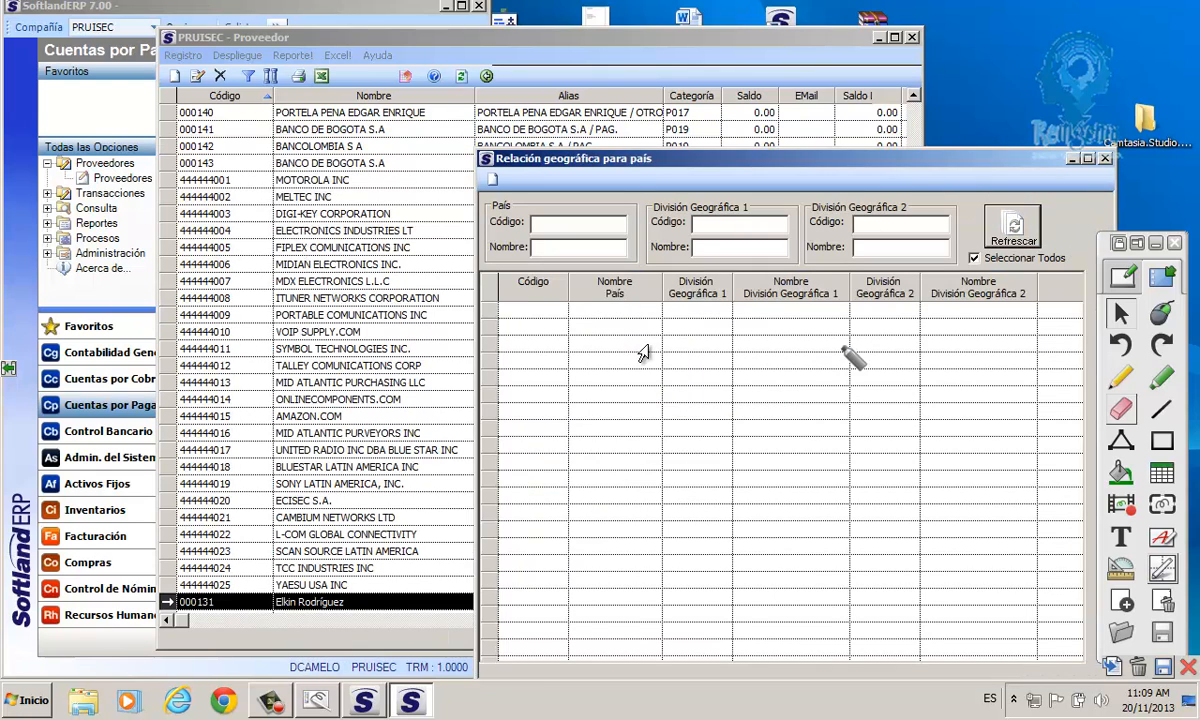
left_click(586, 247)
type("EST")
left_click(1012, 224)
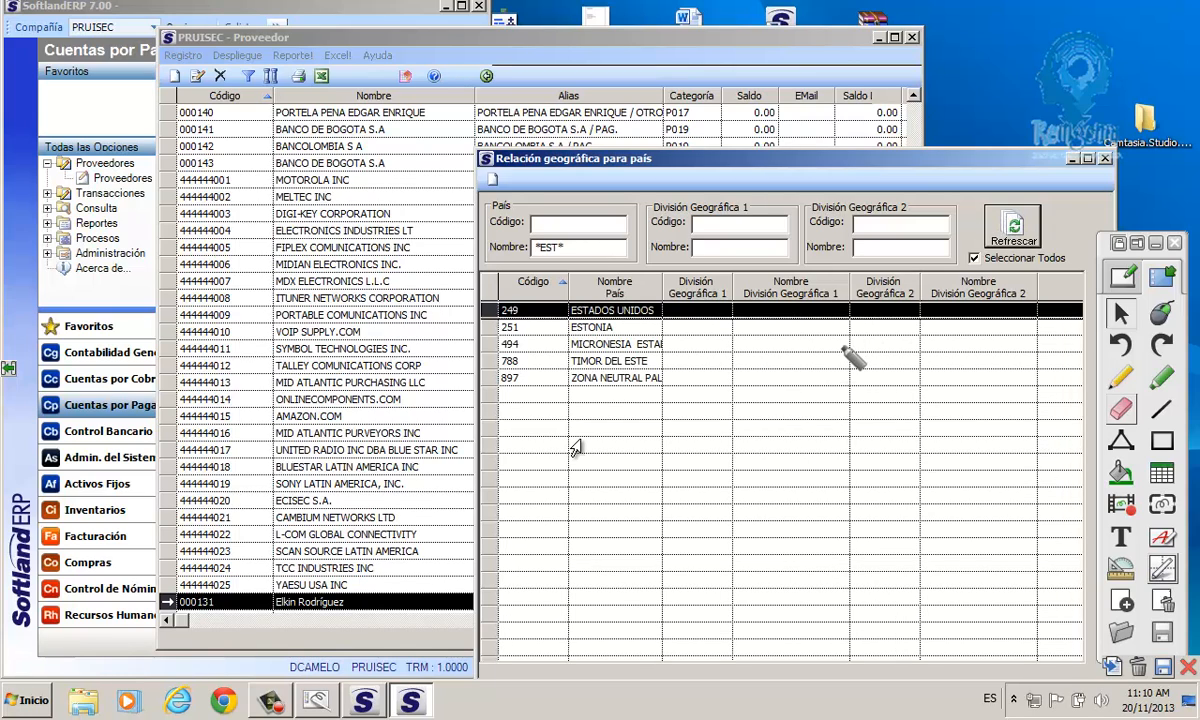
double_click(596, 318)
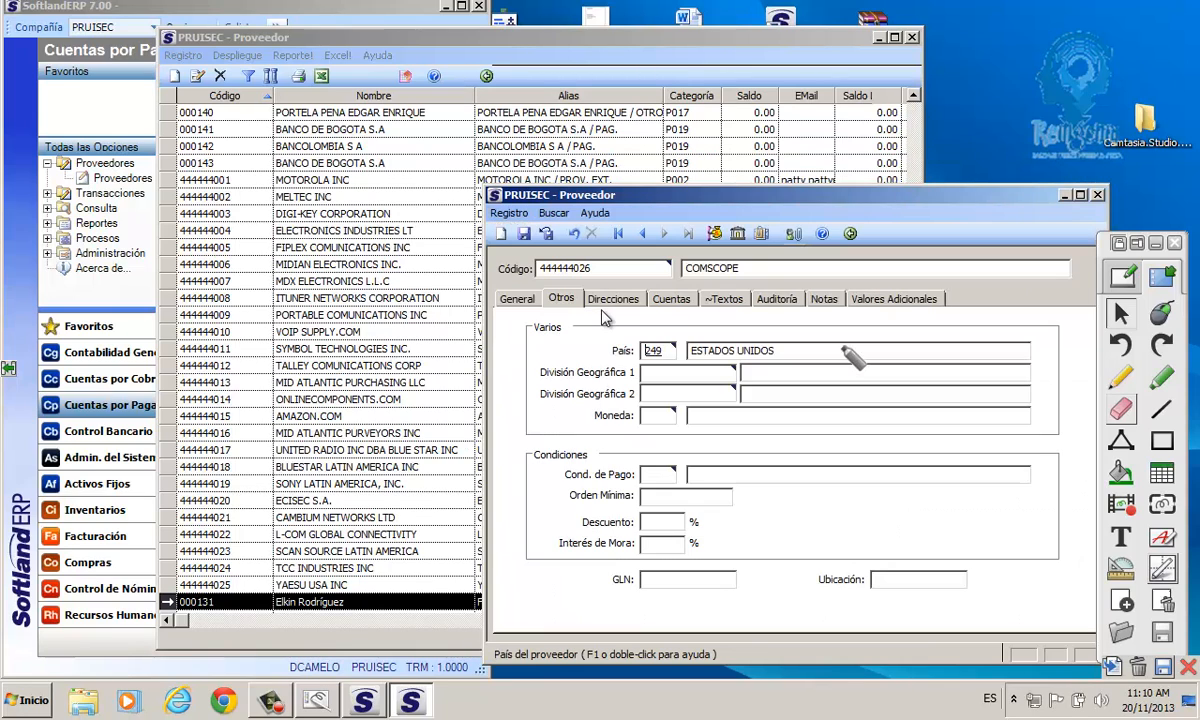
- Set currency USD Dolar and 45-day payment terms
double_click(663, 414)
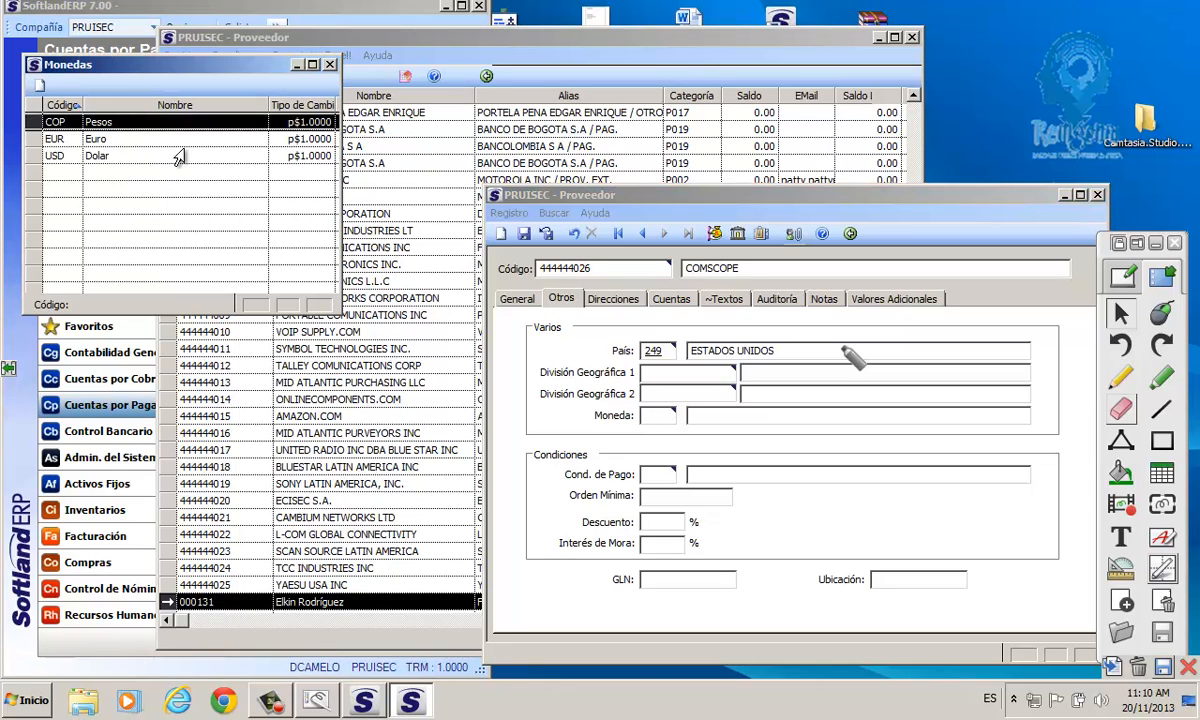
double_click(165, 148)
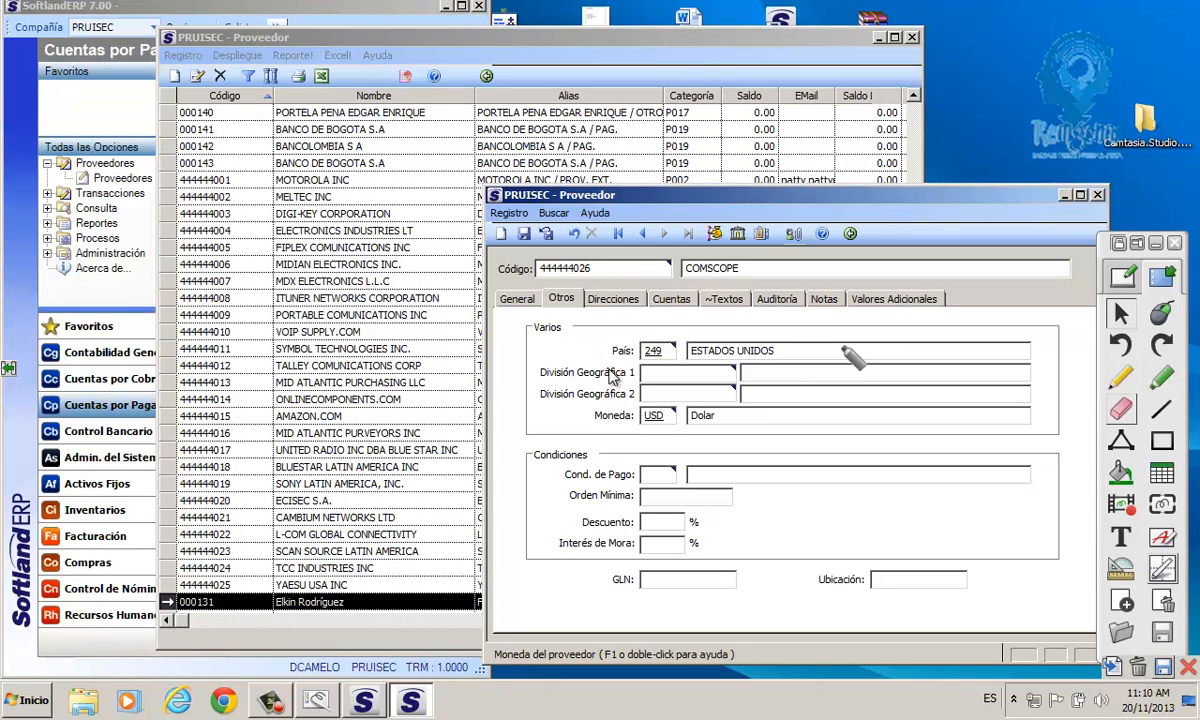
double_click(660, 475)
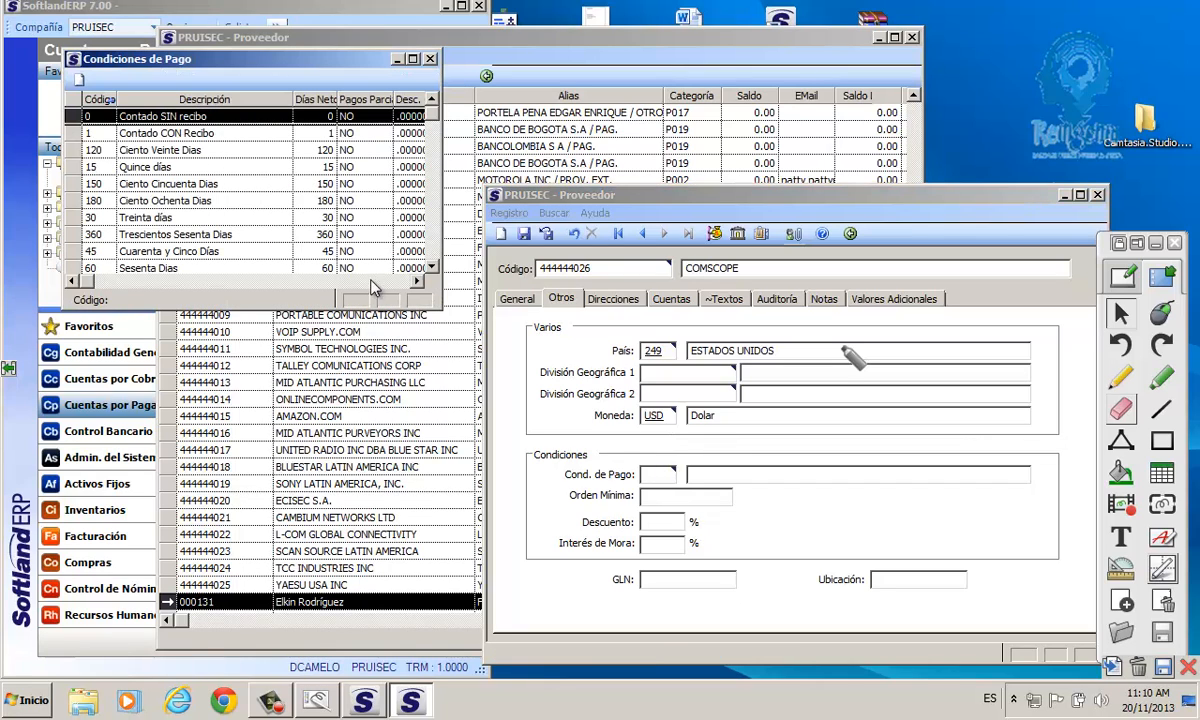
double_click(225, 251)
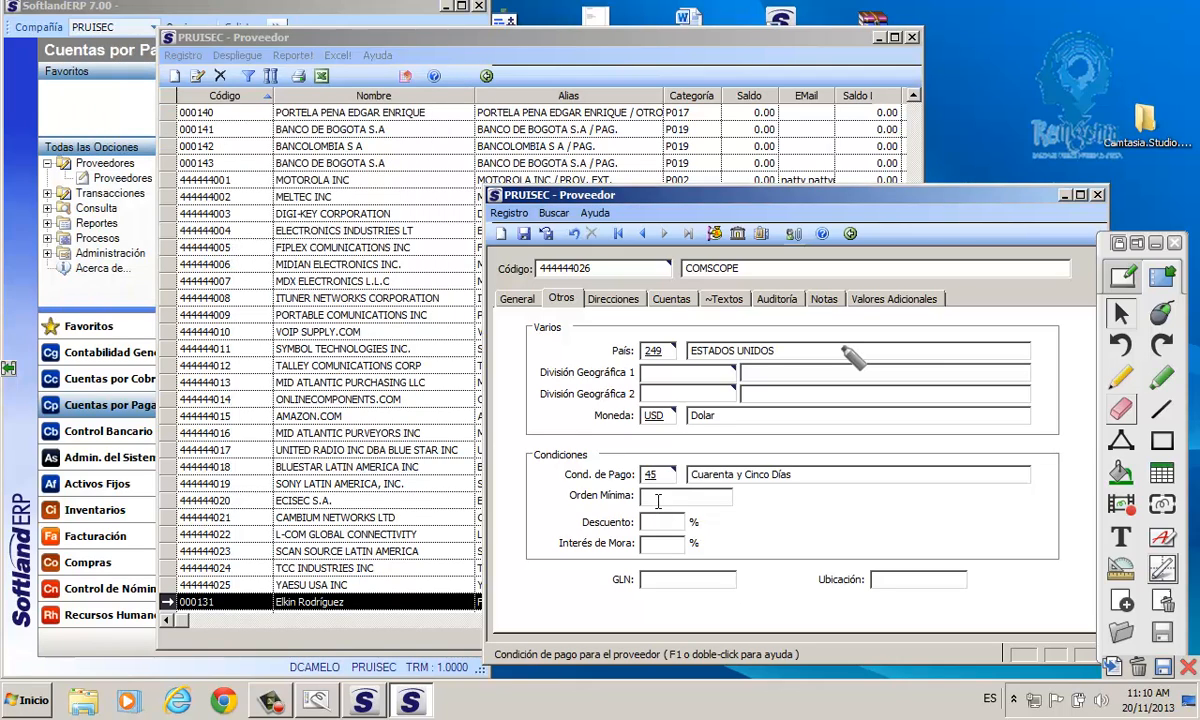
- Set the minimum order to 1.00
left_click(658, 500)
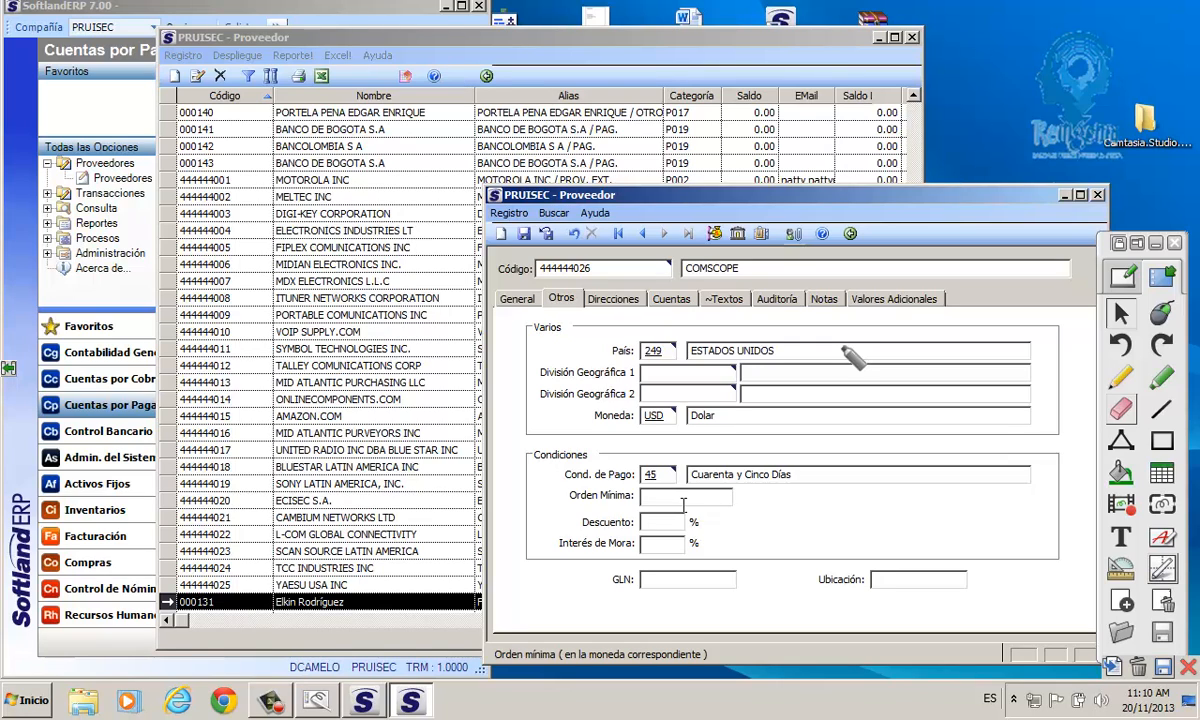
type("1")
left_click(670, 519)
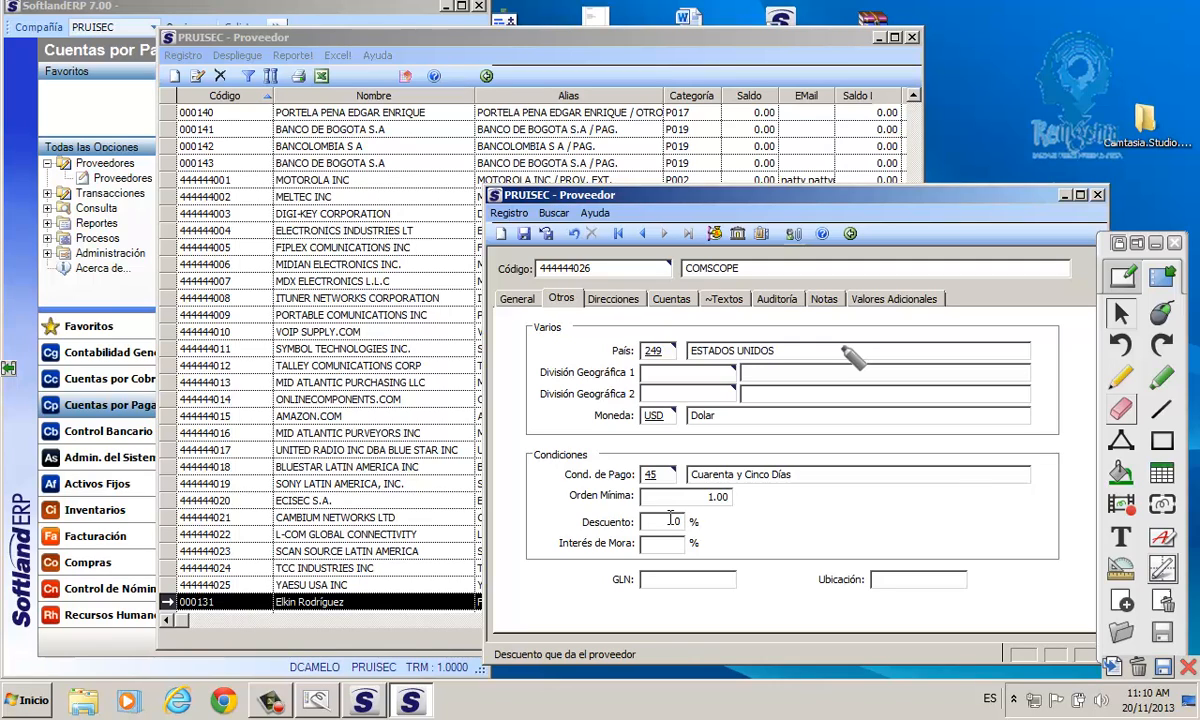
left_click(676, 543)
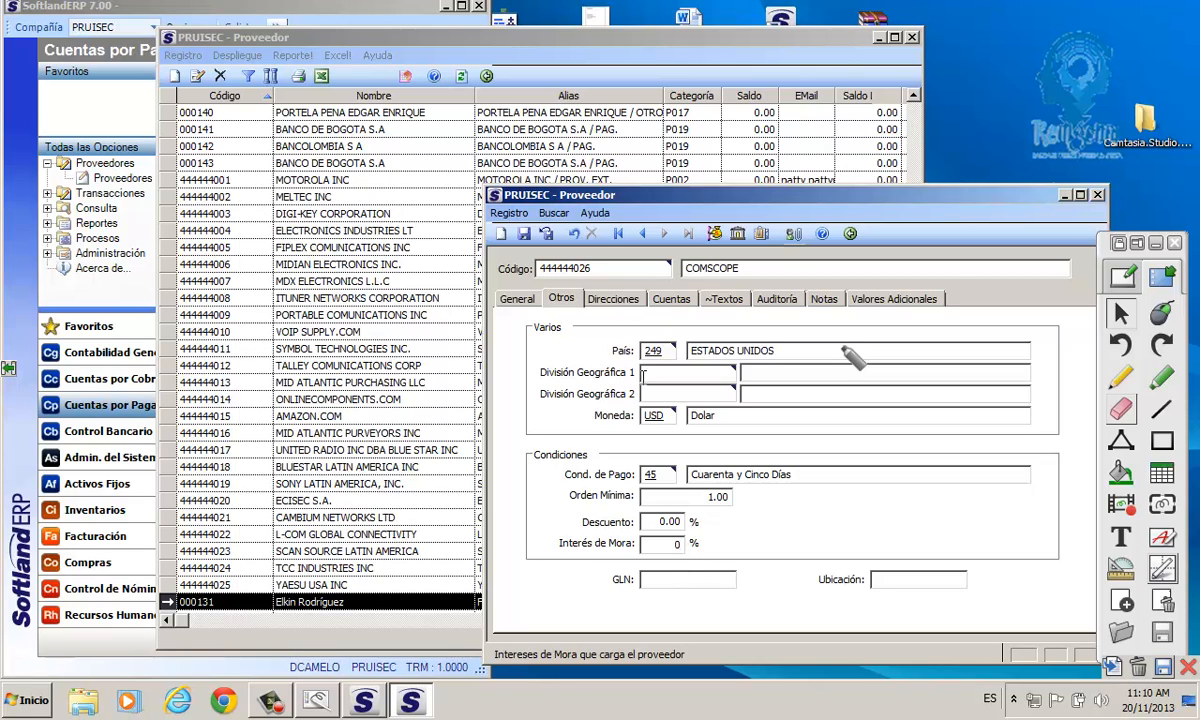
left_click(614, 301)
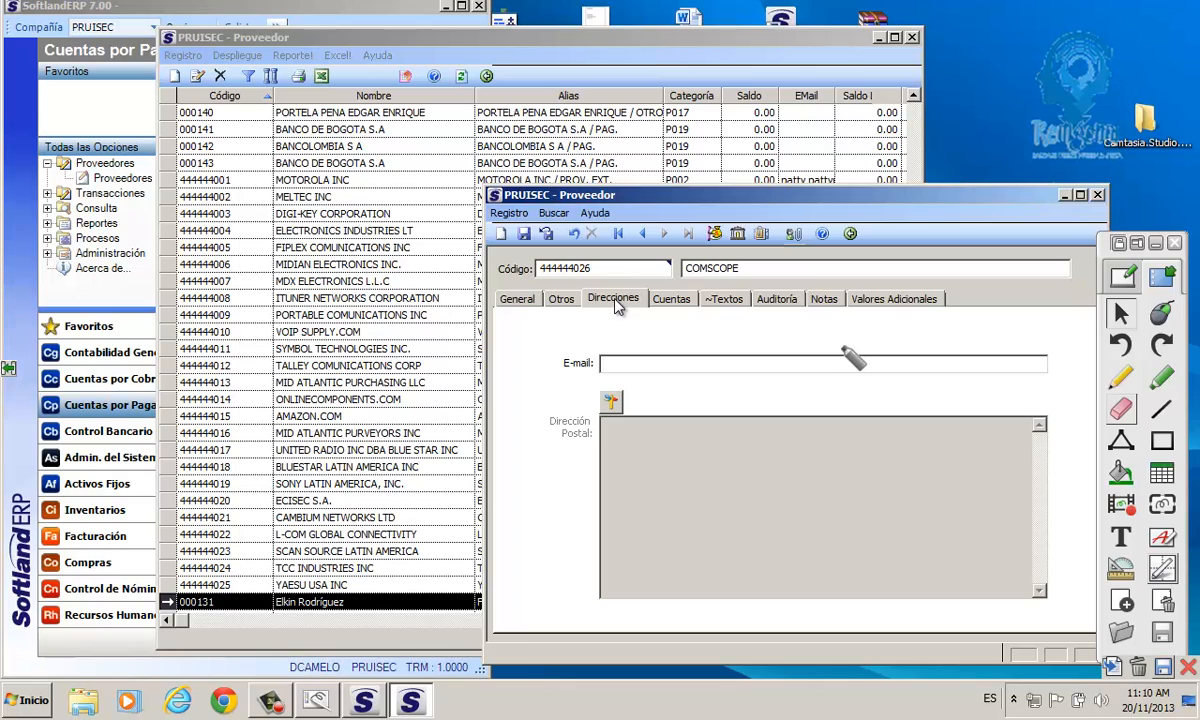
- Enter the supplier contact's e-mail address on the Direcciones tab
left_click(564, 300)
left_click(600, 302)
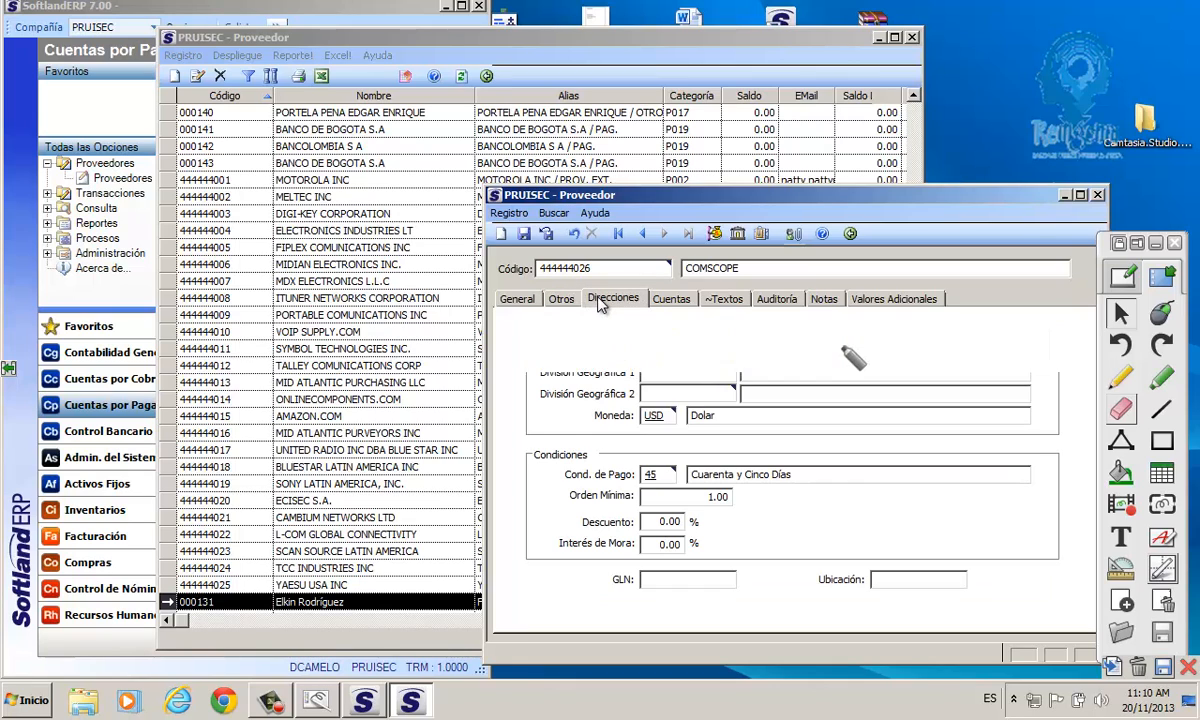
left_click(633, 365)
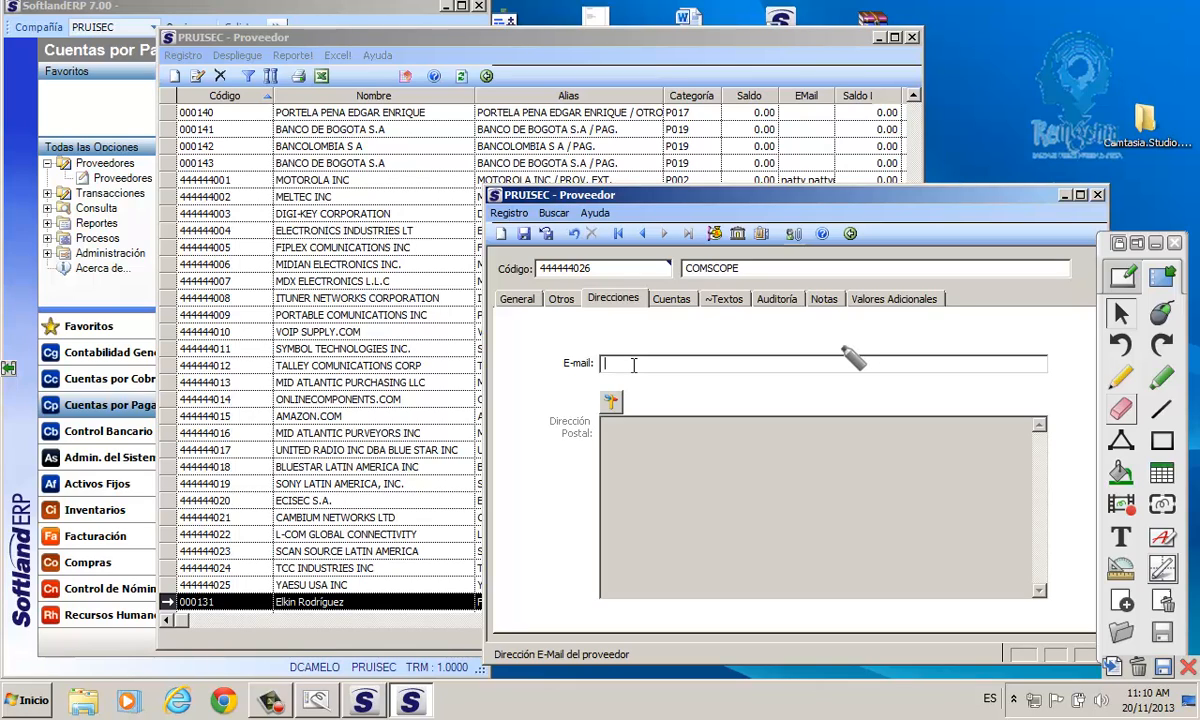
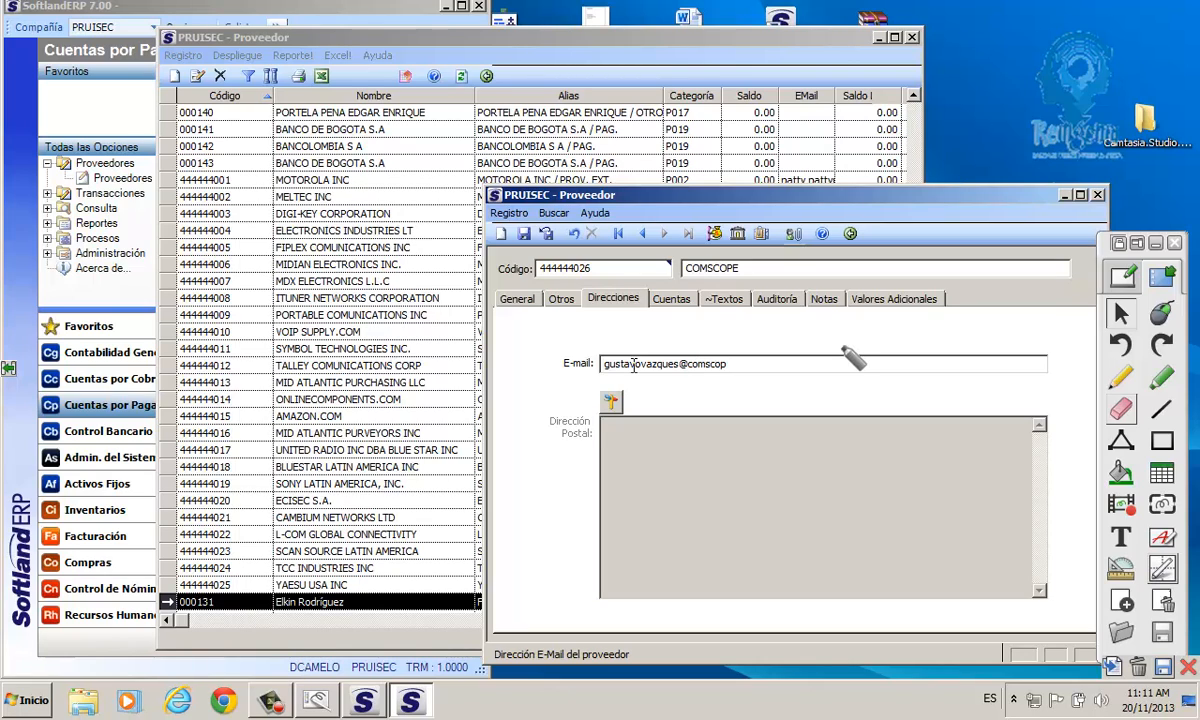
- Add the detailed postal address reading 'bocaraton'
left_click(611, 401)
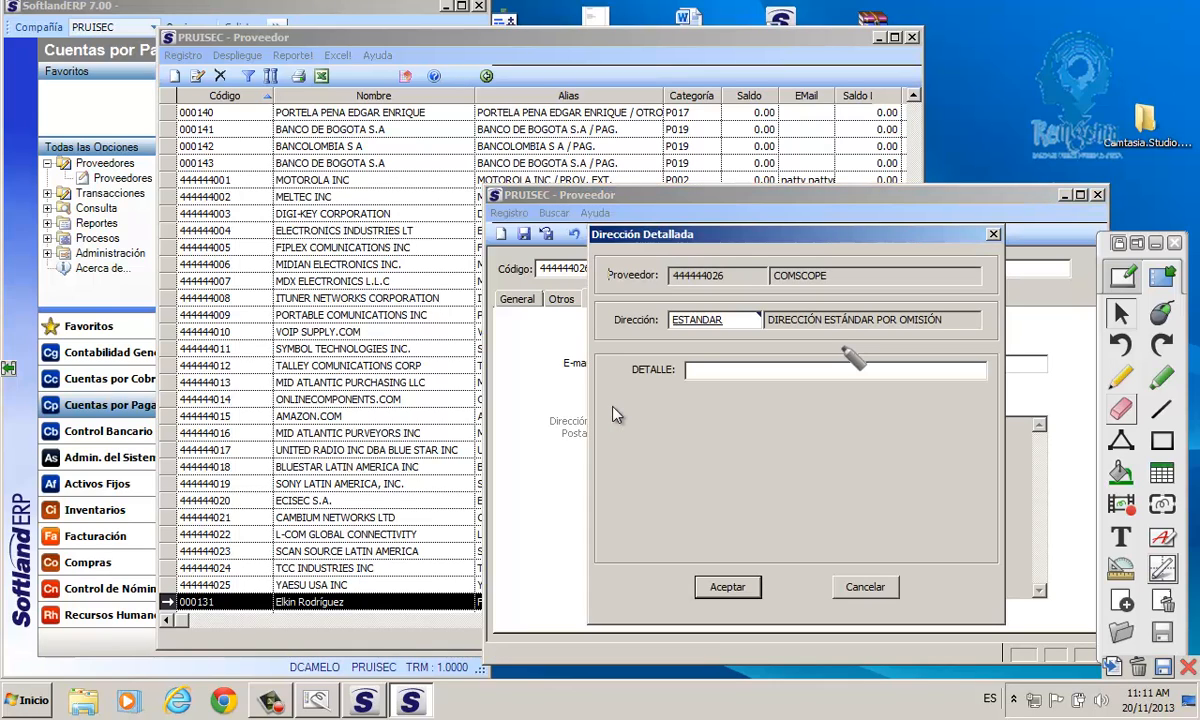
left_click(707, 369)
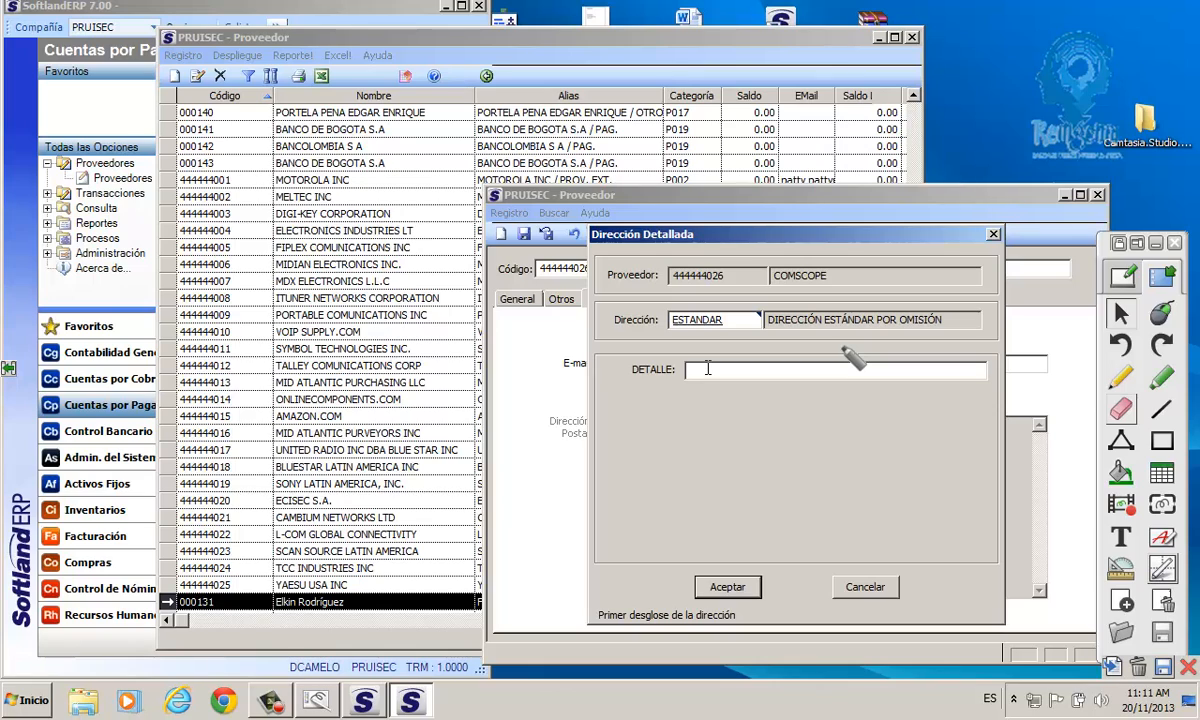
type("bocaraton")
left_click(727, 588)
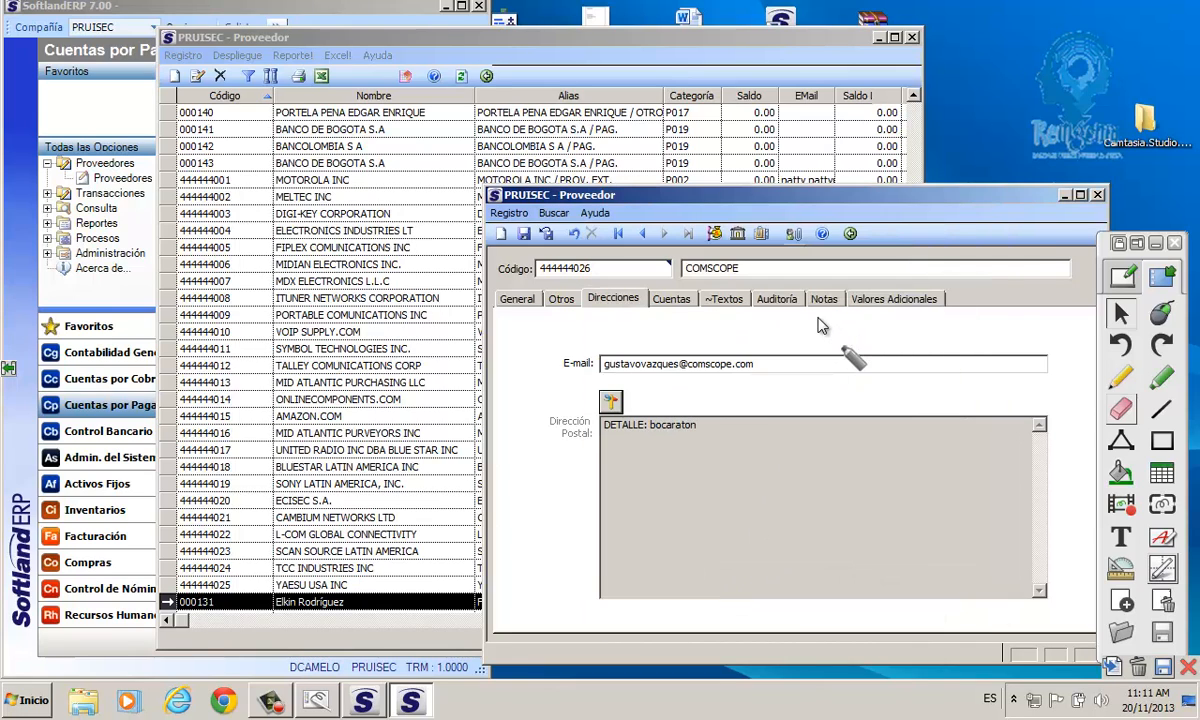
- Step through the Cuentas, Auditoría, Notas and Valores Adicionales tabs
left_click(671, 306)
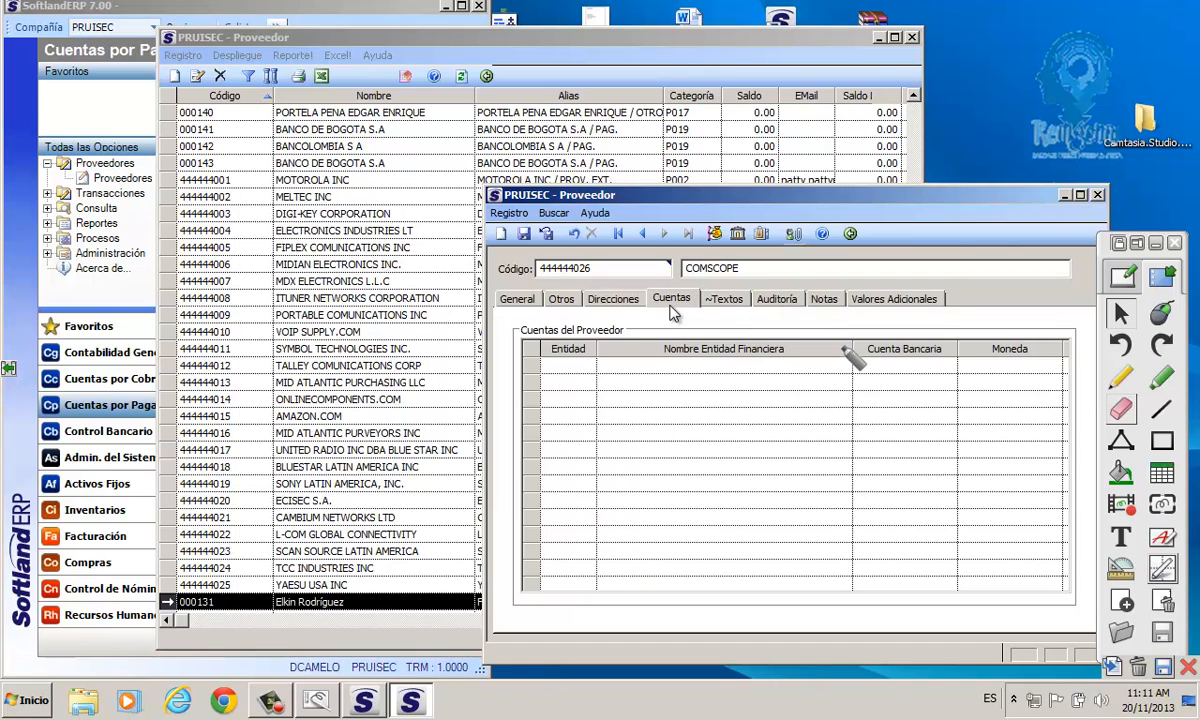
left_click(778, 300)
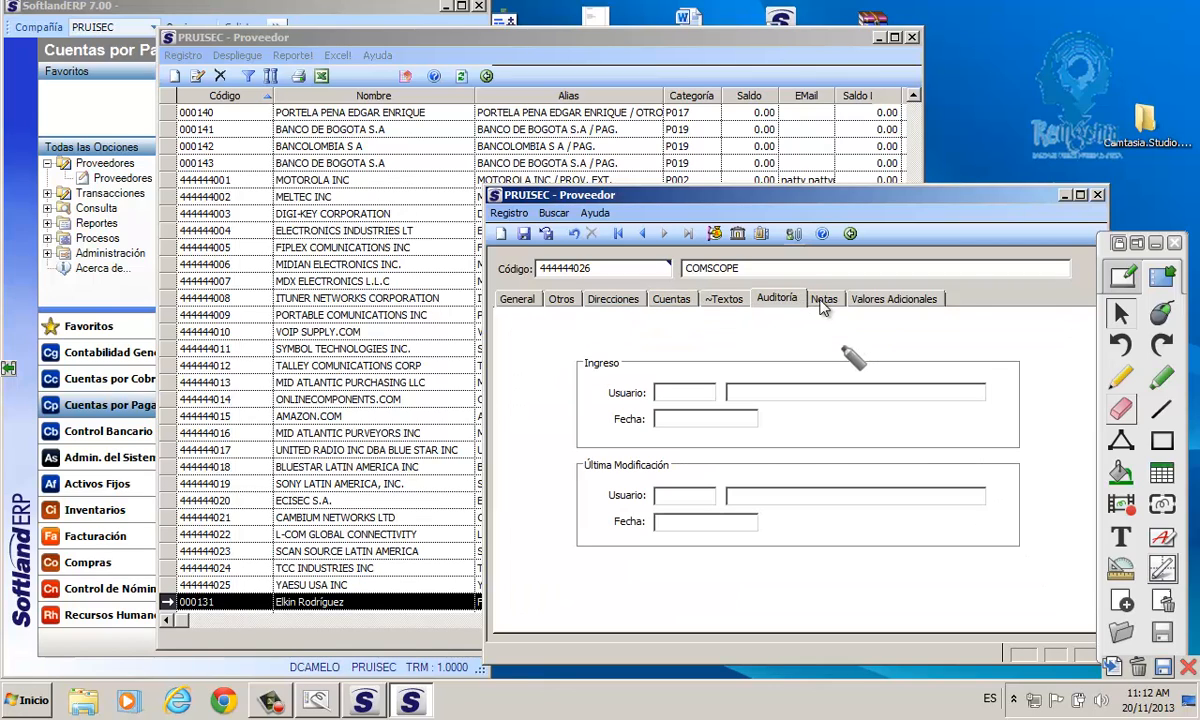
left_click(823, 300)
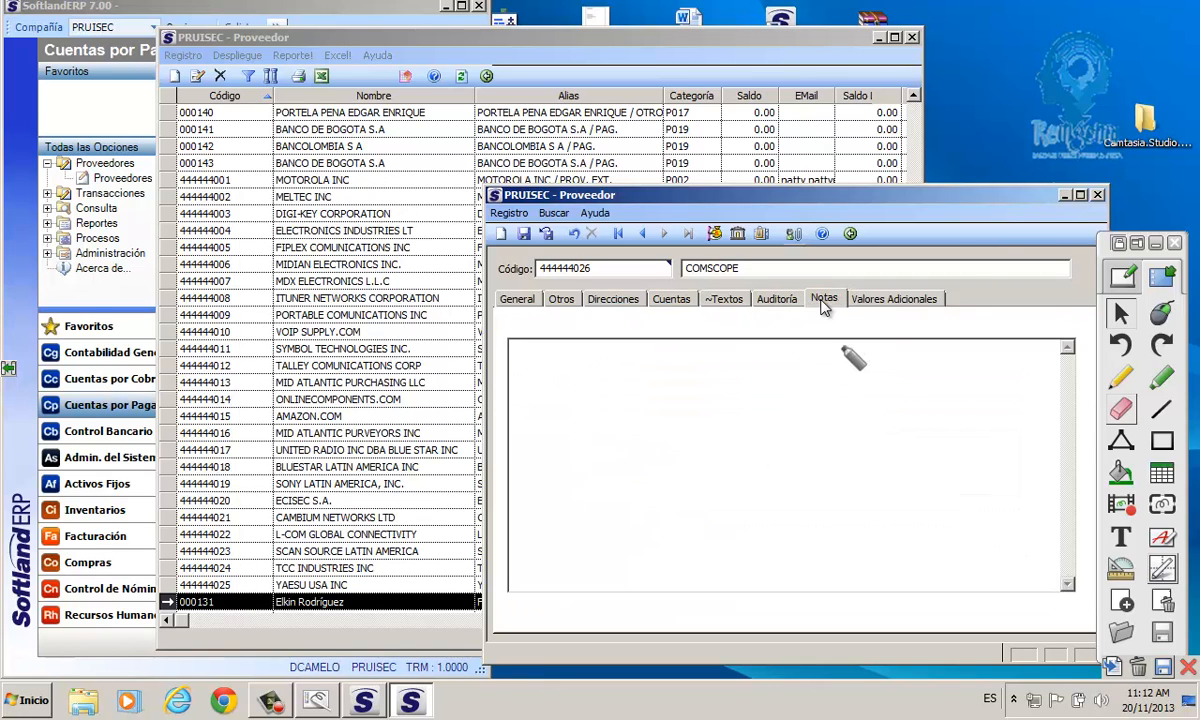
left_click(866, 300)
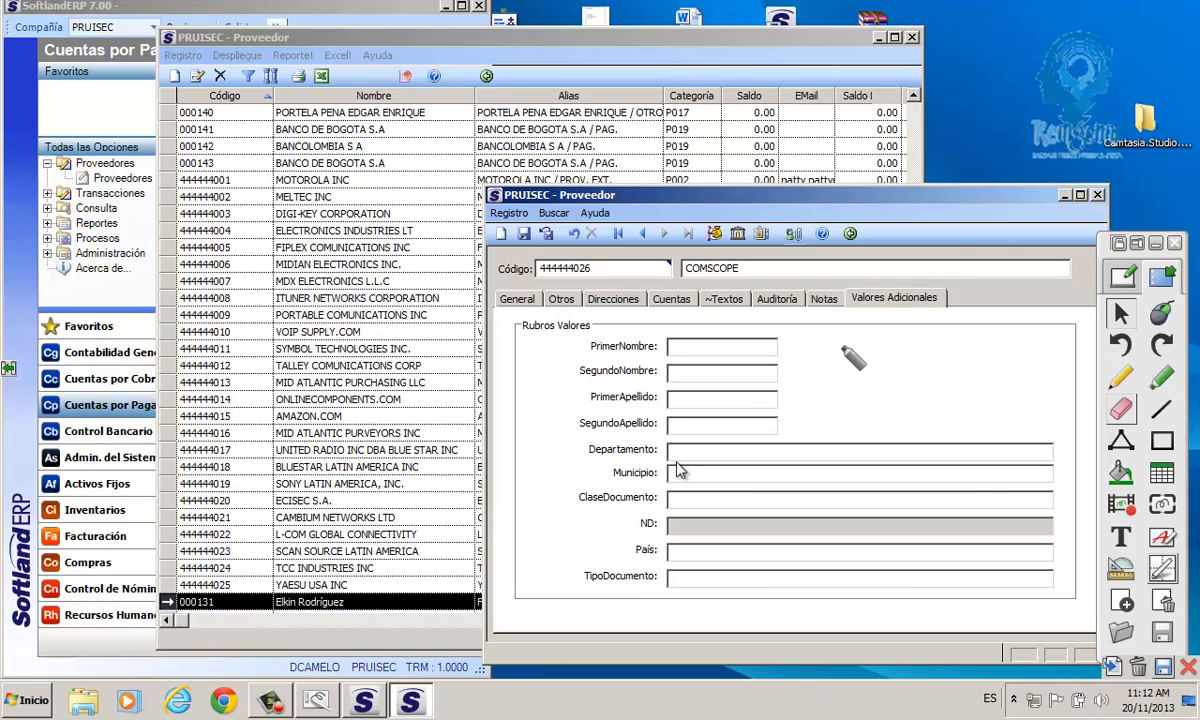
- Enter 42 for both ClaseDocumento and TipoDocumento in COMSCOPE's additional values
left_click(675, 500)
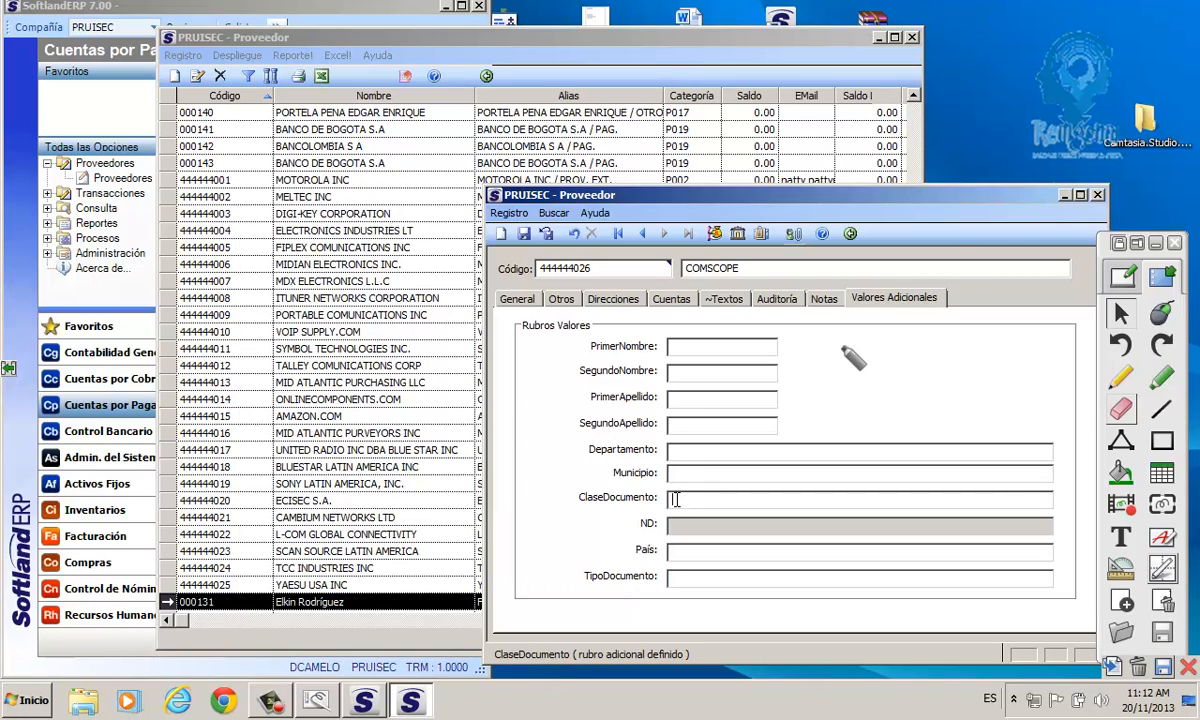
left_click(681, 456)
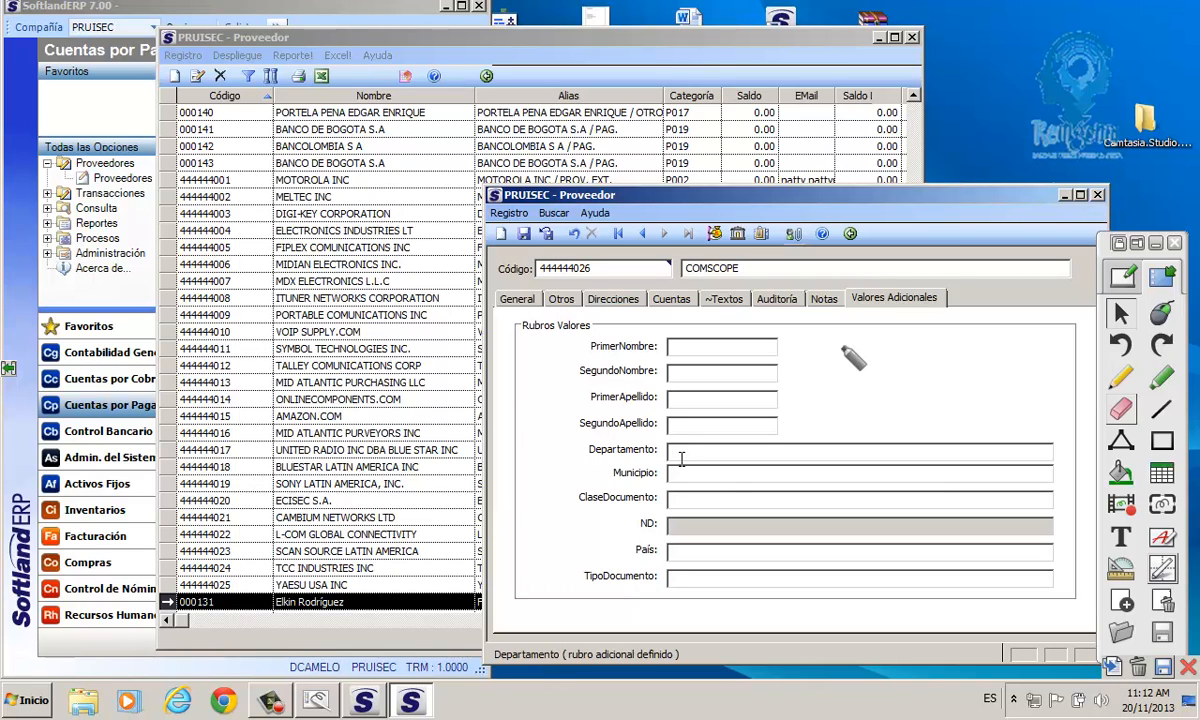
left_click(685, 503)
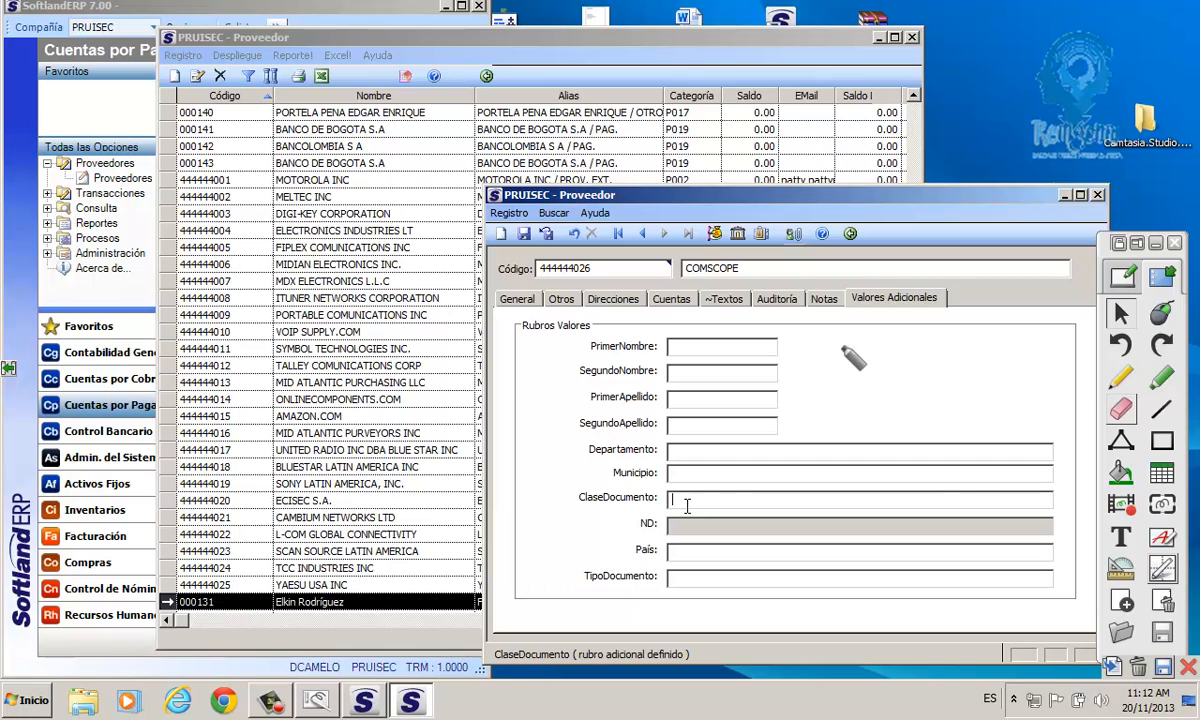
type("42")
key("Tab")
key("Tab")
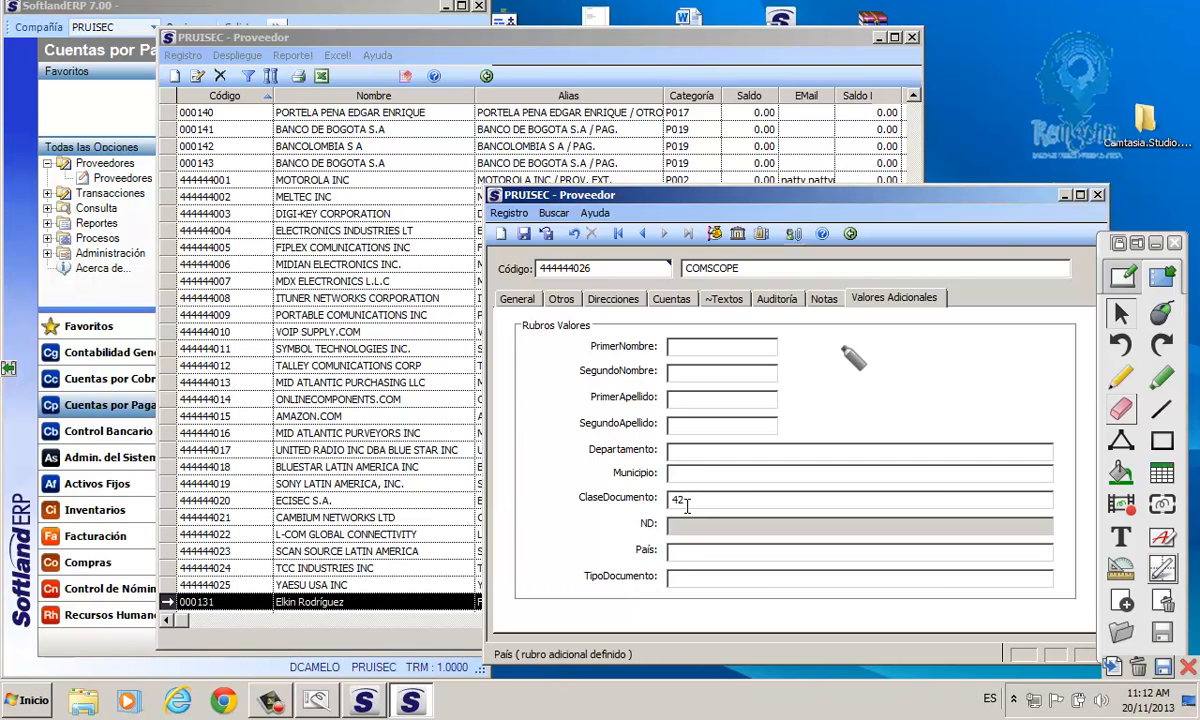
key("Tab")
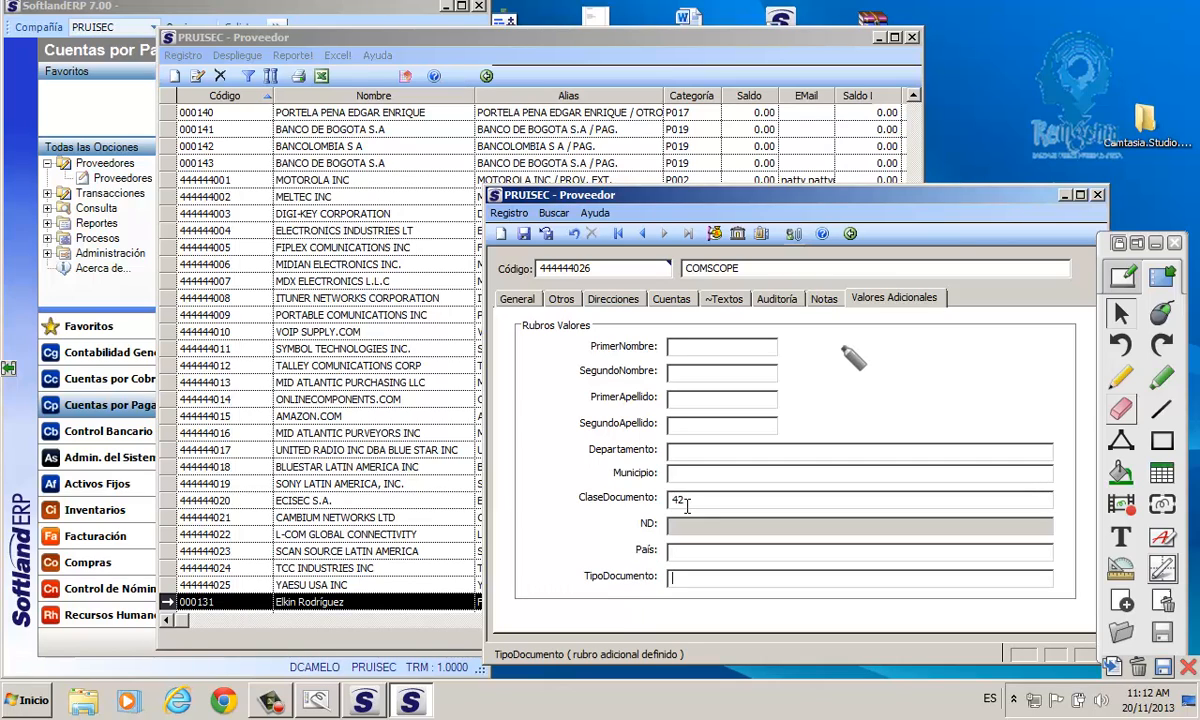
type("42")
left_click(517, 300)
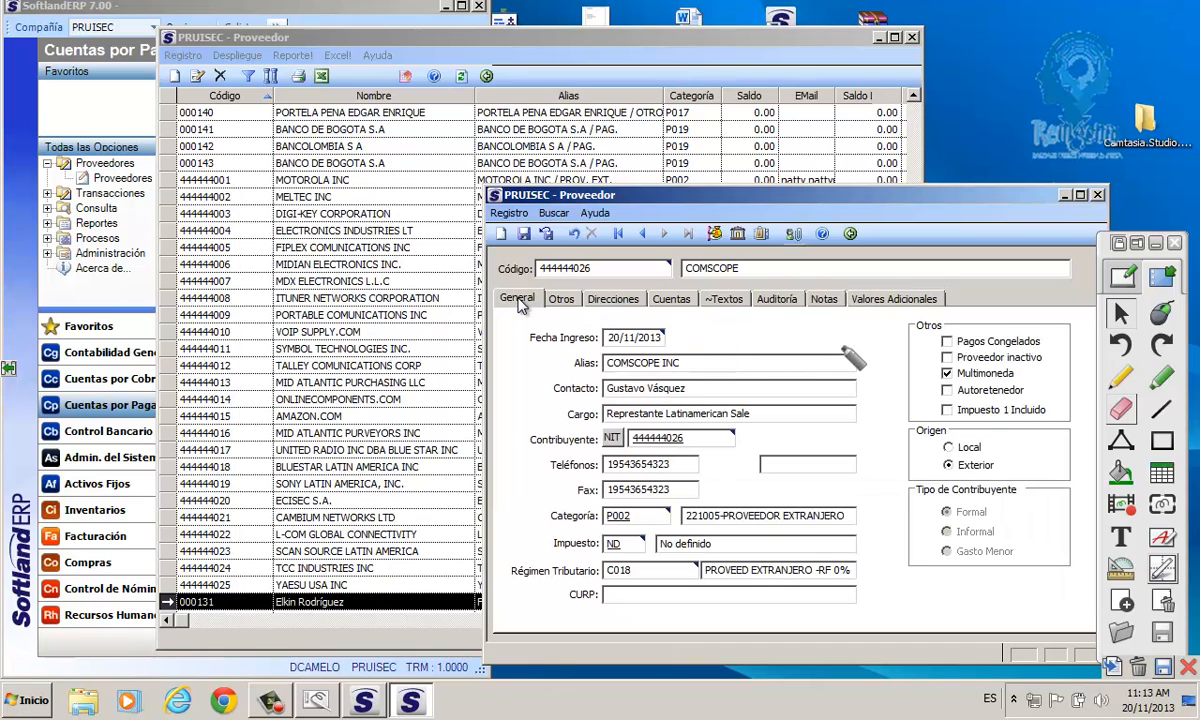
- Look up COMSCOPE's country code, 249, among the supplier's tabs
left_click(557, 301)
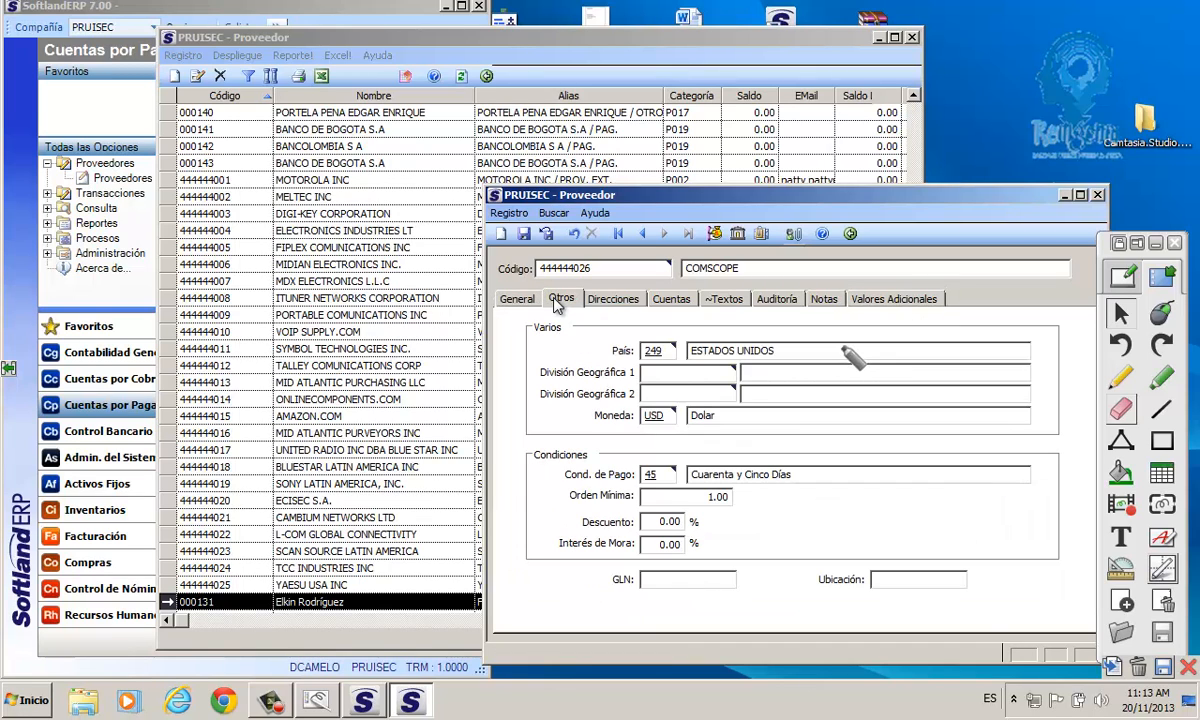
left_click(597, 303)
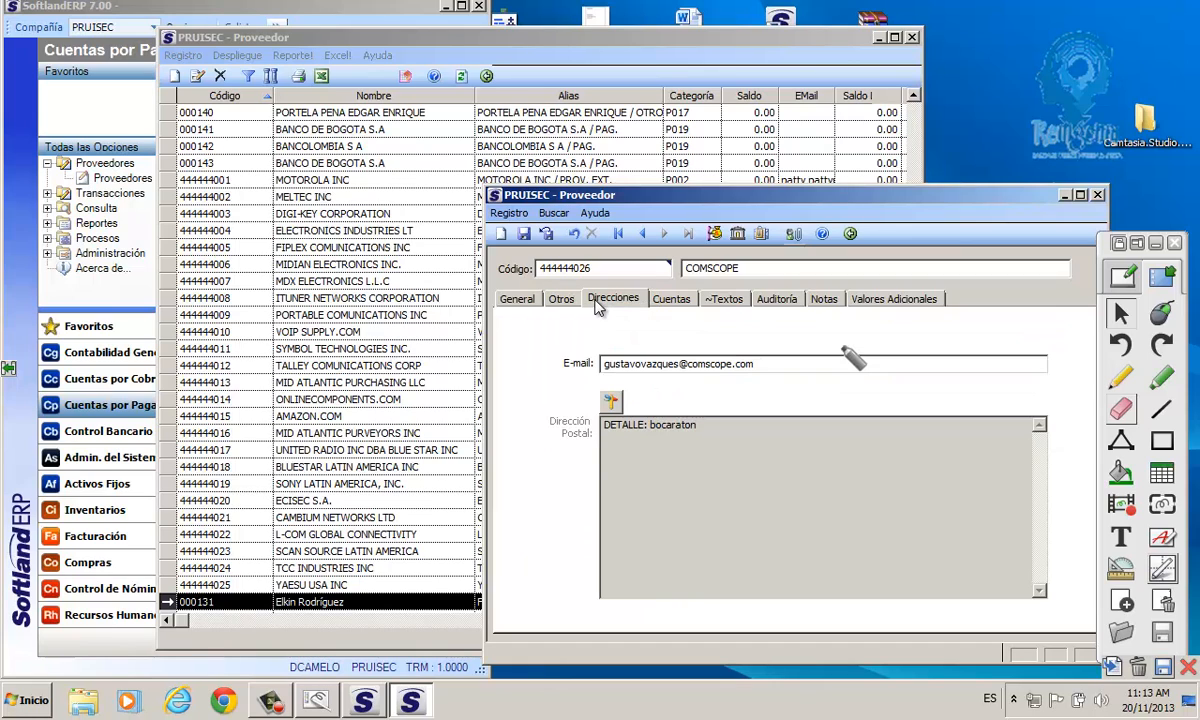
left_click(533, 300)
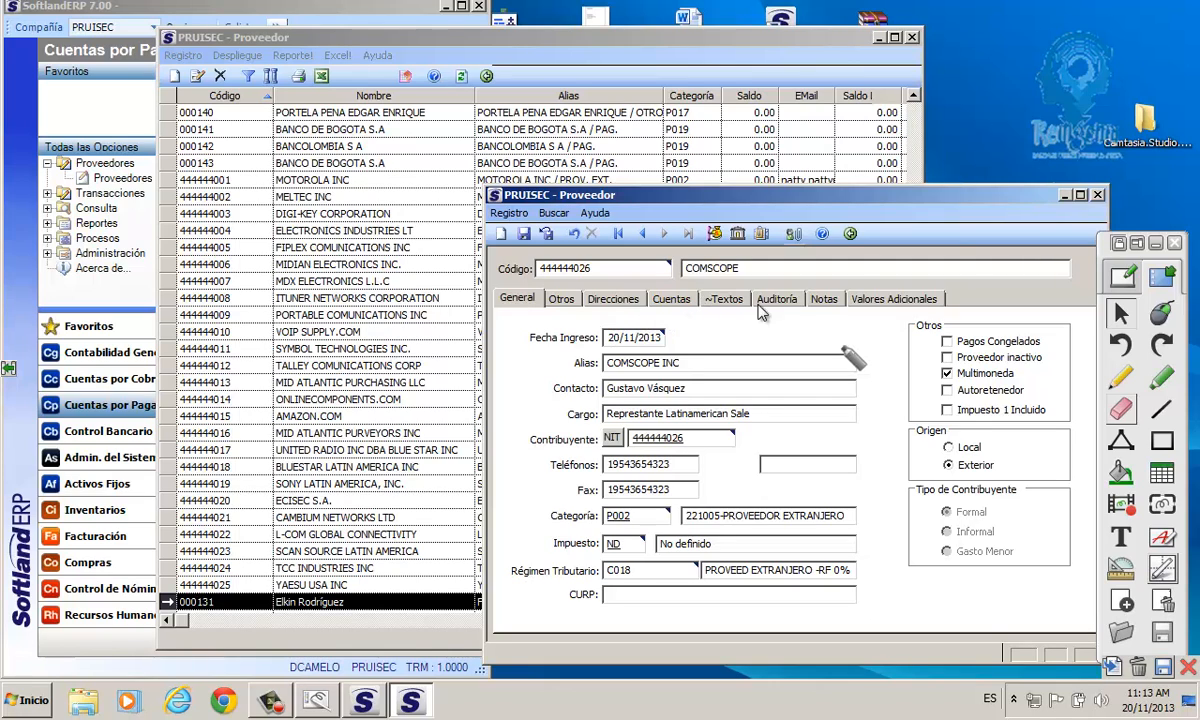
left_click(866, 300)
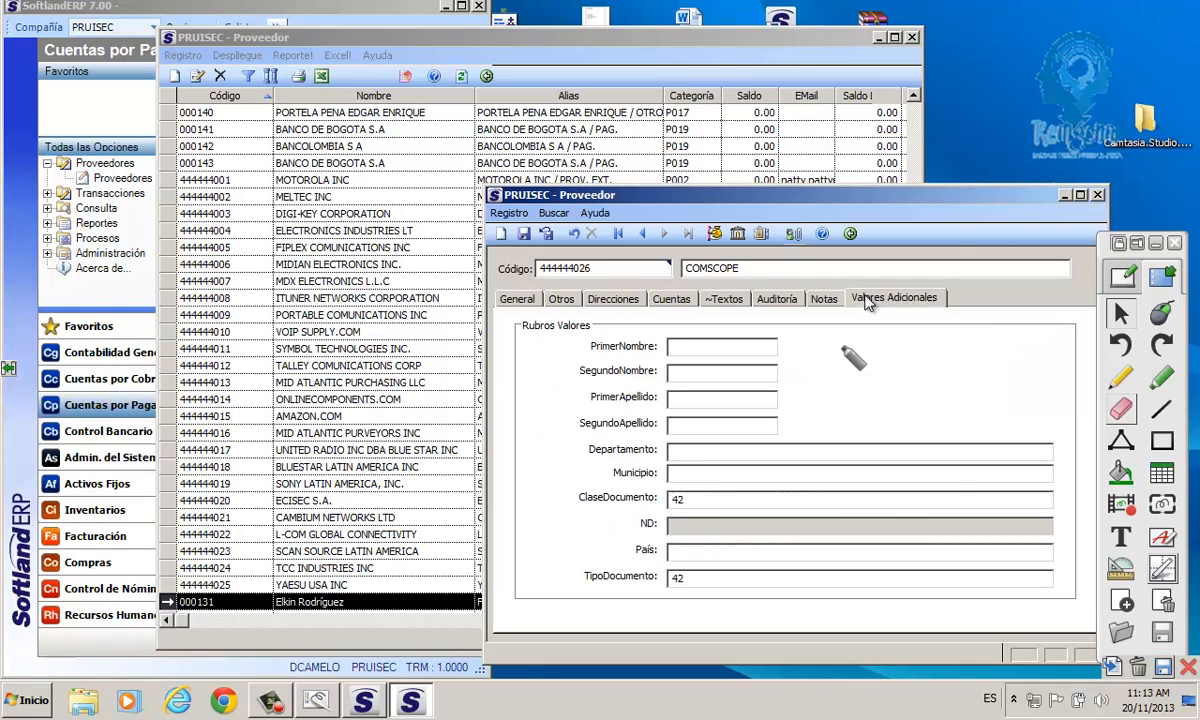
left_click(676, 551)
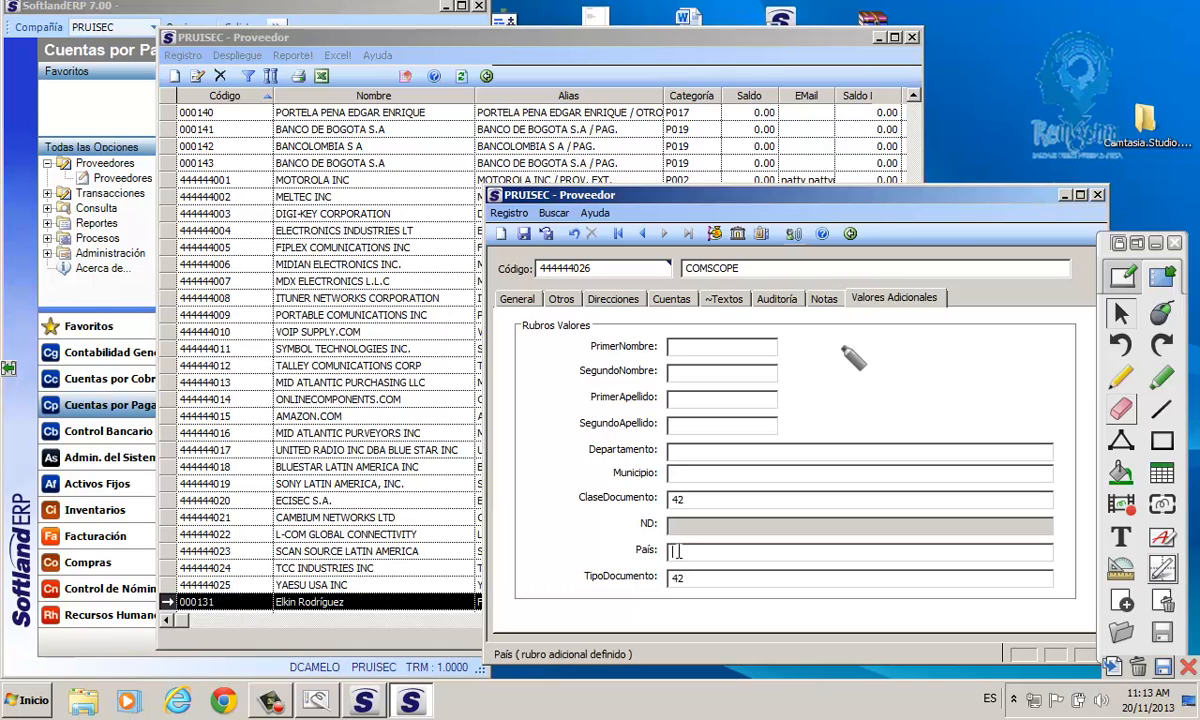
left_click(562, 302)
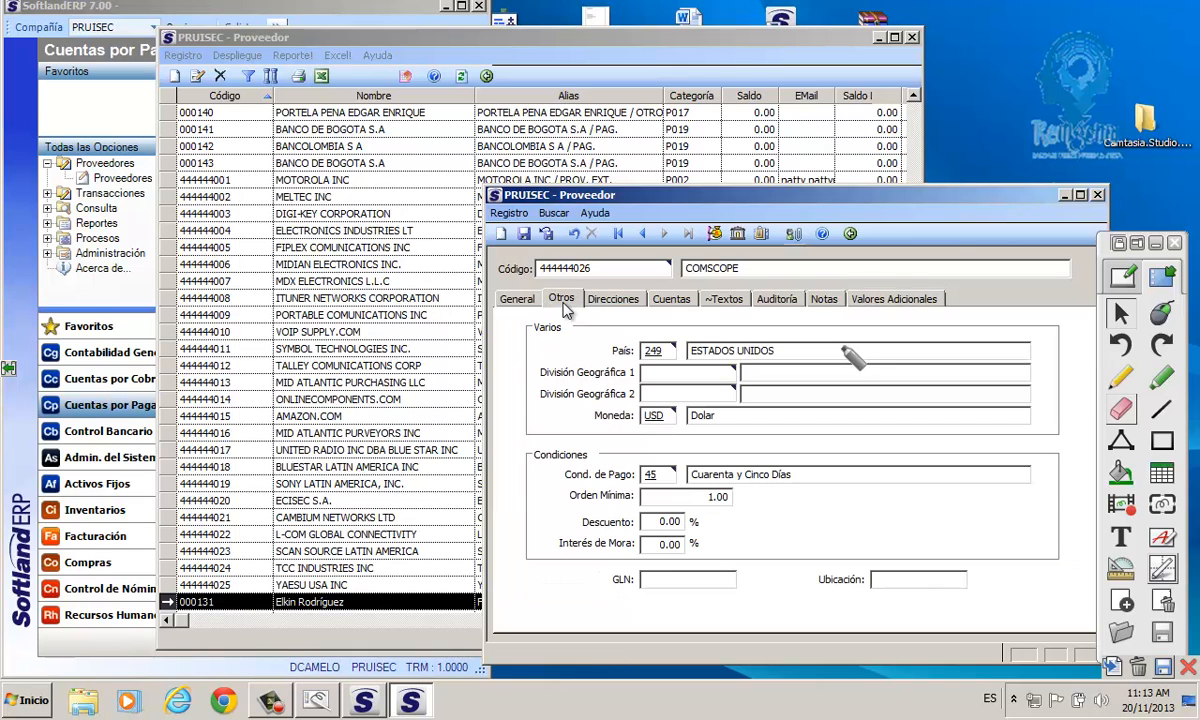
left_click_drag(666, 352, 636, 357)
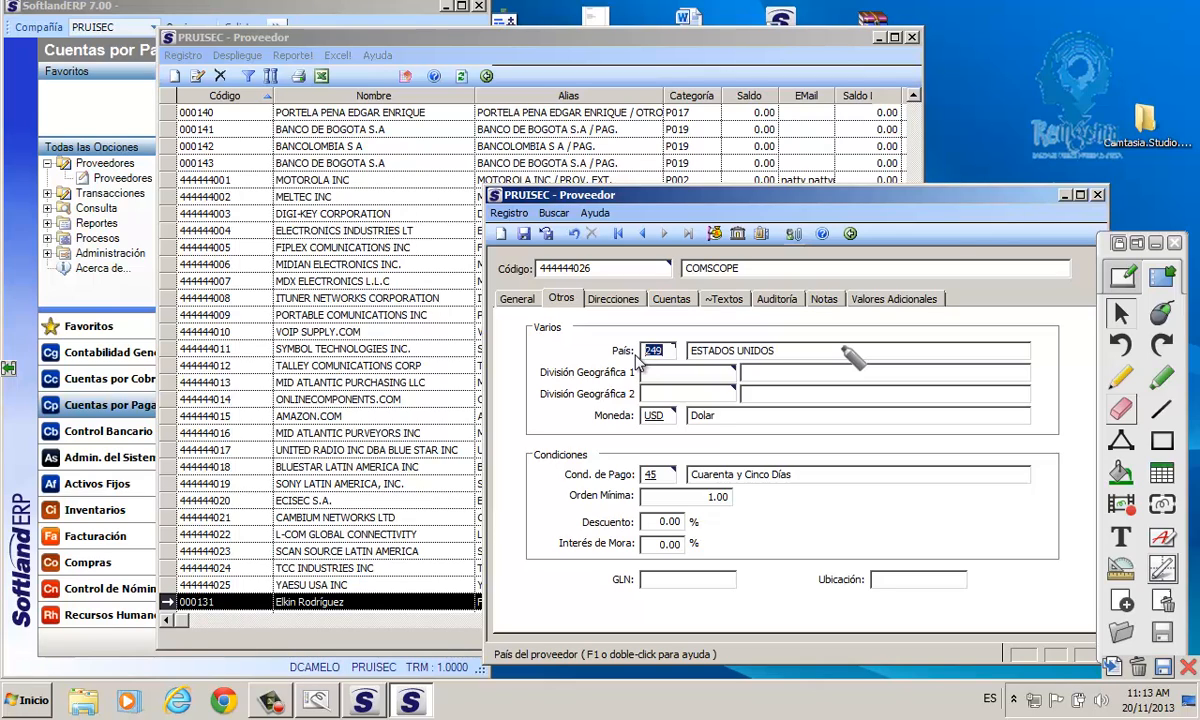
- Enter 249 as the País additional value and save the supplier
left_click(890, 298)
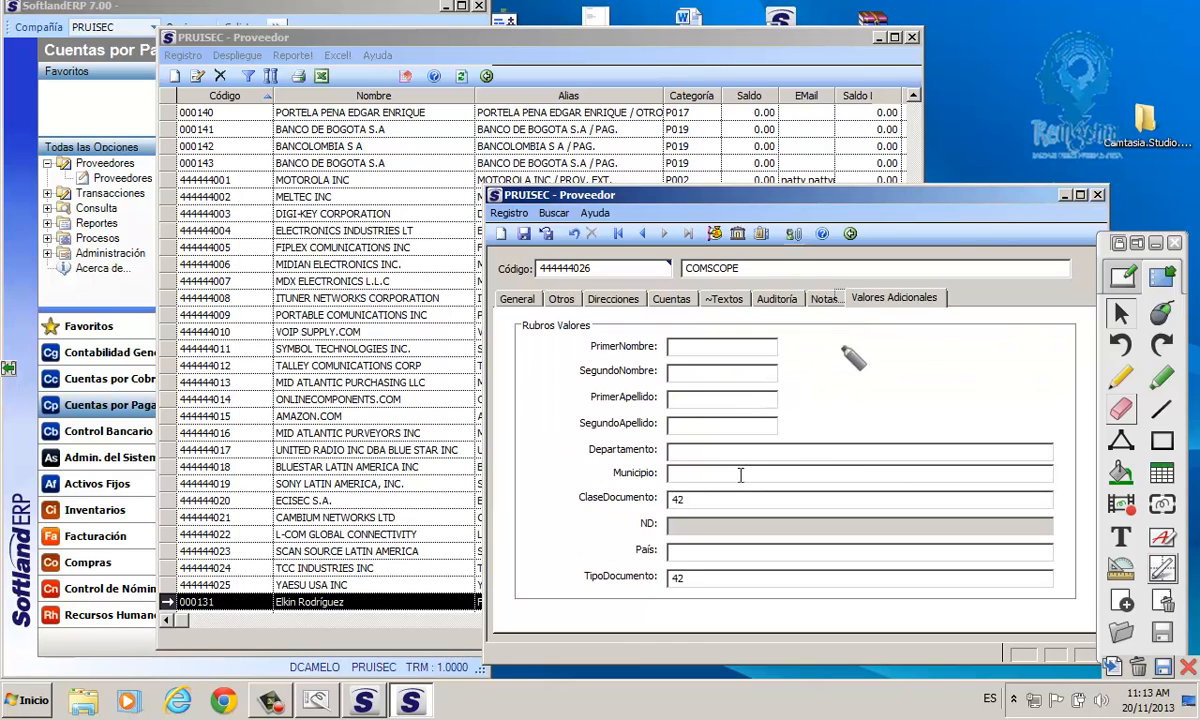
left_click(681, 556)
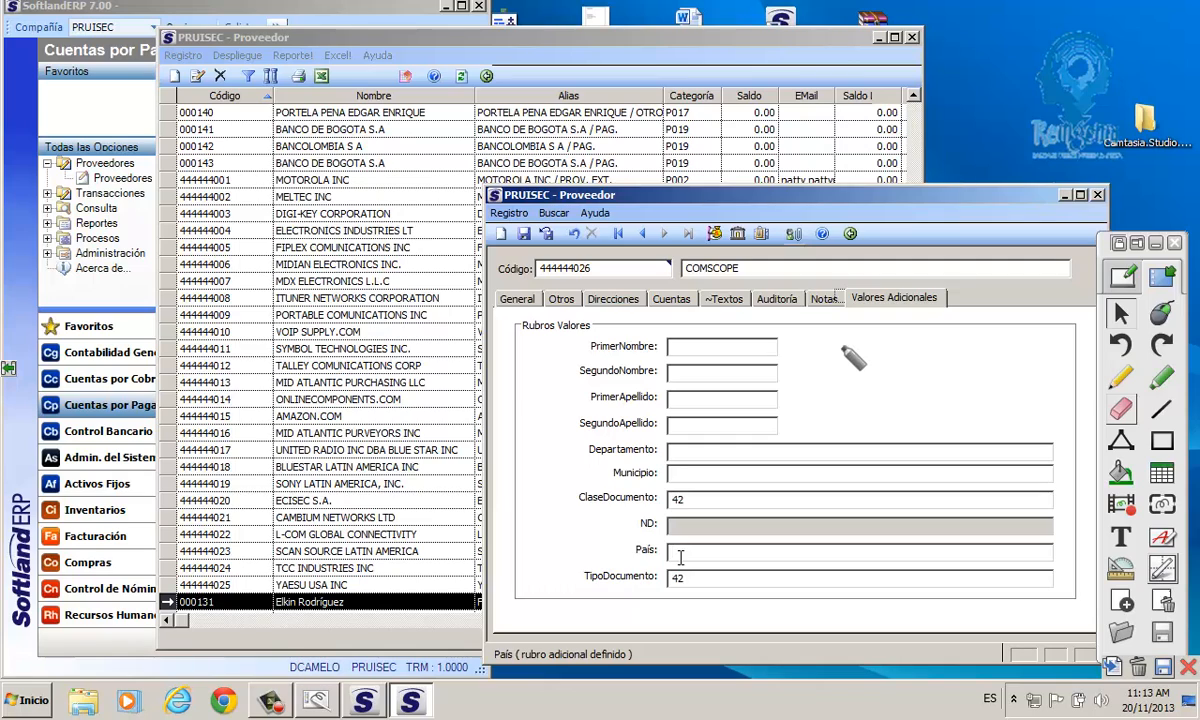
type("249")
left_click(527, 239)
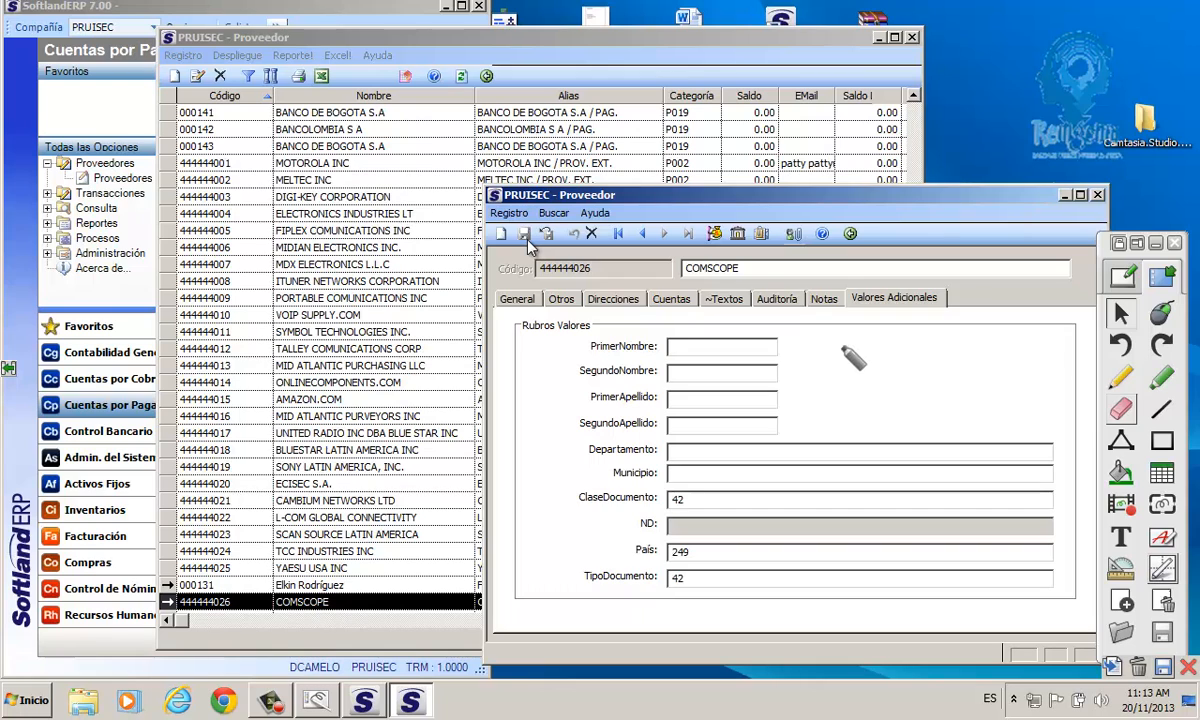
- Close the COMSCOPE form and reload the Proveedor table with all suppliers
left_click(850, 234)
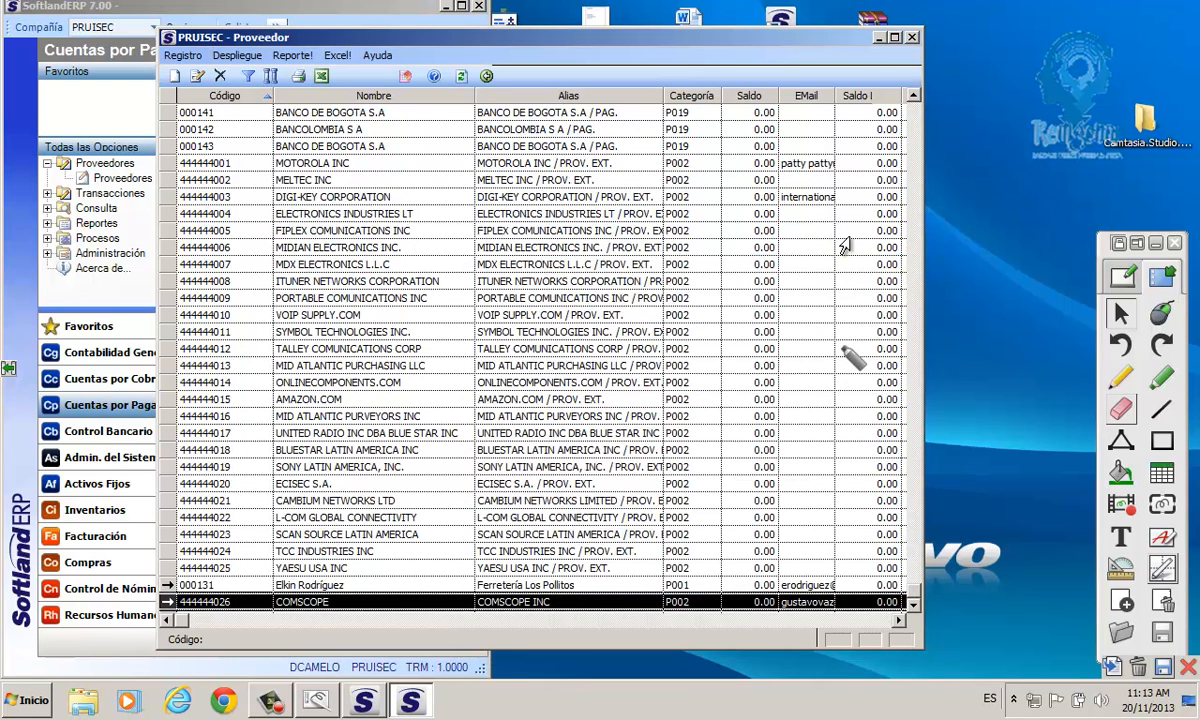
left_click_drag(190, 589, 188, 606)
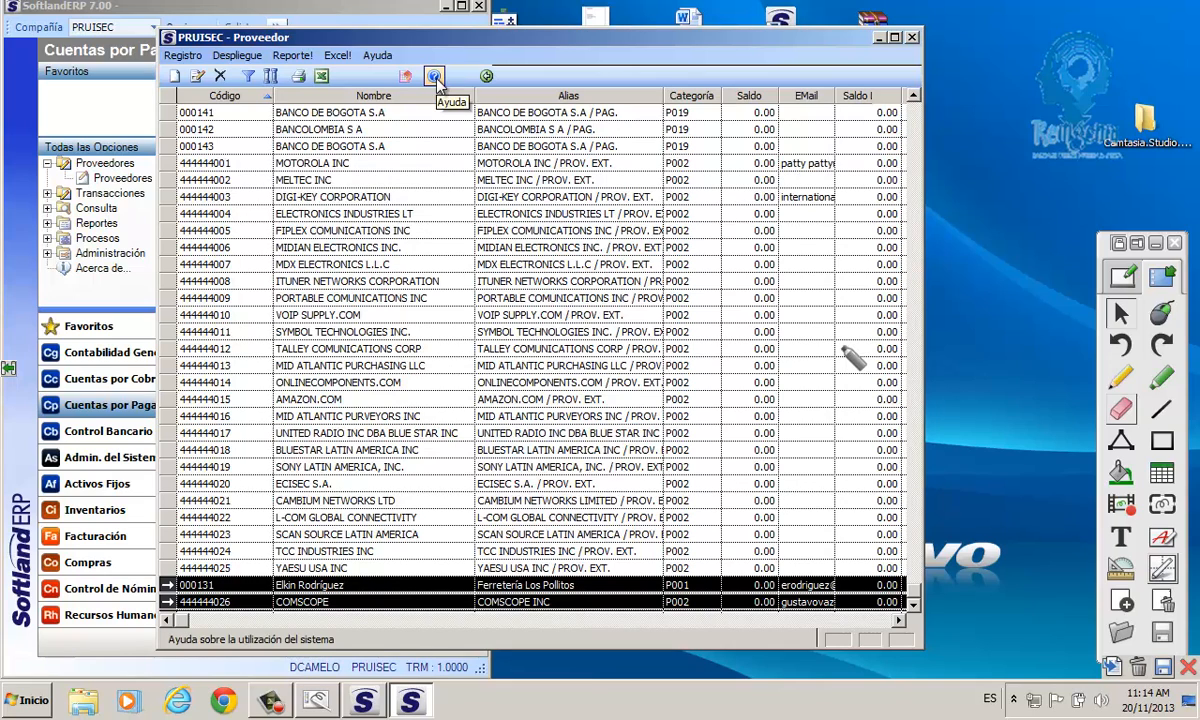
left_click(458, 77)
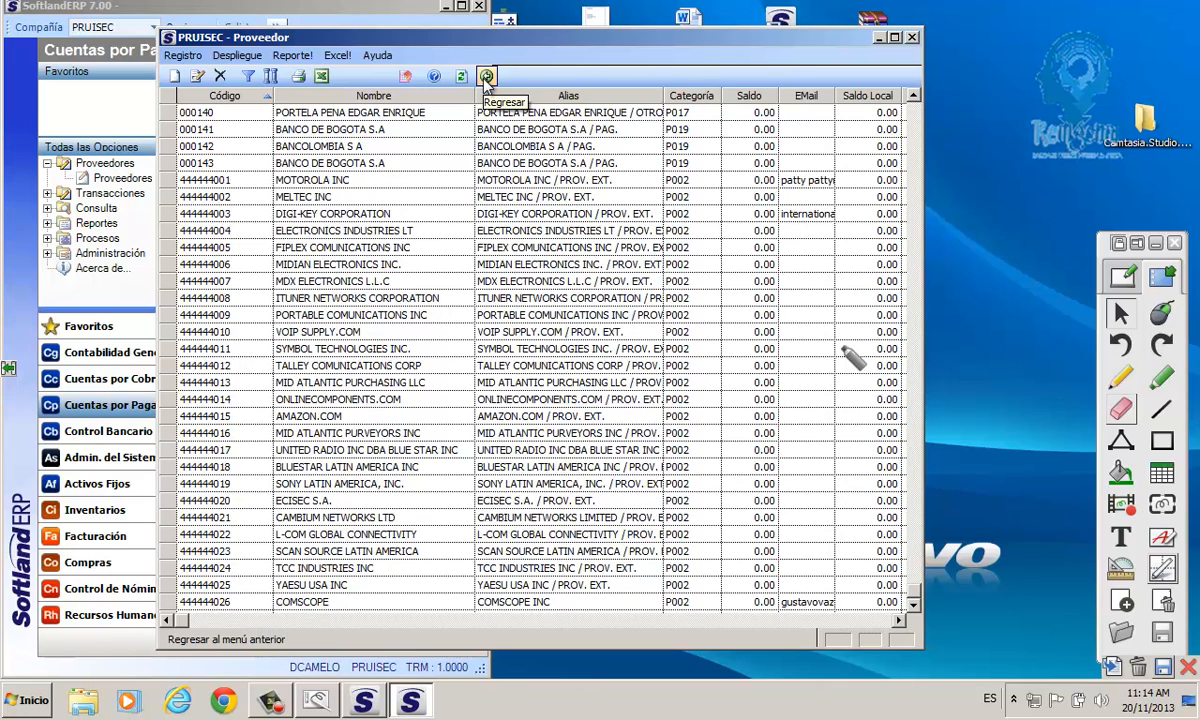
left_click(486, 77)
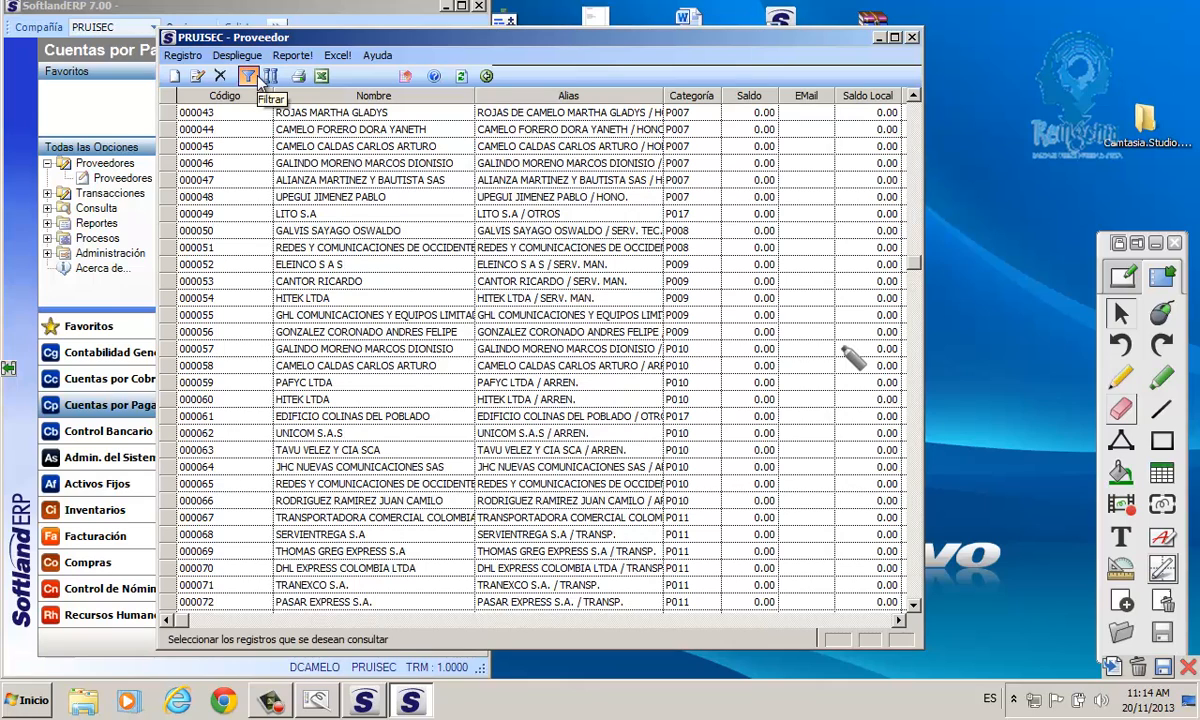
- Filter the supplier list by the Descripción pattern *KIN, leaving only 000131
left_click(250, 78)
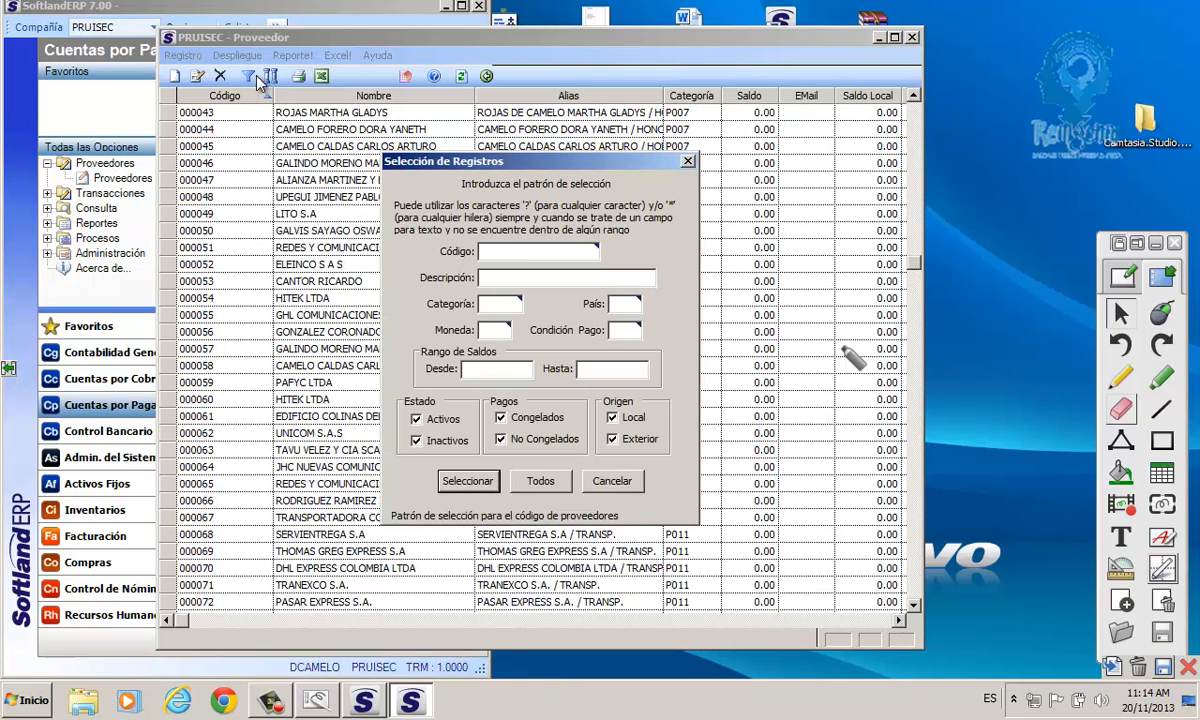
left_click(504, 281)
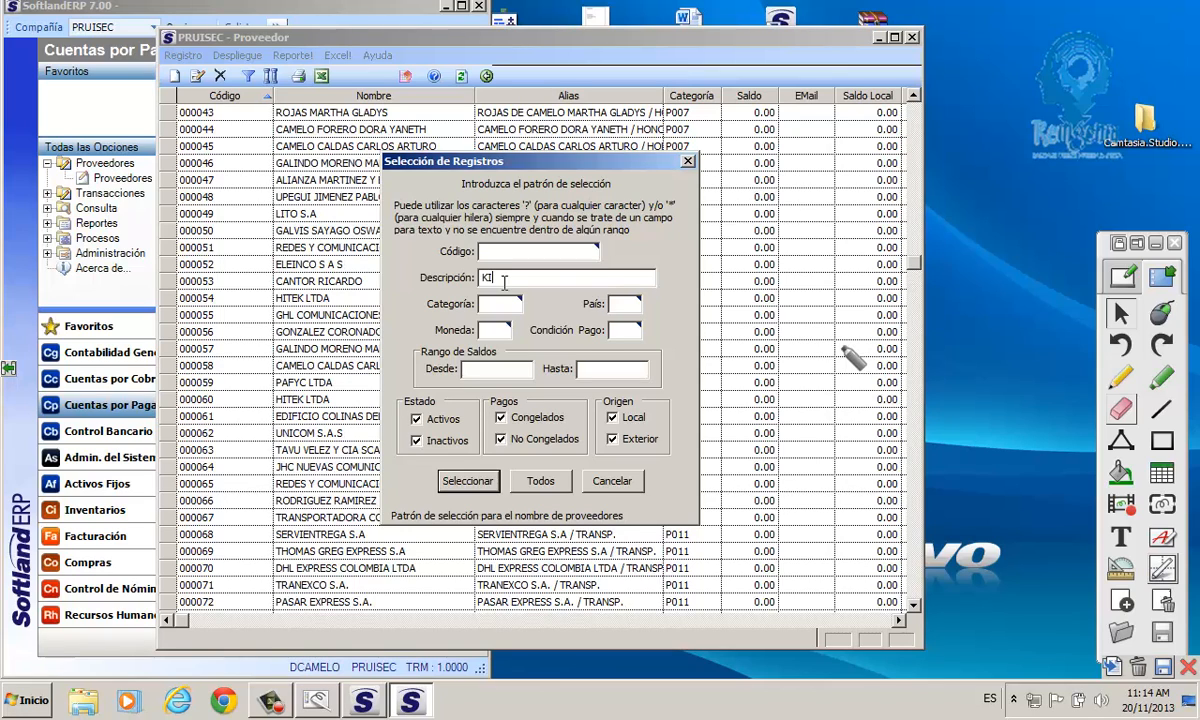
type("N")
left_click(480, 278)
type("*")
left_click(445, 481)
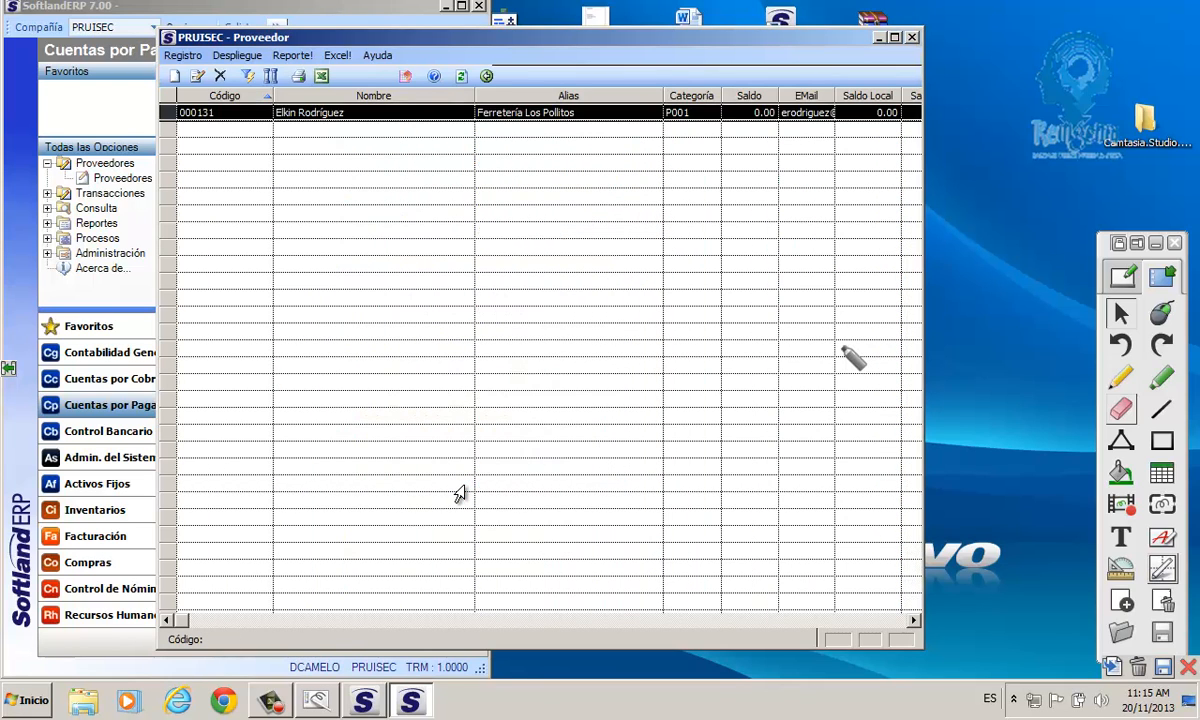
- Open supplier 000131's record on its empty Cuentas tab
left_click(289, 112)
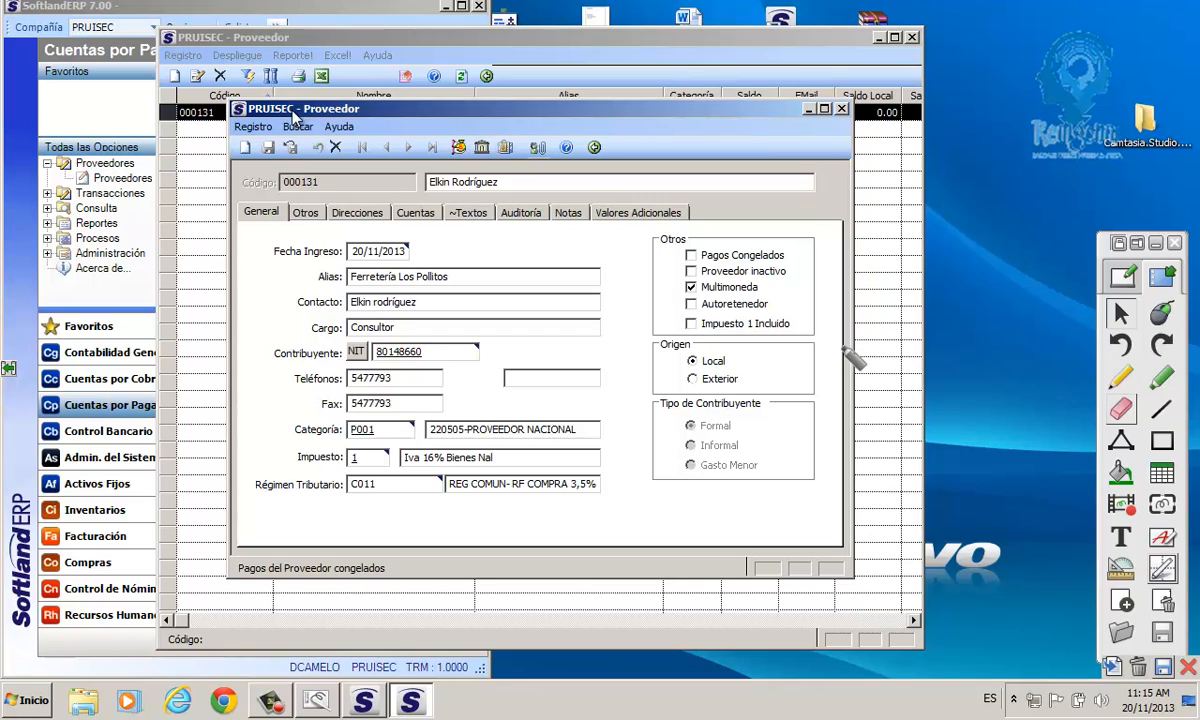
left_click(415, 212)
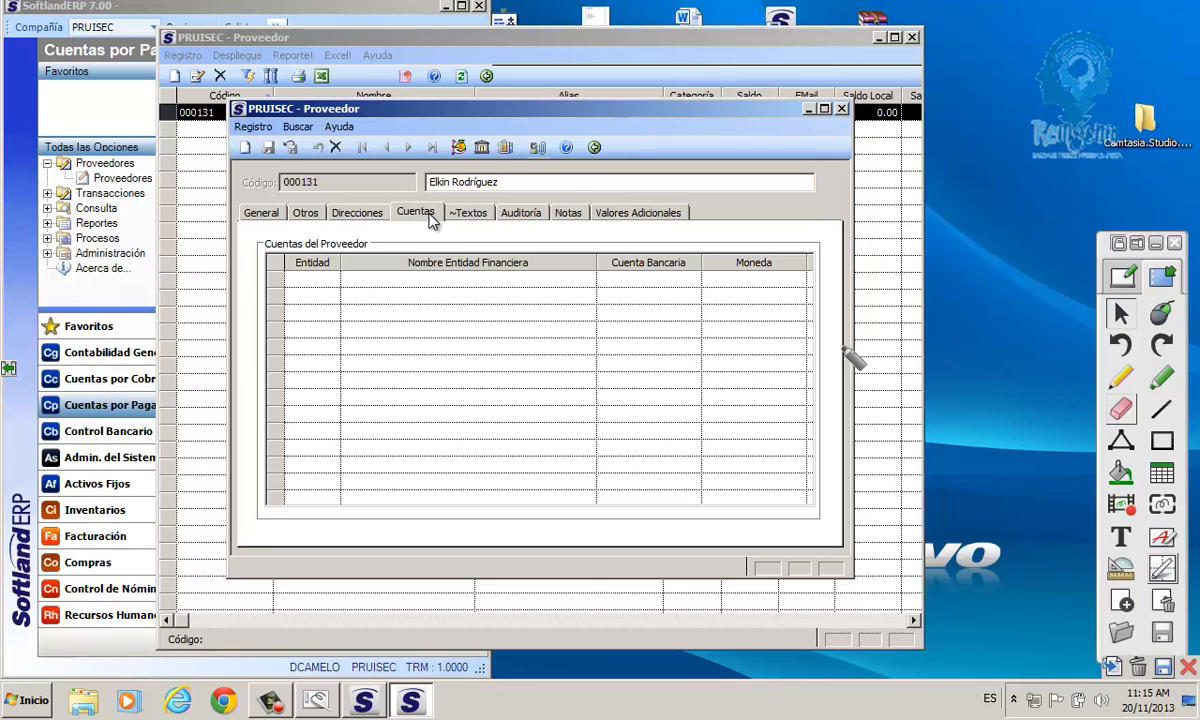
- Start a new bank account for supplier 000131 with Bancolombia as the bank
left_click(484, 151)
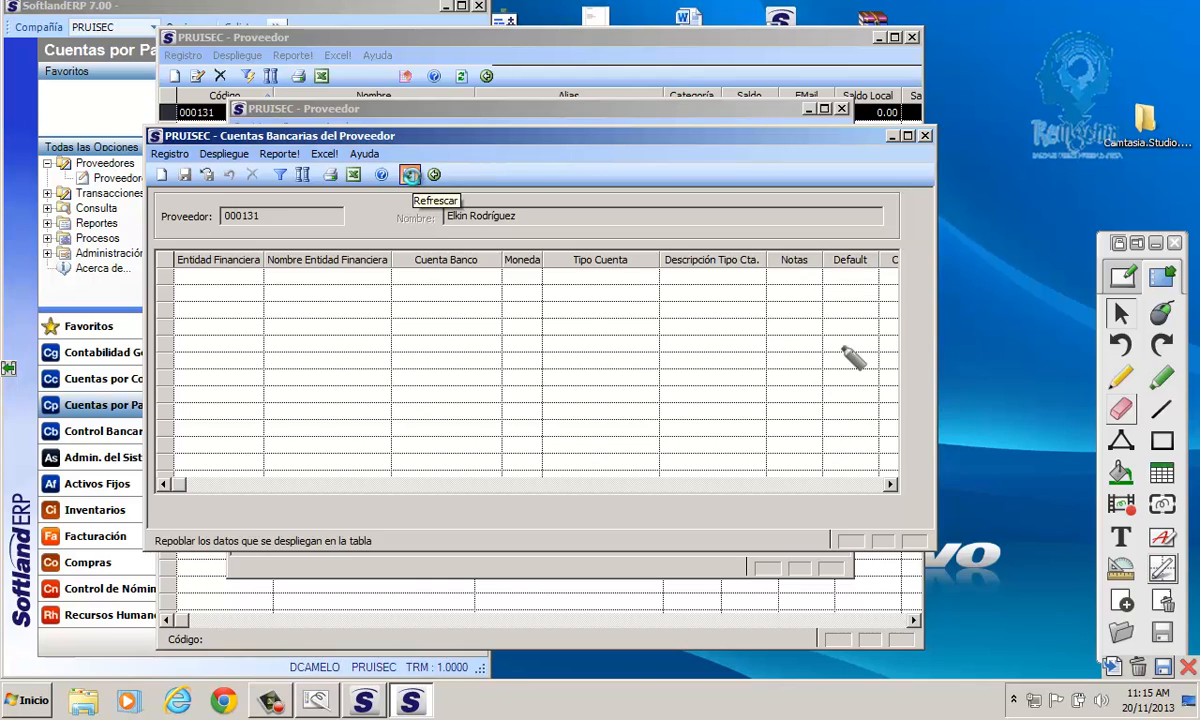
left_click(412, 177)
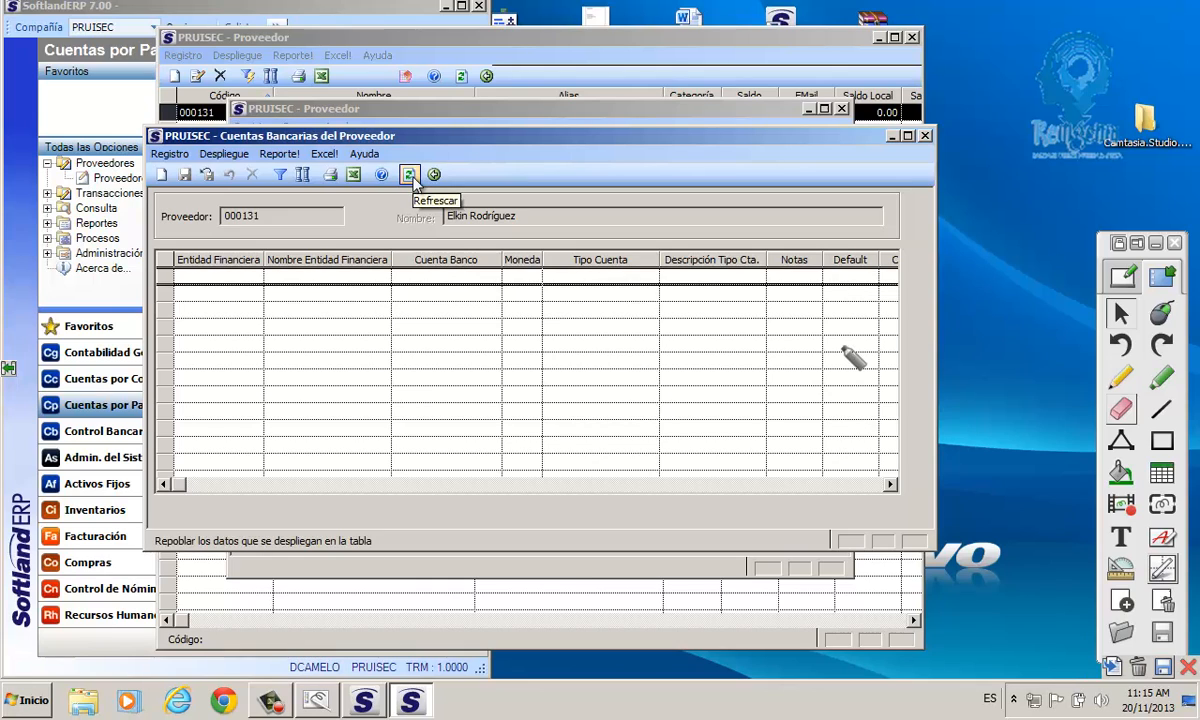
left_click(163, 176)
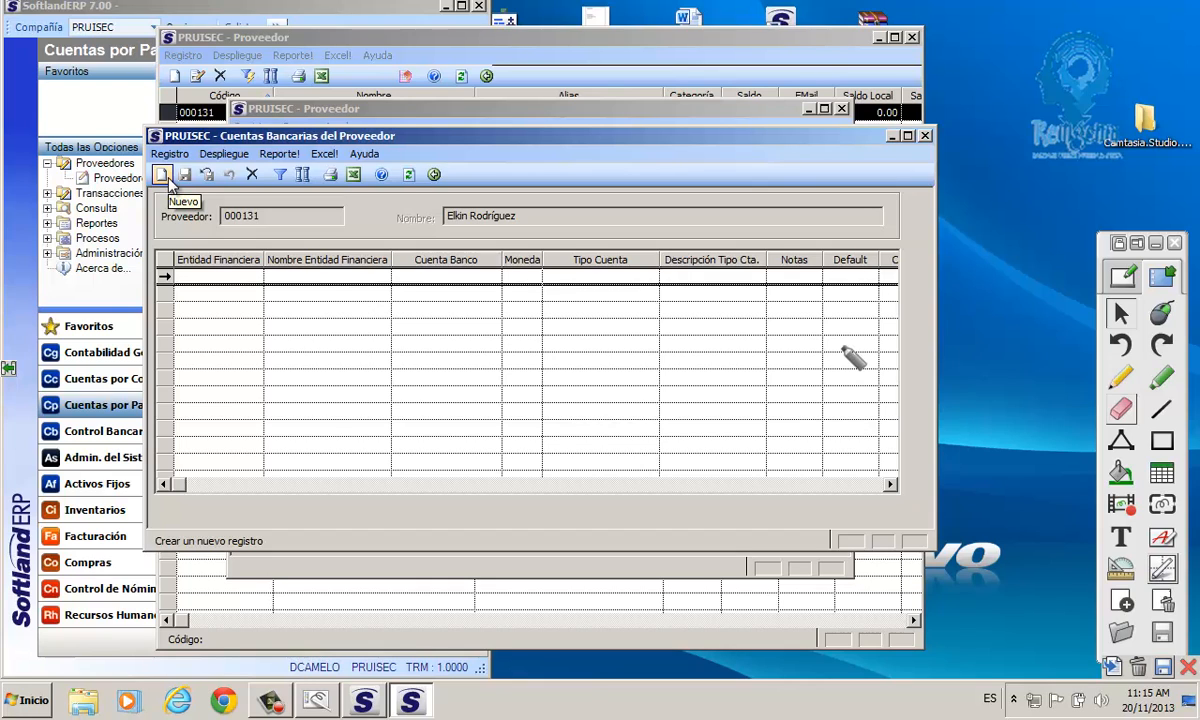
double_click(188, 276)
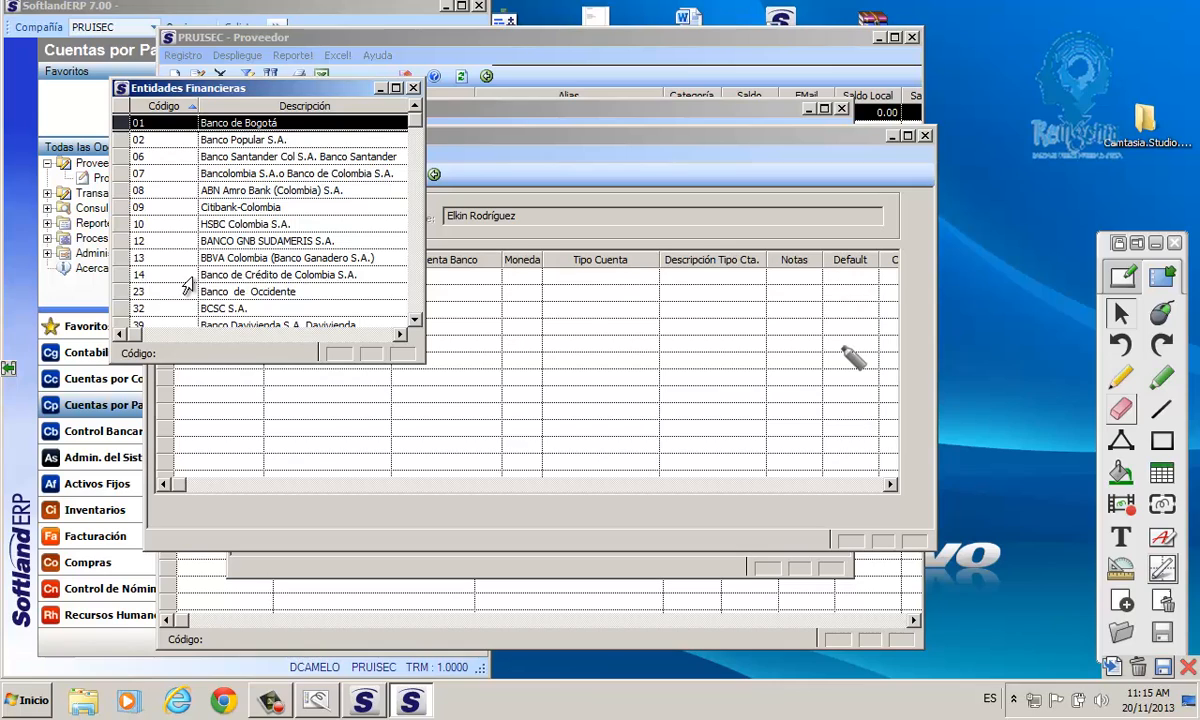
type("N")
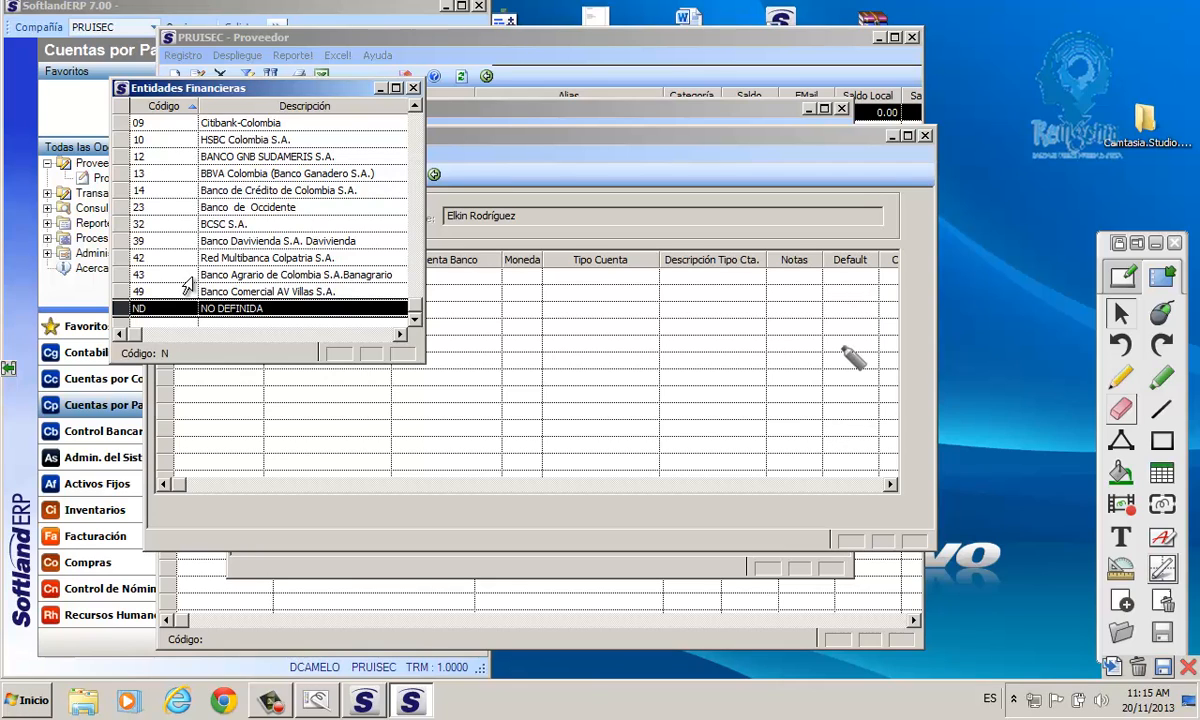
key("Up")
key("Up")
key("Up")
key("Up")
key("Up")
key("Up")
key("Up")
key("Up")
key("Up")
key("Up")
key("Up")
key("Up")
key("Up")
key("Up")
key("Up")
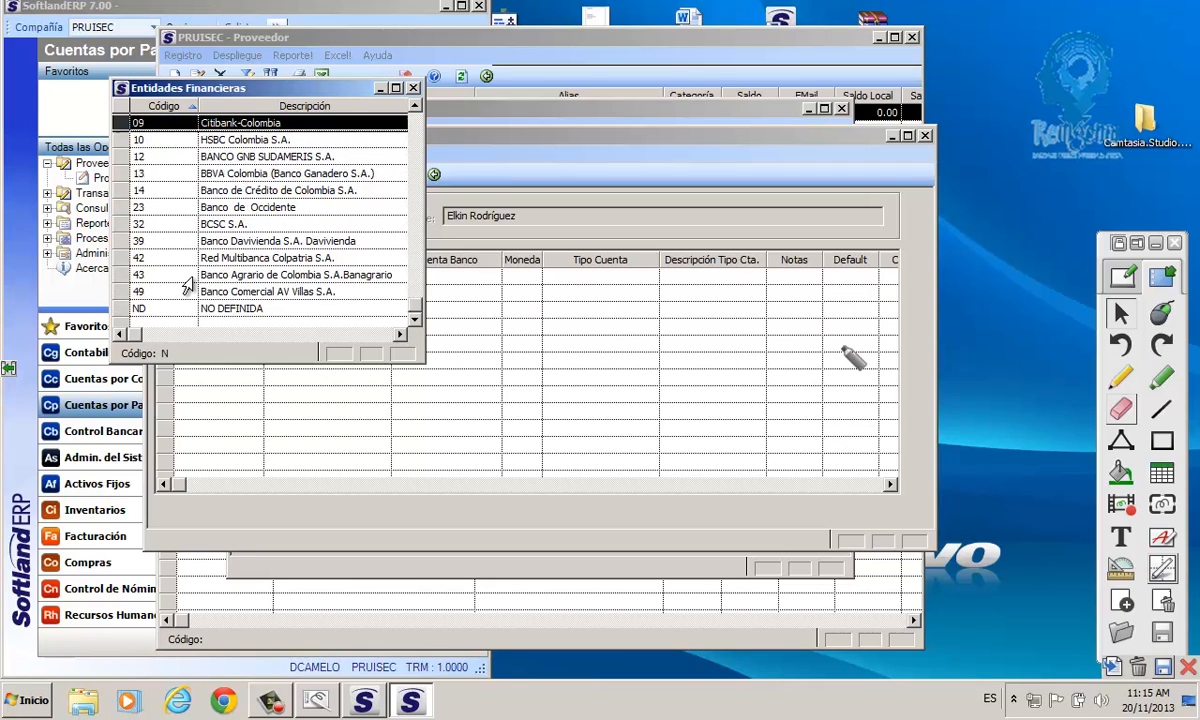
key("Down")
key("Down")
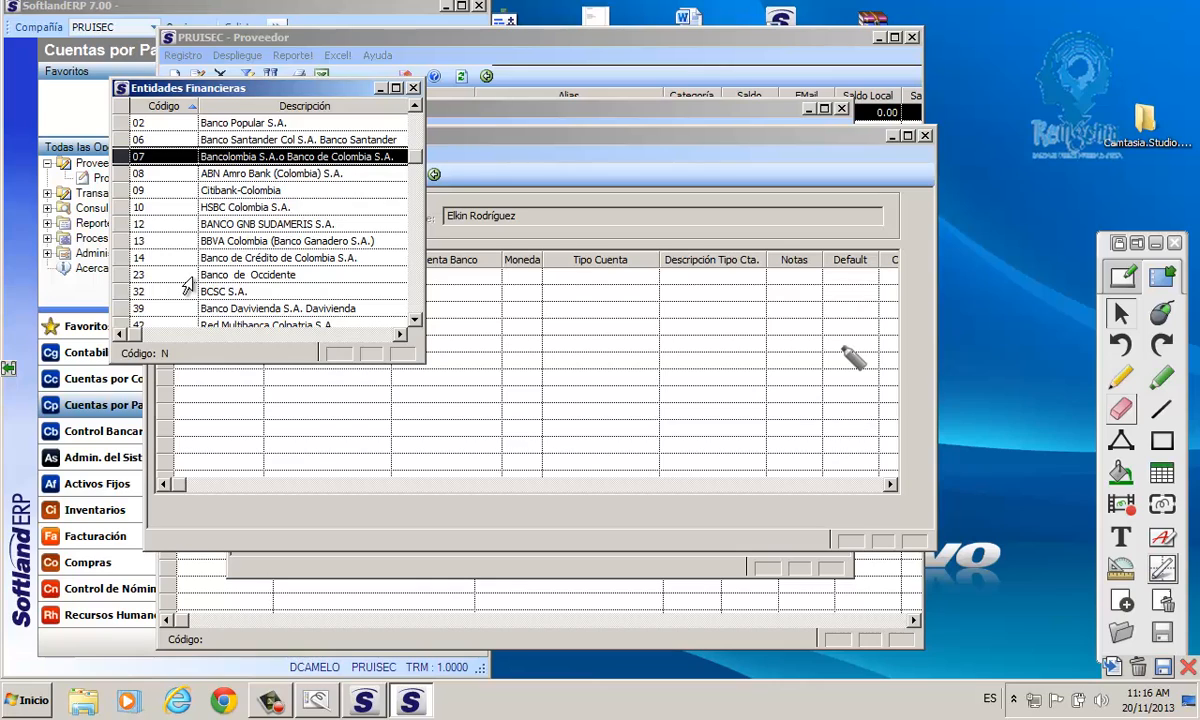
key("Return")
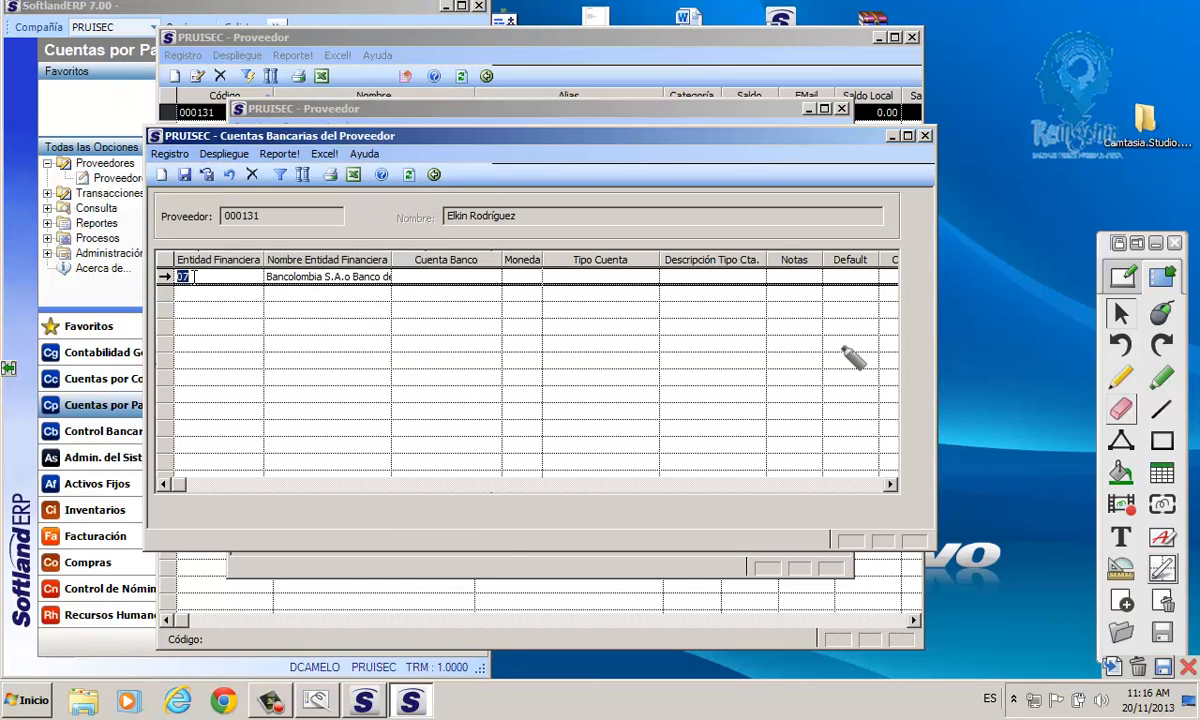
- Set the account number to 123456789 and the currency to COP
left_click(416, 276)
type("123456789--")
left_click(527, 276)
left_click(483, 278)
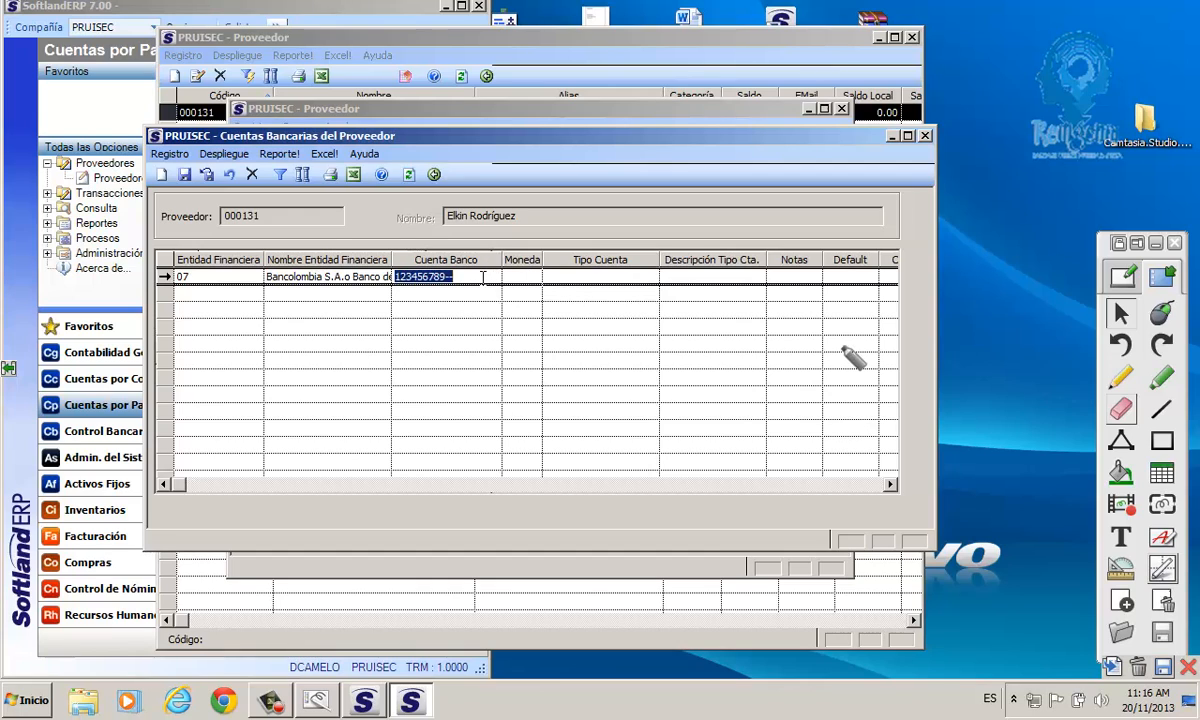
left_click(483, 278)
key("BackSpace")
key("BackSpace")
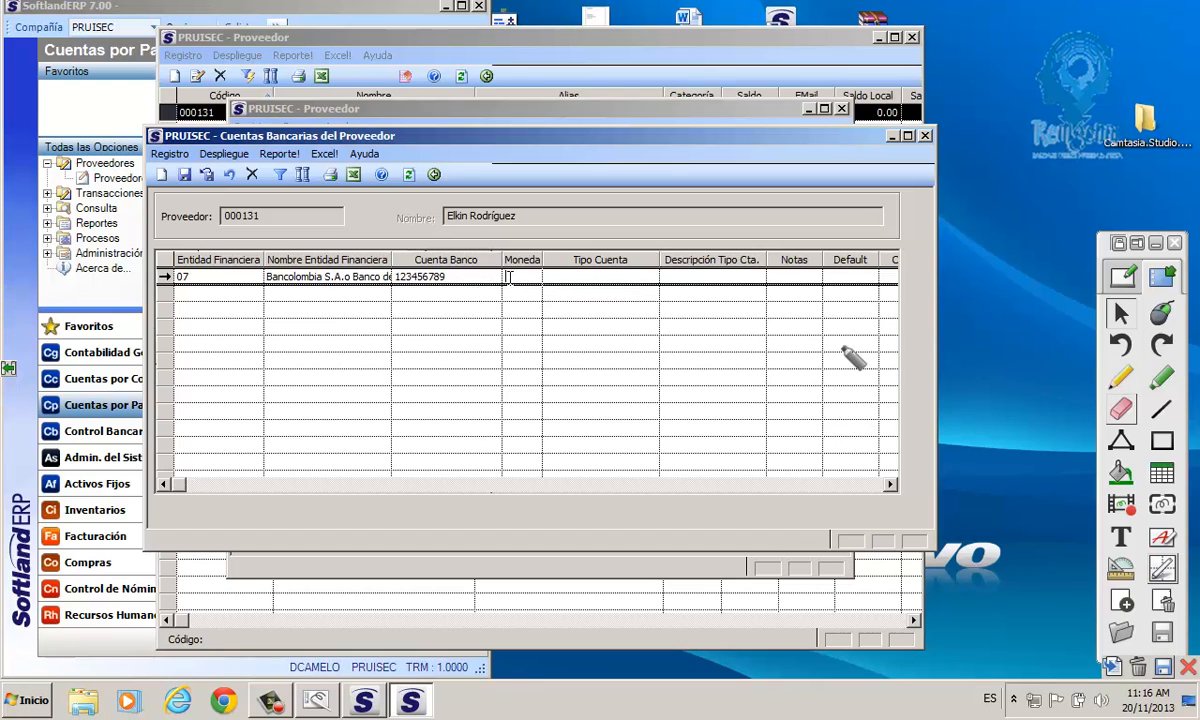
double_click(509, 281)
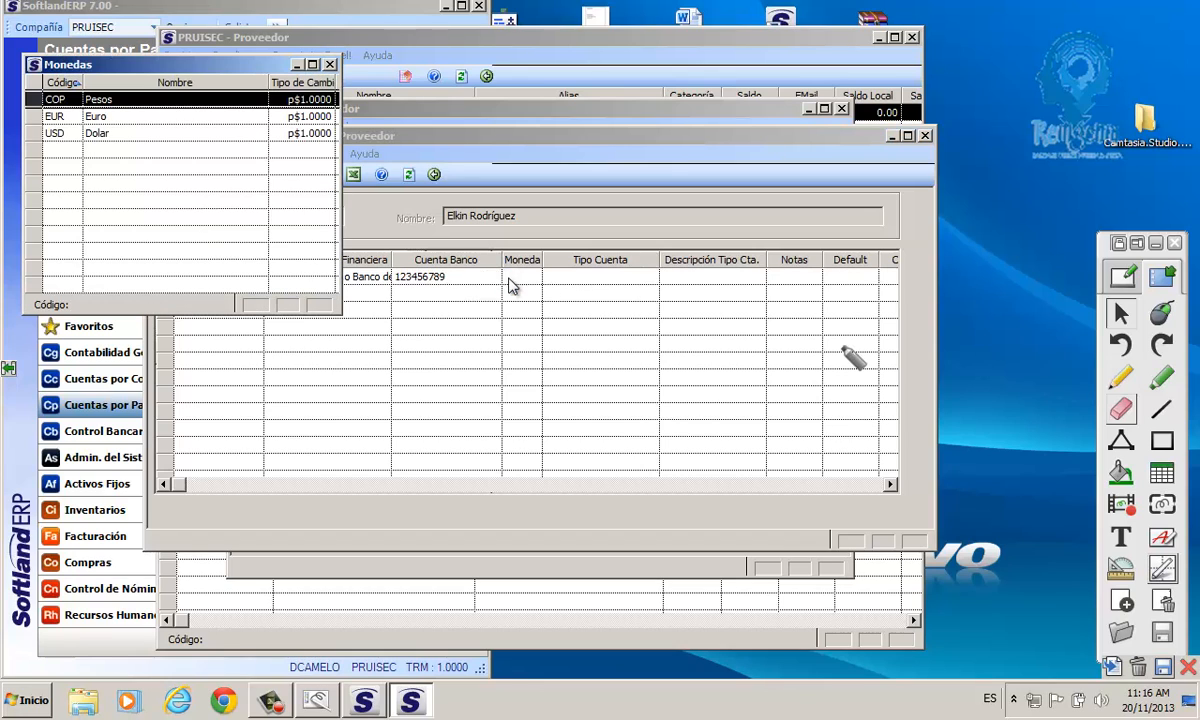
double_click(78, 99)
- Set the account type to Cuenta Ahorros
left_click(577, 278)
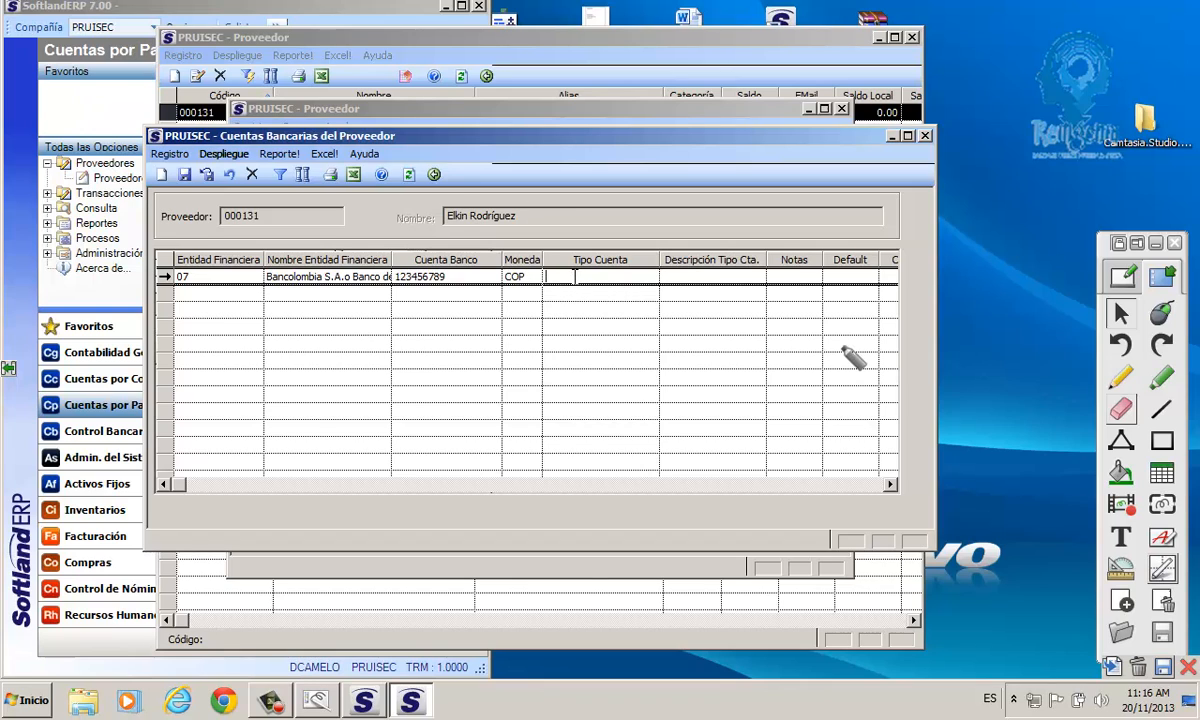
double_click(575, 277)
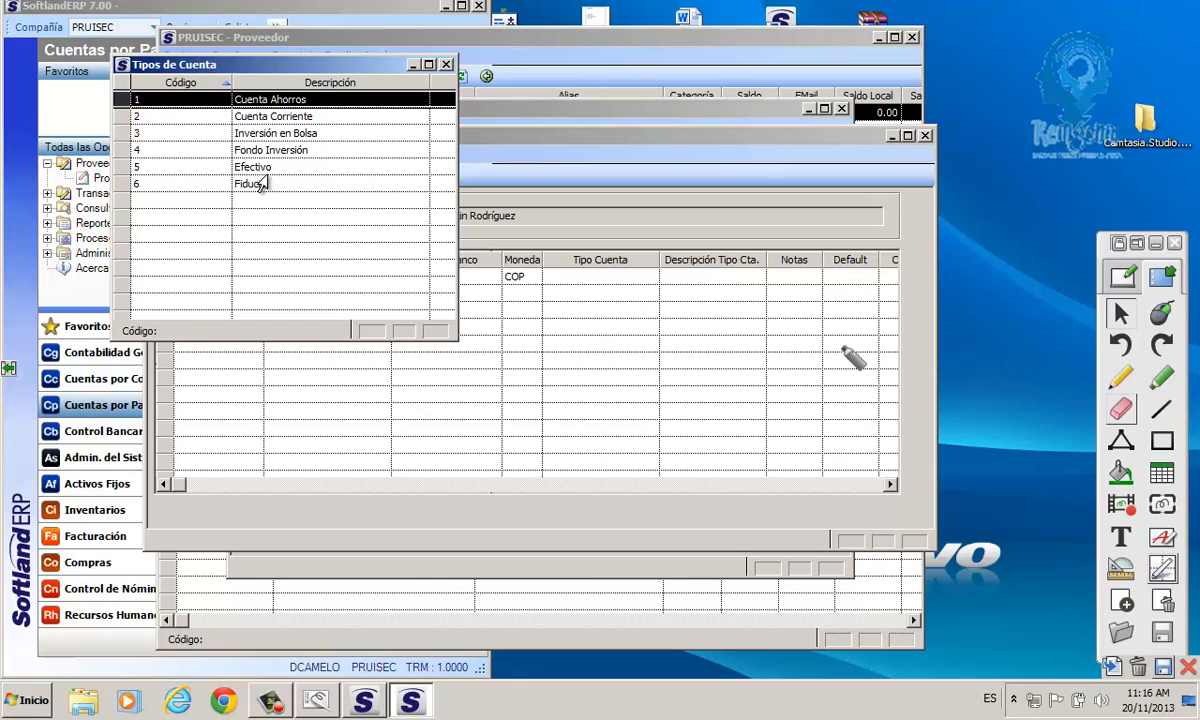
left_click(262, 119)
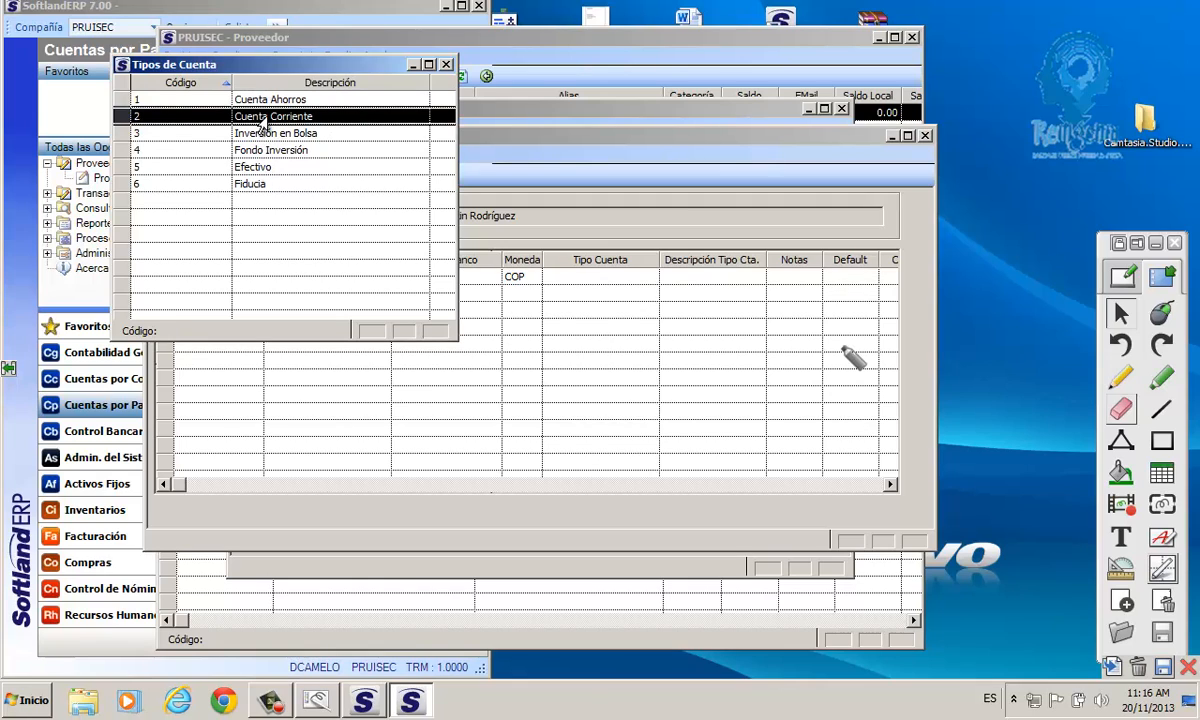
key("Up")
key("Down")
key("Down")
key("Up")
key("Up")
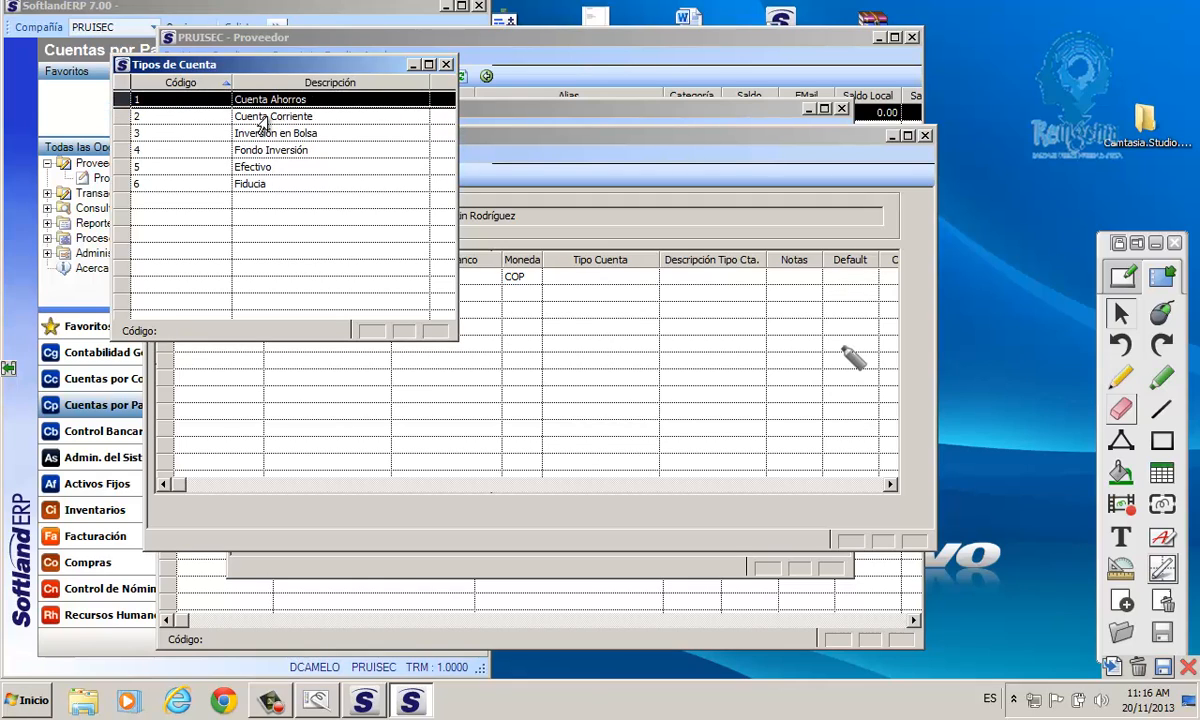
key("Return")
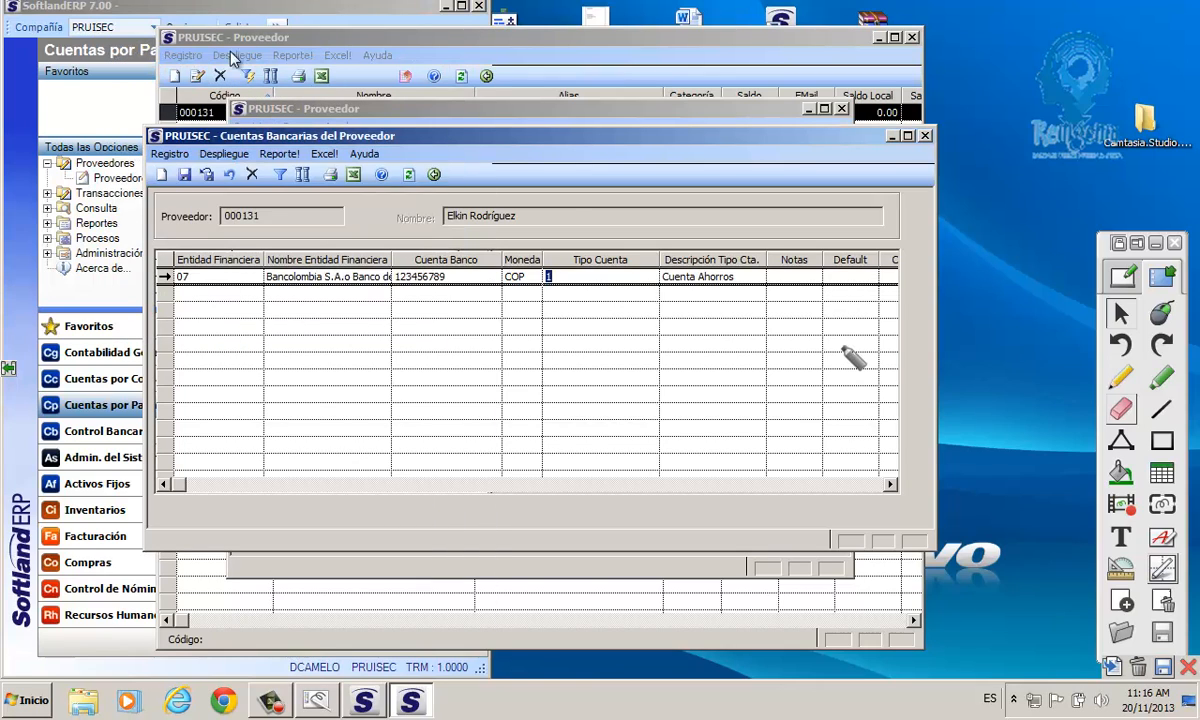
left_click(812, 278)
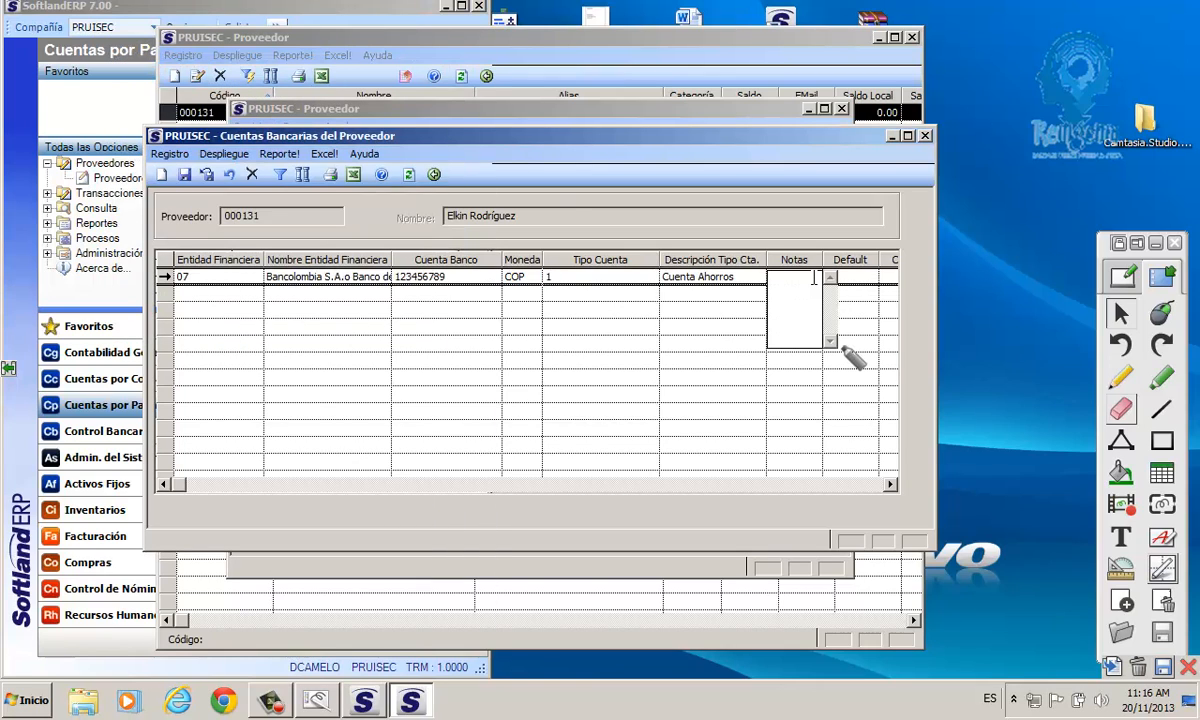
left_click(853, 275)
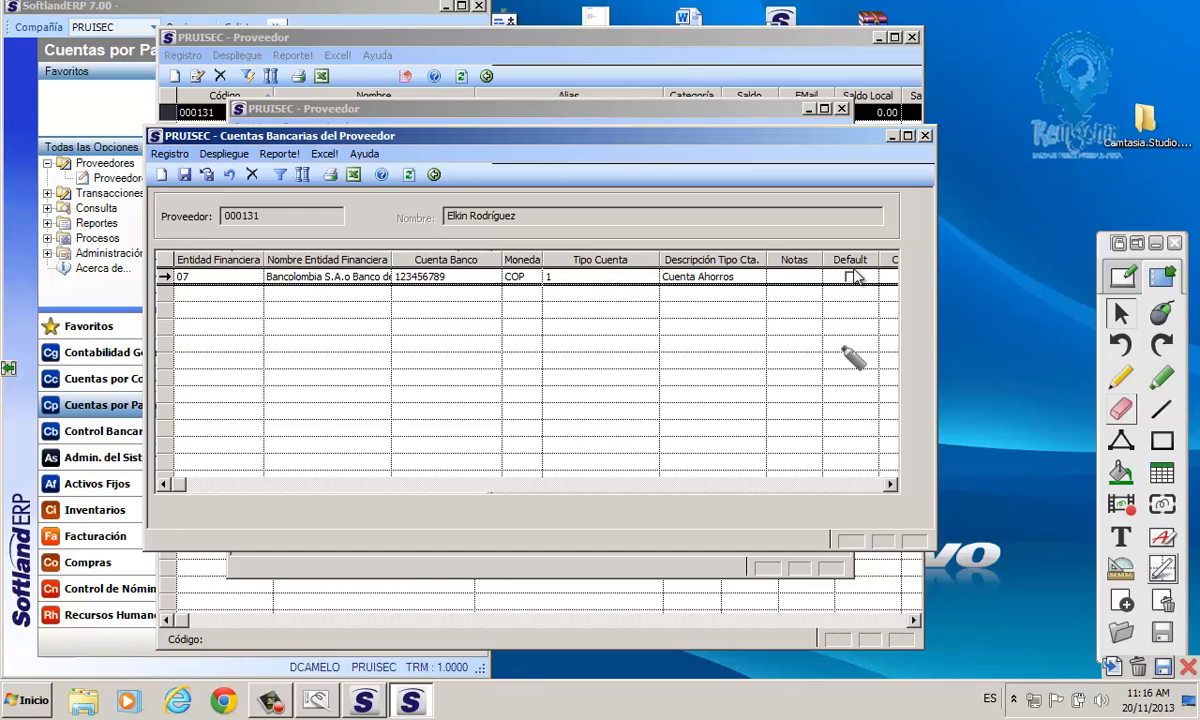
left_click(890, 484)
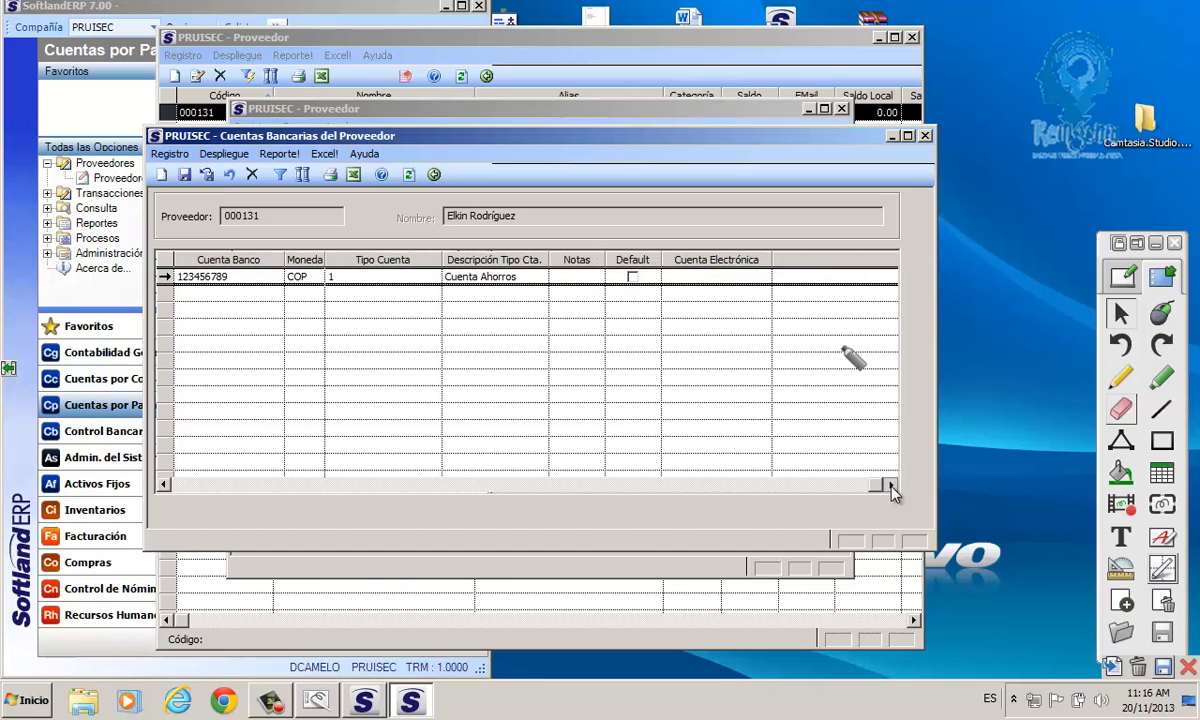
- Mark the account as default and set its electronic account to 123456789
left_click(632, 278)
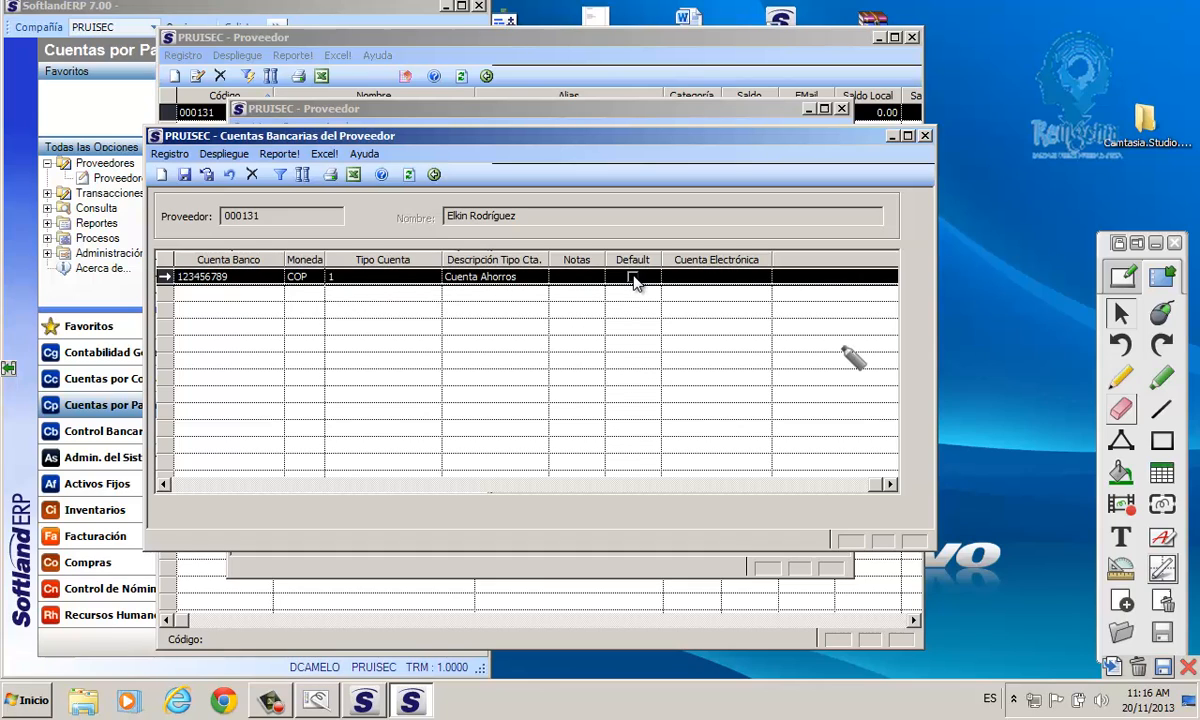
left_click(632, 279)
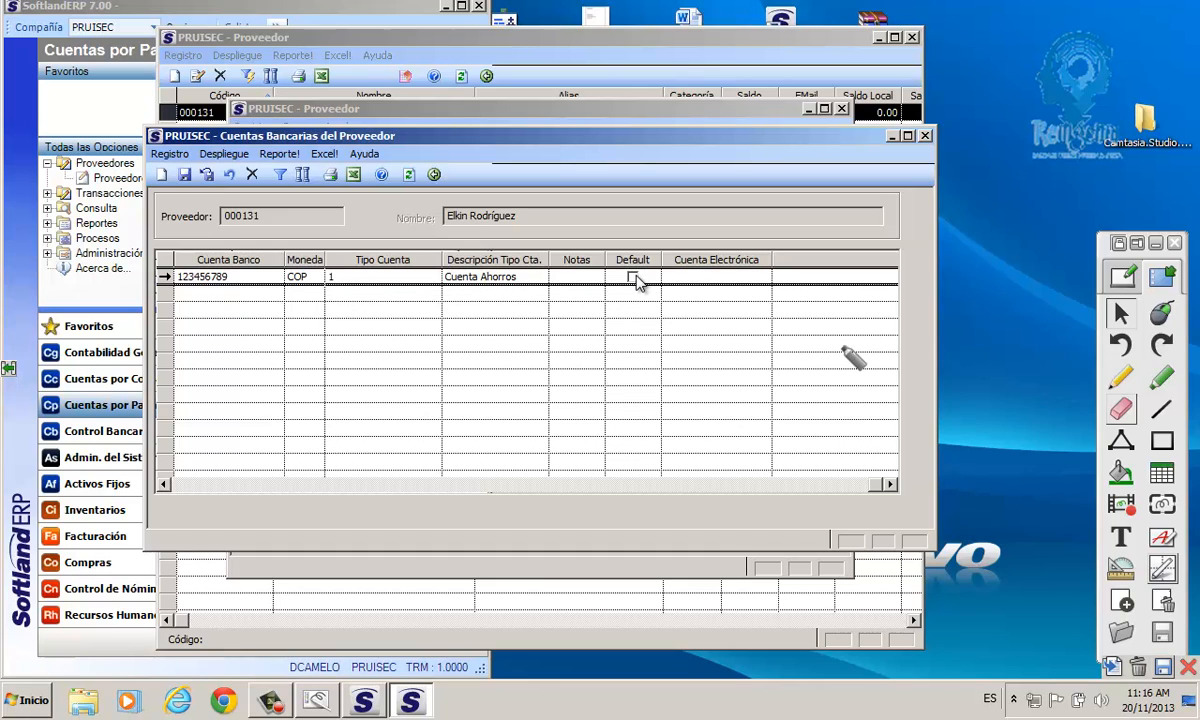
left_click(632, 279)
left_click(677, 276)
left_click(233, 276)
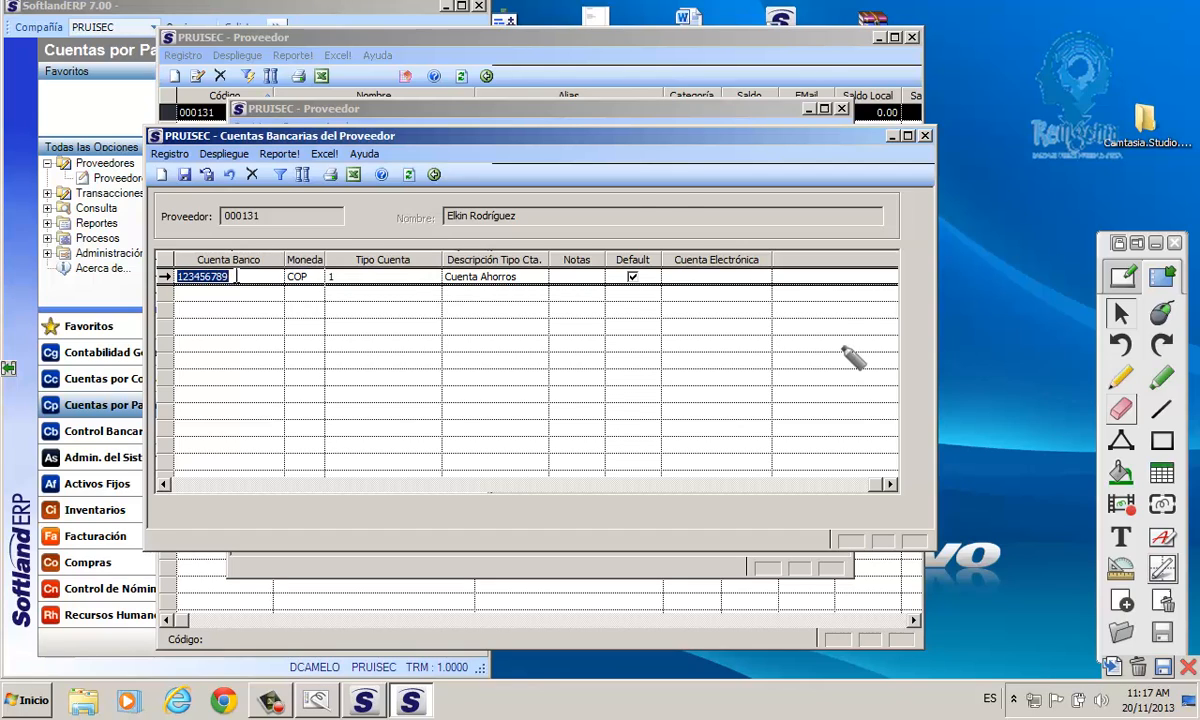
left_click(718, 277)
type("123456789")
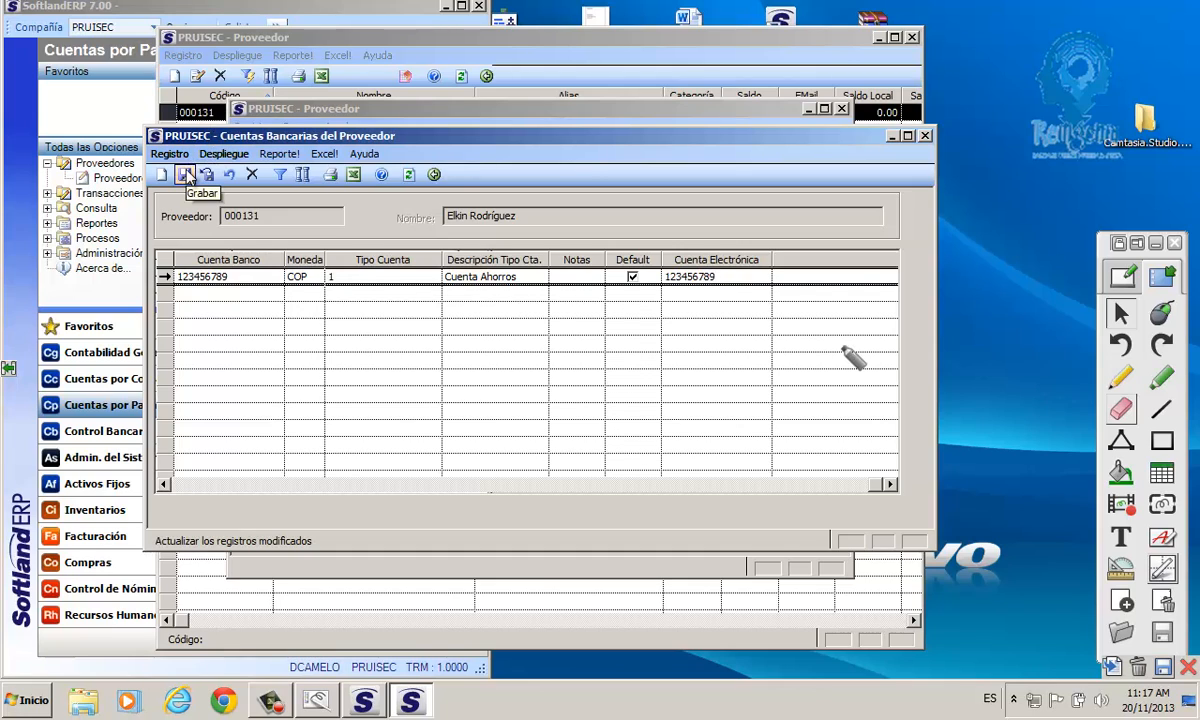
- Save the Bancolombia account 123456789 and select its COP row on the Cuentas tab
left_click(186, 175)
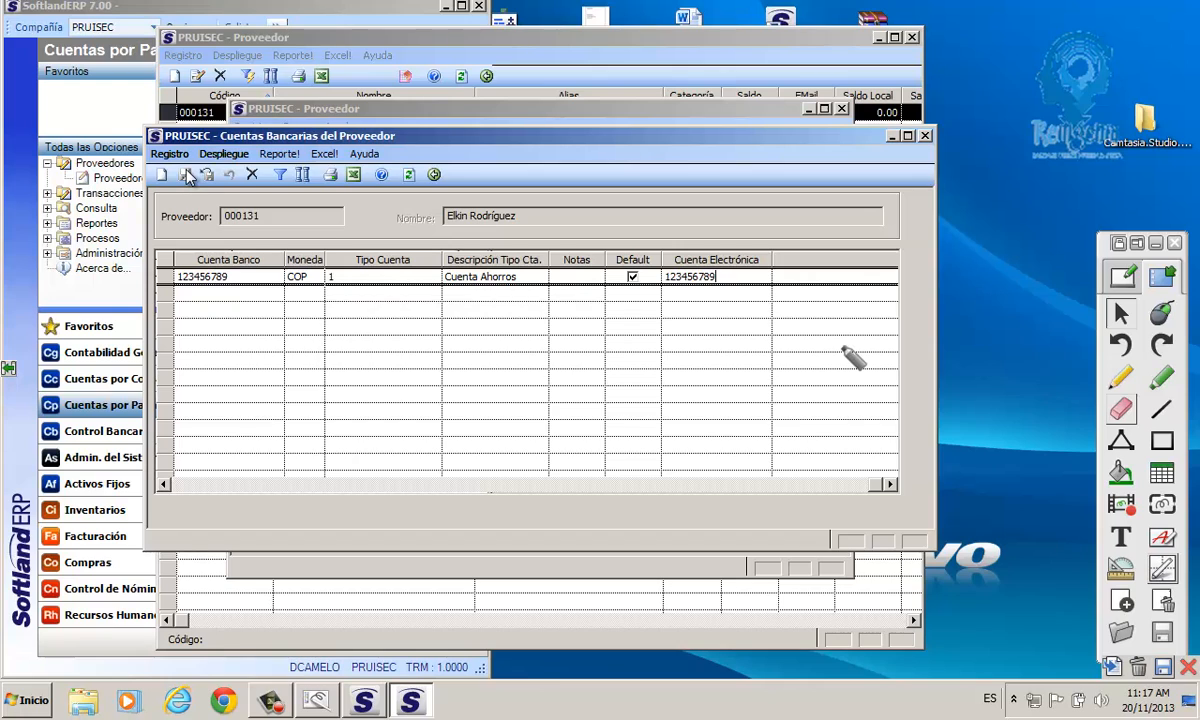
left_click(434, 175)
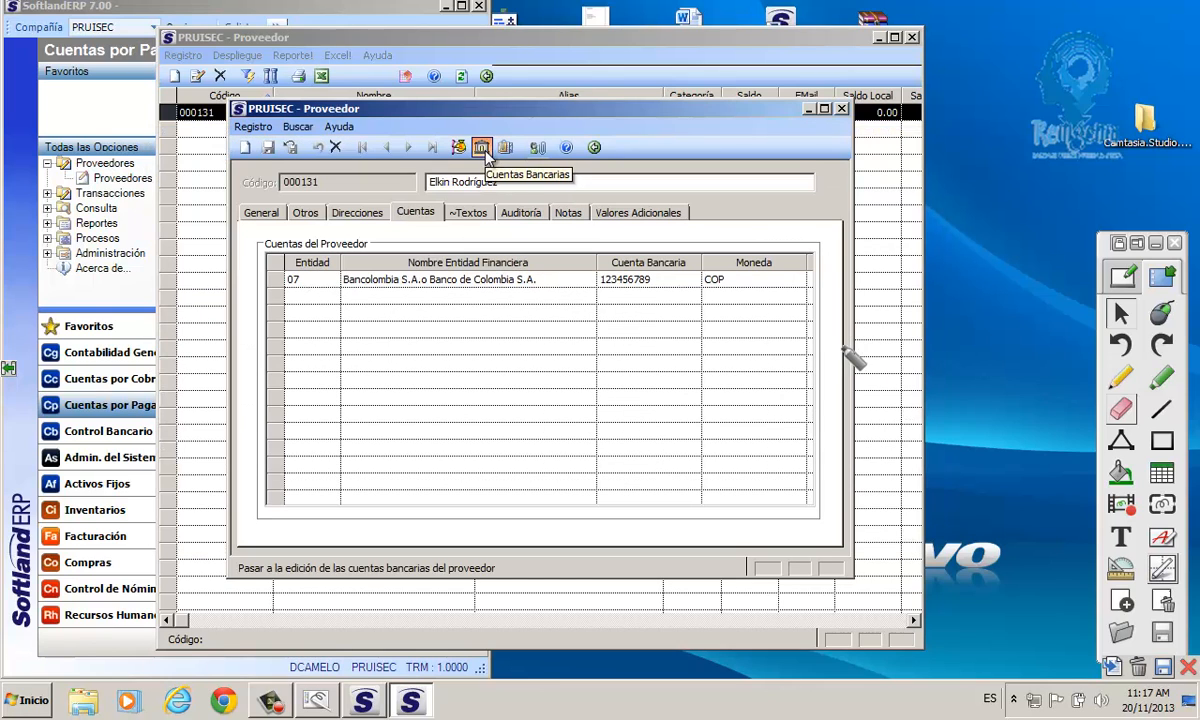
left_click(481, 147)
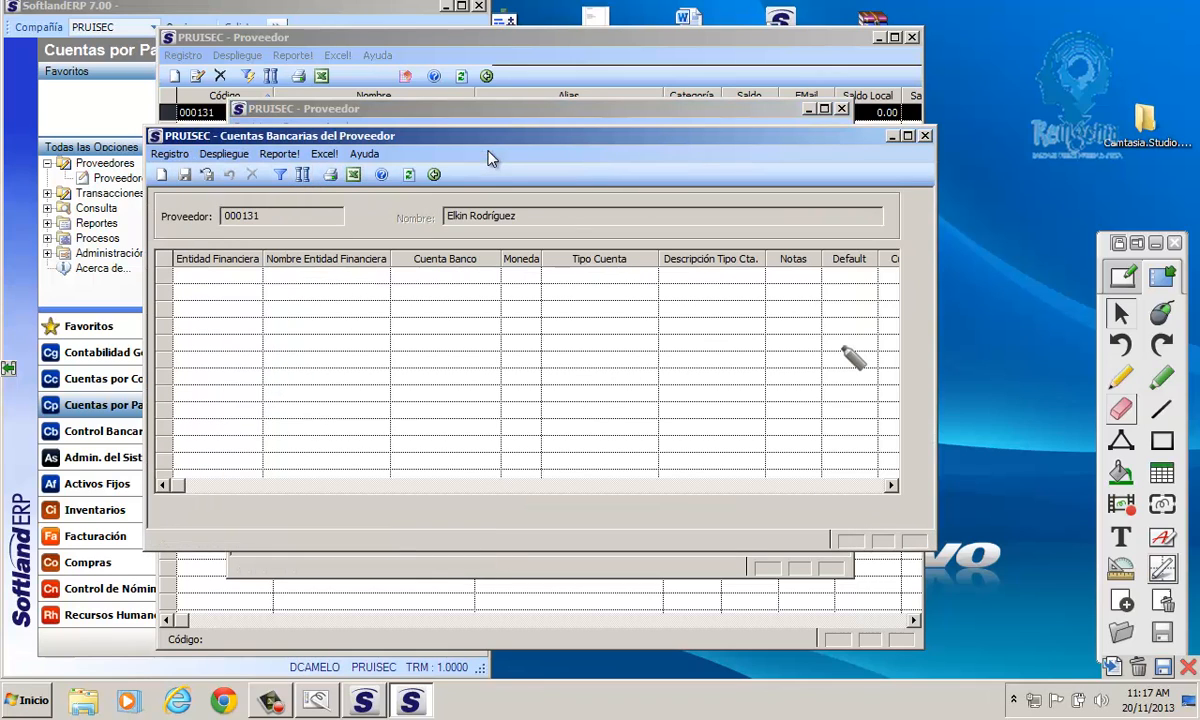
left_click(434, 175)
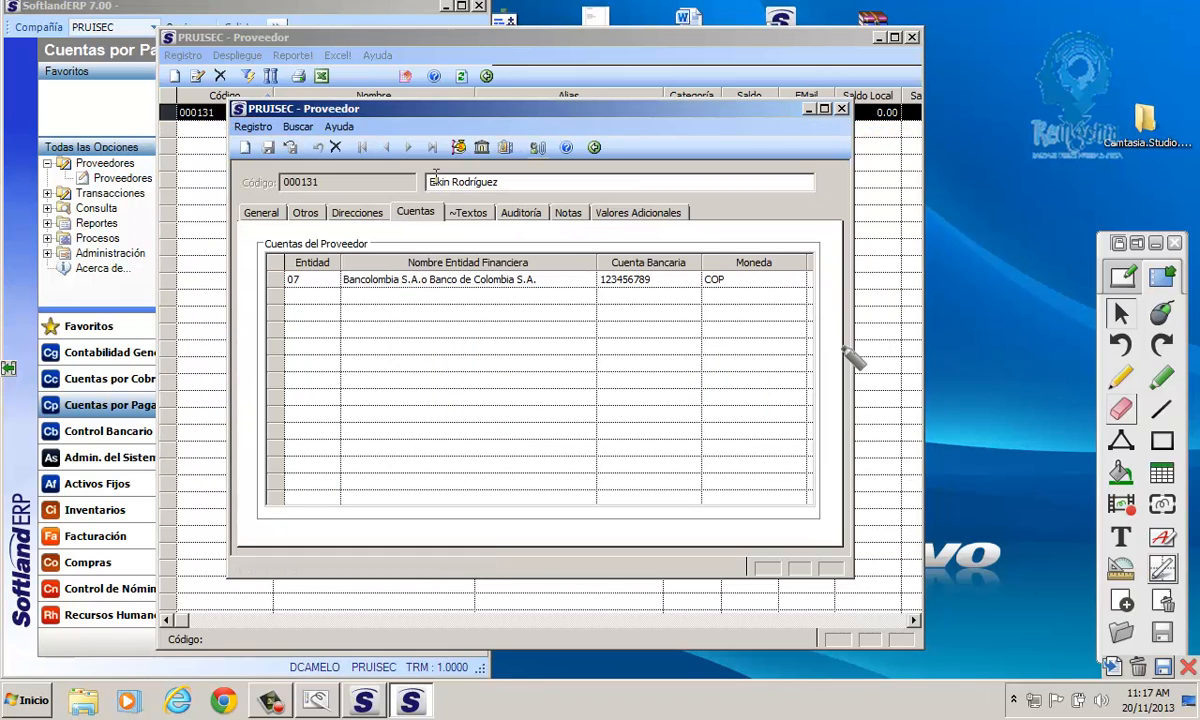
left_click(274, 282)
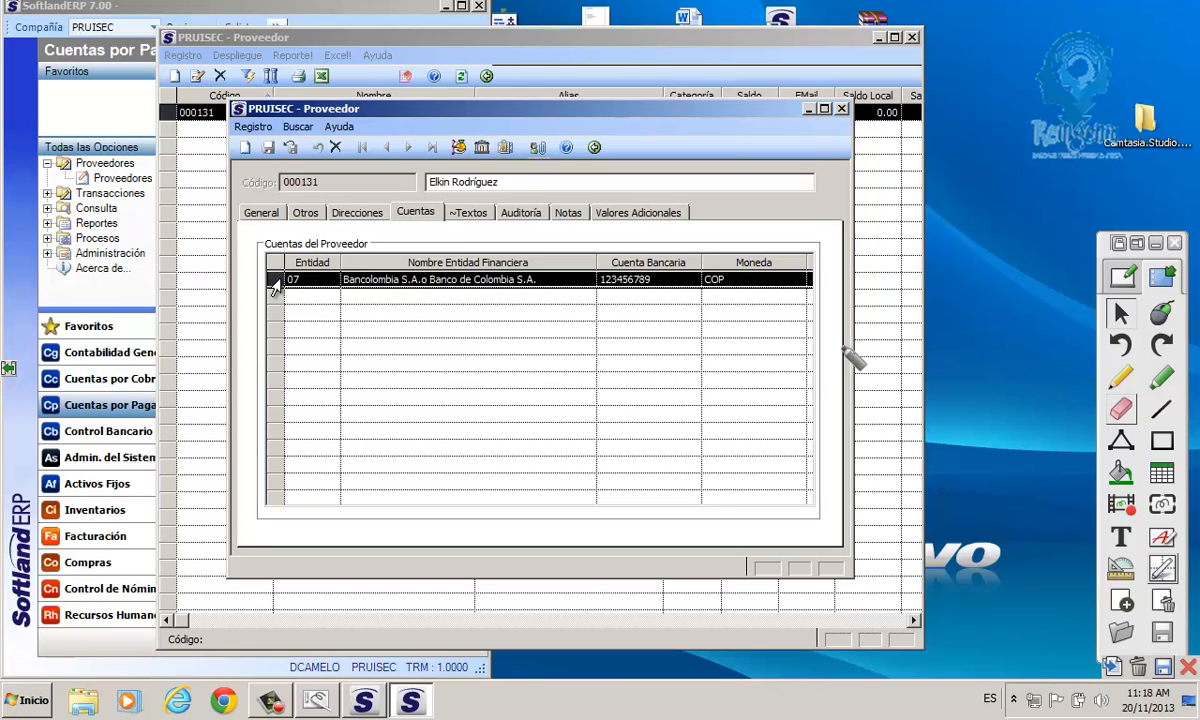
- Verify supplier 000131 has no withholdings, note tax regime C011, and close the record
left_click(459, 148)
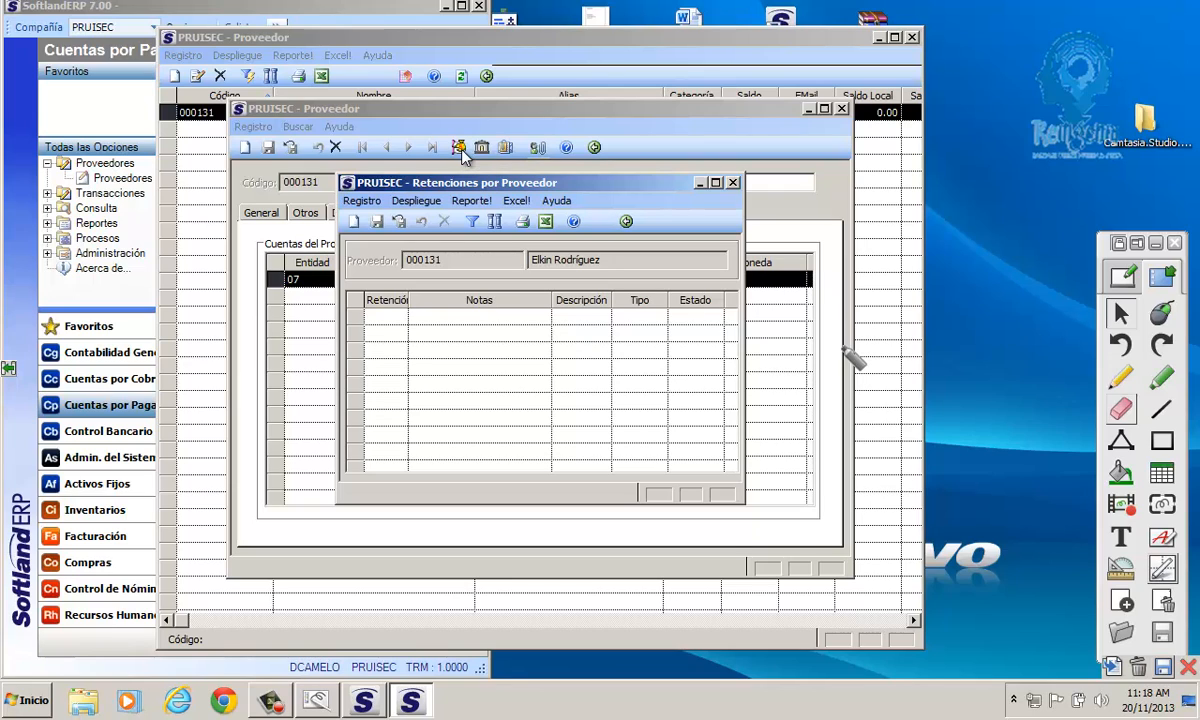
left_click(601, 222)
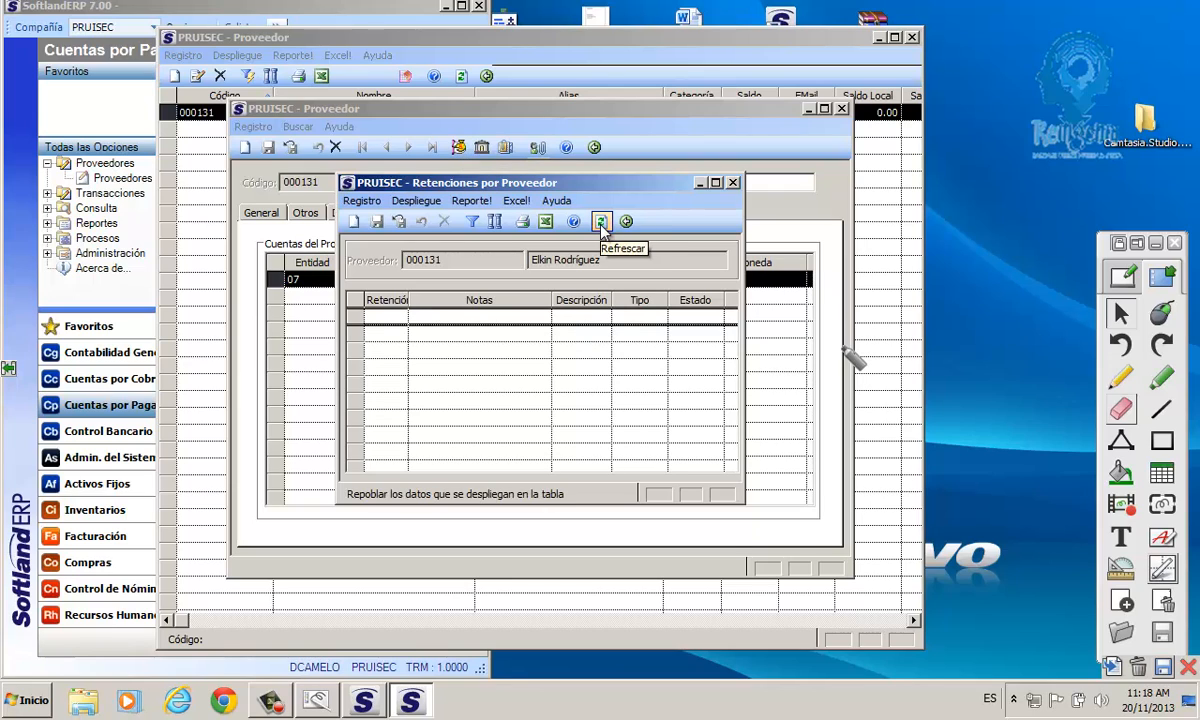
left_click(626, 222)
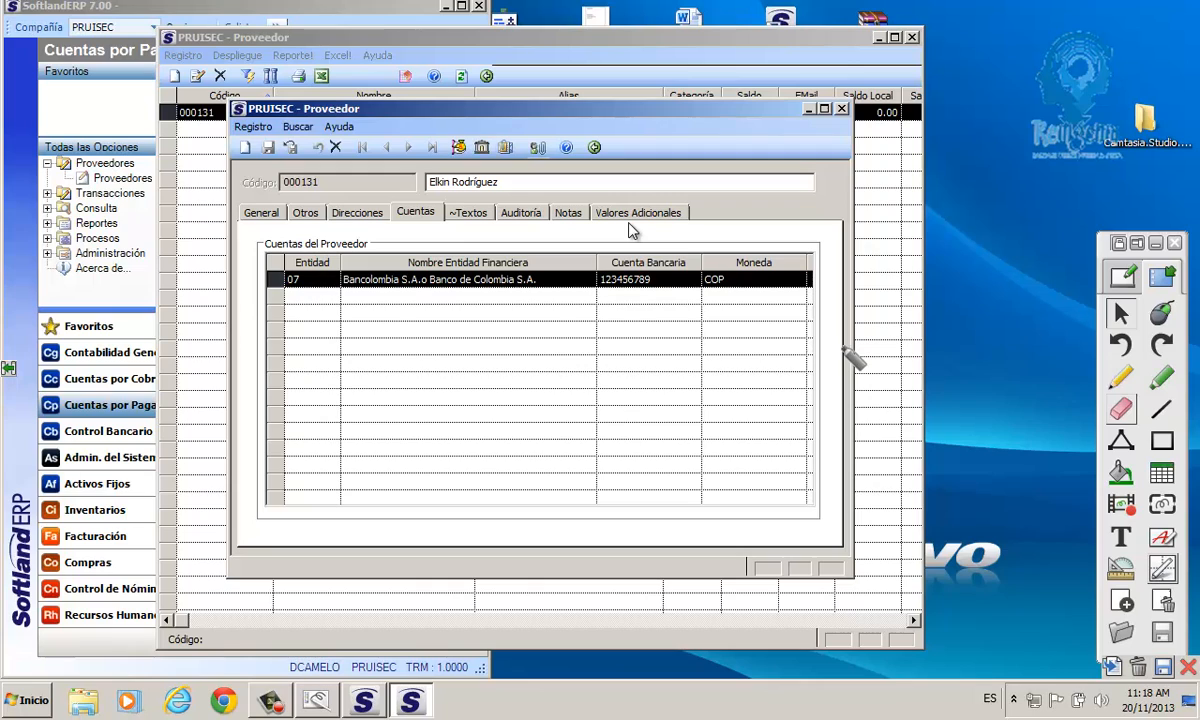
left_click(261, 213)
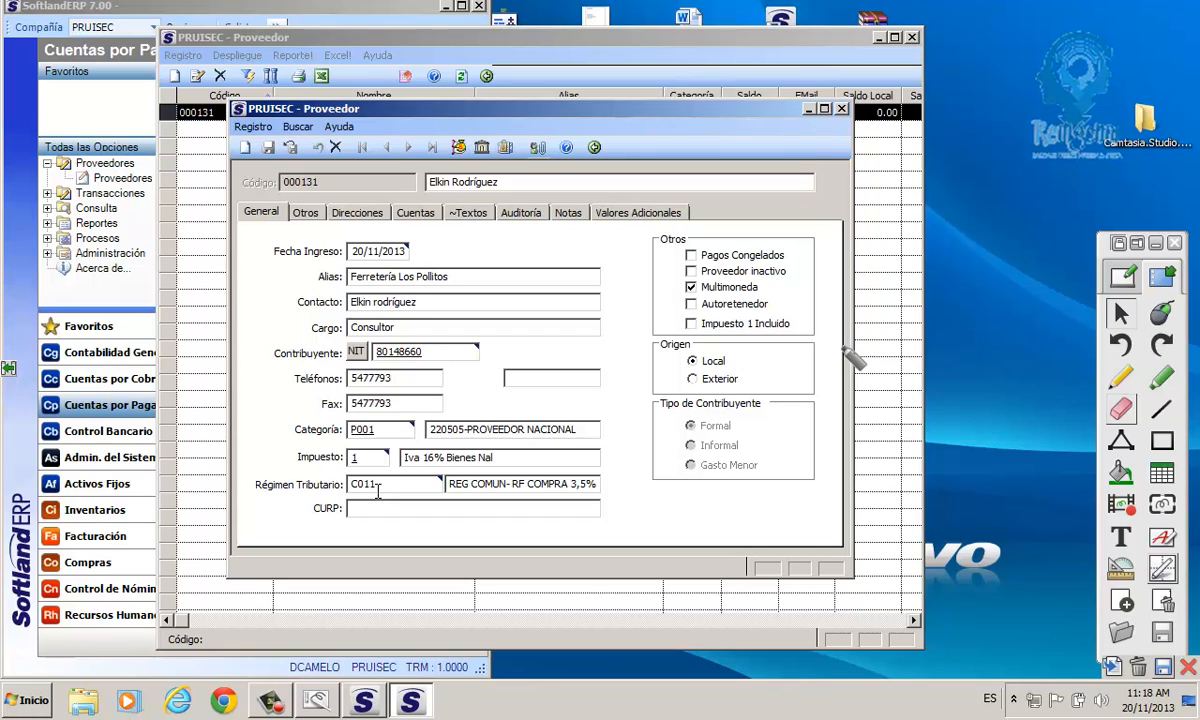
left_click_drag(378, 491, 352, 496)
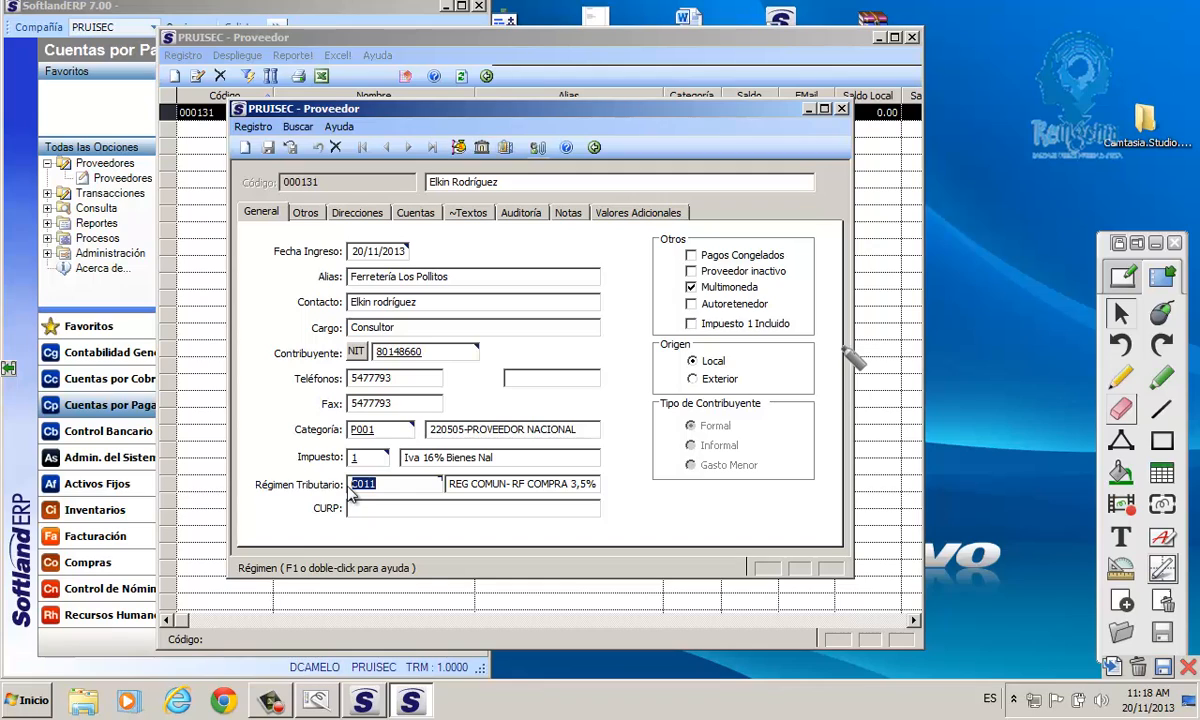
left_click(459, 148)
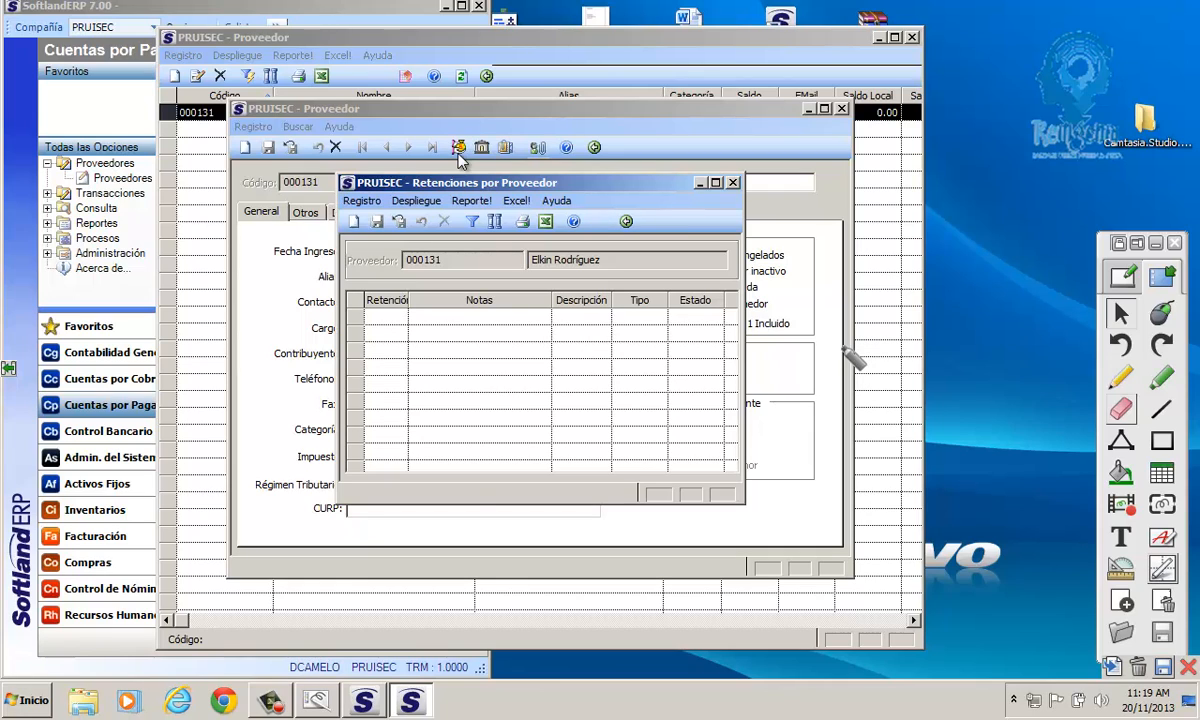
left_click(626, 221)
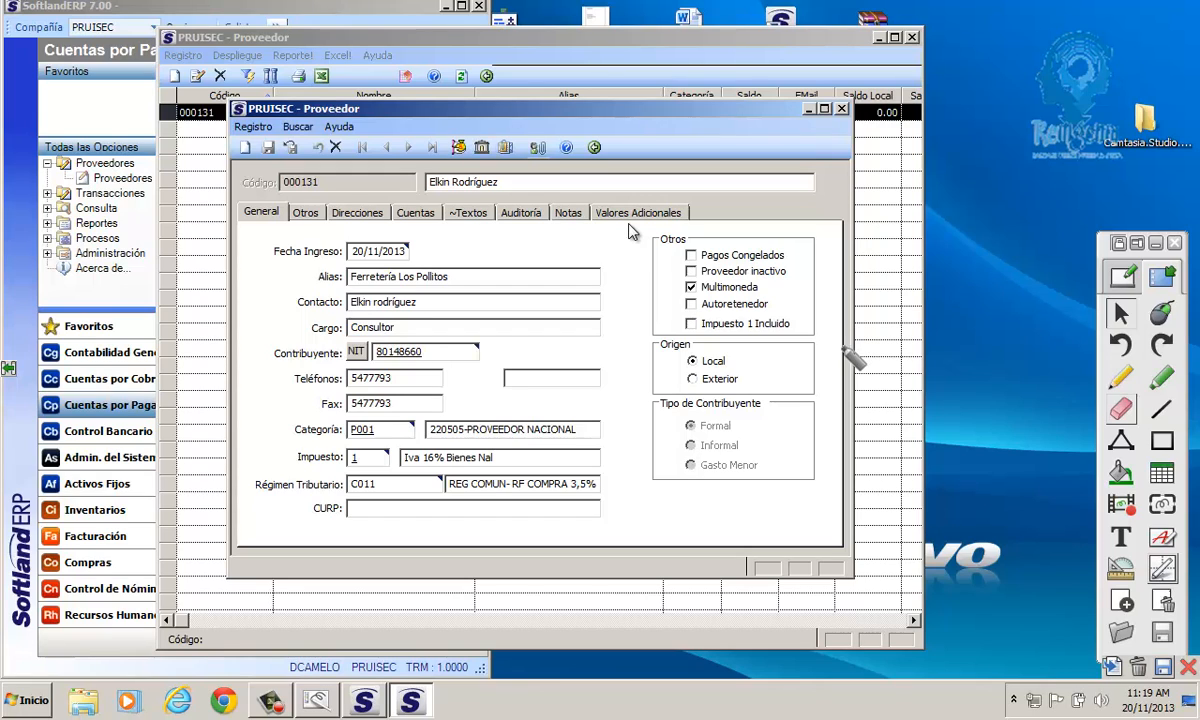
left_click(594, 147)
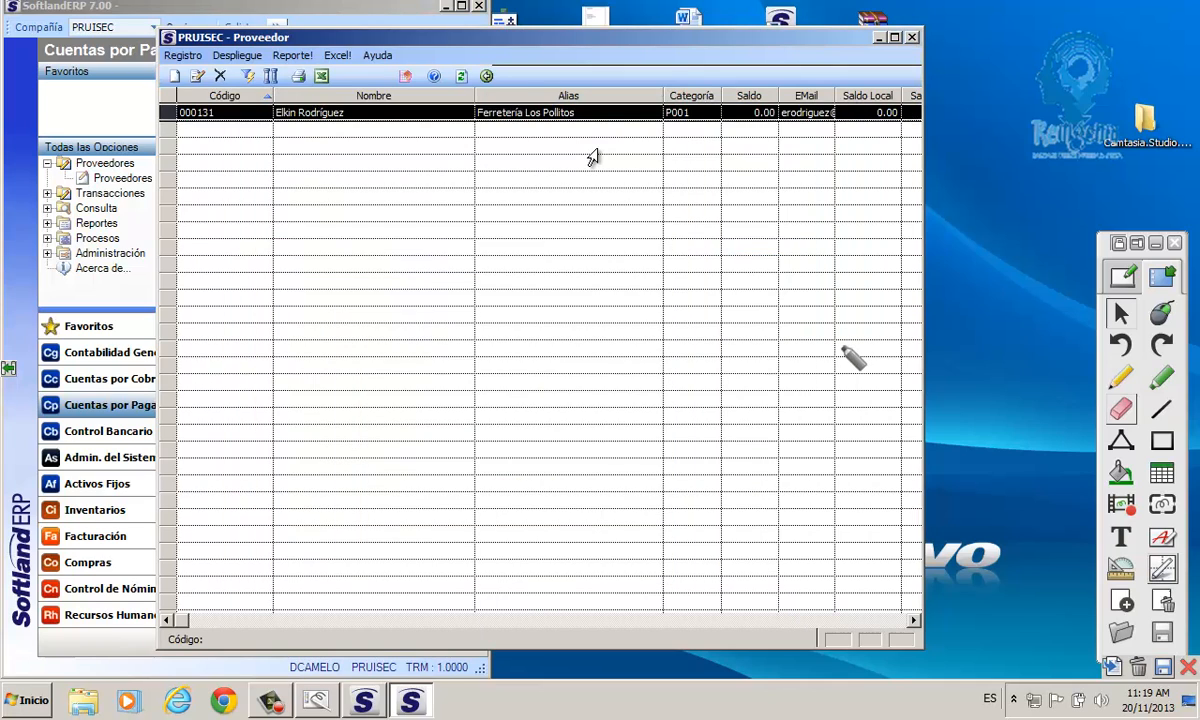
- Reopen the Proveedores supplier list from the Compras module
left_click(487, 76)
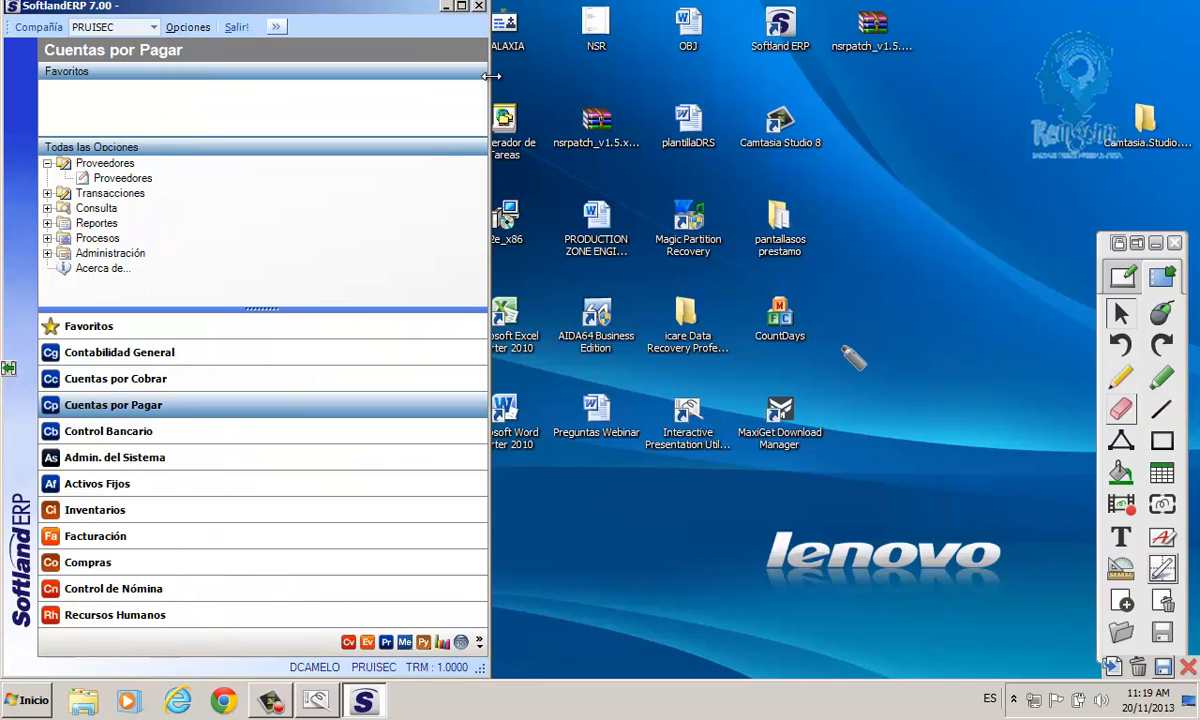
left_click(80, 566)
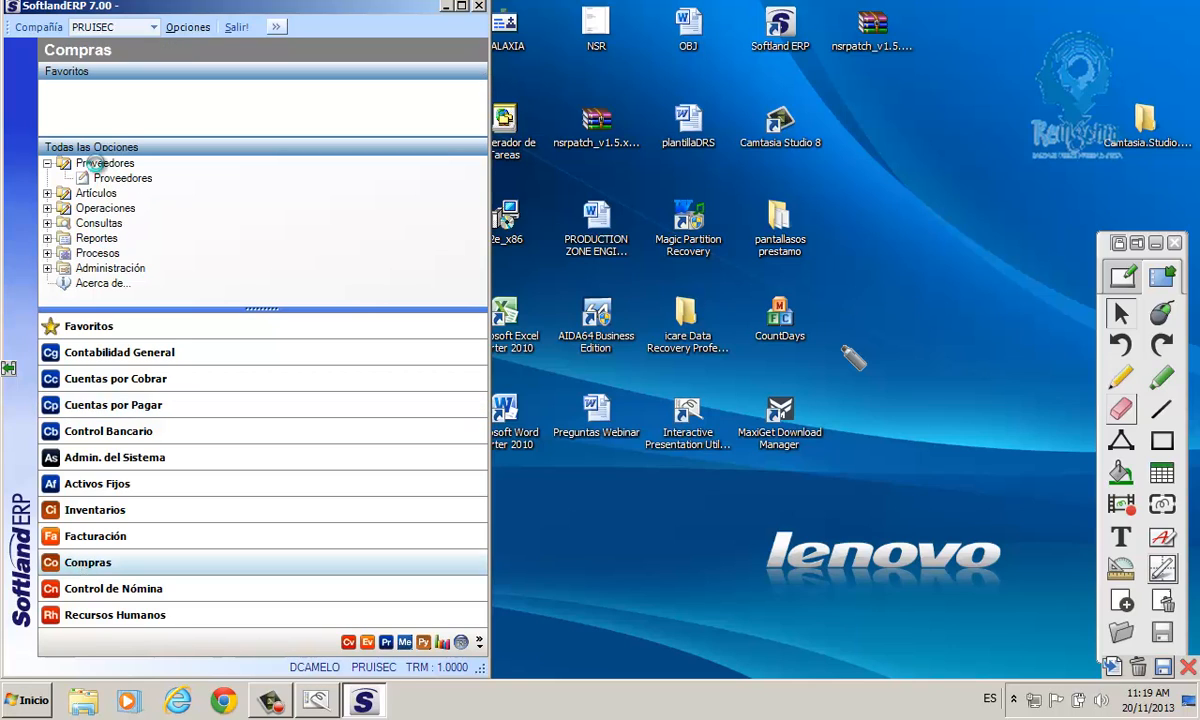
left_click(98, 166)
left_click(122, 180)
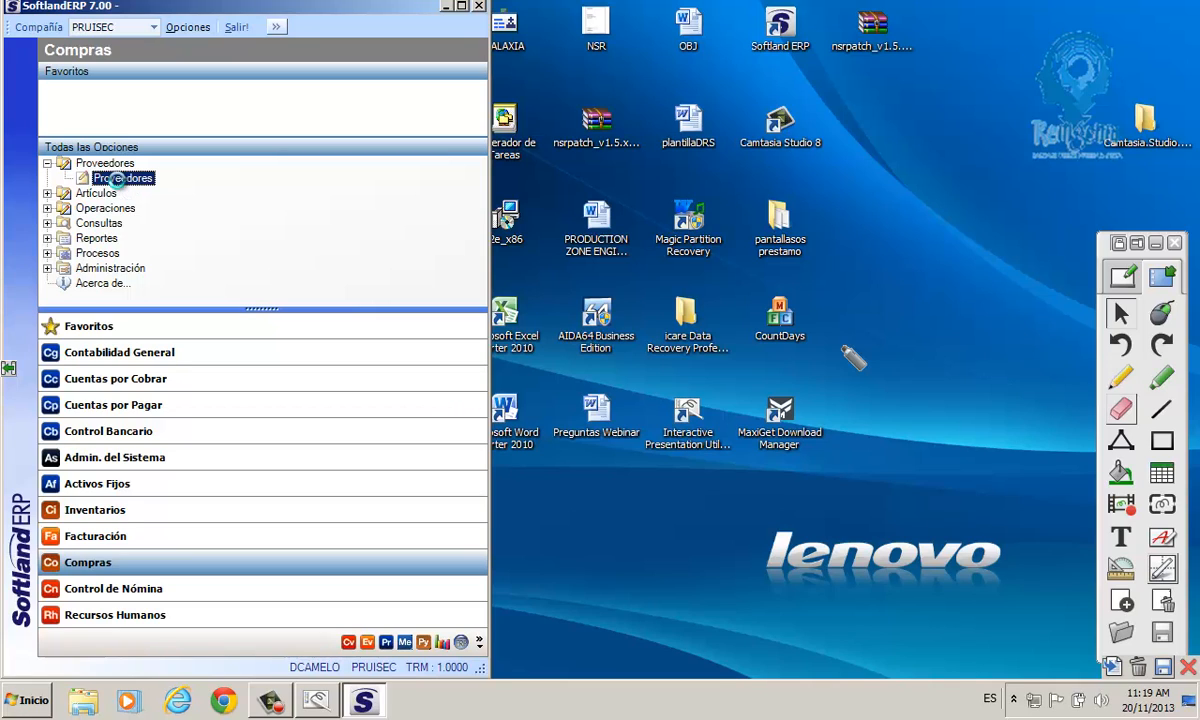
double_click(120, 180)
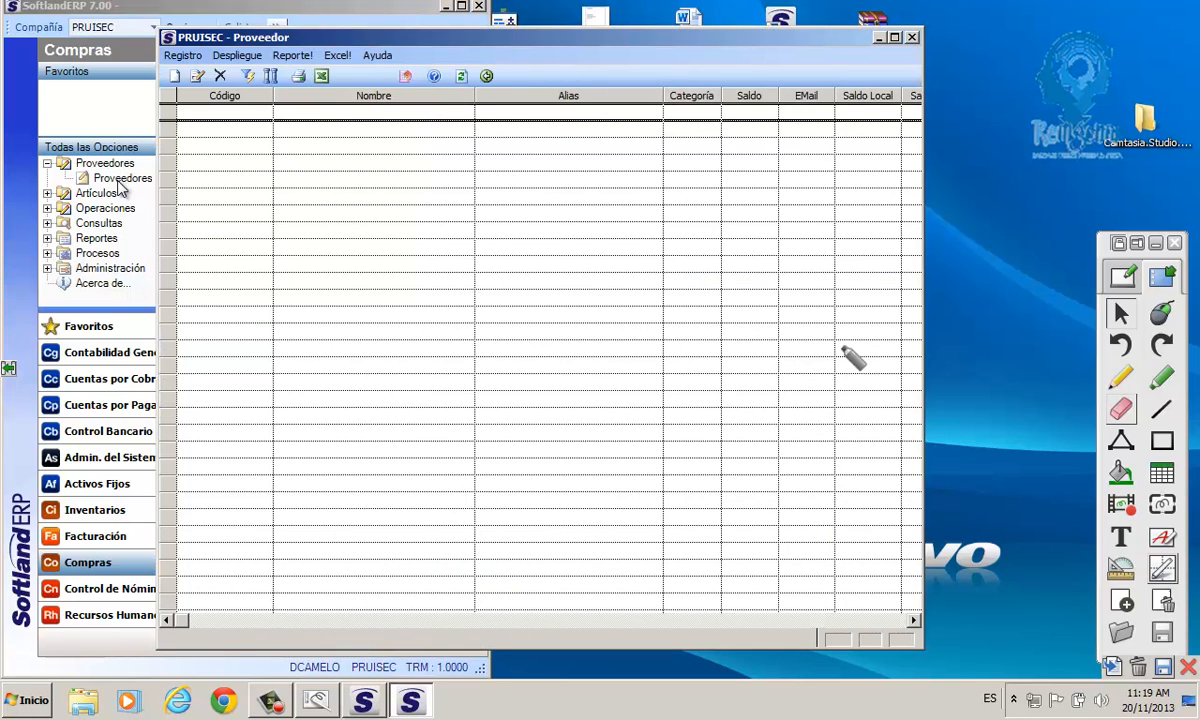
- Load all suppliers without a filter and select 000019 BRIGHTSTAR COLOMBIA LTDA
left_click(461, 76)
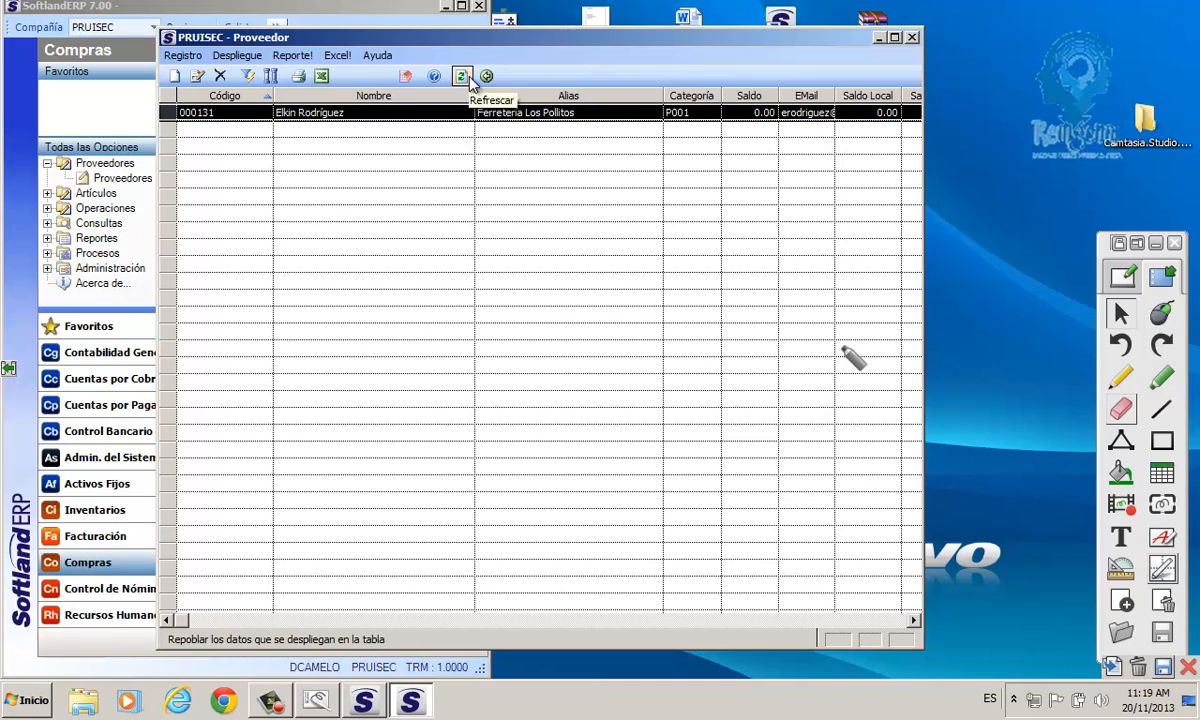
left_click(250, 77)
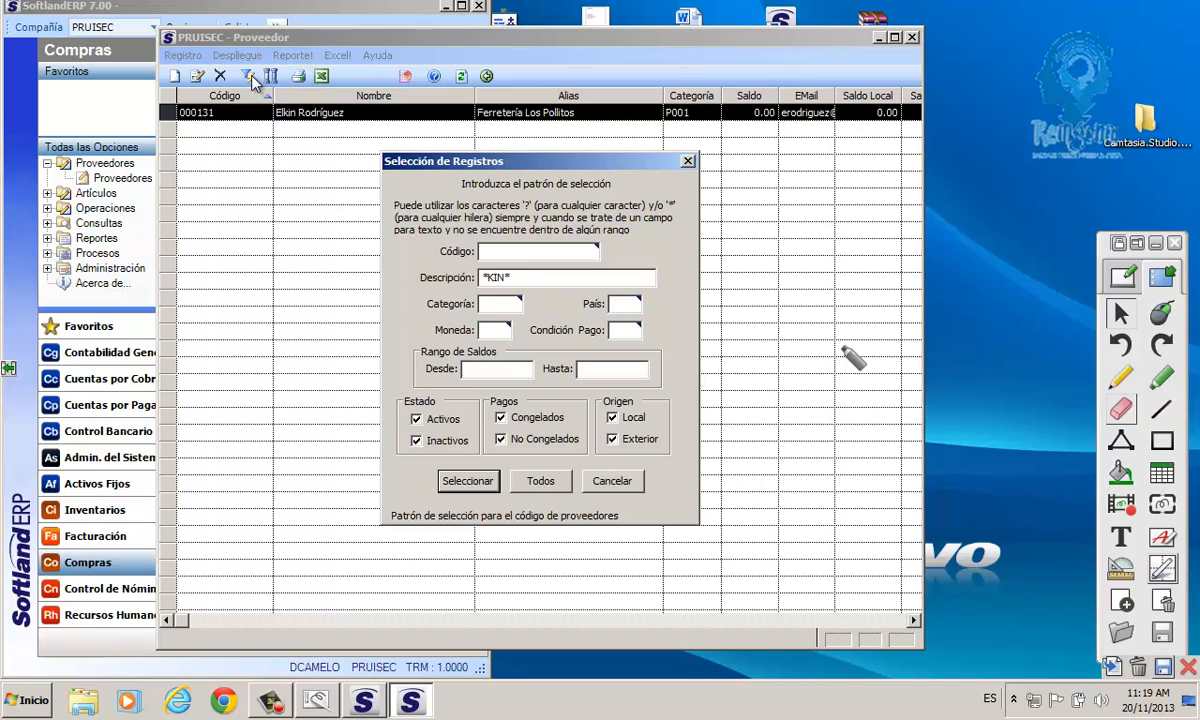
left_click(540, 481)
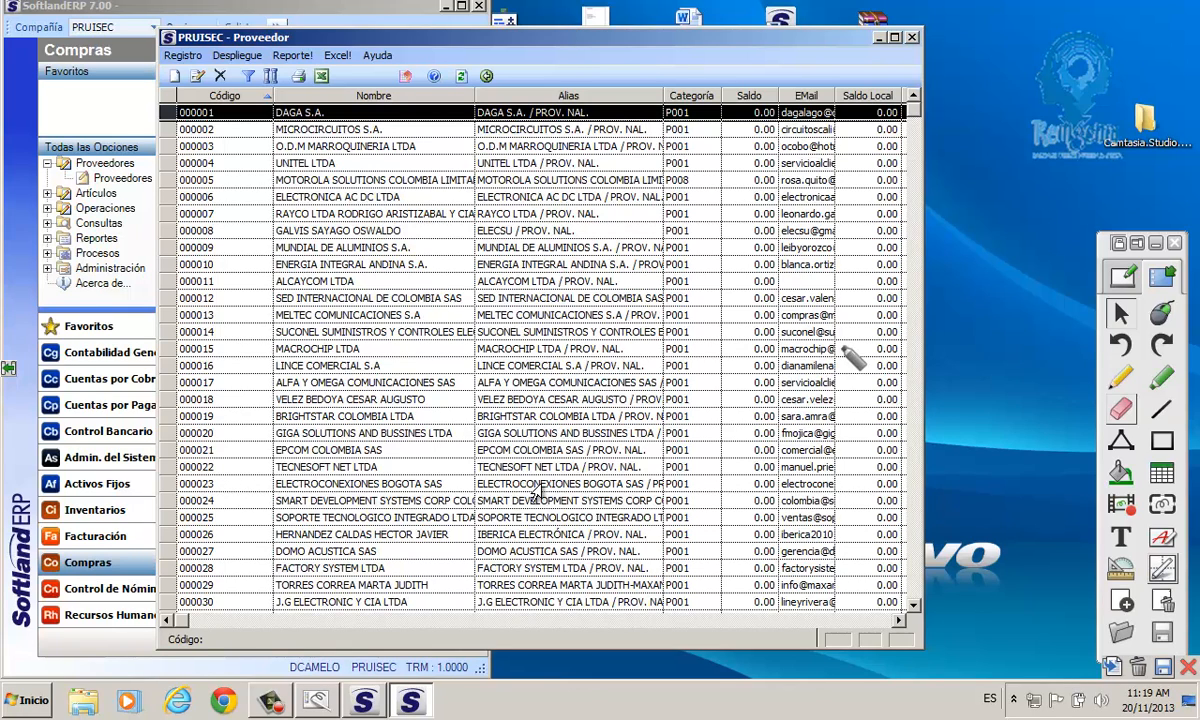
left_click(528, 419)
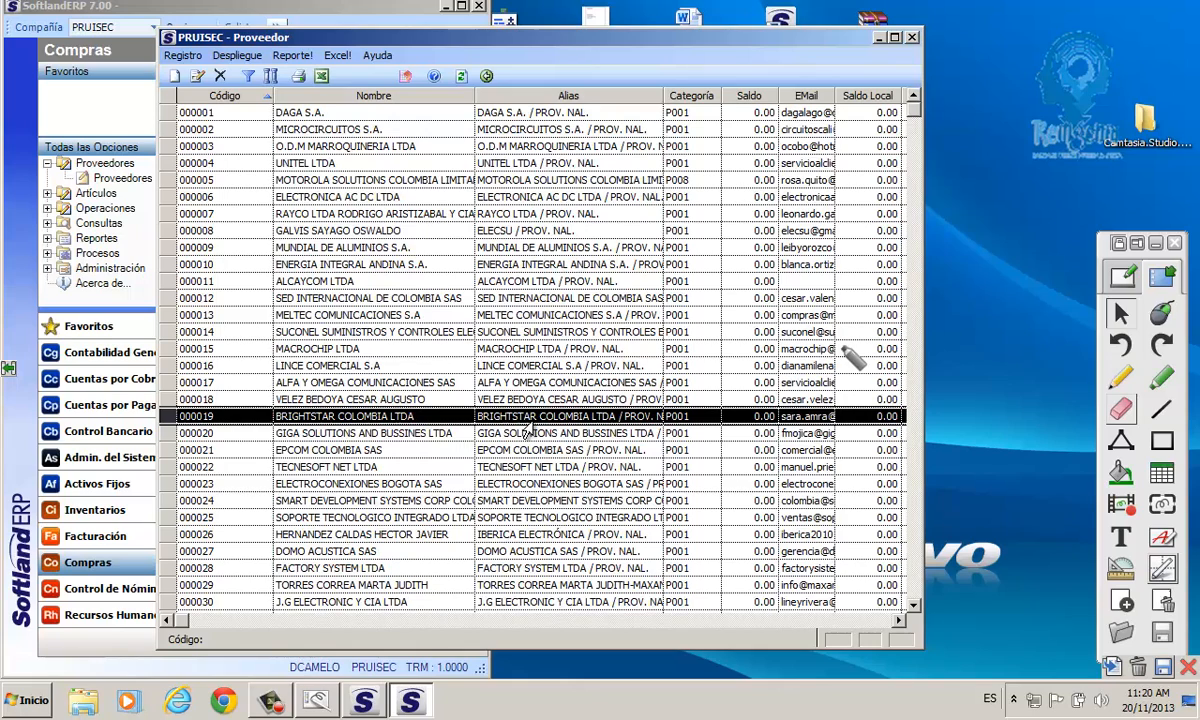
- Open supplier 000019, check its empty Artículos list, then view its Auditoría details
left_click(497, 418)
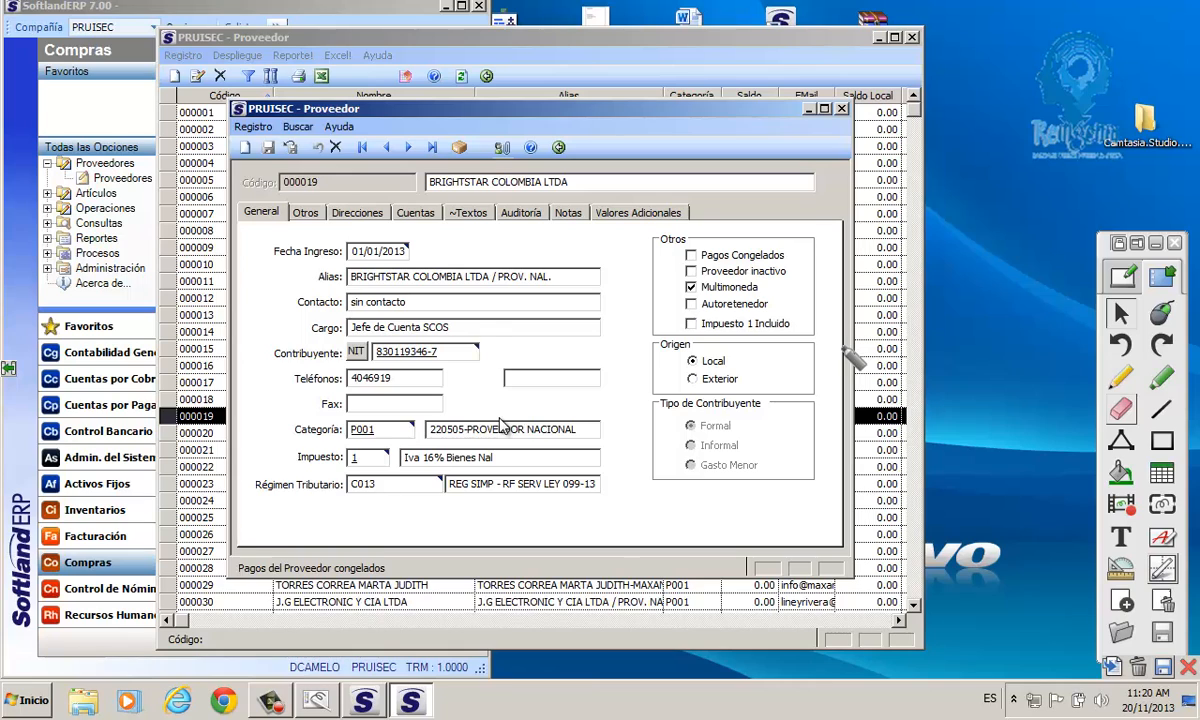
left_click(462, 150)
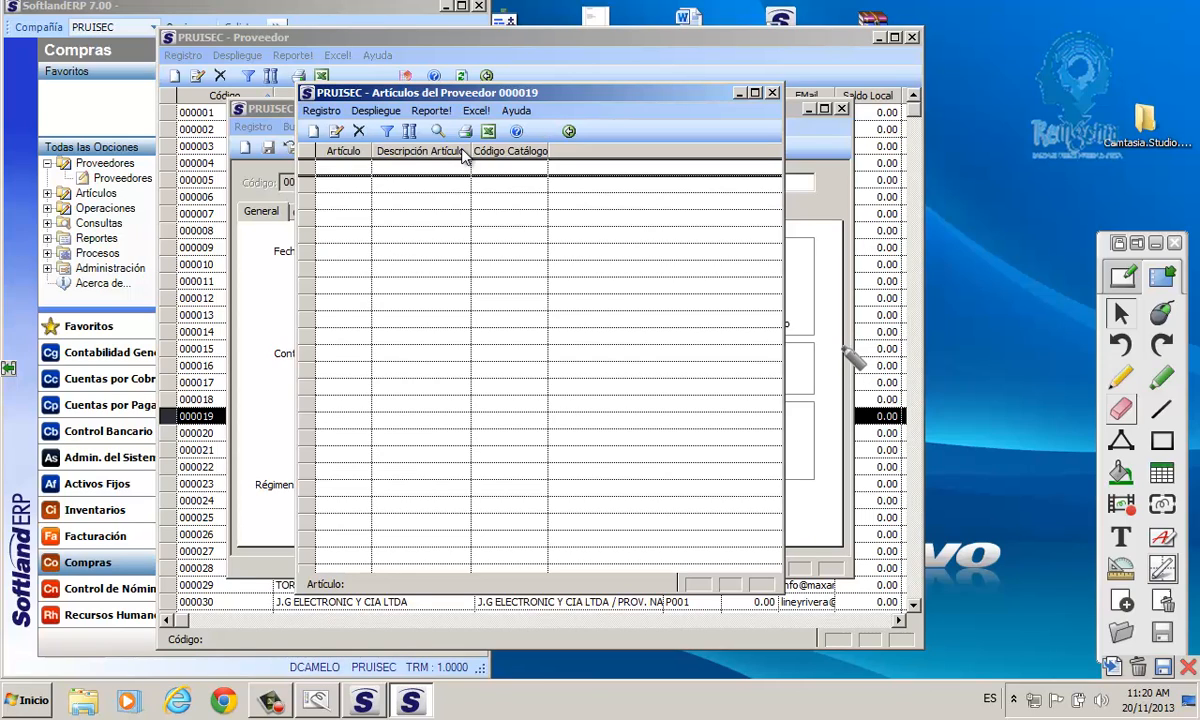
left_click(569, 131)
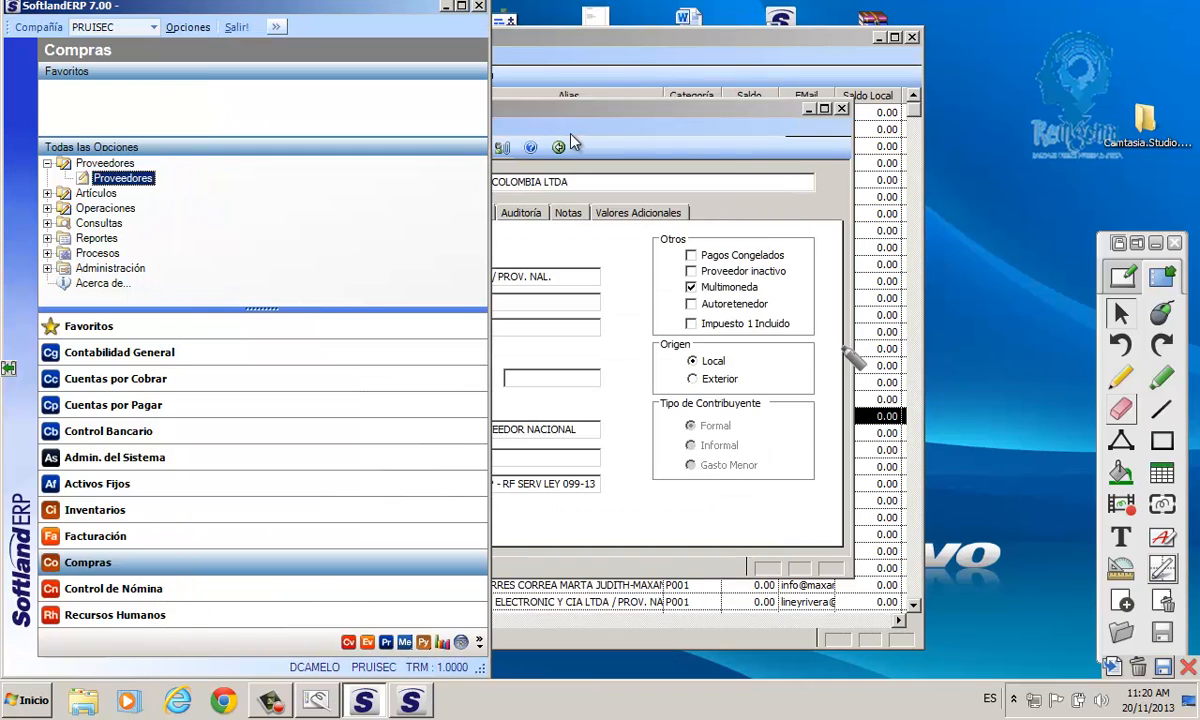
left_click(525, 255)
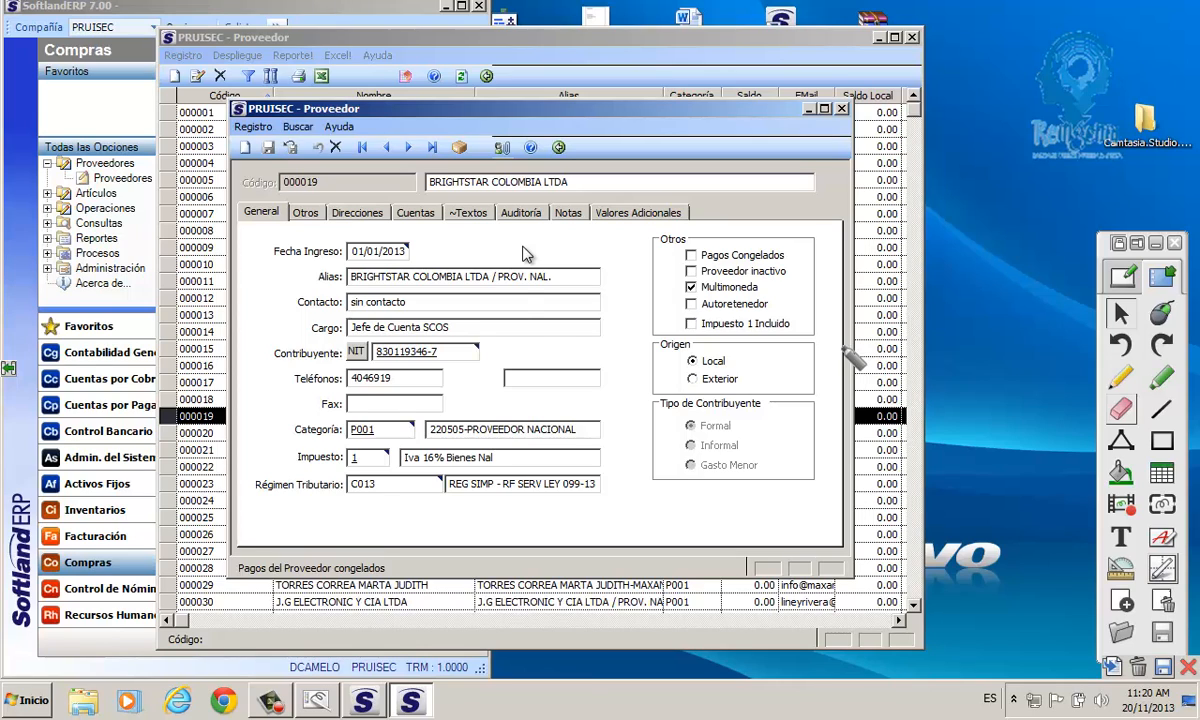
left_click(526, 215)
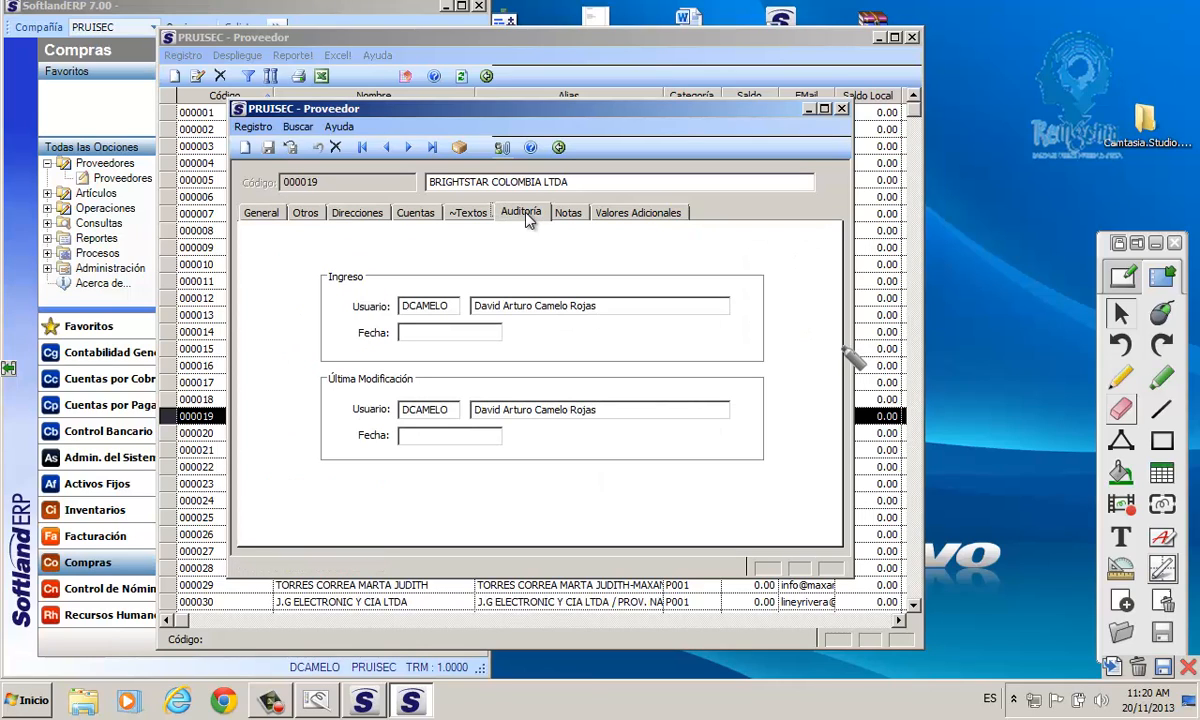